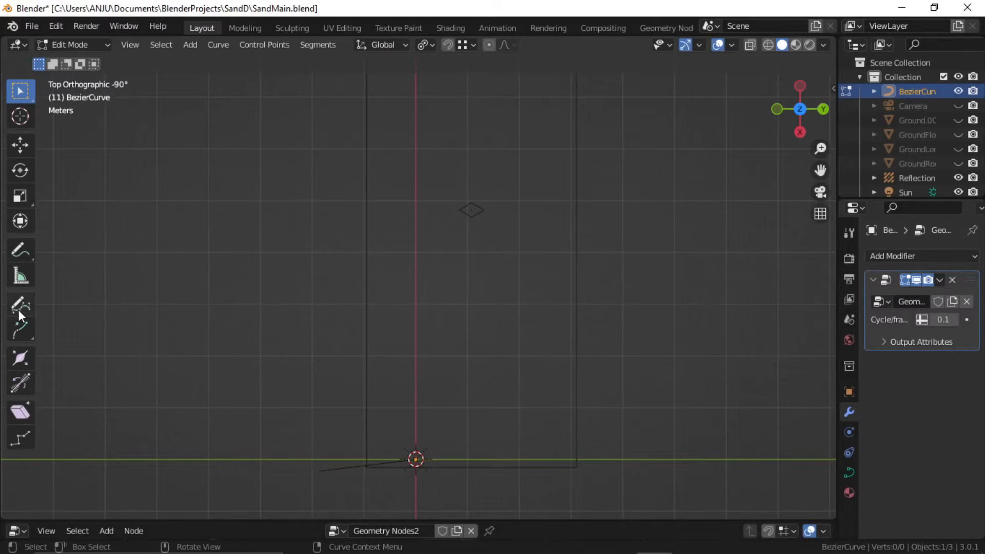
Draw a freehand Bezier curve along the X axis from near the origin in the top view, and return to Object Mode.
click(18, 306)
drag(420, 478, 428, 94)
middle_drag(448, 148, 469, 285)
key(Tab)
scroll(495, 285, up, 2)
Enlarge the geometry node editor below the viewport and switch the viewport to Rendered shading.
click(590, 359)
drag(670, 520, 675, 371)
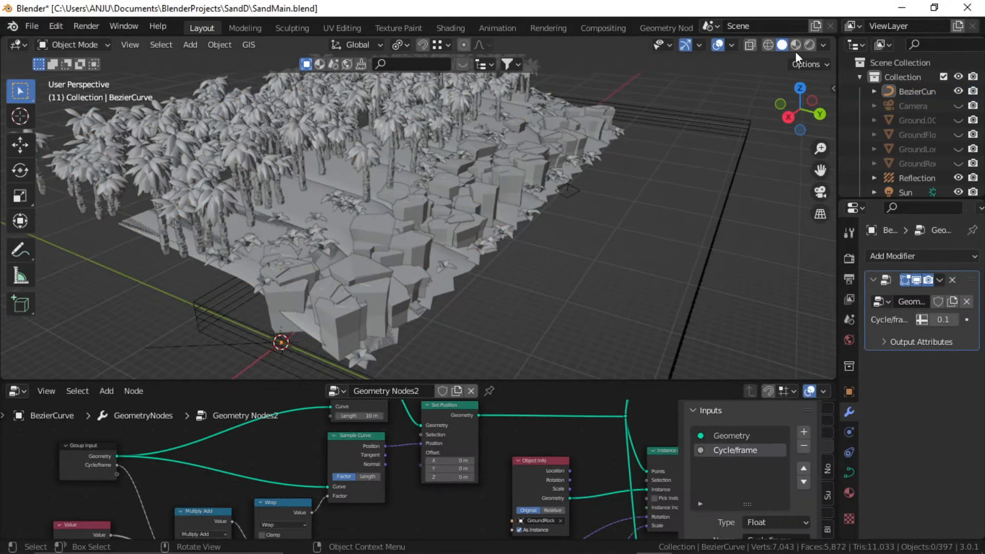
click(809, 46)
middle_drag(503, 200, 421, 222)
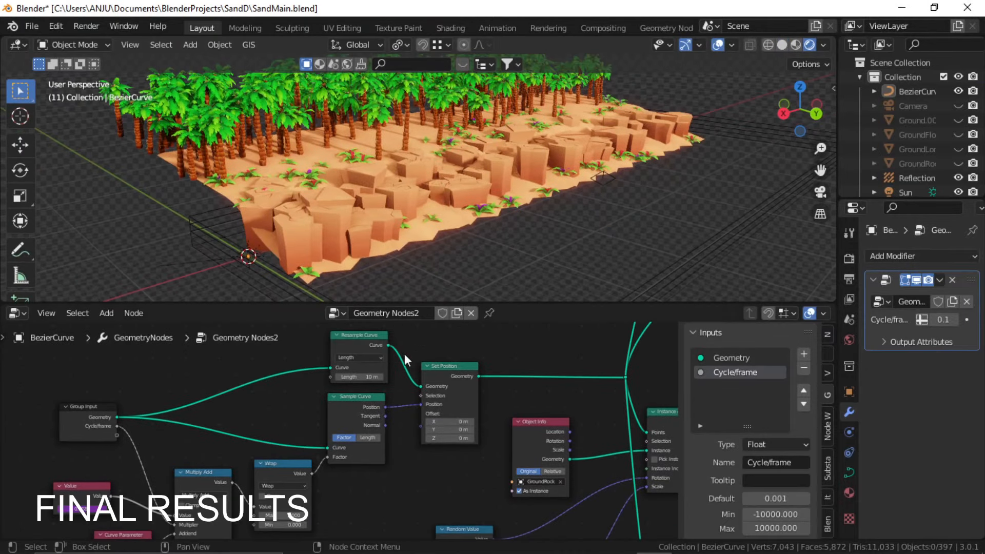
Adjust the seed of the Distribute Points on Faces node that scatters the Rocks collection.
middle_drag(404, 353, 363, 447)
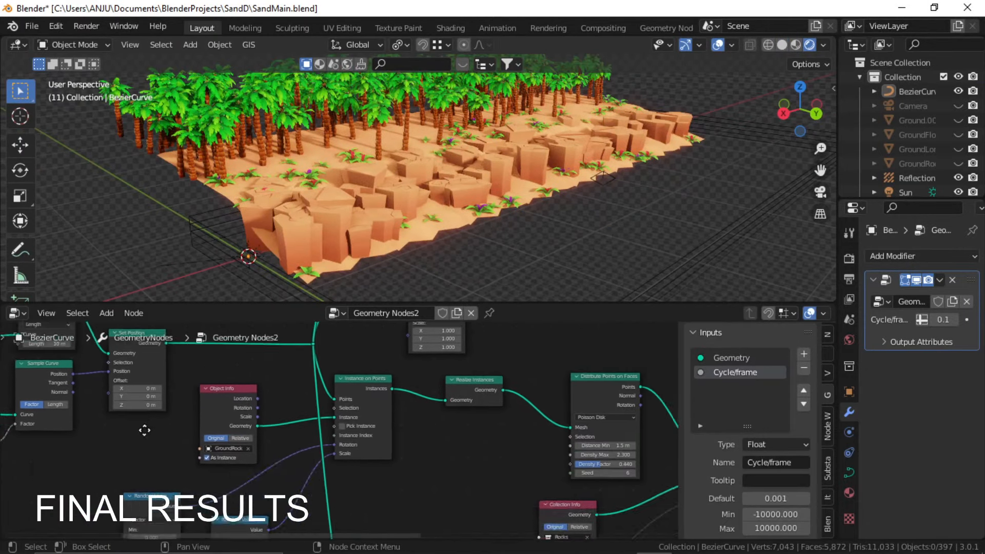
middle_drag(308, 411, 311, 391)
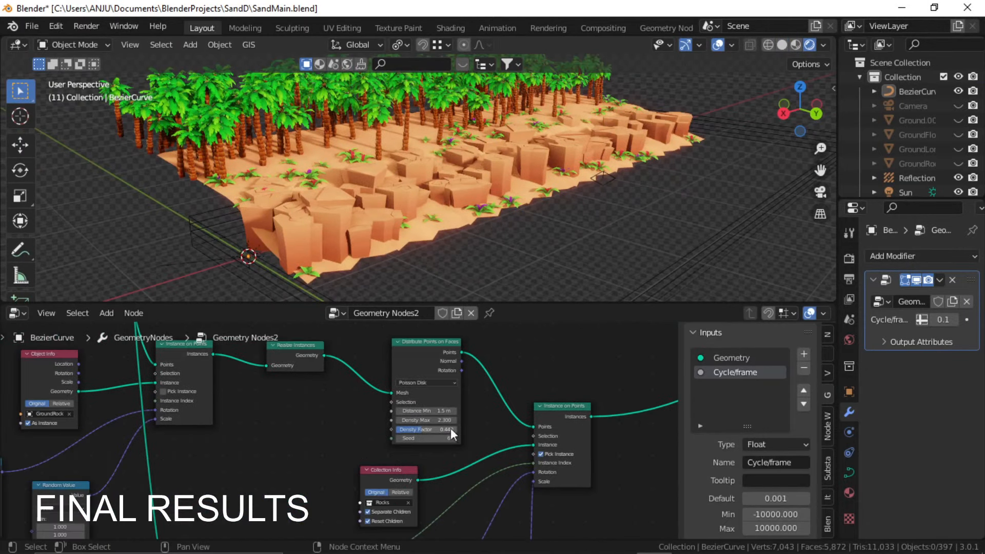
drag(452, 438, 490, 439)
middle_drag(497, 440, 500, 442)
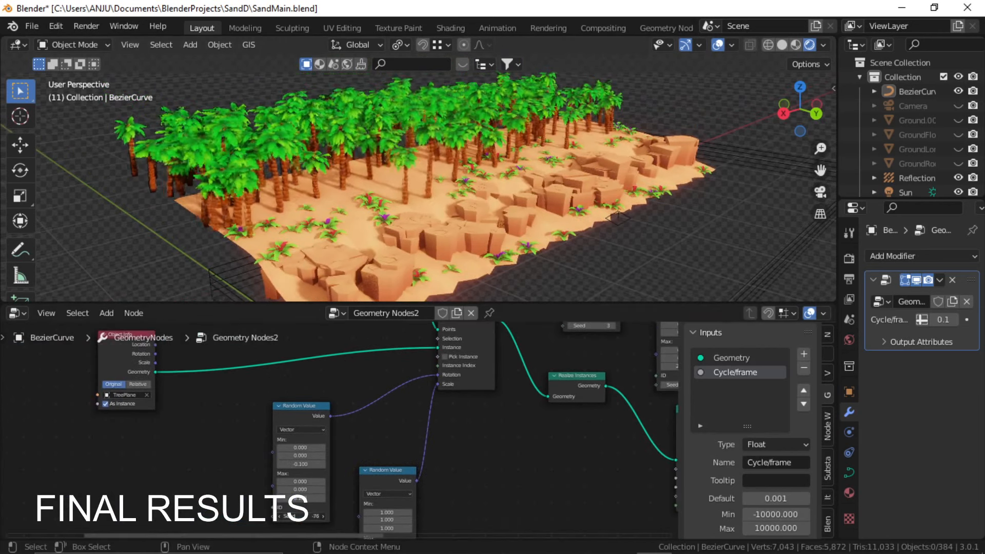
Change the seeds of the two Random Value nodes driving the TreePlane instances' rotation and scale.
drag(301, 516, 280, 516)
middle_drag(473, 494, 334, 399)
drag(250, 490, 268, 489)
middle_drag(328, 417, 447, 466)
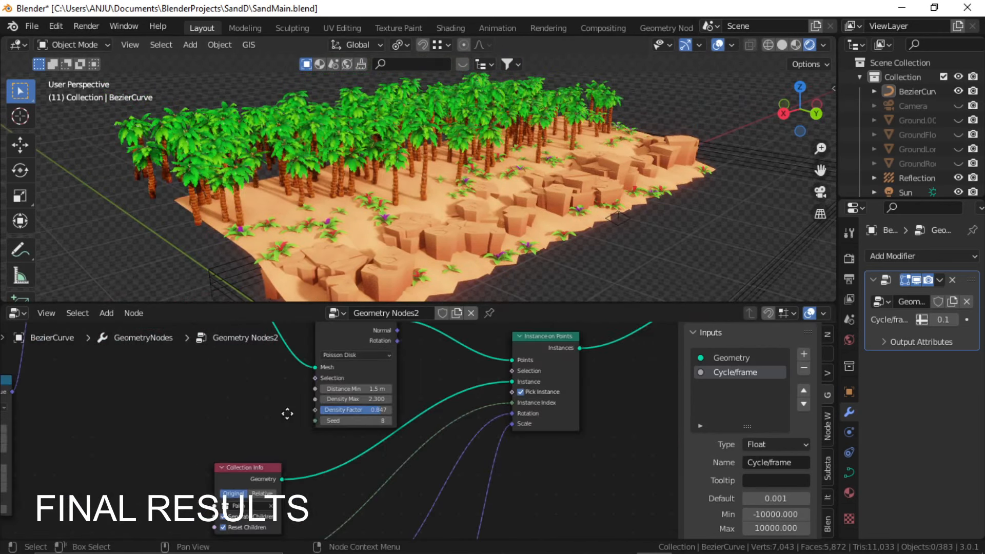
Adjust the palms' density factor and set the seeds of their rotation and scale Random Value nodes to 8 and 87.
drag(354, 409, 367, 409)
middle_drag(292, 445, 230, 351)
middle_drag(505, 380, 523, 272)
drag(382, 492, 425, 493)
drag(291, 488, 302, 487)
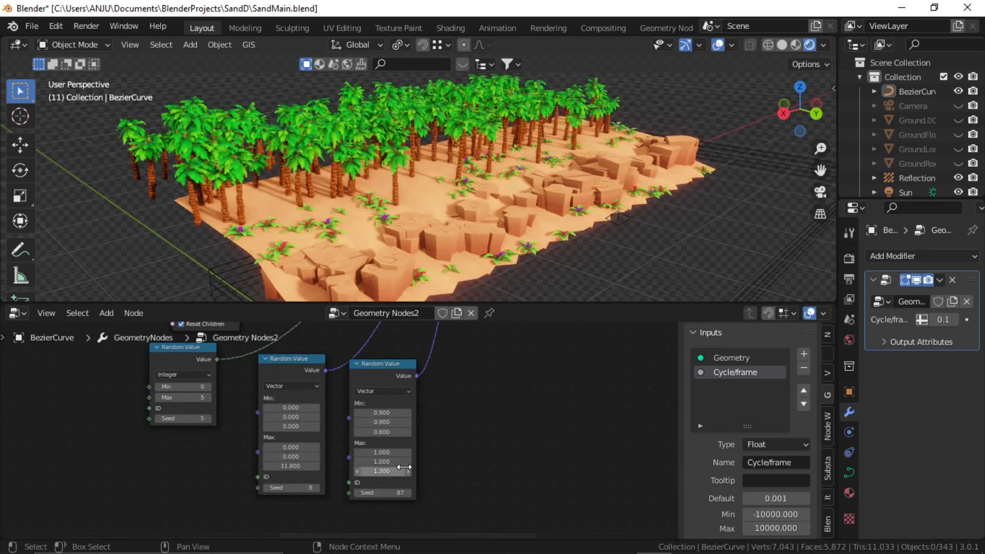
Set the Cycle/frame input of the curve's Geometry Nodes modifier to -3.4.
middle_drag(456, 343, 377, 508)
middle_drag(494, 341, 374, 492)
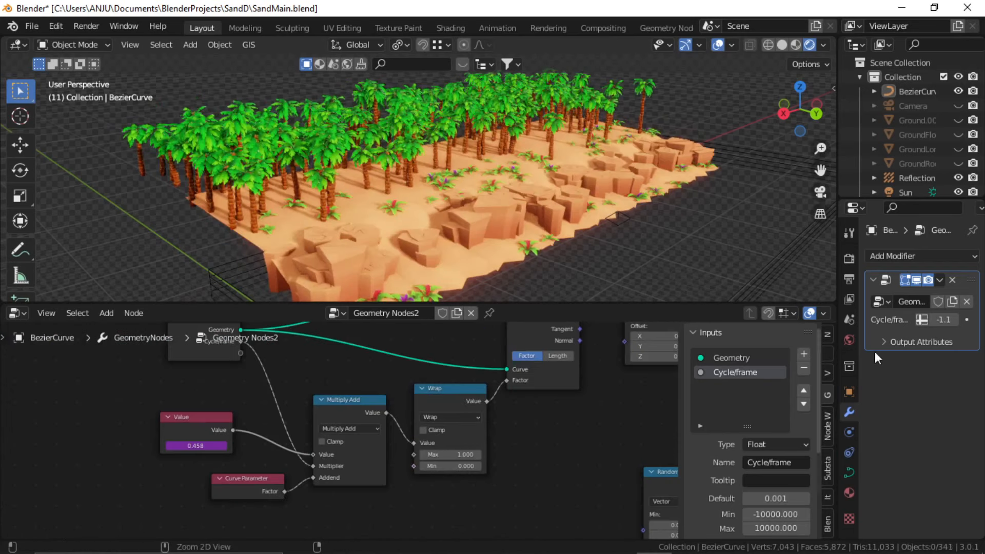
click(945, 319)
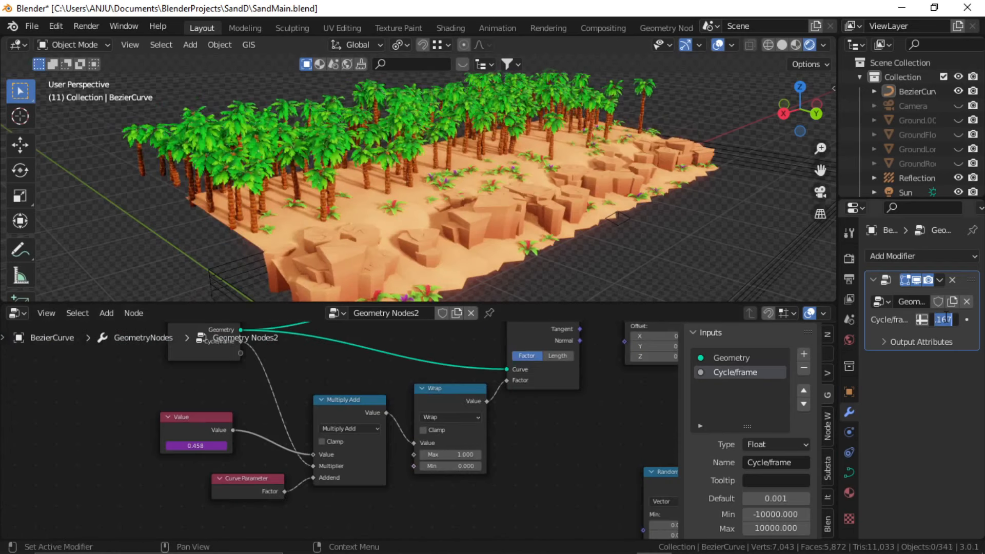
key(Return)
drag(939, 319, 754, 320)
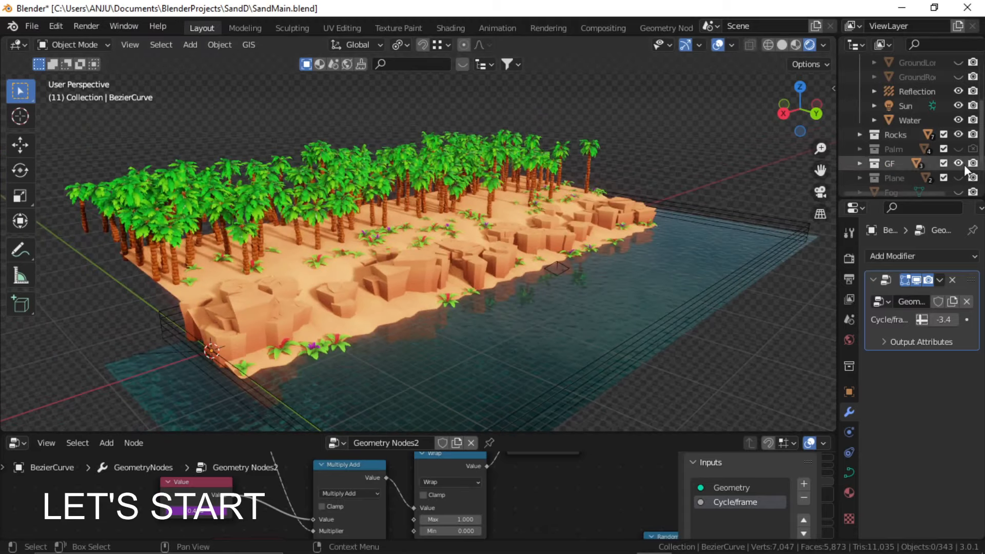
Show the Plane collection and the Fog and FogS objects in the viewport.
scroll(924, 154, down, 4)
click(958, 140)
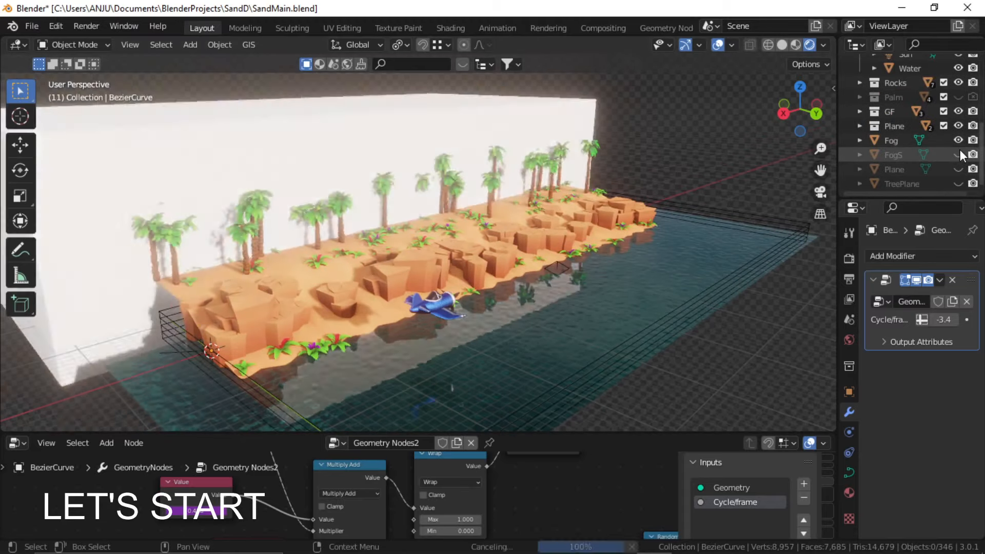
click(959, 155)
middle_drag(538, 287, 568, 239)
click(503, 277)
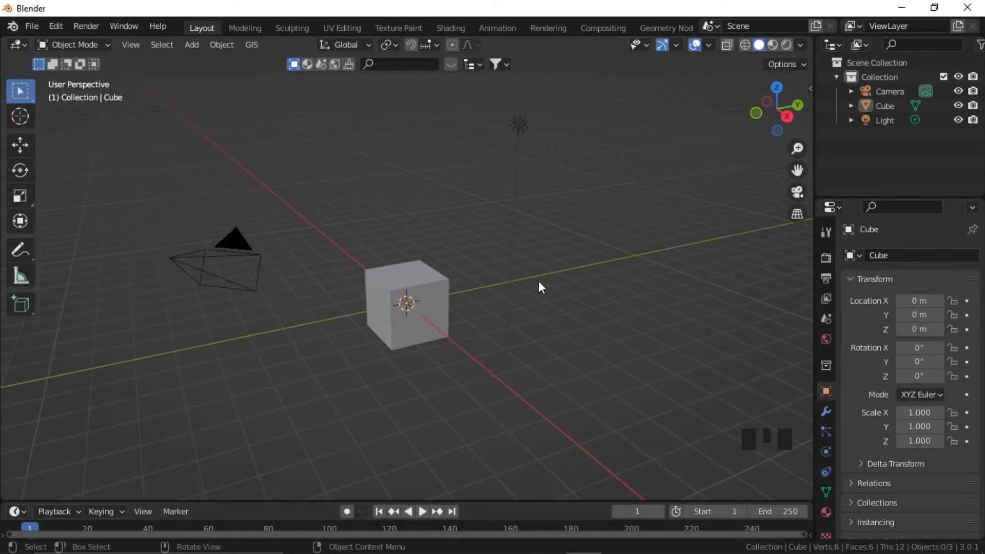
Merge all vertices of the default cube at center into a single vertex, and return to Object Mode.
shift+middle_drag(448, 312, 485, 316)
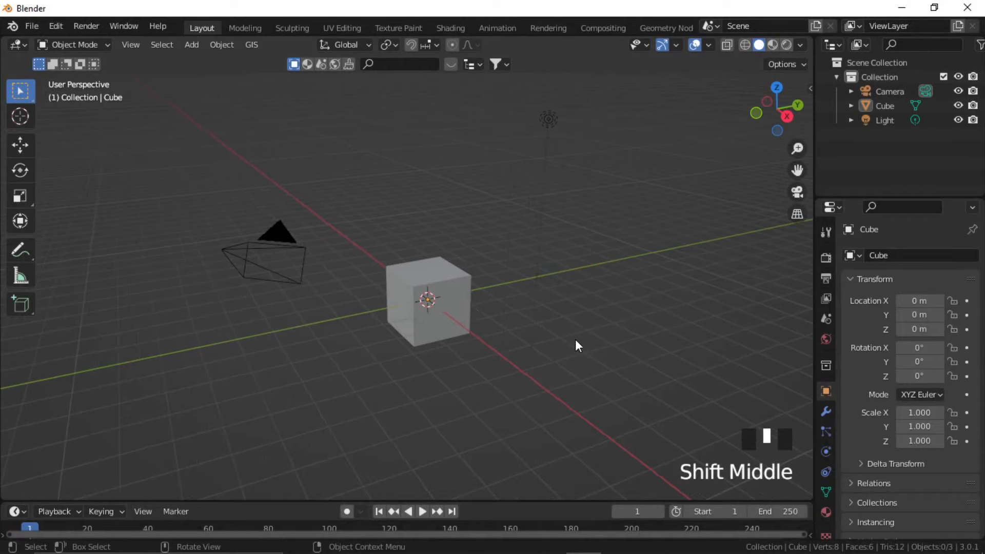
click(488, 304)
scroll(496, 333, up, 3)
click(491, 324)
middle_drag(490, 323, 481, 343)
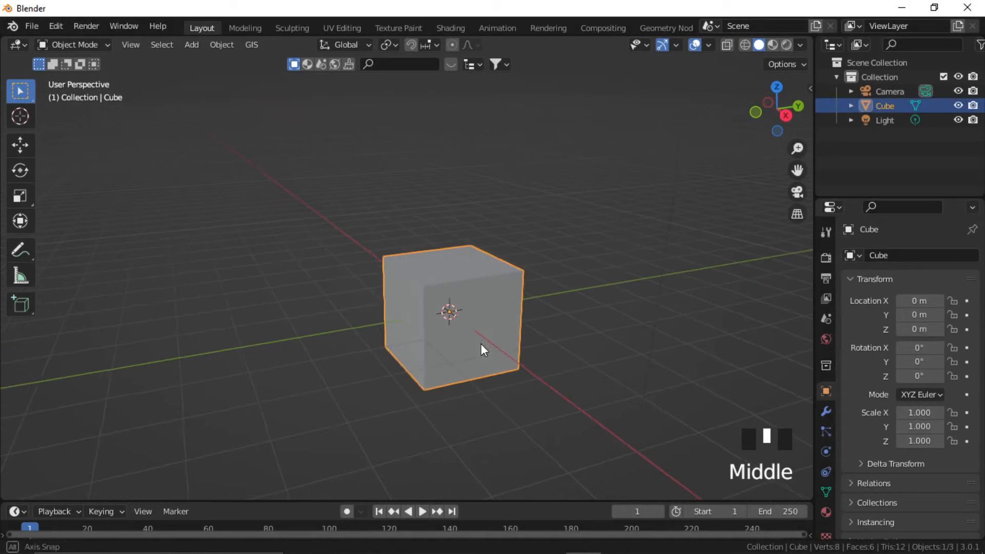
key(Tab)
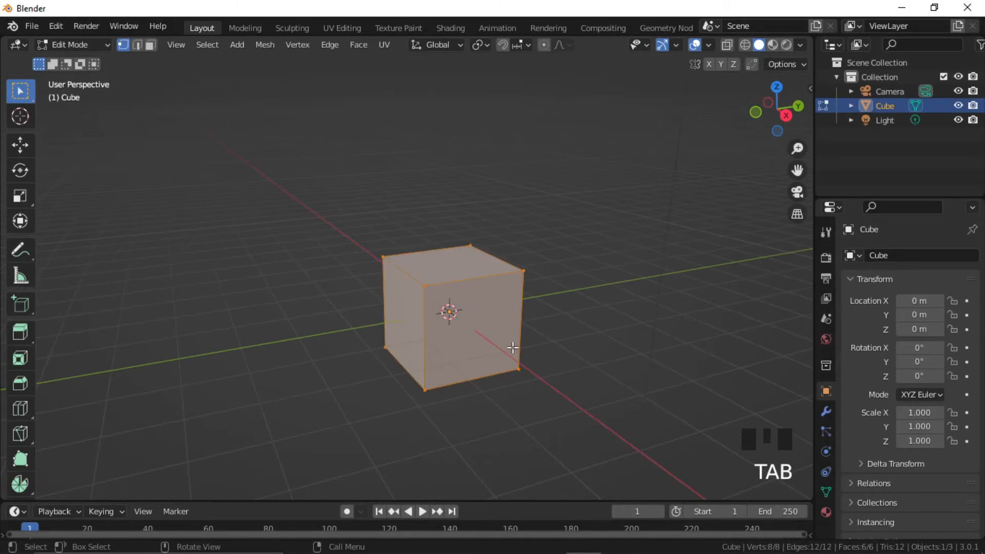
key(m)
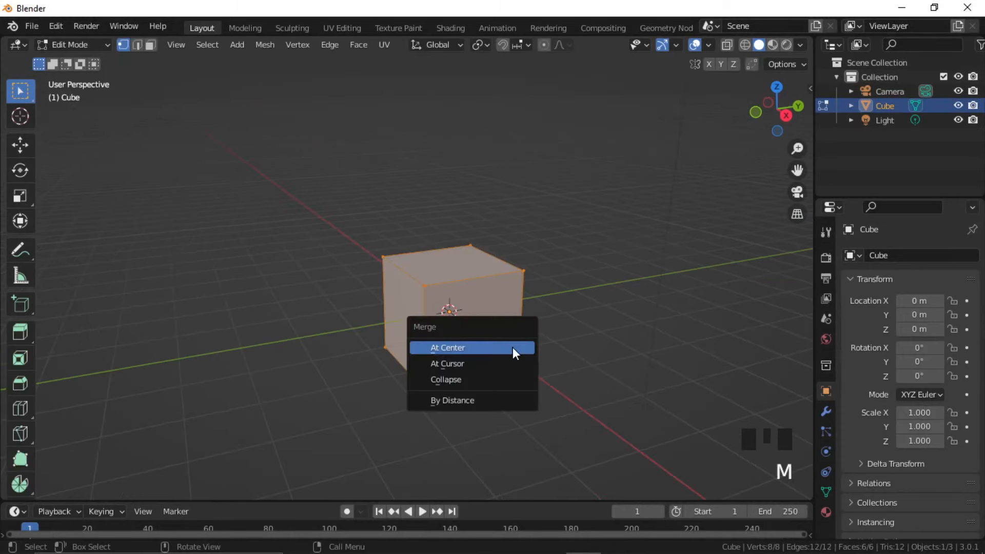
click(513, 346)
key(Tab)
In the top view, extrude the single vertex through nine segments into an irregular rock outline that ends back at the origin.
middle_drag(546, 356, 459, 291)
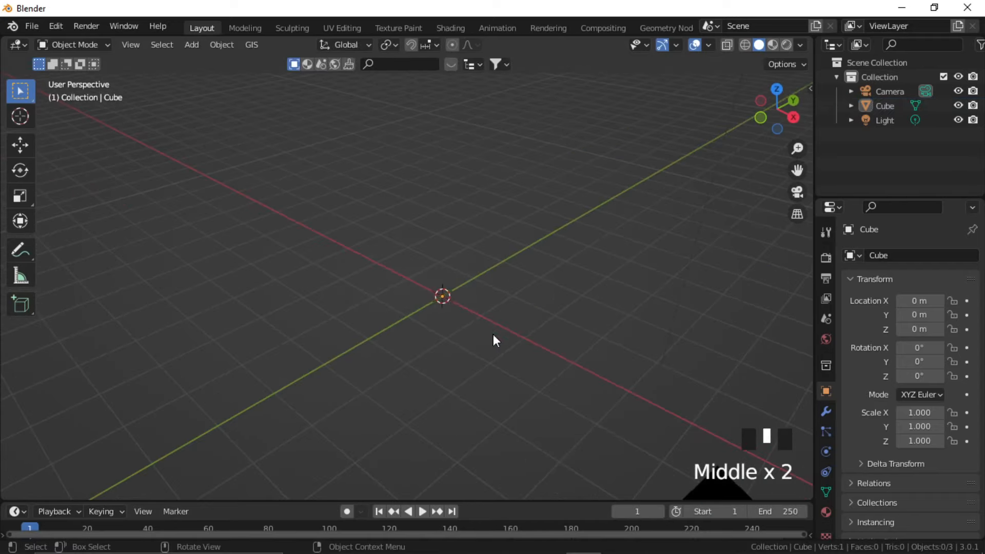
alt+middle_drag(493, 340, 512, 305)
scroll(500, 341, up, 3)
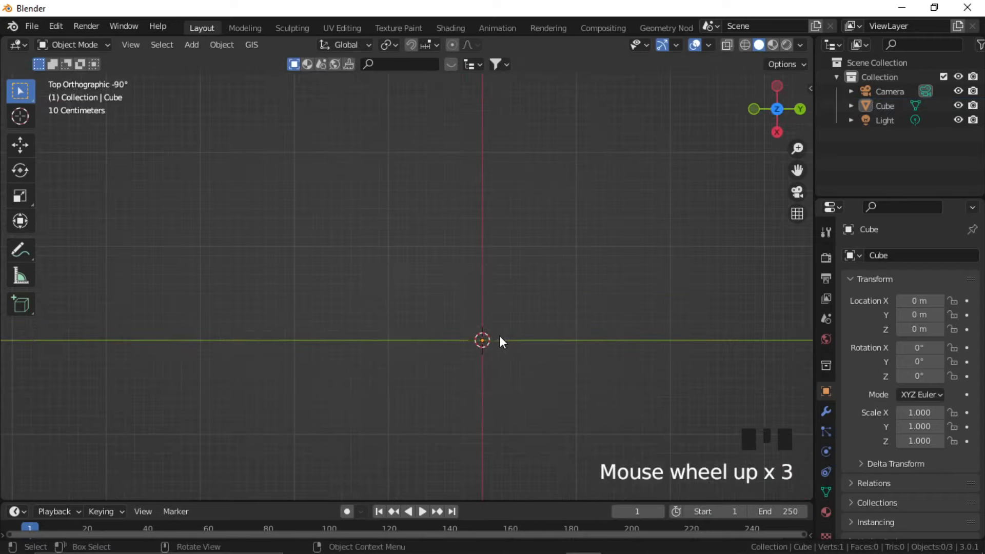
shift+middle_drag(562, 359, 492, 341)
key(Tab)
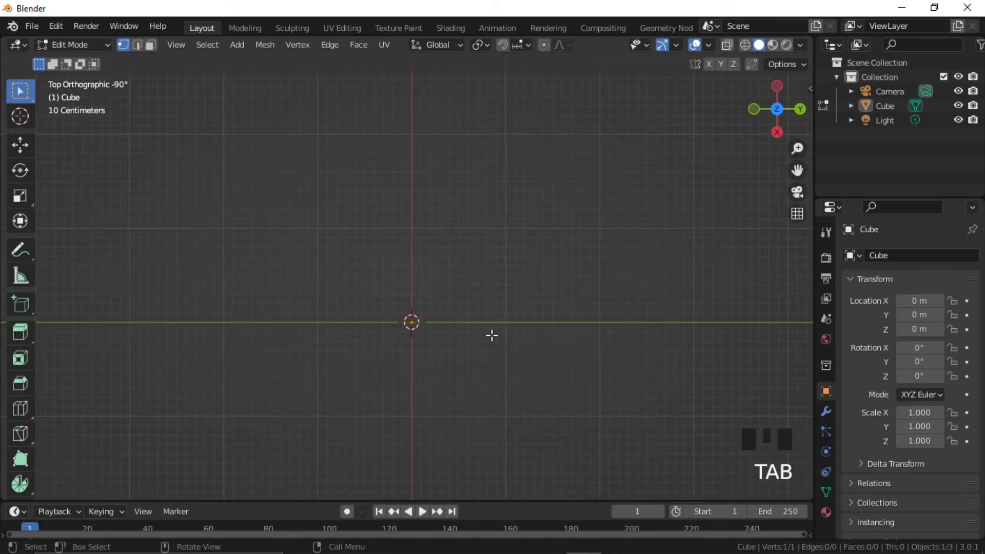
key(e)
click(505, 242)
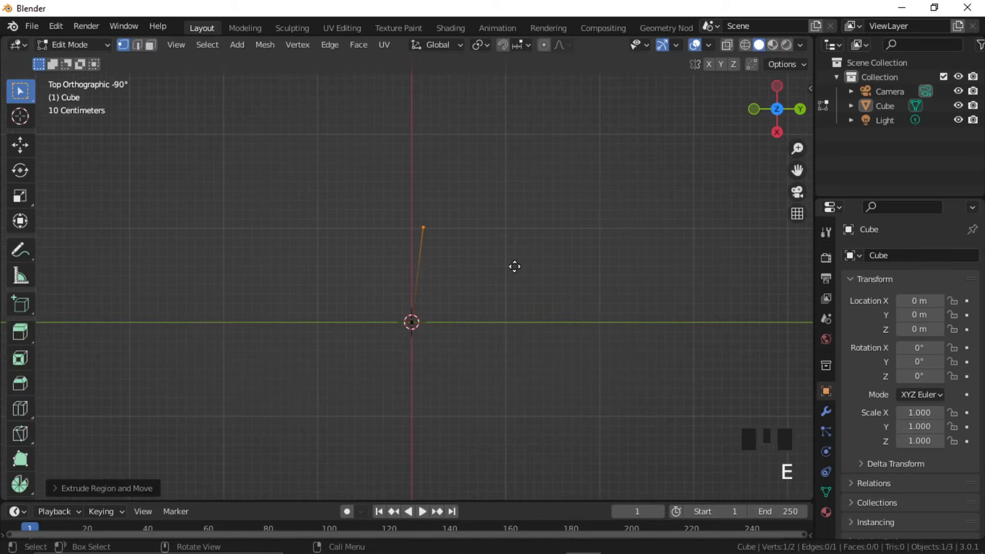
key(e)
click(617, 215)
shift+middle_drag(576, 259, 520, 253)
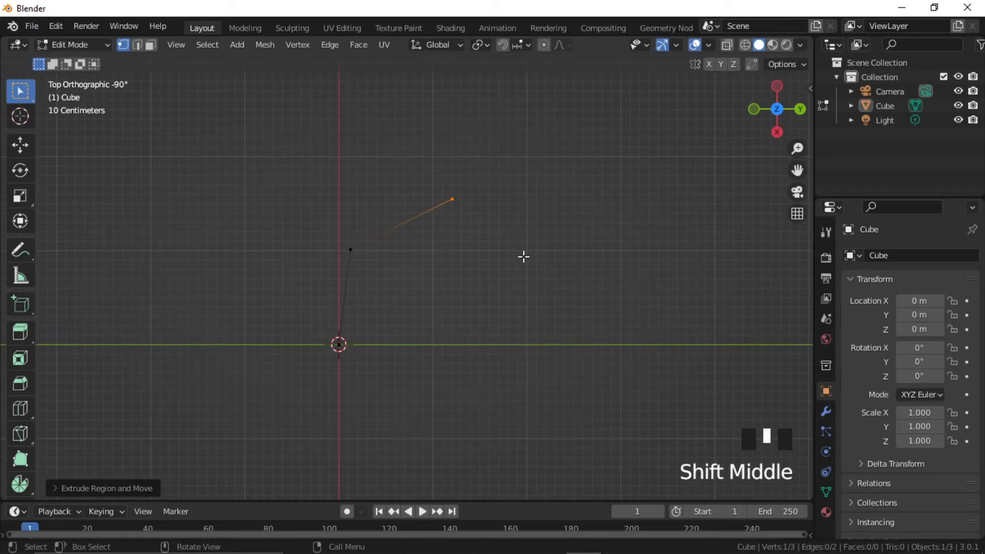
key(e)
click(625, 308)
key(e)
click(711, 287)
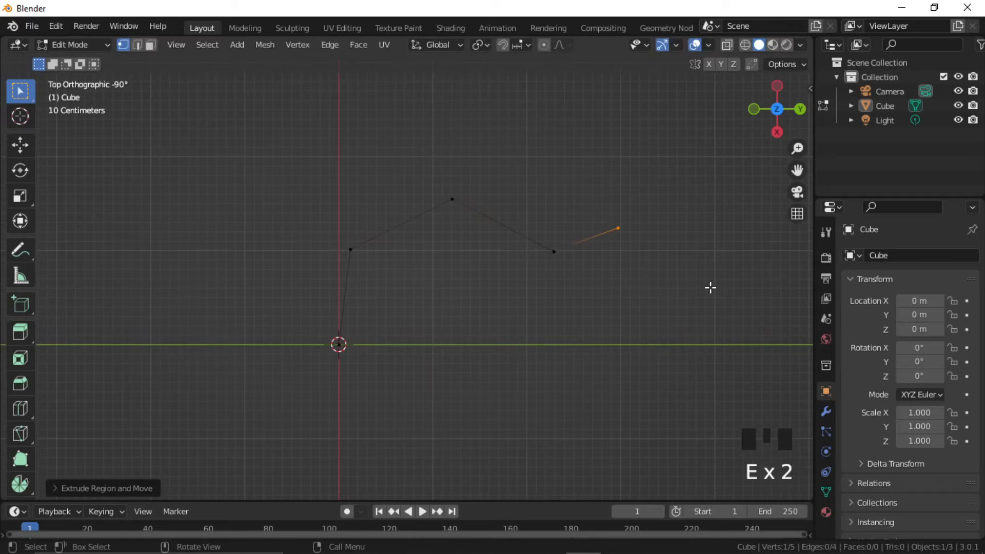
key(e)
click(739, 449)
key(e)
click(575, 489)
key(e)
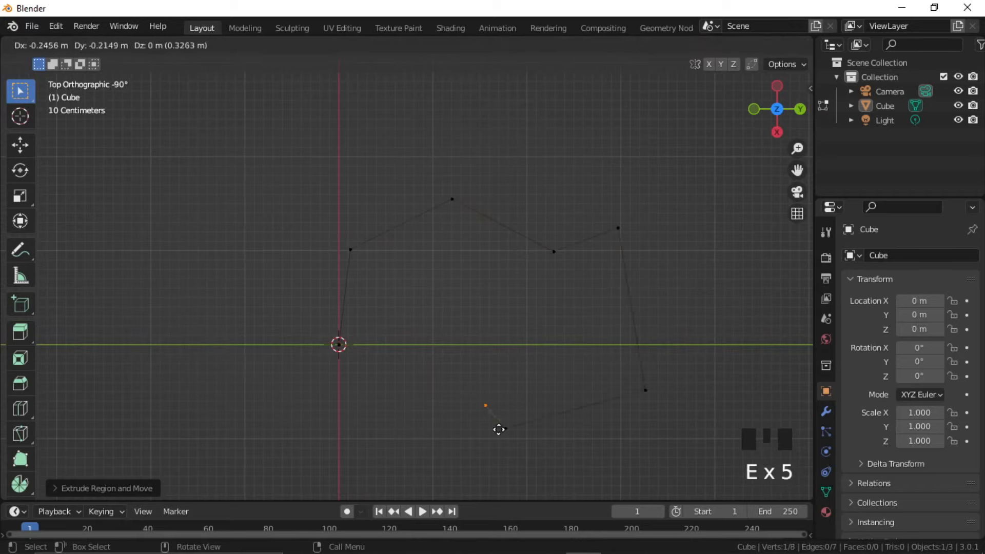
click(487, 420)
key(e)
click(431, 447)
key(e)
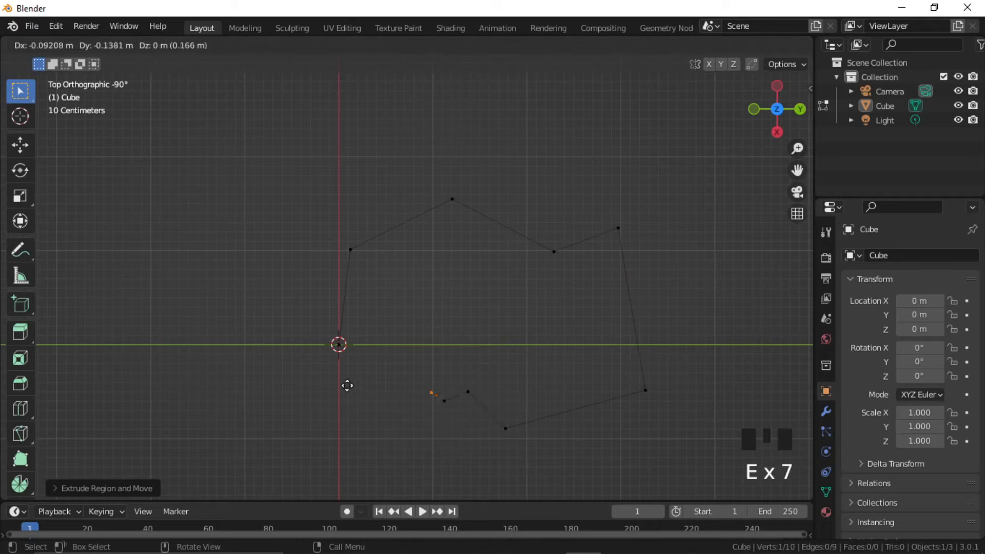
click(261, 343)
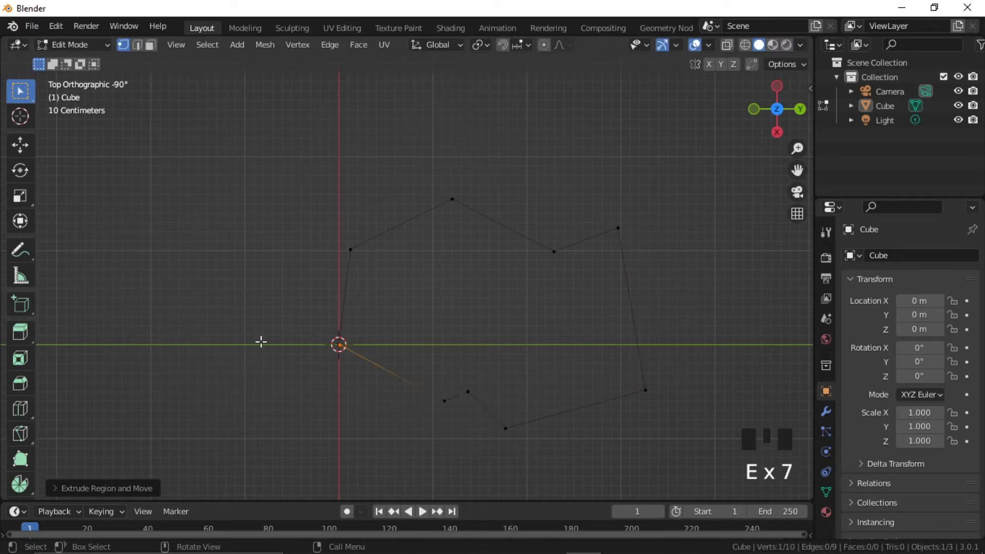
Merge the outline's two overlapping end vertices at the origin, using At Center.
scroll(345, 358, up, 5)
shift+middle_drag(325, 446, 406, 368)
drag(261, 340, 329, 405)
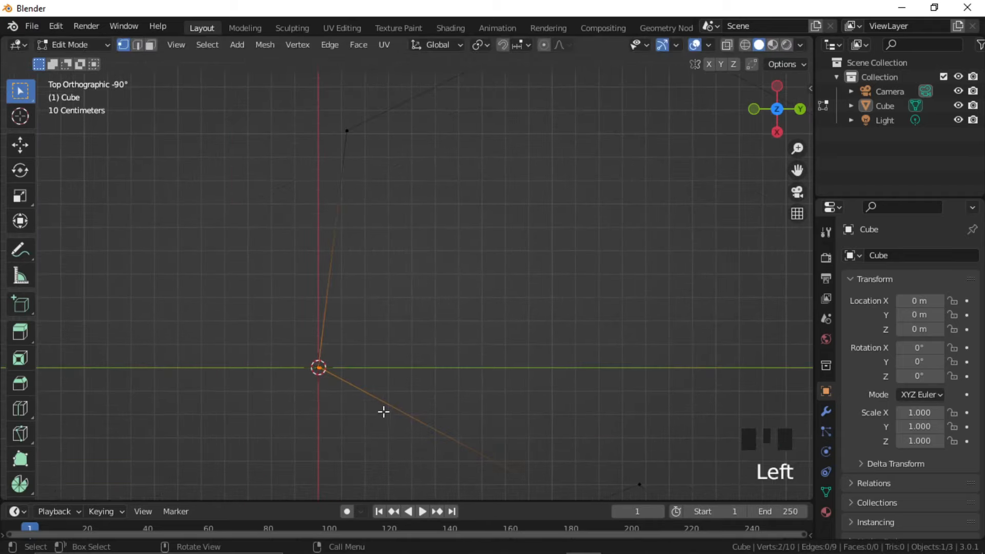
key(m)
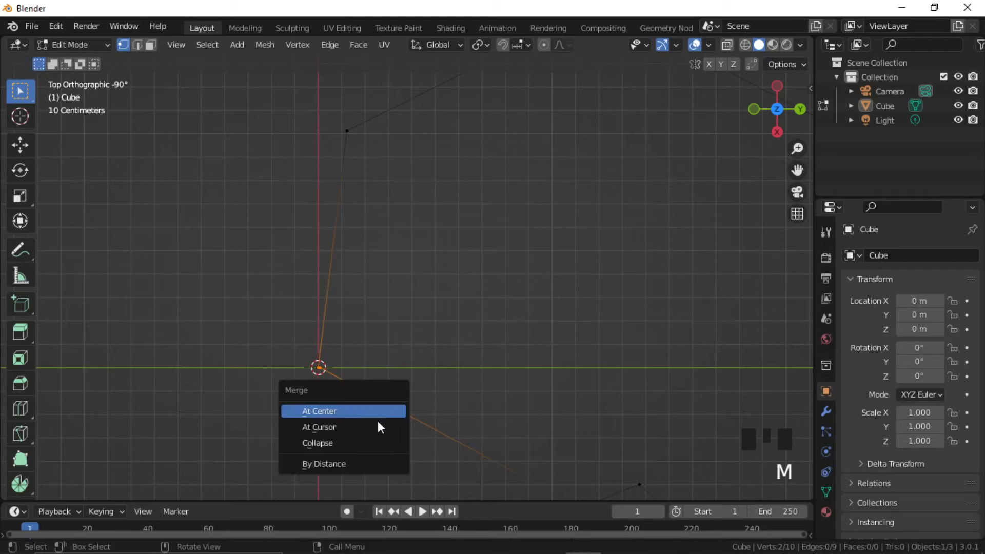
click(360, 414)
key(Tab)
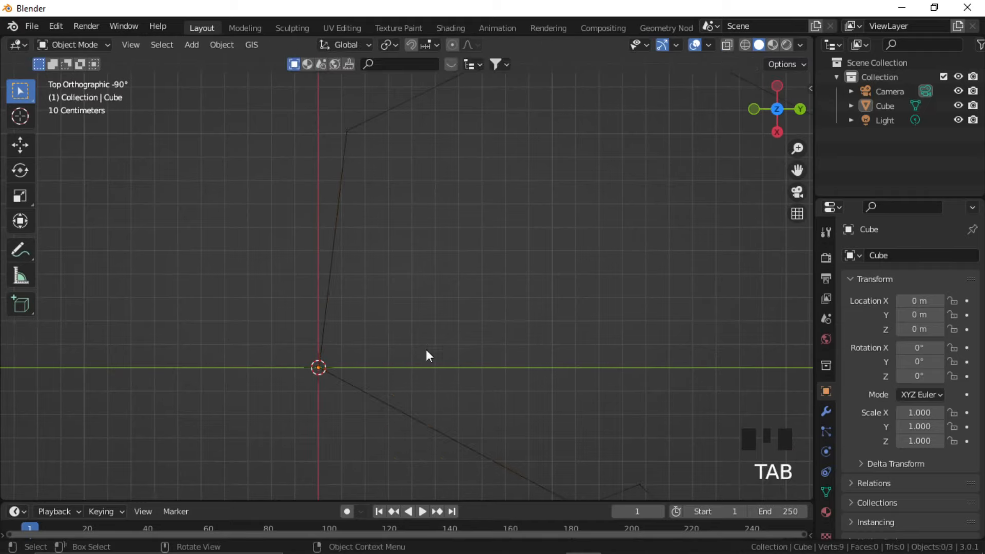
Fill the whole closed outline with a single face in Edit Mode.
scroll(451, 349, down, 5)
key(Tab)
middle_drag(460, 365, 500, 314)
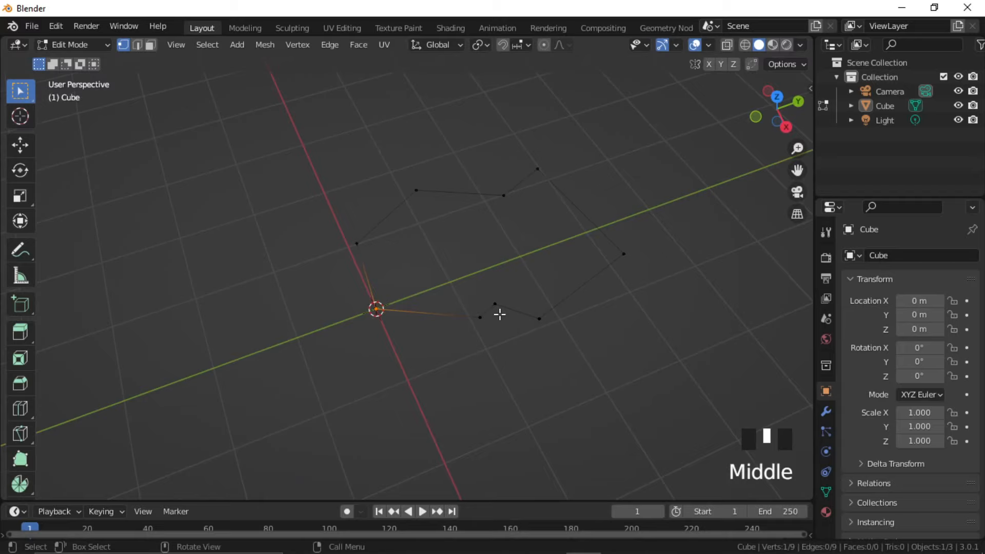
key(a)
key(f)
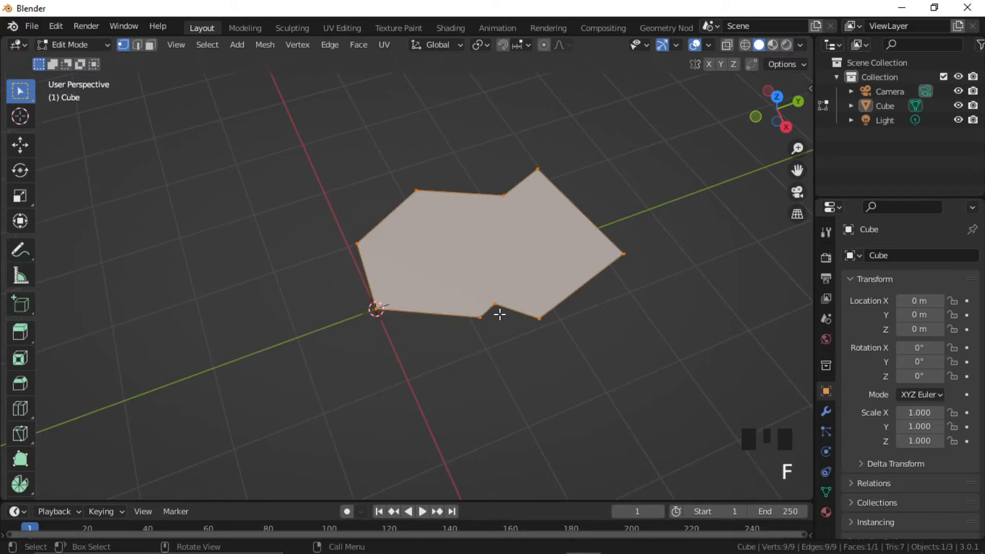
Extrude the outline face upward by about 1.4 m to form the rock's body.
middle_drag(499, 313, 507, 293)
key(e)
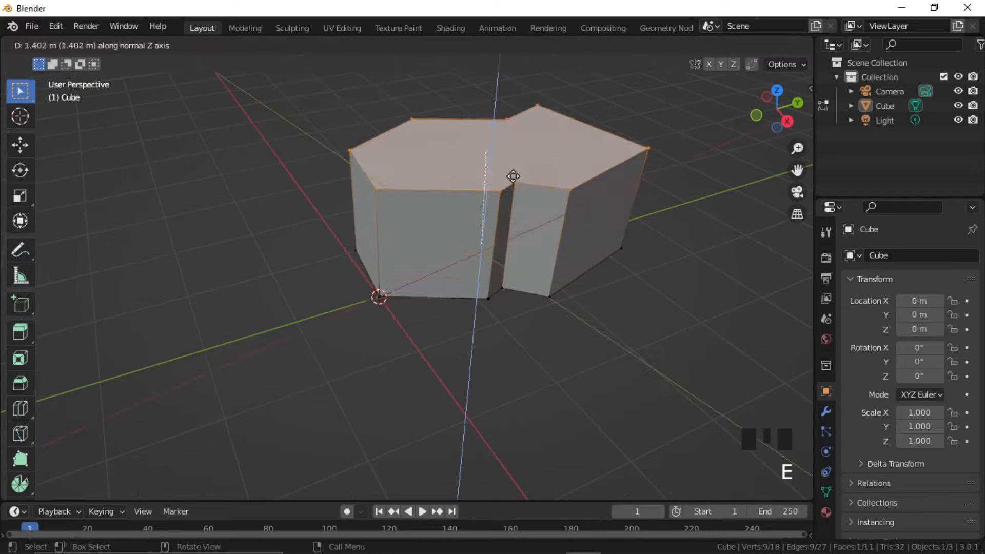
click(513, 174)
scroll(511, 195, down, 2)
scroll(483, 281, up, 3)
shift+middle_drag(506, 214, 481, 289)
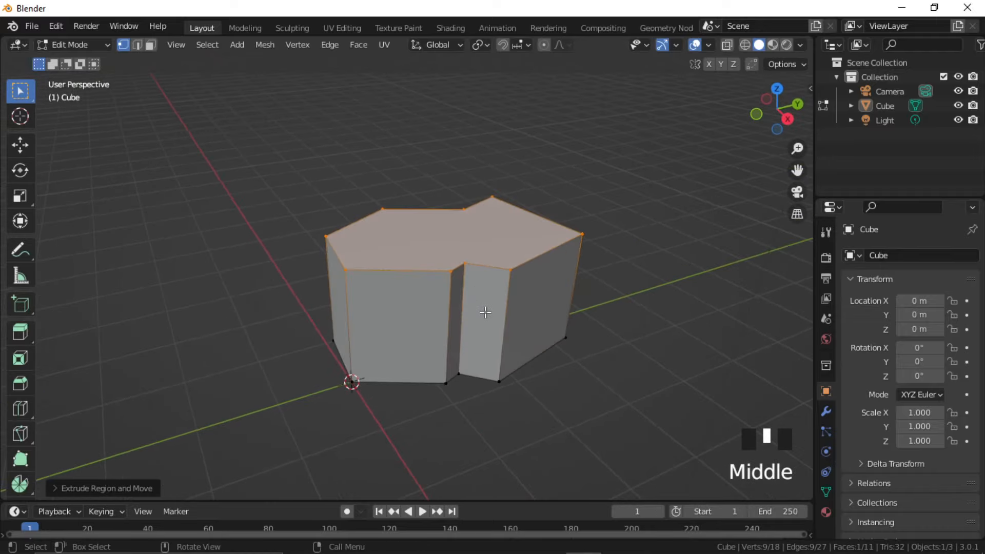
Extrude the top face upward again and scale it to about 1.18 with the Z axis locked.
key(e)
click(500, 227)
key(s)
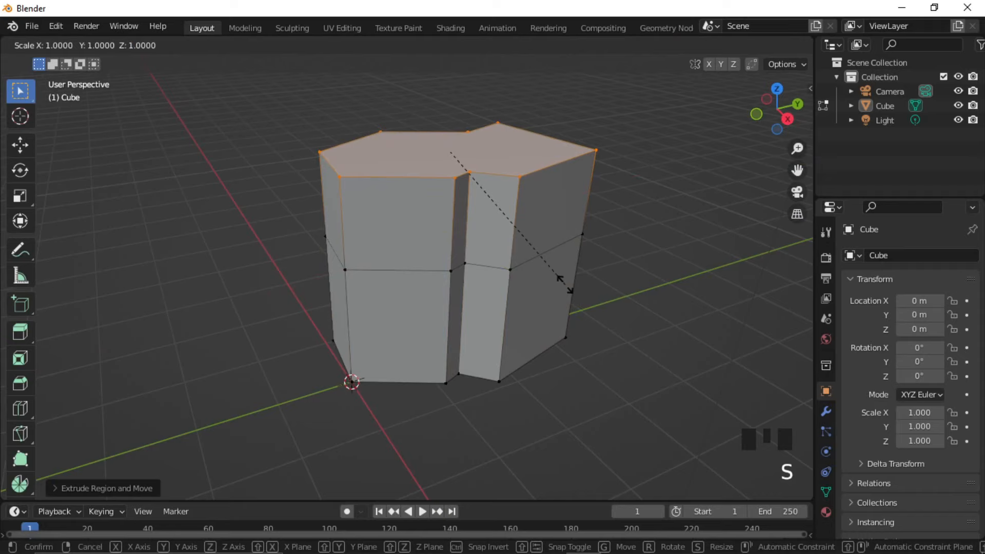
key(shift+z)
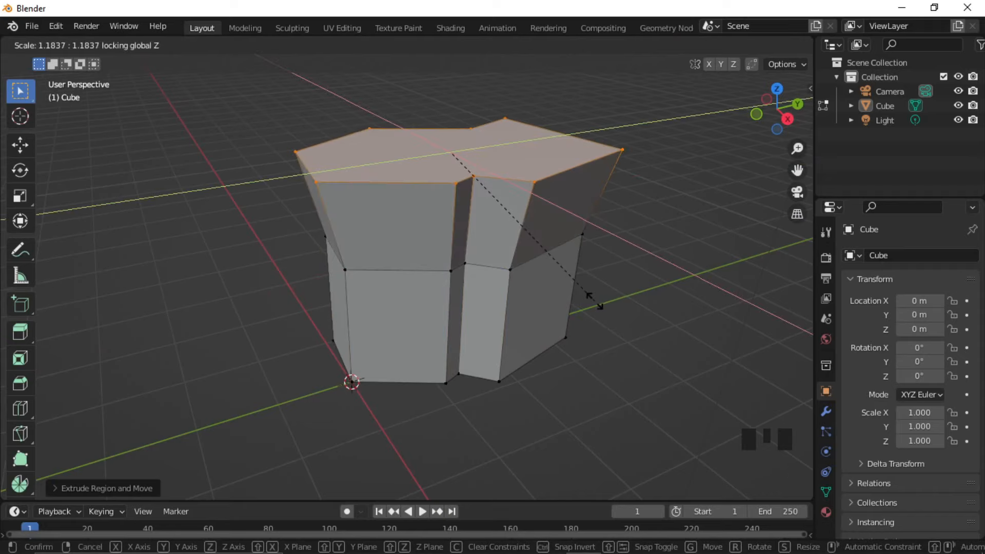
click(588, 298)
middle_drag(531, 314, 466, 418)
click(474, 381)
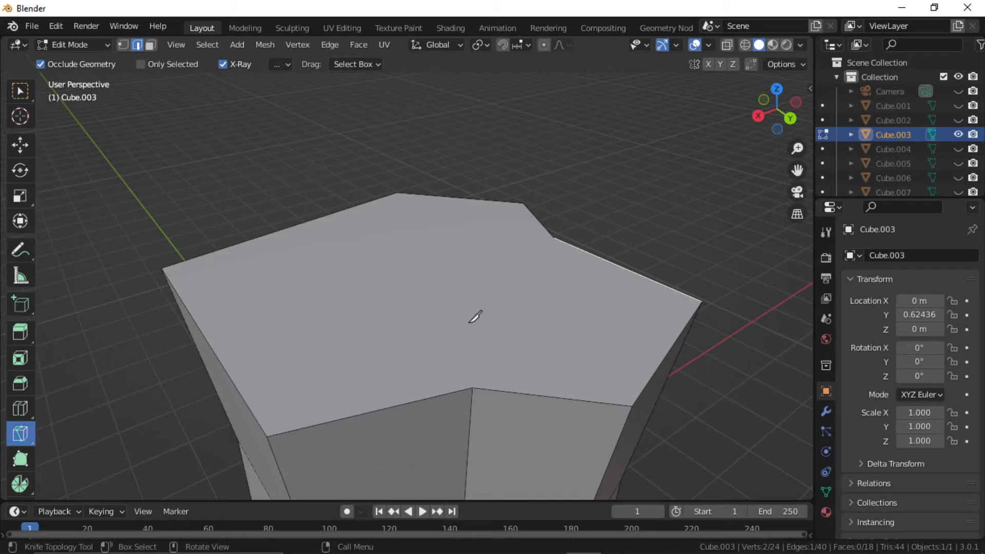
Knife-cut a line across the rock's top face from the near corner to the far notch, continuing into an inward triangular spiral.
middle_drag(453, 242, 440, 277)
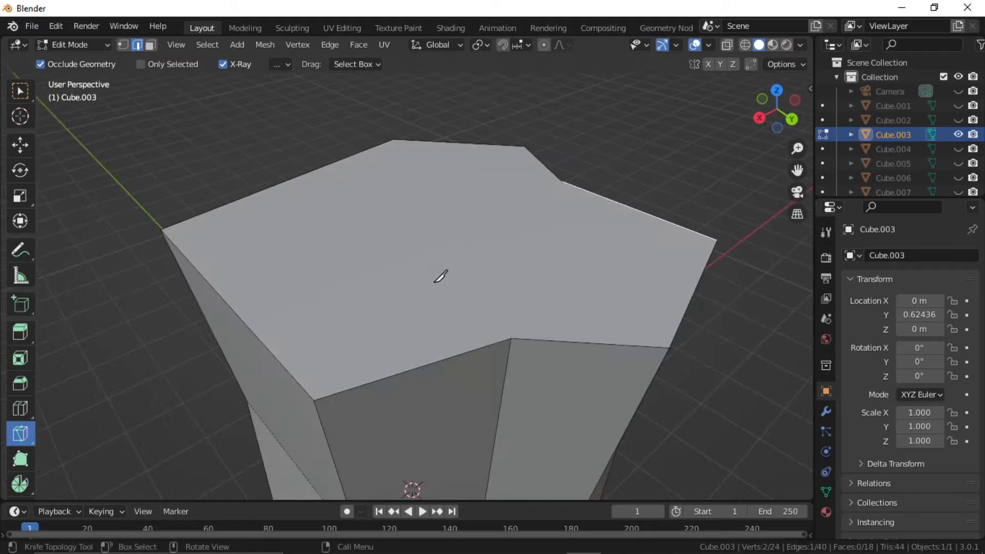
key(1)
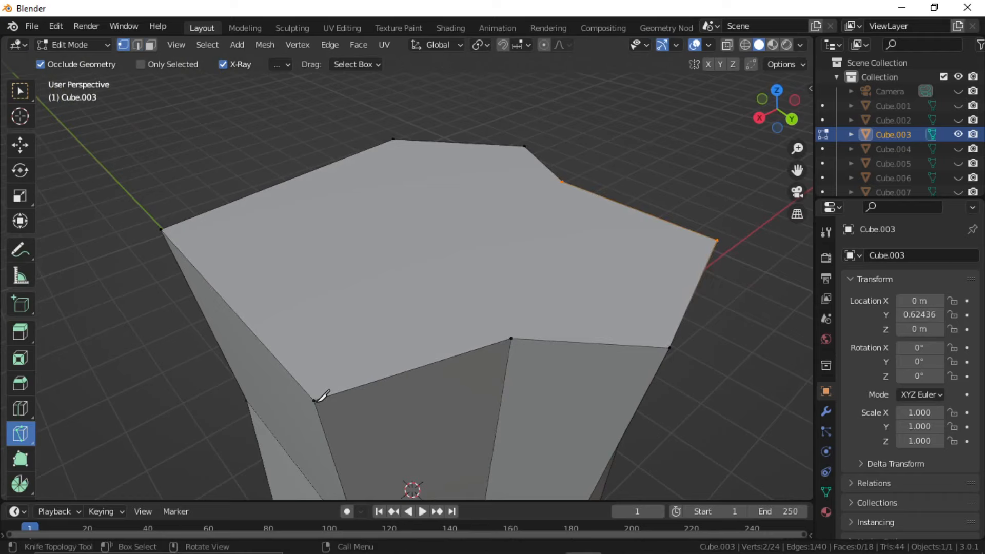
click(315, 400)
click(562, 181)
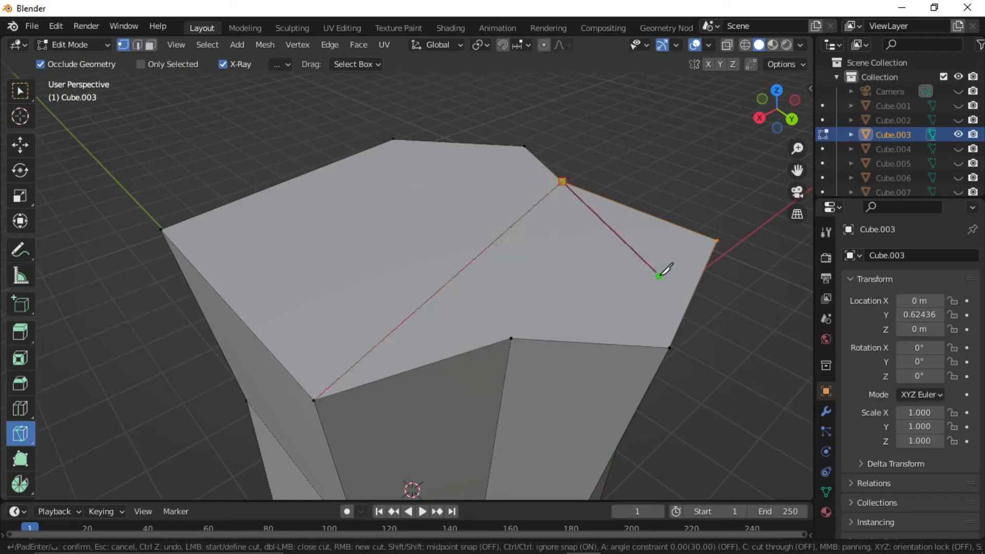
ctrl+click(590, 252)
scroll(591, 252, up, 2)
middle_drag(595, 253, 615, 272)
shift+middle_drag(616, 272, 482, 295)
Continue the knife cut back from the spiral's centre as a second line parallel to the first, returning to the near corner.
click(408, 372)
click(615, 316)
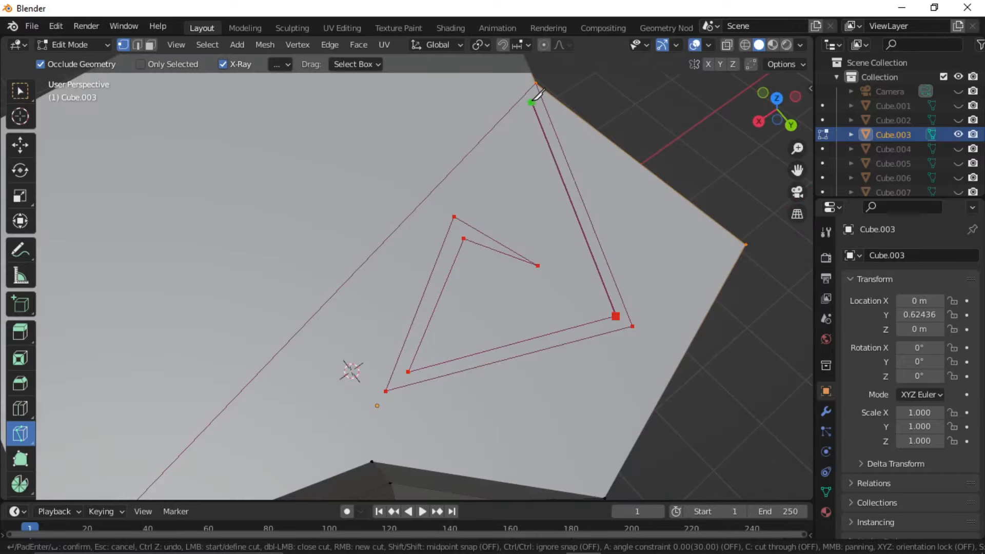
click(533, 98)
shift+middle_drag(169, 495, 272, 384)
click(196, 430)
Cut a third line between the two parallel ones, ending at the spiral's inner tip, and apply the knife cut.
shift+middle_drag(525, 161, 438, 317)
scroll(499, 200, up, 1)
click(566, 121)
click(684, 413)
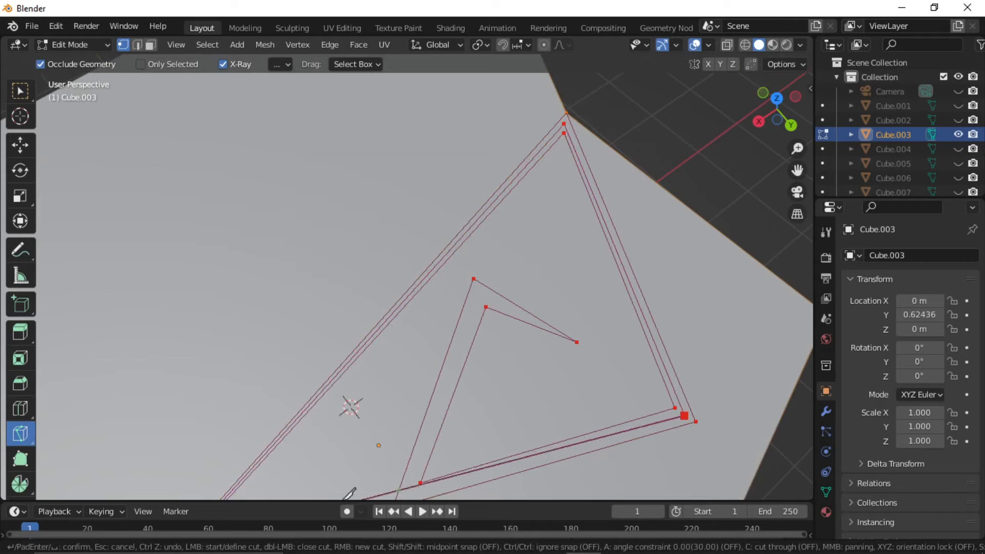
click(408, 495)
click(576, 342)
key(Return)
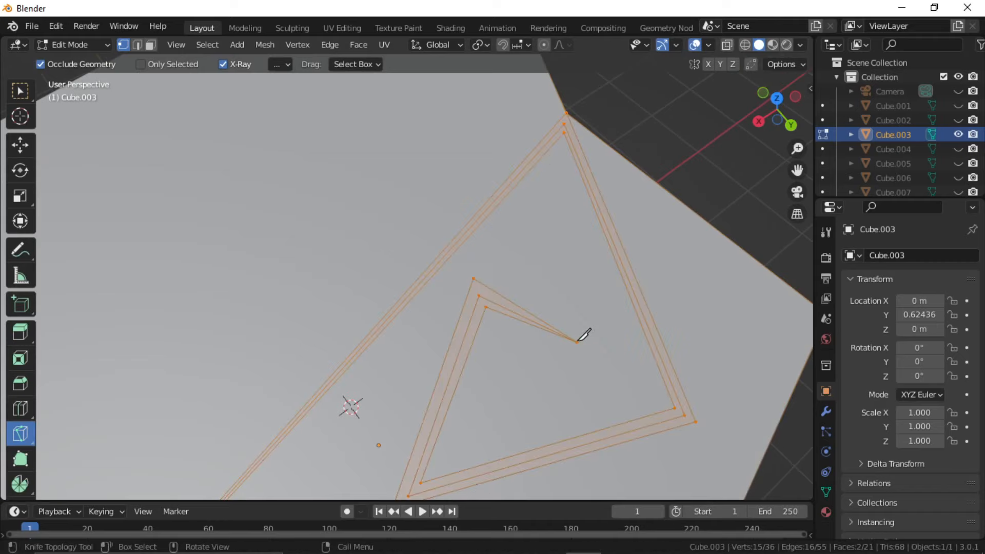
Select the middle line's vertices along the cut band and lower them about 0.06 m along Z to form a crack.
click(20, 91)
click(479, 296)
middle_drag(523, 313, 528, 264)
shift+click(410, 402)
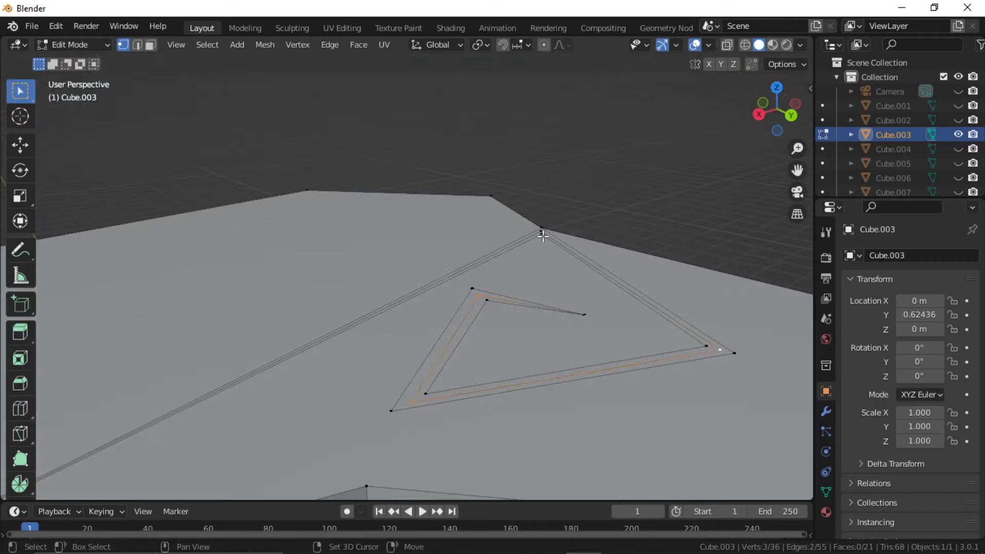
key(g)
key(z)
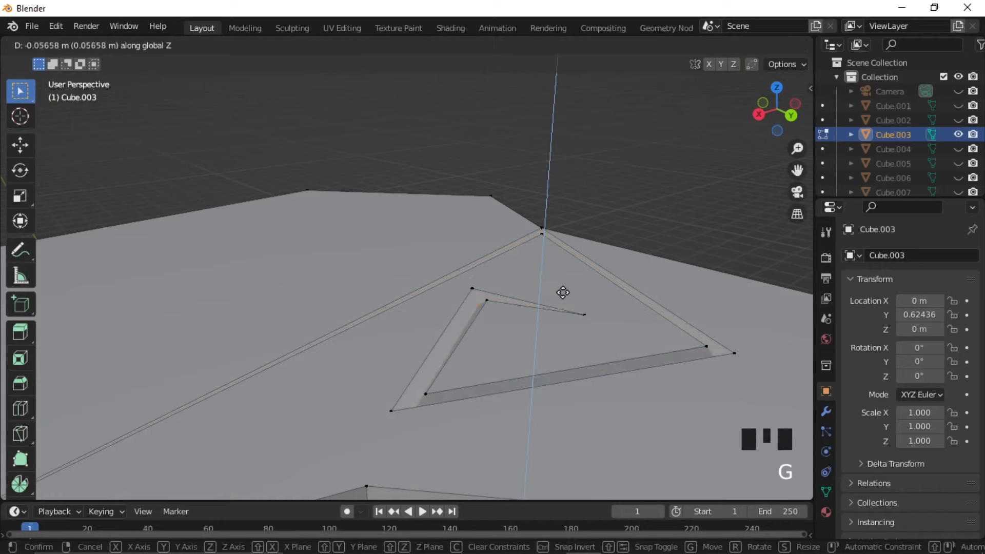
click(562, 290)
Return to Object Mode and turn on Cavity and Shadow in the viewport shading options.
key(Tab)
mouse_move(639, 218)
middle_down()
mouse_move(590, 263)
mouse_move(460, 289)
mouse_move(800, 41)
middle_up()
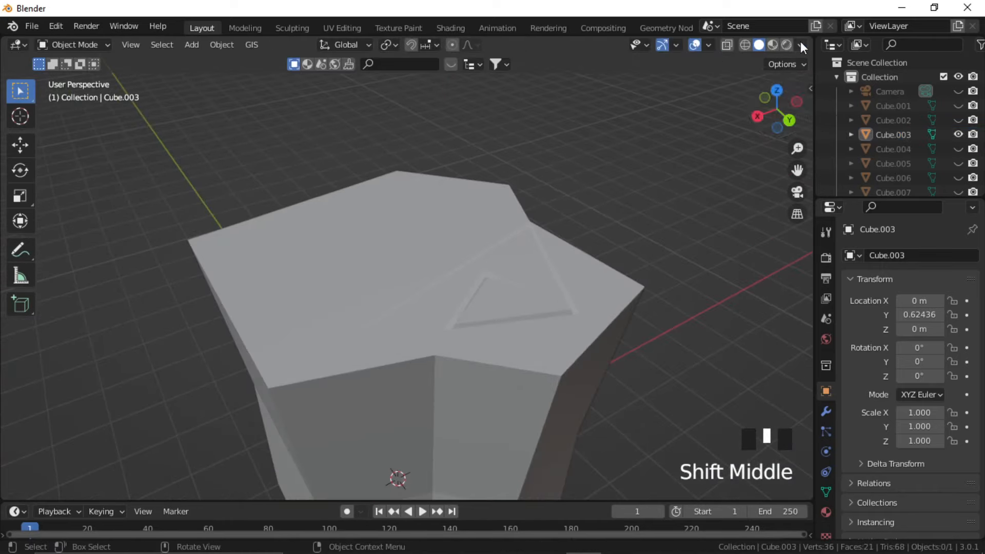
click(800, 45)
click(718, 367)
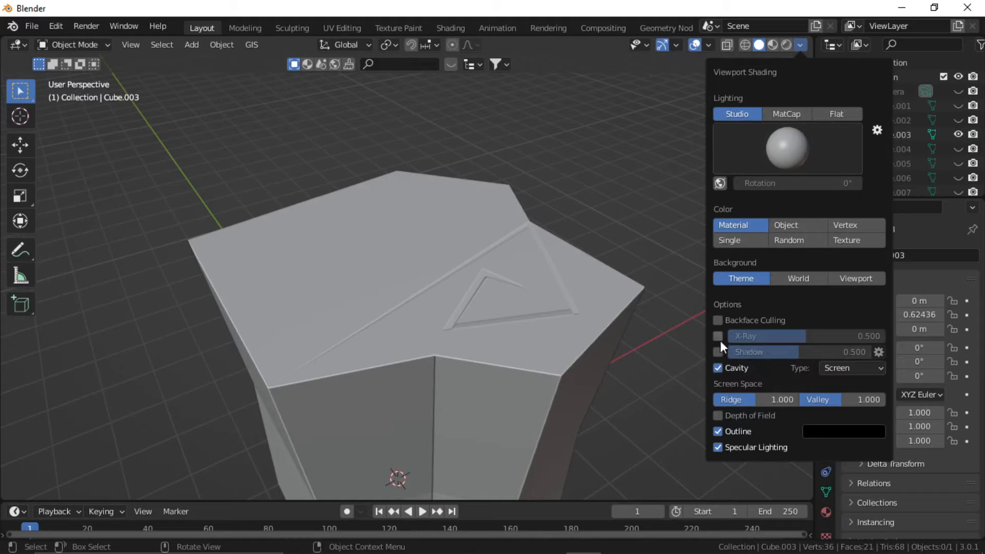
click(718, 351)
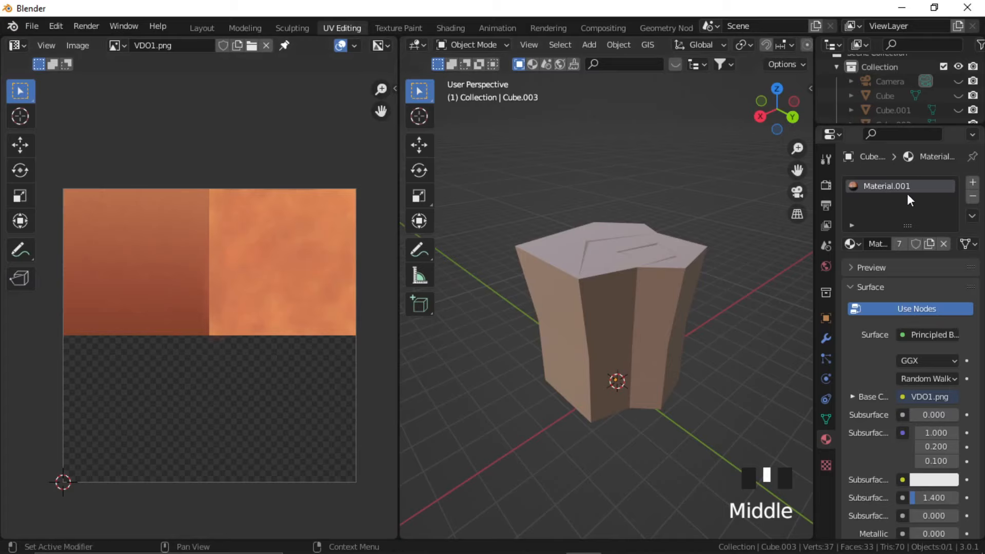
Select the rock in the UV Editing workspace and put it in Edit Mode, with its side faces in view.
shift+middle_drag(718, 321, 632, 324)
scroll(632, 325, up, 2)
click(632, 344)
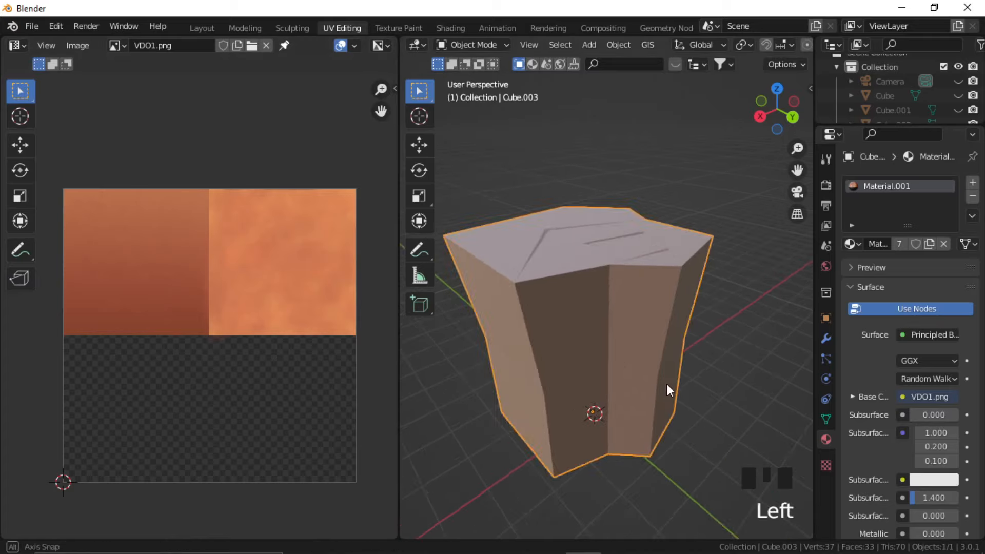
key(Tab)
scroll(666, 383, down, 2)
middle_drag(667, 384, 662, 349)
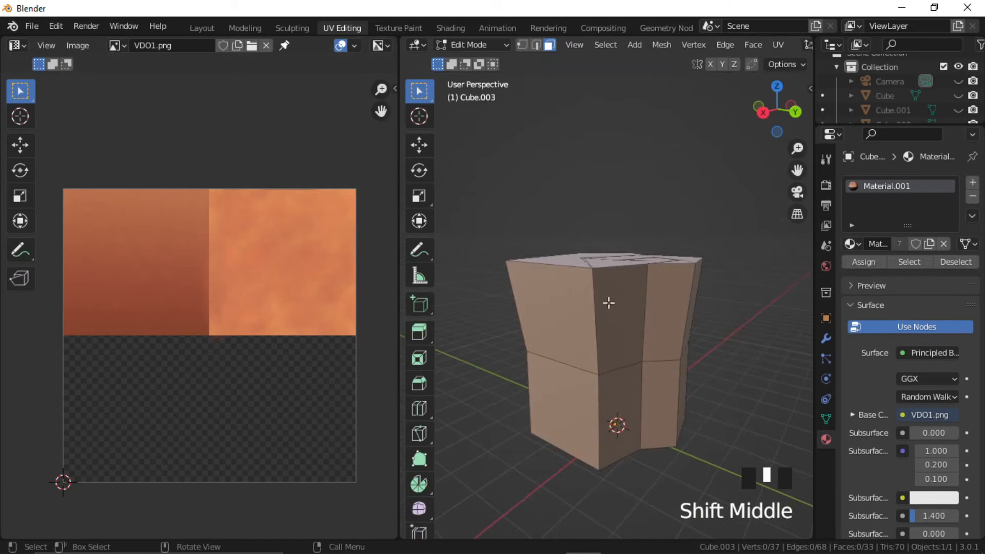
middle_drag(609, 302, 576, 257)
middle_drag(635, 304, 628, 316)
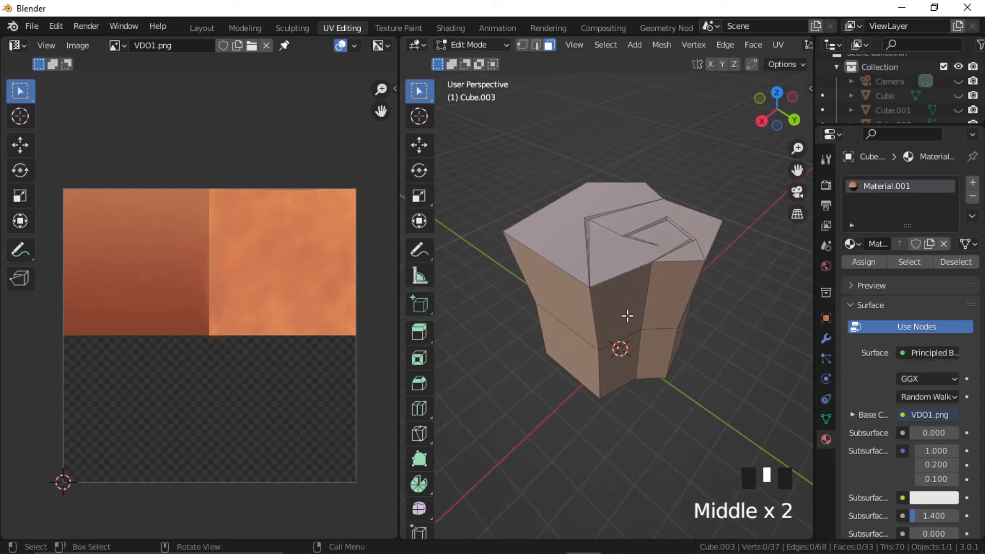
Select all the edges around the rock's top rim and its bottom rim in edge select mode.
alt+click(622, 277)
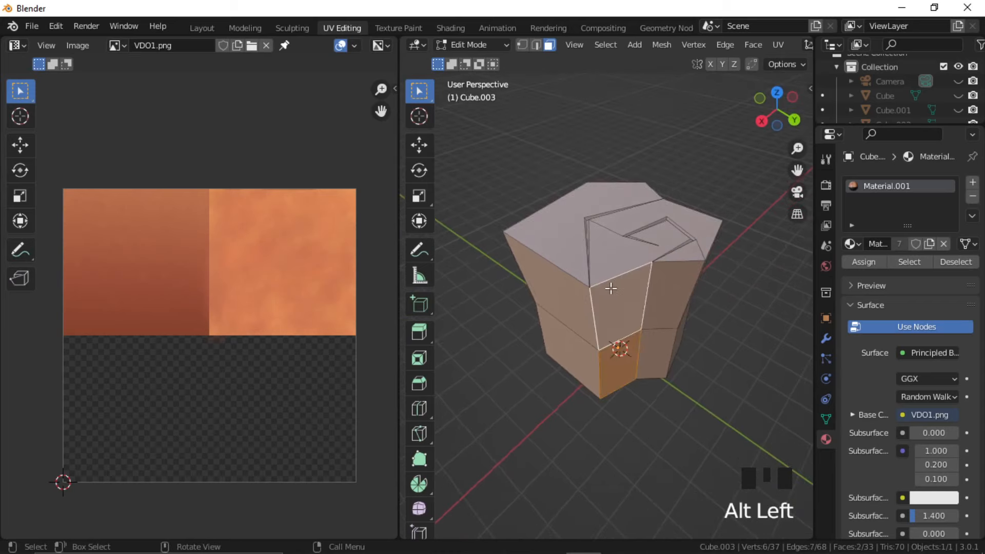
key(2)
alt+click(609, 283)
alt+scroll(684, 260, up, 1)
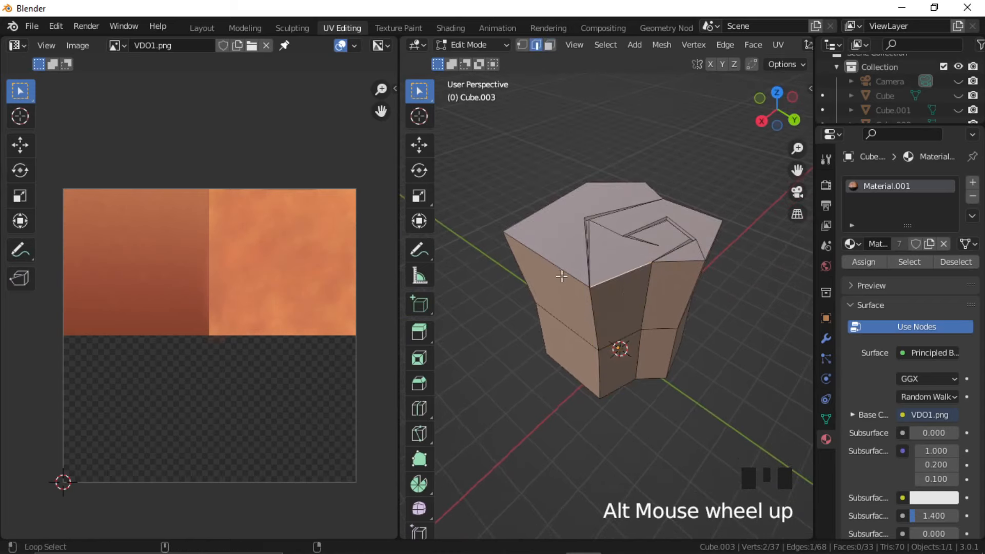
alt+shift+click(562, 276)
alt+shift+click(682, 264)
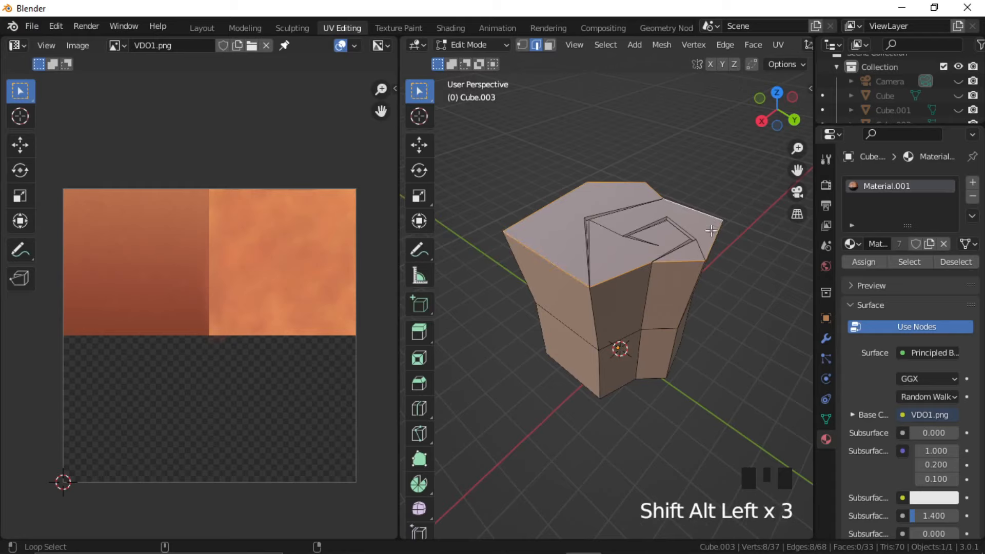
mouse_move(628, 345)
middle_down()
mouse_move(629, 324)
mouse_move(623, 362)
middle_up()
scroll(628, 323, down, 2)
alt+shift+click(614, 381)
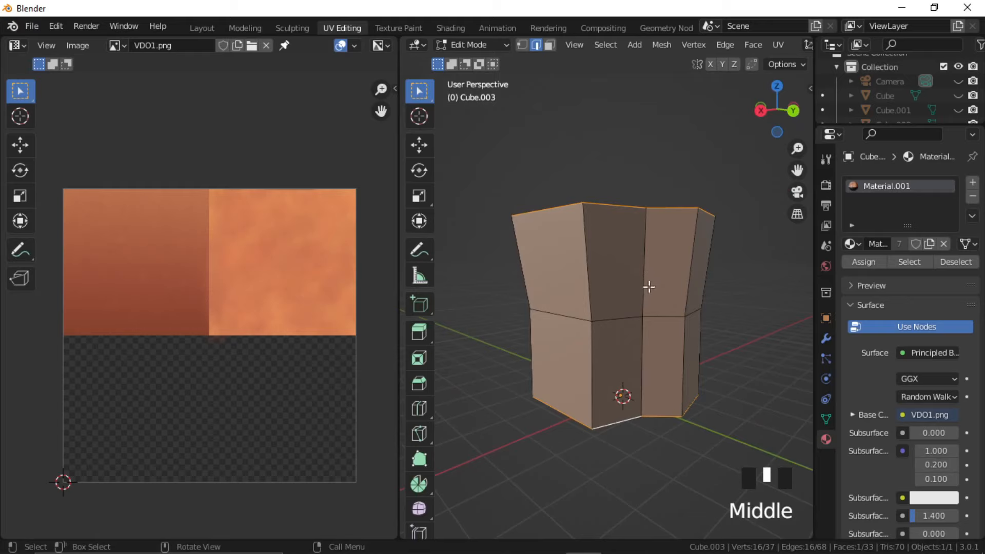
Add the two vertical edges of one inner side corner to the selection and mark everything selected as seams.
shift+click(638, 318)
shift+click(641, 340)
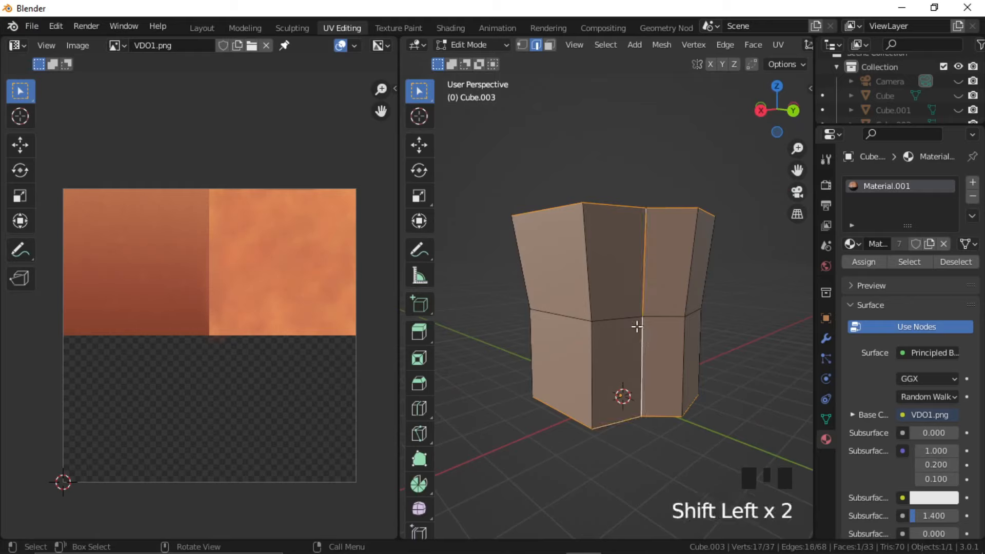
key(u)
click(609, 251)
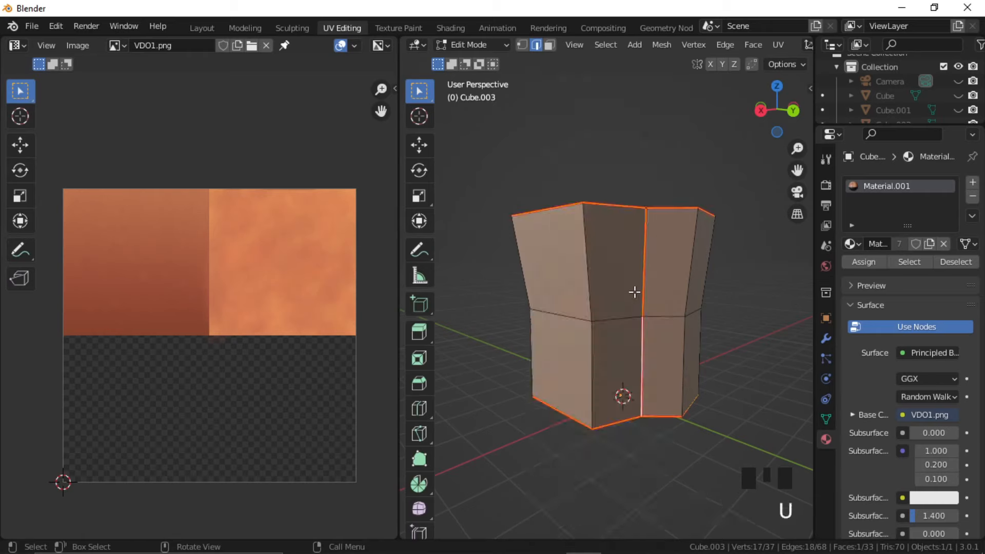
Select the whole rock mesh and unwrap it along the marked seams.
middle_drag(635, 290, 633, 320)
key(a)
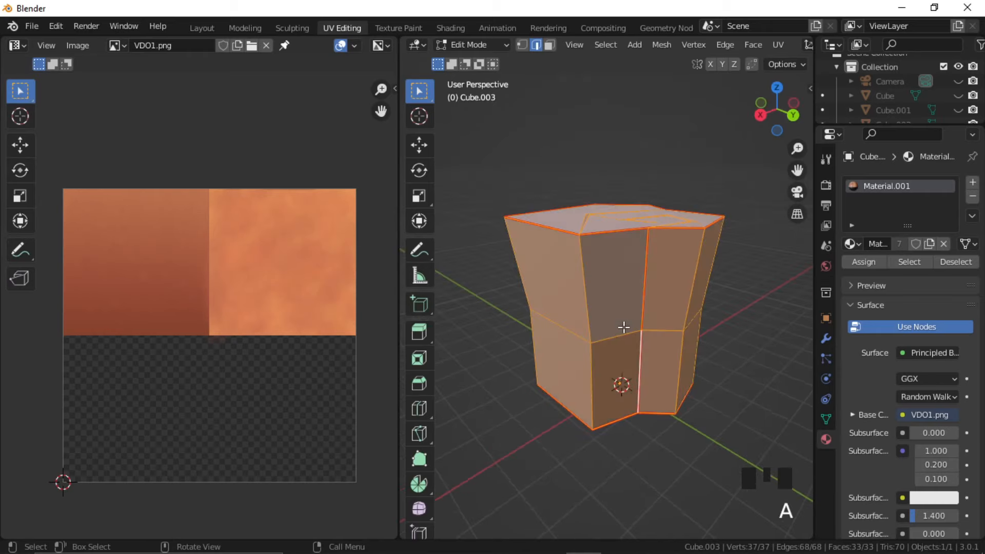
key(u)
click(570, 97)
Select the long side-wall UV island and rotate it 90 degrees.
click(159, 331)
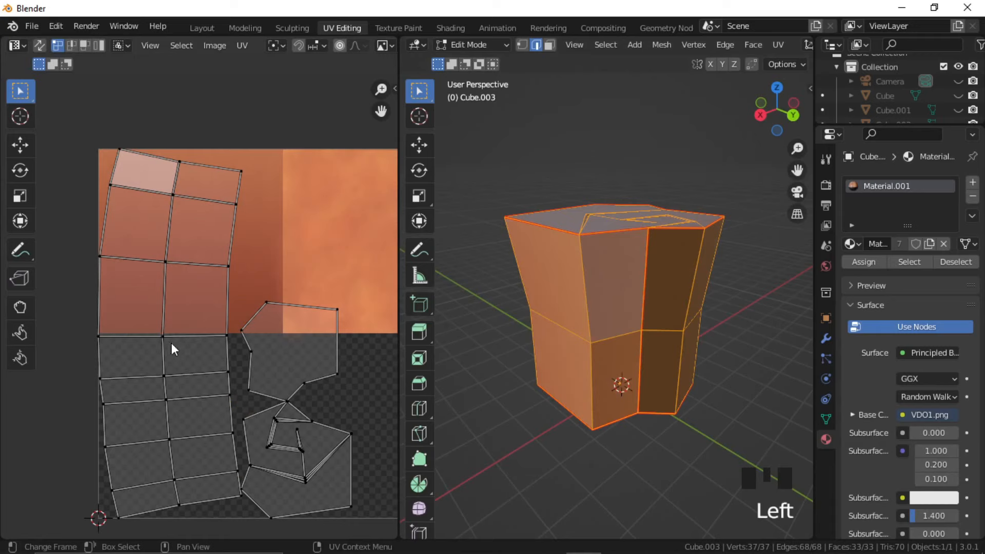
key(l)
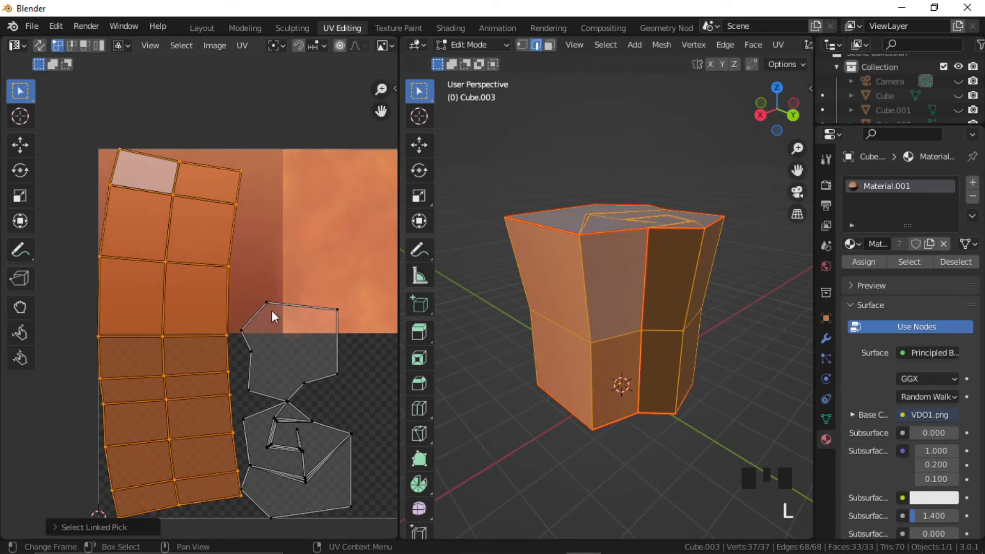
key(r)
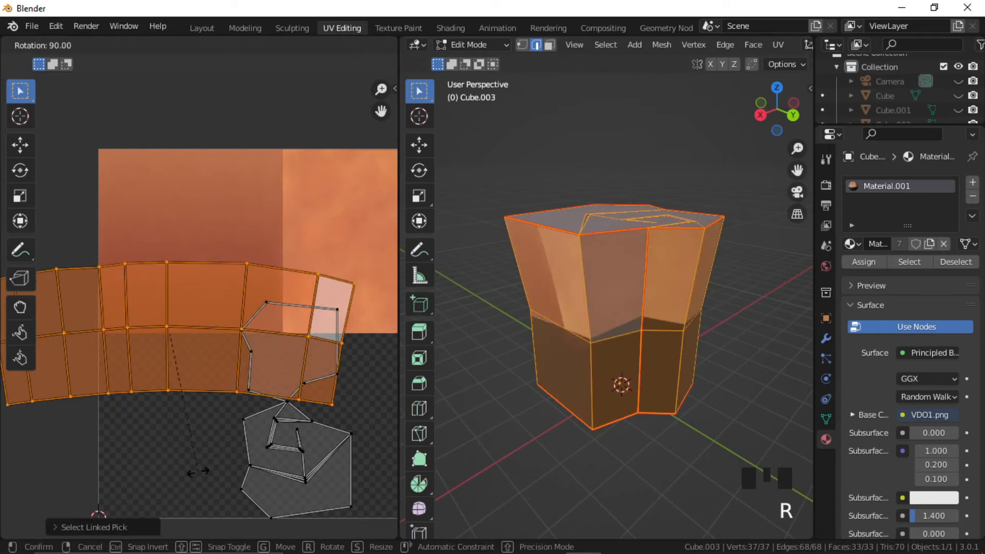
click(199, 472)
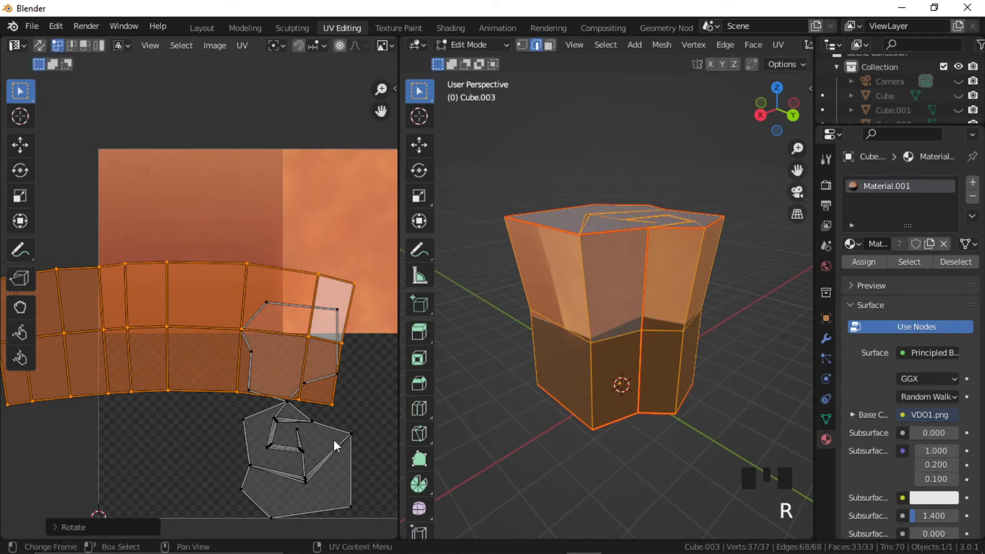
Scale the side-wall island down and position it within the lower part of the dark gradient texture.
key(s)
click(254, 368)
key(g)
click(270, 317)
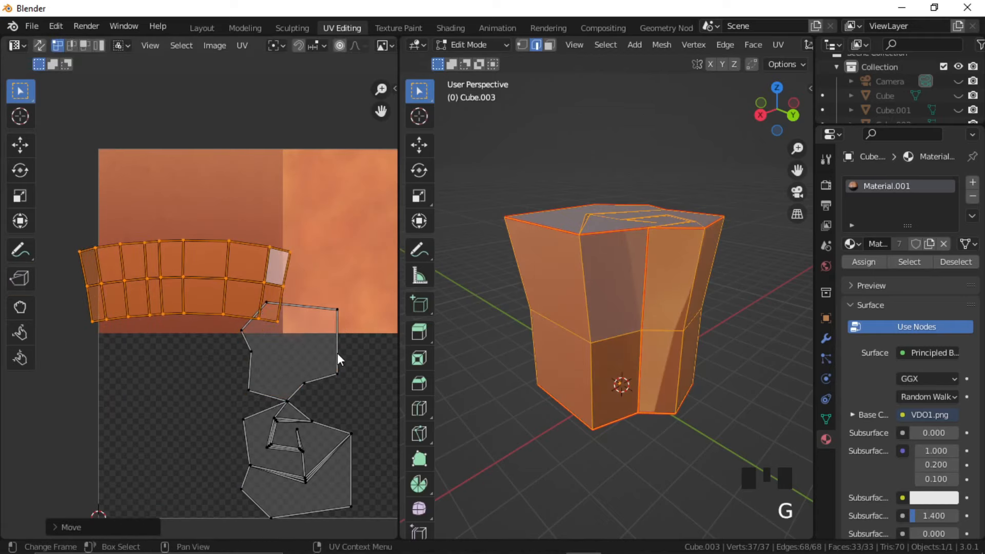
key(s)
click(314, 338)
key(g)
click(312, 342)
Move the plain cap island and the cracked top cap island onto the lighter orange half of the texture.
click(210, 408)
middle_drag(212, 407, 131, 418)
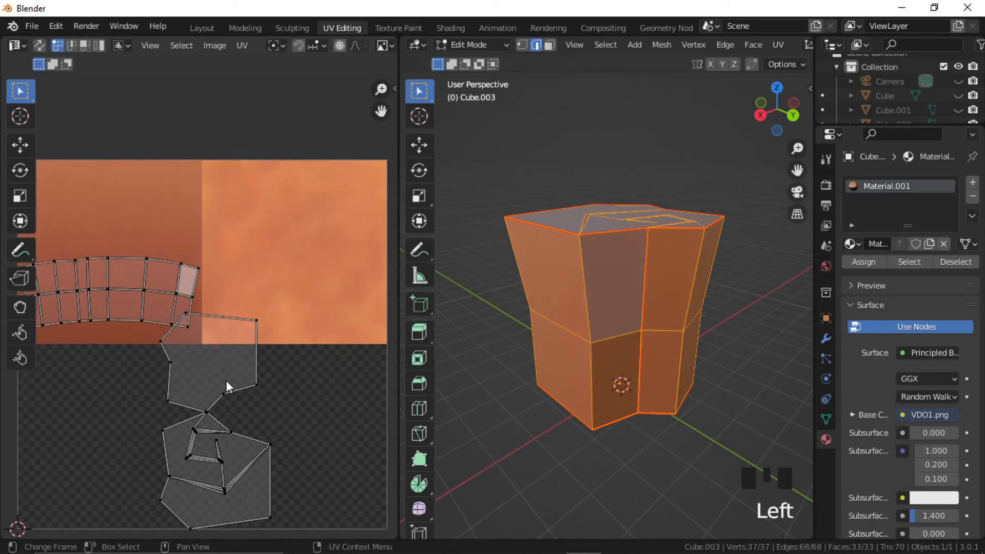
key(l)
key(g)
click(319, 302)
click(229, 487)
key(l)
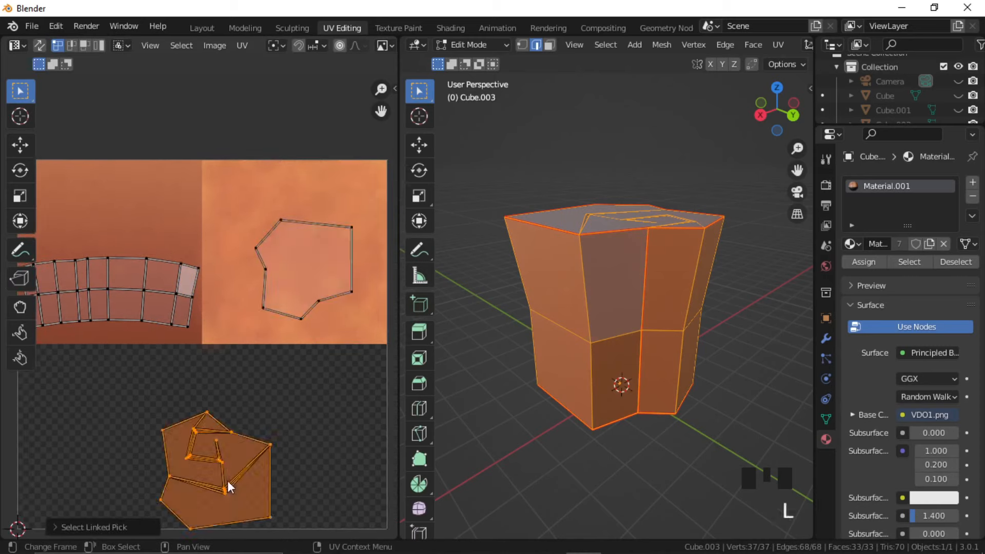
key(g)
click(314, 260)
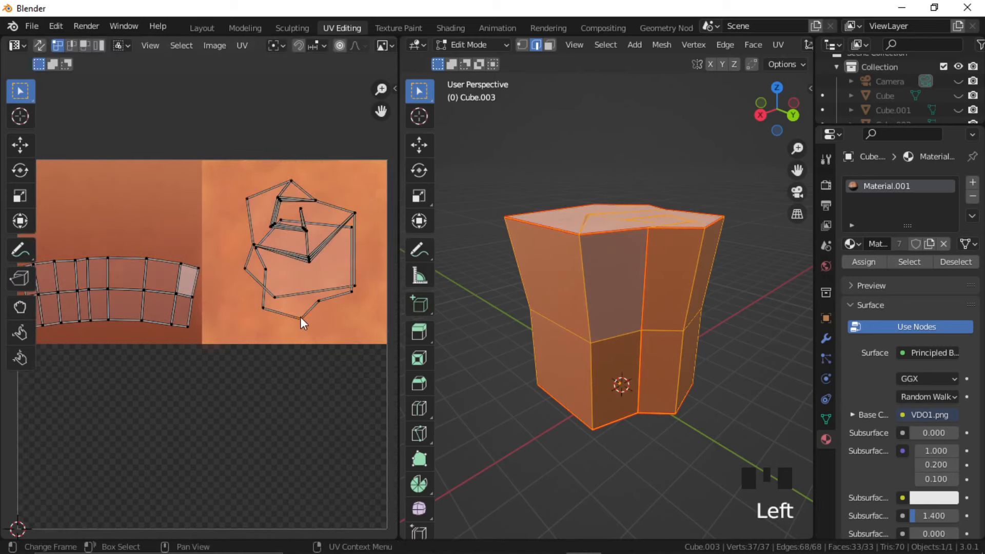
Shrink the plain cap island and move it onto the dark gradient beneath the side-wall island.
key(s)
click(315, 288)
key(g)
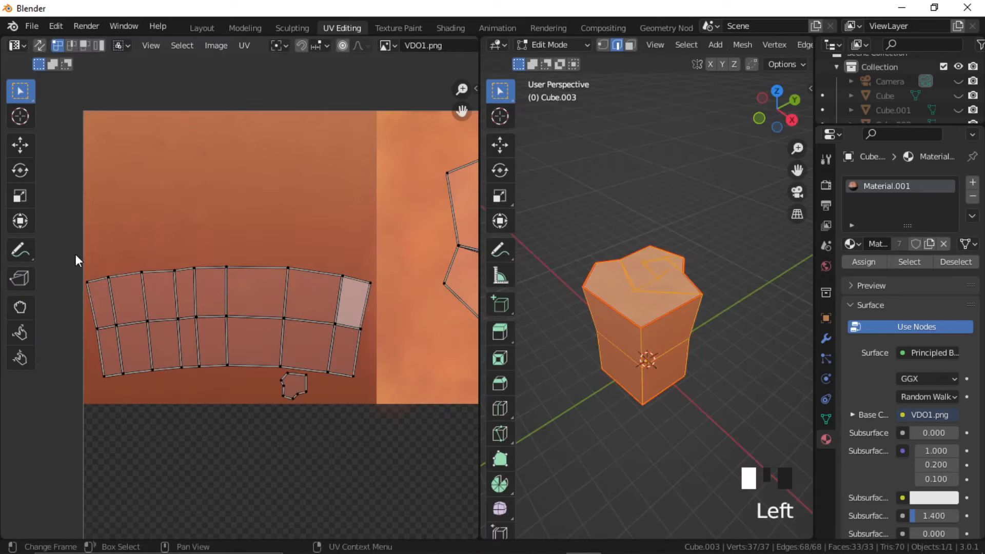
Flatten the side-wall island's top and middle rows of vertices into horizontal lines with Align Y.
drag(75, 215, 395, 304)
right_click(348, 472)
click(360, 455)
drag(55, 302, 356, 349)
right_click(356, 349)
click(356, 349)
Flatten the side-wall island's bottom row of vertices with Align Y, apart from its two leftmost vertices.
drag(79, 343, 391, 373)
shift+drag(340, 361, 385, 391)
right_click(386, 392)
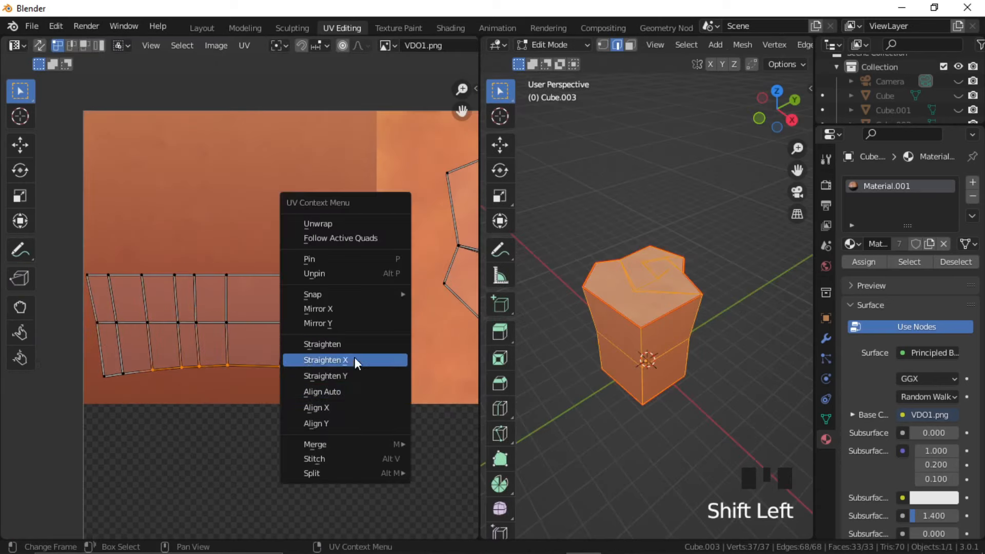
click(348, 405)
Make the two rightmost vertex columns of the side-wall island vertical with Align X.
click(365, 303)
shift+click(355, 372)
right_click(355, 376)
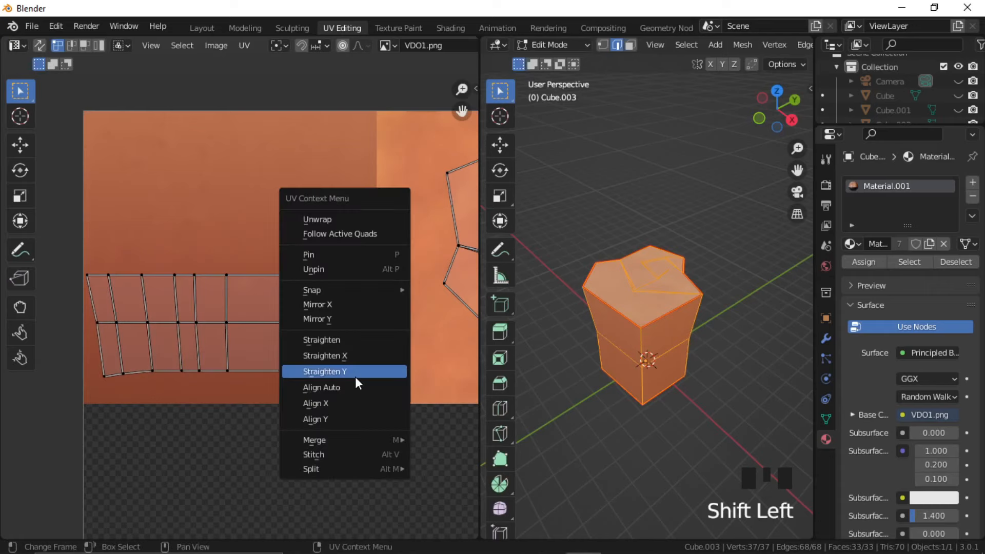
click(354, 387)
drag(318, 245, 349, 377)
right_click(348, 377)
click(349, 376)
Make the two leftmost vertex columns of the side-wall island vertical with Align X.
drag(83, 262, 134, 391)
shift+click(104, 376)
right_click(113, 387)
click(113, 387)
right_click(133, 394)
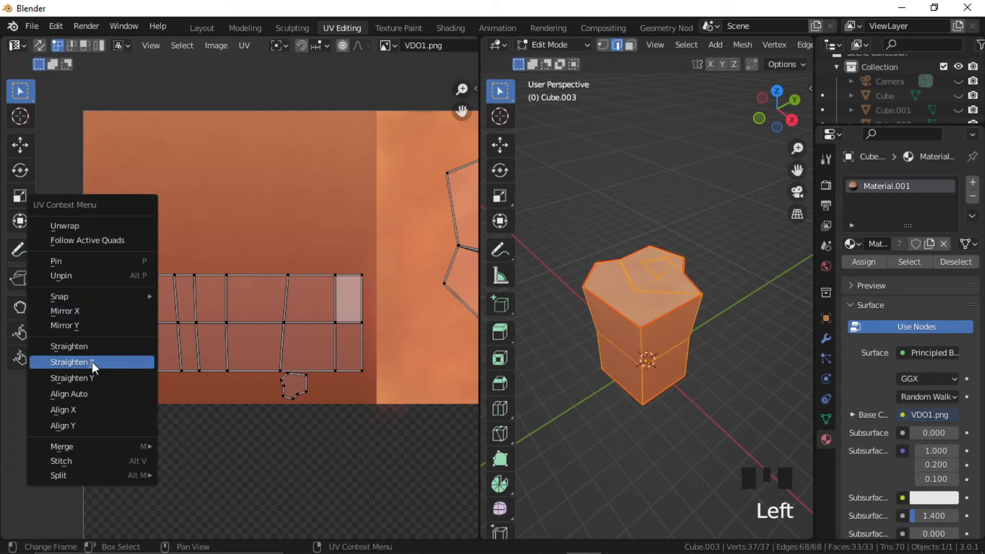
click(82, 409)
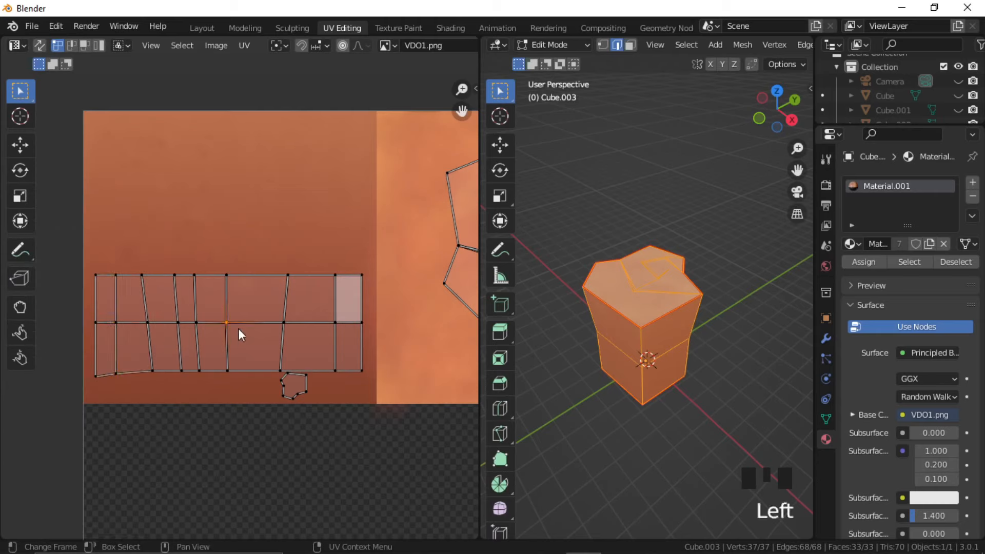
Select the whole side-wall island and stretch it along Y to nearly three times its height.
key(l)
key(s)
key(y)
click(238, 483)
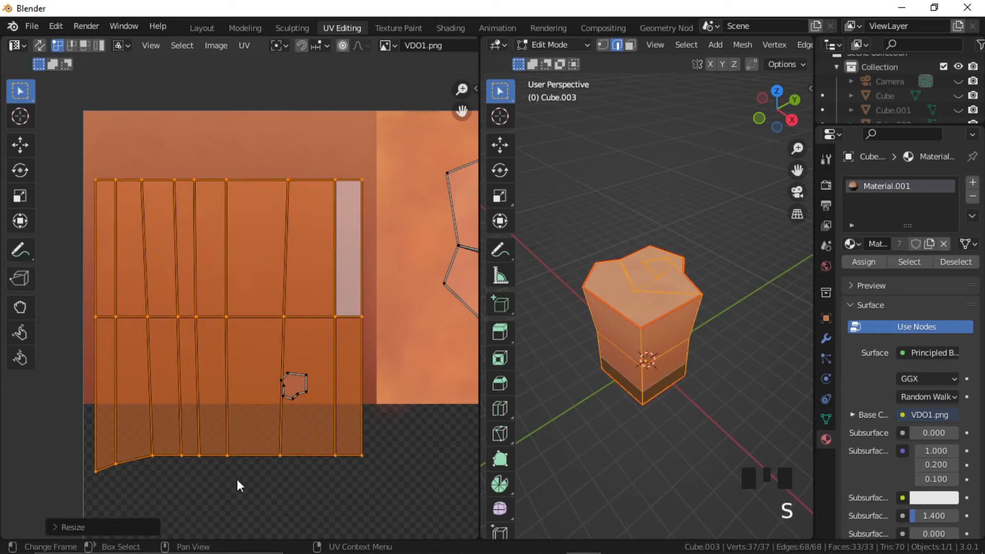
Move the side-wall island up onto the dark gradient square and flatten its entire bottom row of vertices with Align Y.
key(g)
click(256, 416)
drag(73, 387, 134, 422)
shift+drag(143, 379, 246, 408)
shift+drag(377, 405, 330, 375)
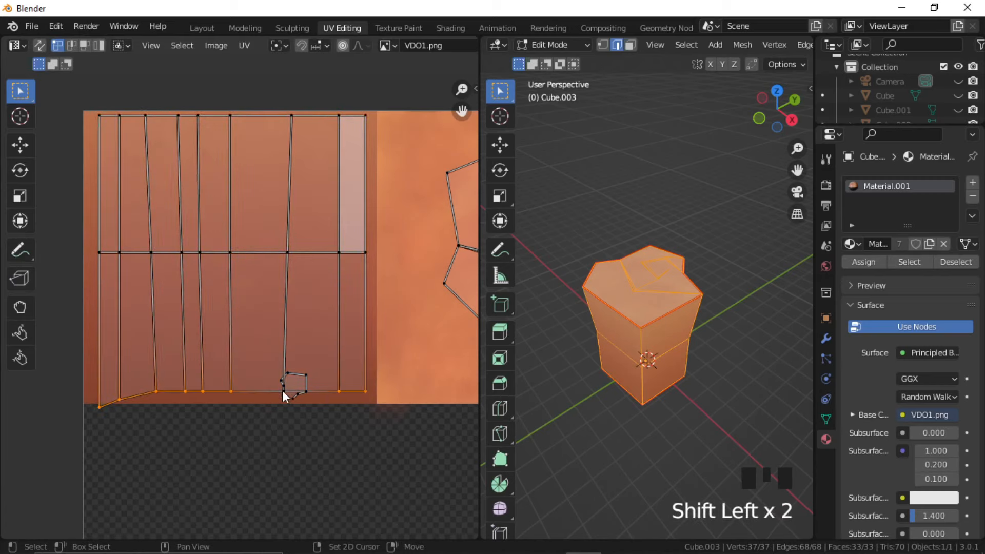
shift+click(283, 390)
right_click(290, 396)
click(307, 424)
Rescale the whole side-wall island to fit the dark gradient square and return to Object Mode.
key(l)
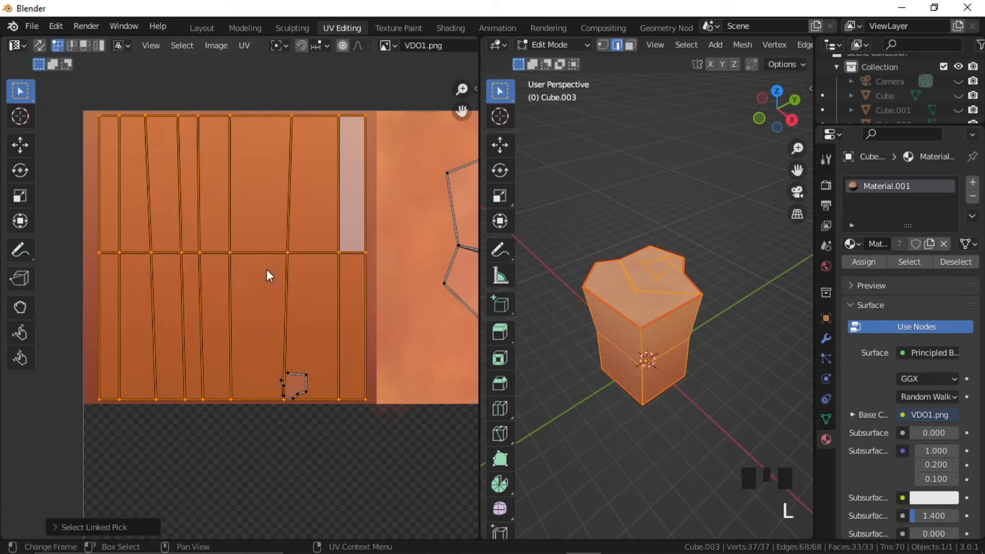
key(s)
click(340, 442)
click(333, 445)
key(Tab)
Select the four groove faces of the long outer crack on the rock's top in Edit Mode.
middle_drag(634, 348, 600, 330)
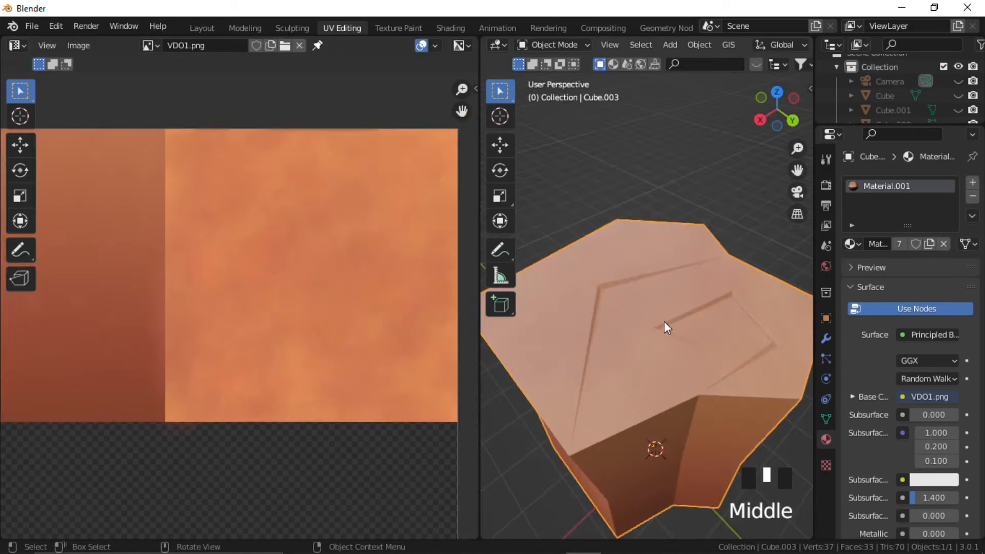
mouse_move(663, 321)
middle_down()
mouse_move(644, 326)
mouse_move(652, 329)
middle_up()
click(652, 329)
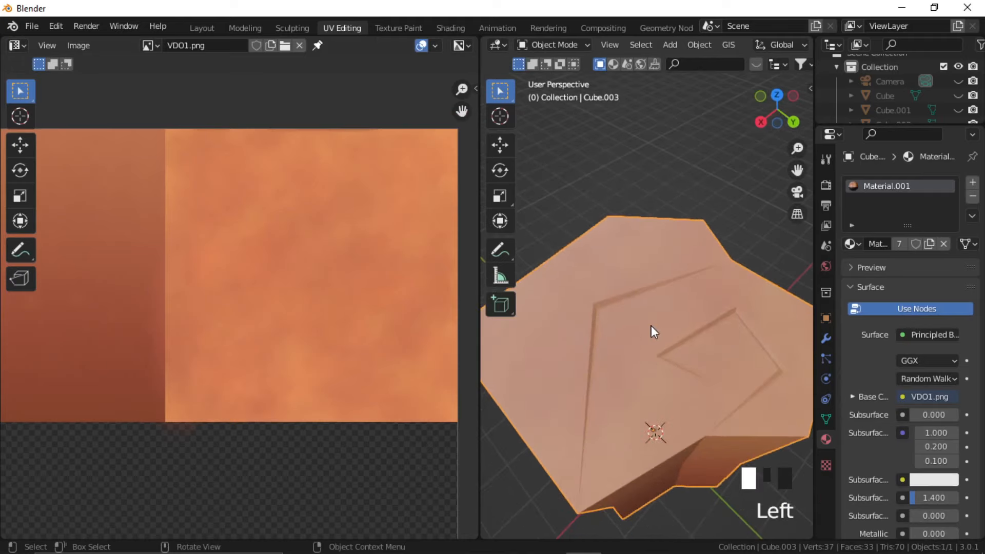
middle_drag(655, 376, 607, 303)
scroll(636, 328, up, 2)
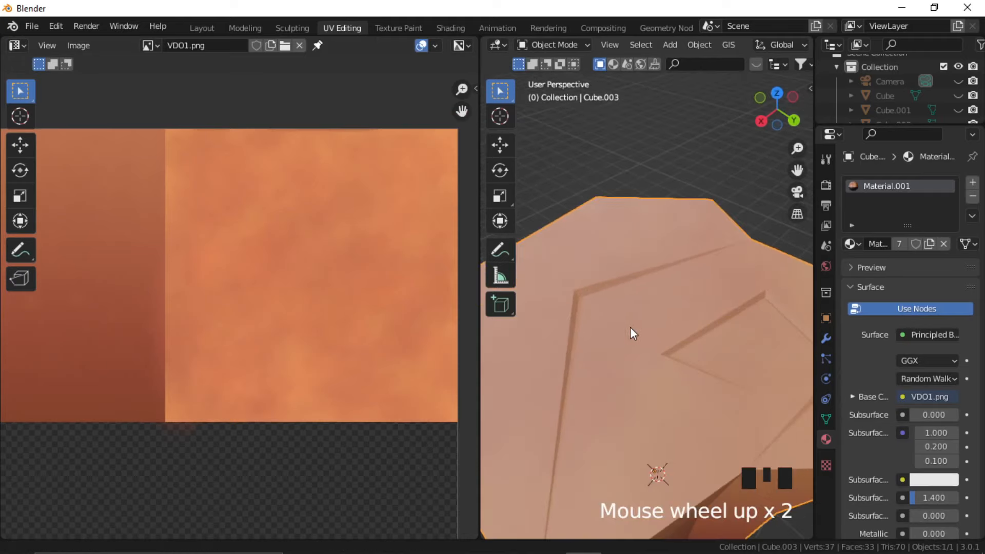
click(646, 339)
key(Tab)
click(598, 300)
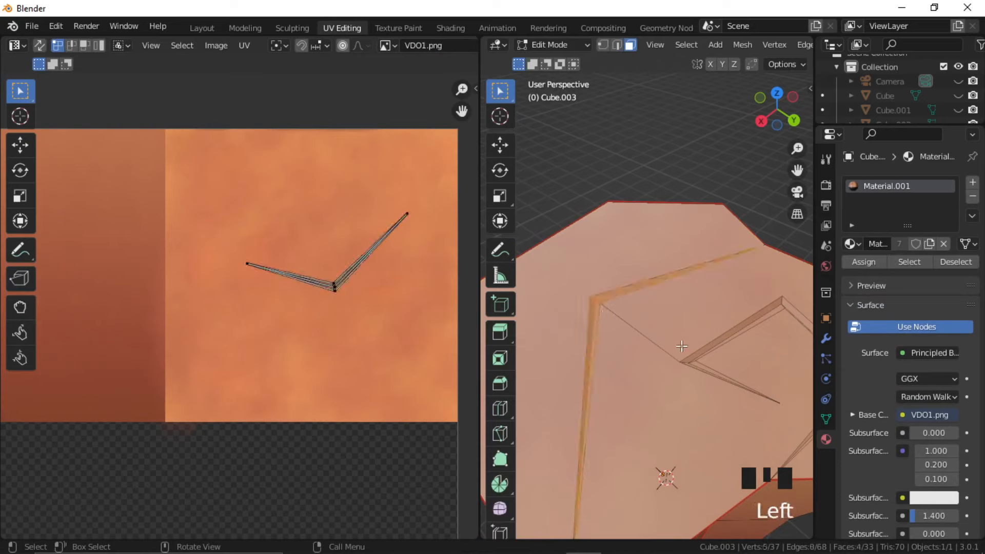
Add all groove faces of the inner angular crack on the rock's top to the selection.
shift+click(701, 354)
shift+middle_drag(695, 365, 616, 390)
scroll(695, 325, up, 4)
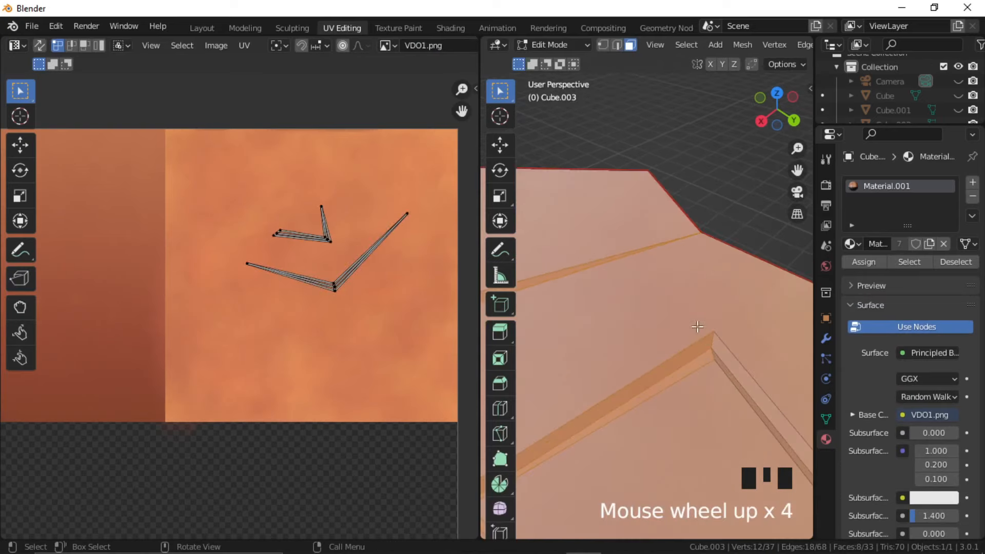
shift+click(707, 354)
shift+middle_drag(708, 354, 613, 219)
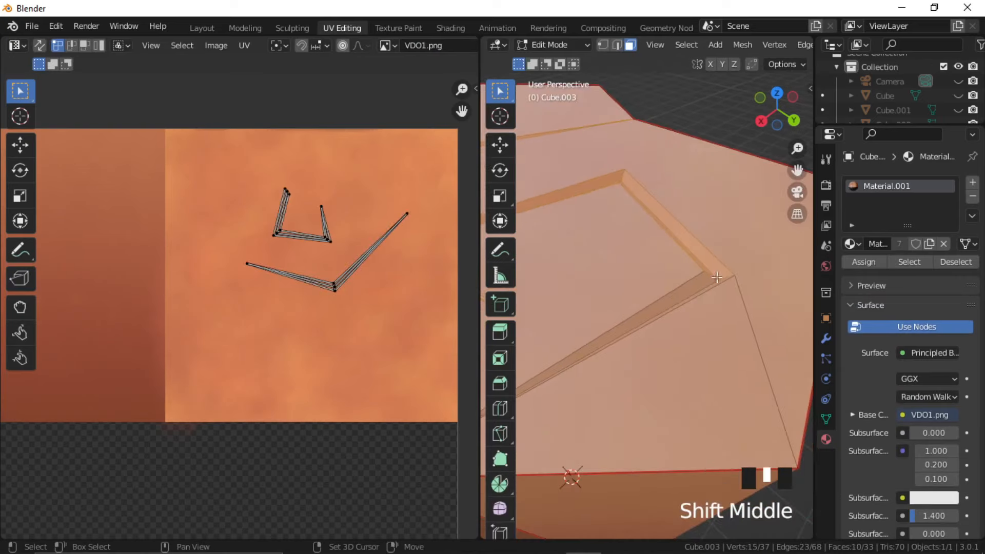
ctrl+click(716, 281)
scroll(648, 288, down, 3)
middle_drag(716, 299, 739, 307)
ctrl+click(699, 345)
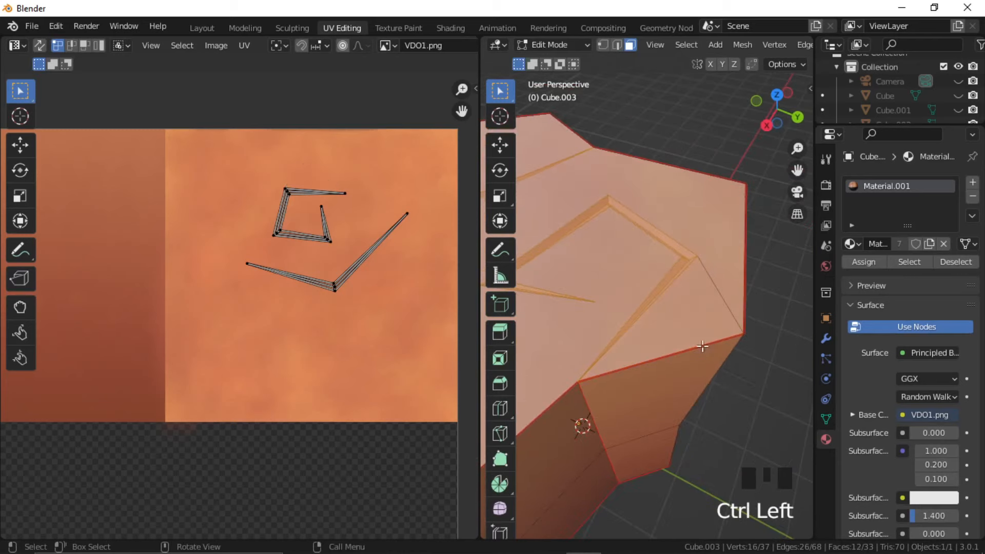
shift+middle_drag(699, 345, 747, 371)
Move all the crack groove UVs from the light orange square onto the dark gradient square and return to Object Mode.
drag(205, 162, 434, 308)
middle_drag(331, 298, 399, 318)
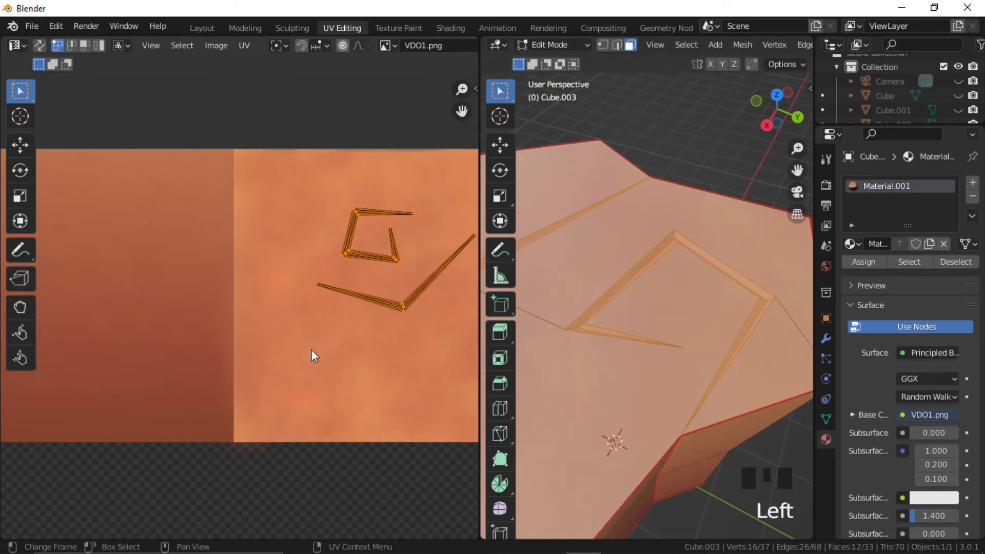
middle_drag(146, 366, 173, 358)
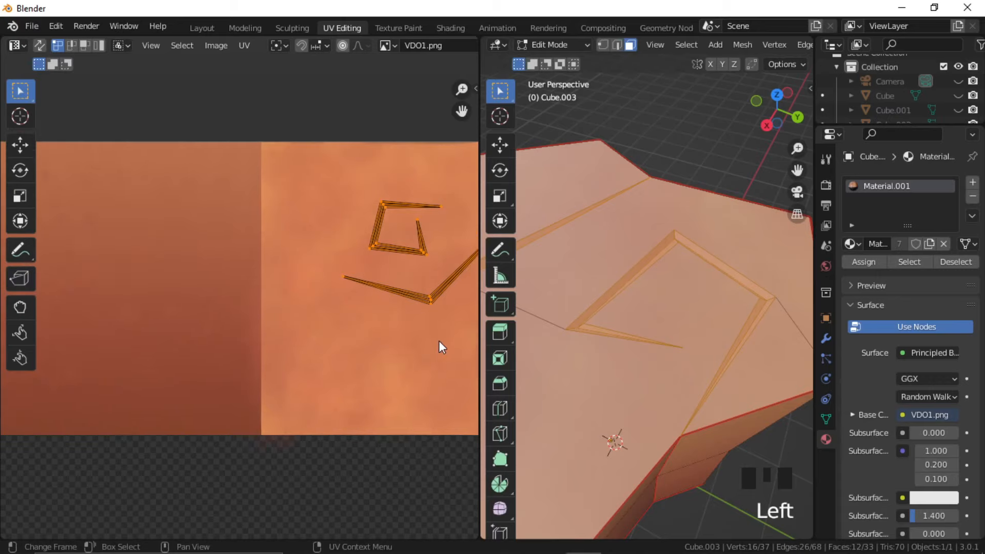
key(g)
click(163, 471)
key(Tab)
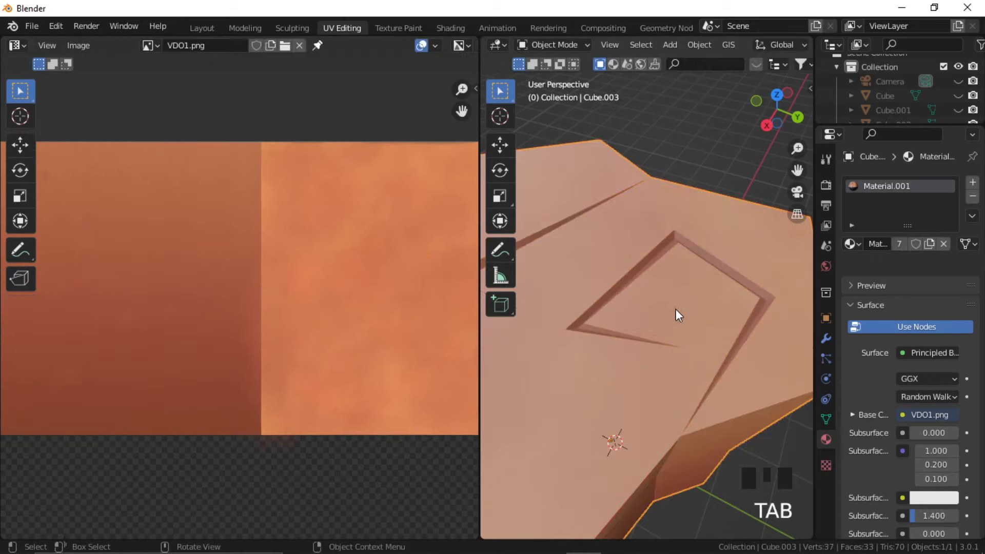
scroll(679, 313, down, 3)
shift+middle_drag(682, 316, 672, 347)
click(670, 384)
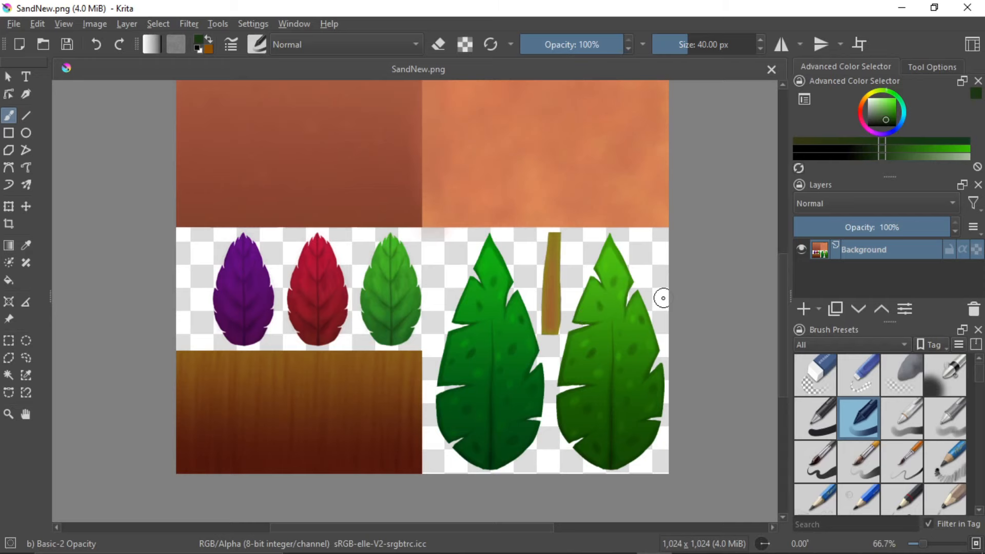
Switch to Krita and examine the leaf, stem and wood areas of the SandNew.png texture.
scroll(587, 352, up, 1)
middle_drag(591, 350, 611, 314)
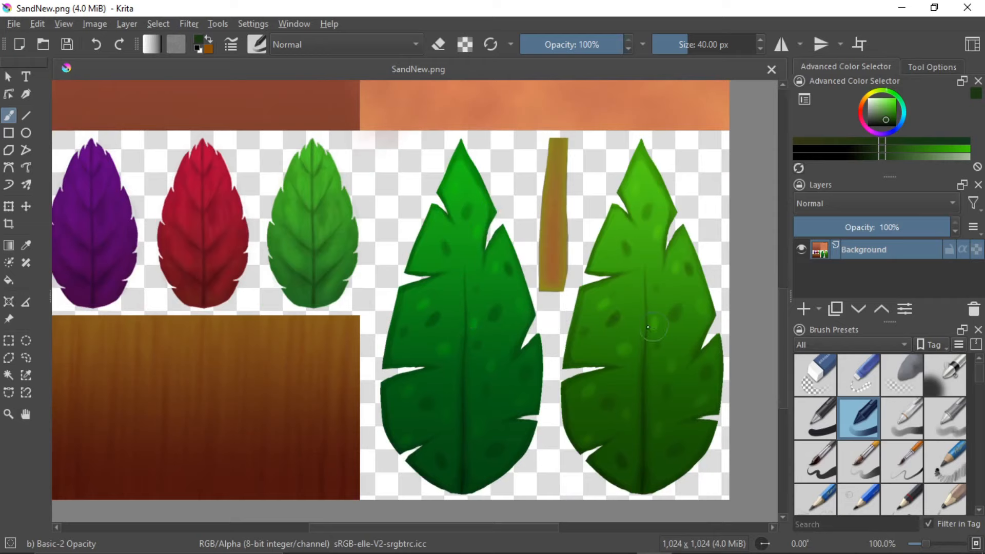
middle_drag(537, 323, 645, 308)
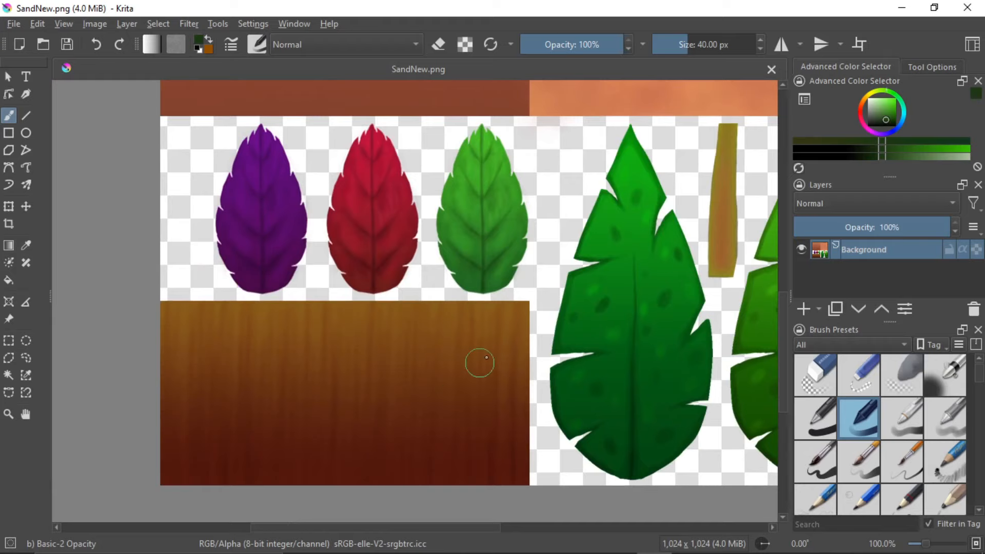
middle_drag(477, 358, 437, 415)
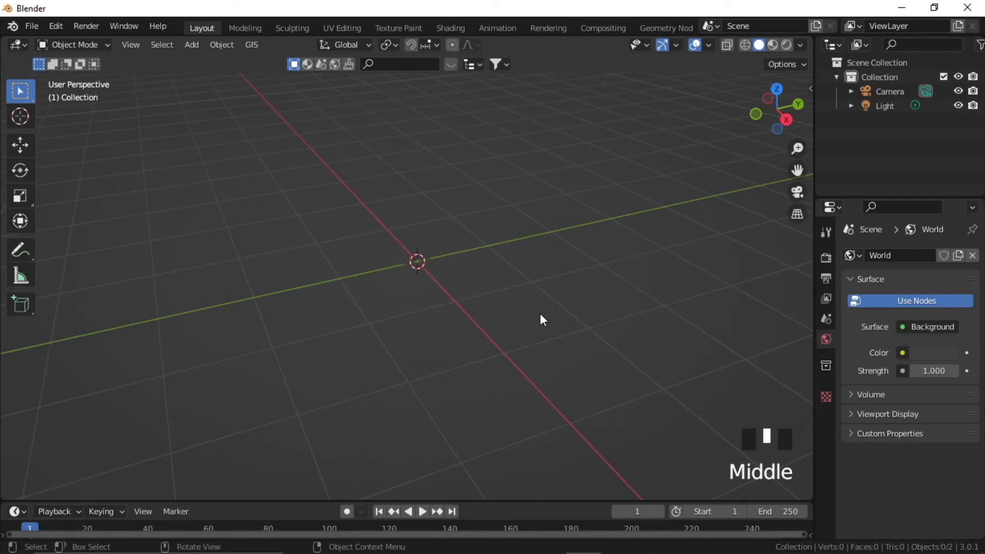
Add a five-sided cylinder mesh at the centre of the new Blender scene.
mouse_move(519, 312)
middle_down()
mouse_move(523, 302)
mouse_move(500, 309)
middle_up()
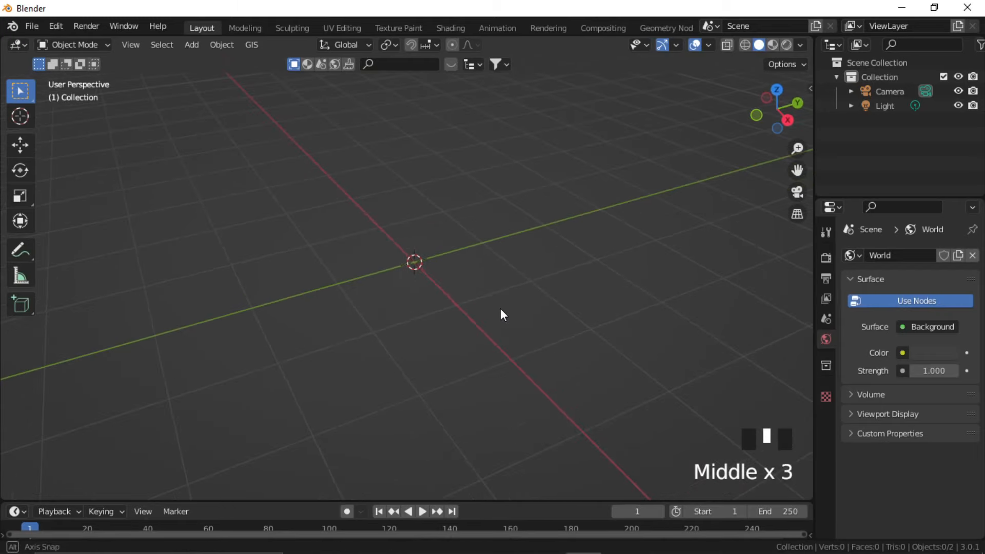
key(shift+a)
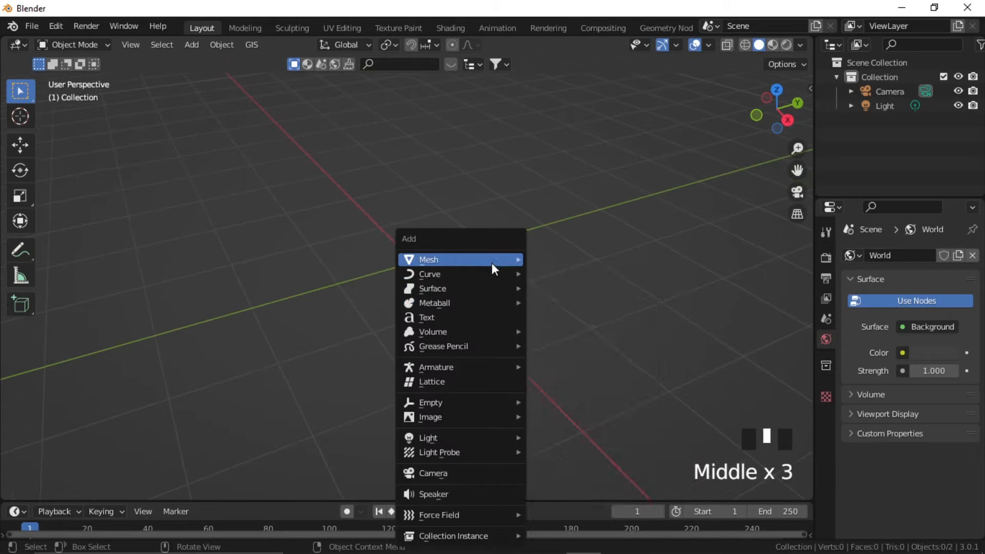
mouse_move(492, 261)
click(583, 328)
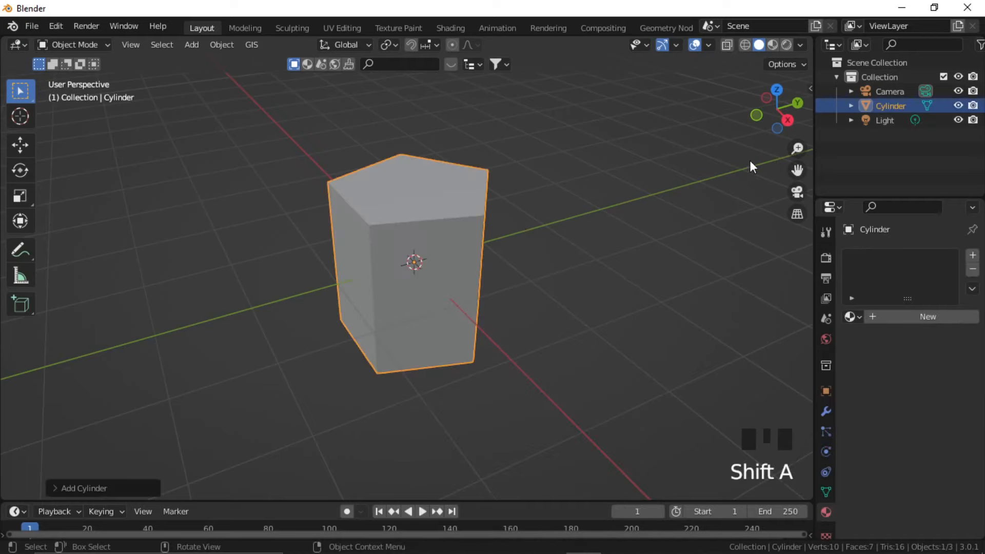
Flatten the cylinder along Z to about half its height and scale it down uniformly to about two thirds.
key(s)
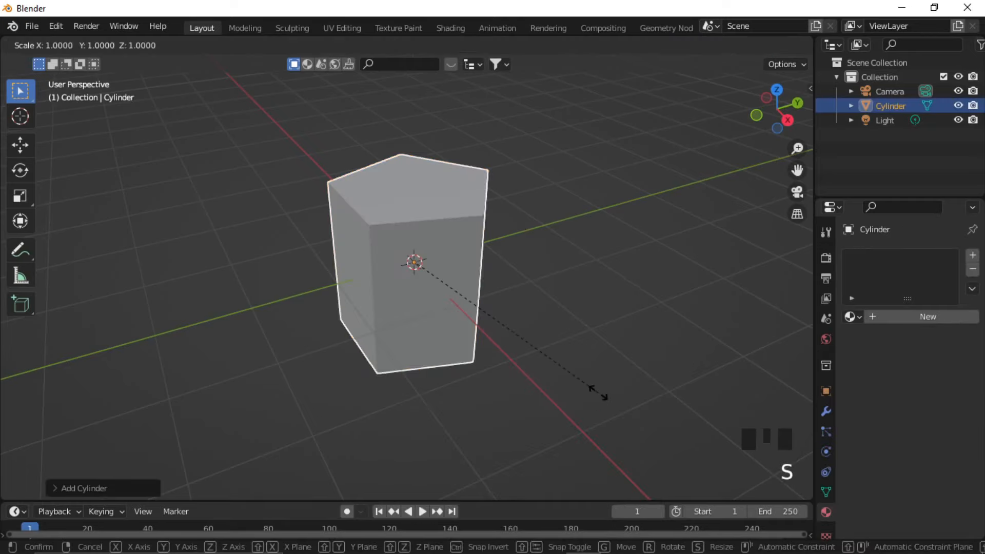
key(z)
click(492, 339)
key(s)
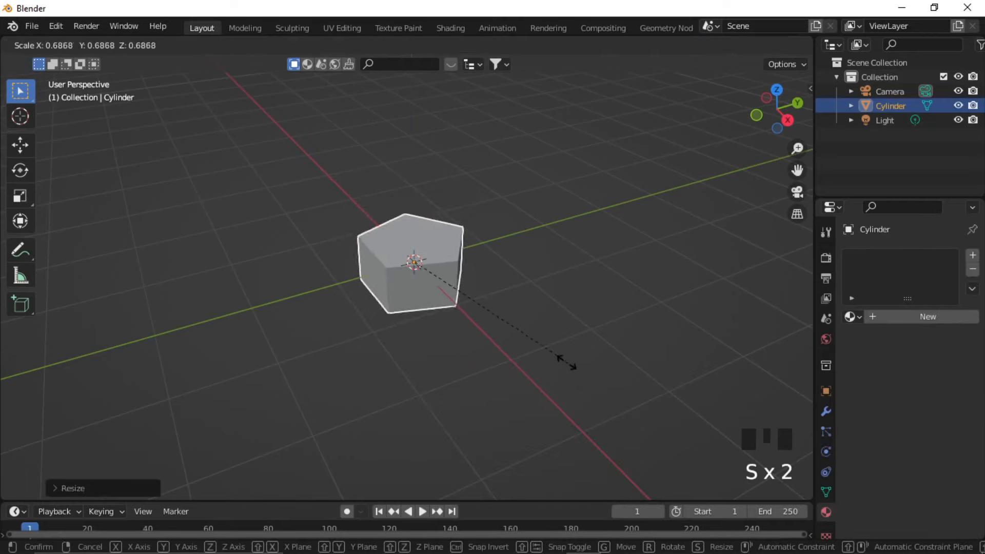
scroll(402, 288, up, 2)
Inset the cylinder's top and bottom faces in Edit Mode, leaving a smaller pentagon centred in each cap.
key(Tab)
key(3)
click(432, 238)
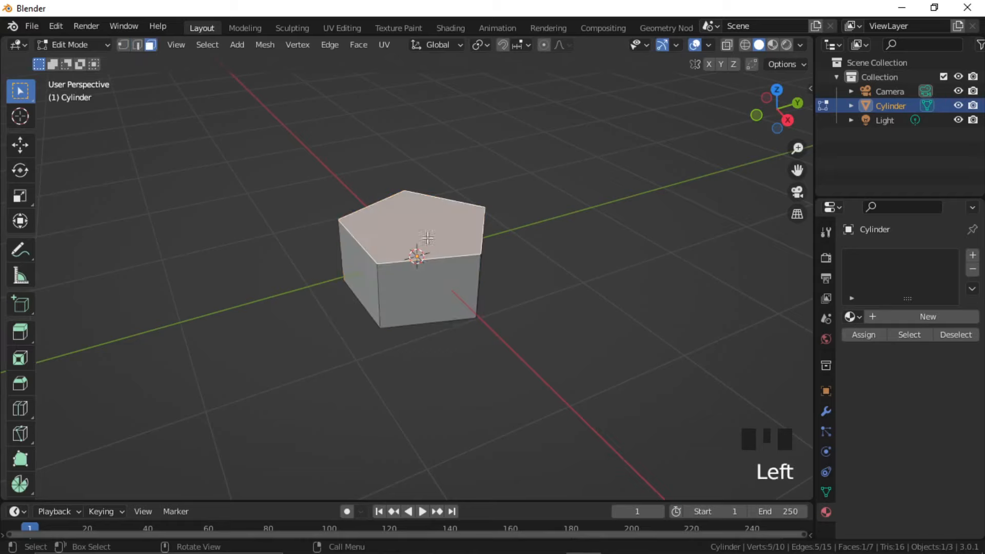
mouse_move(441, 320)
middle_down()
mouse_move(430, 293)
mouse_move(436, 313)
middle_up()
shift+click(436, 308)
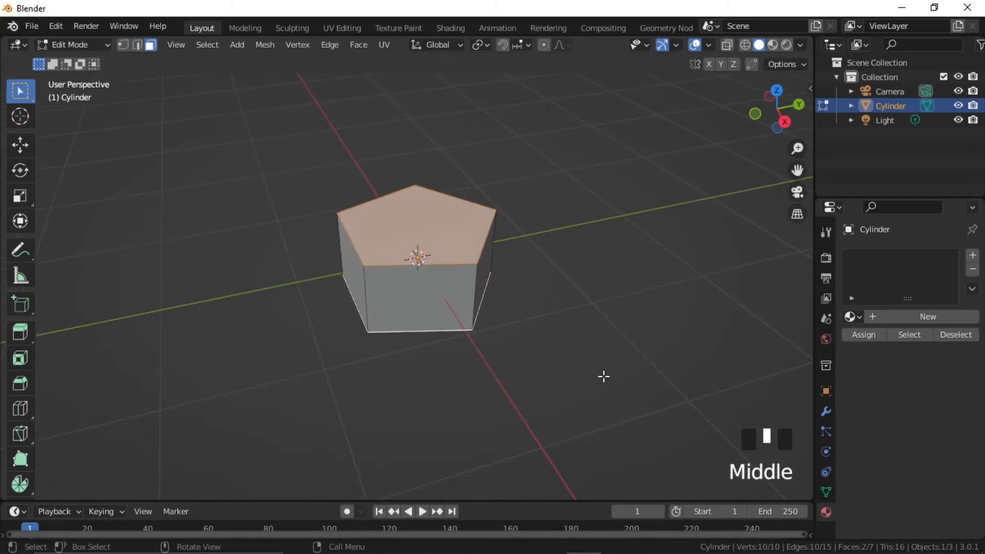
key(i)
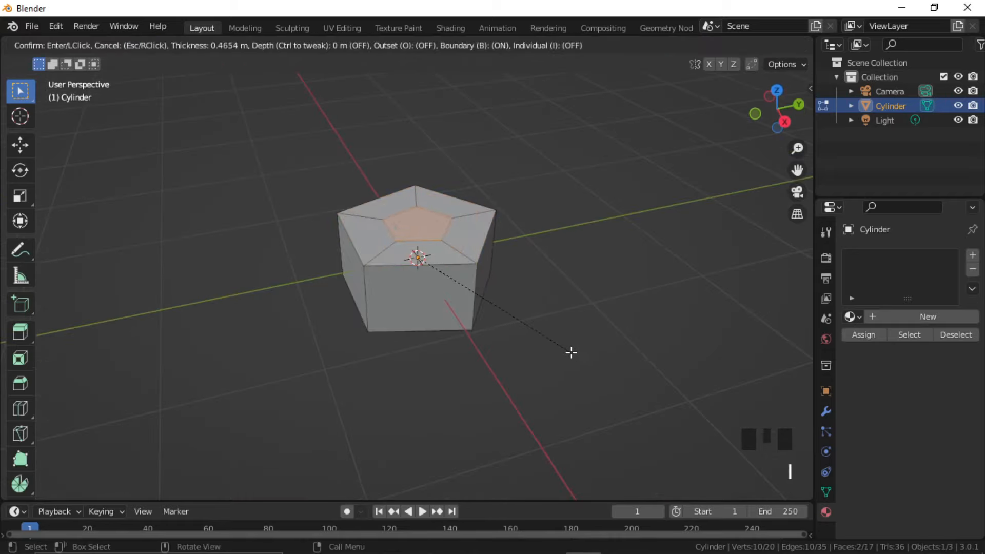
click(578, 356)
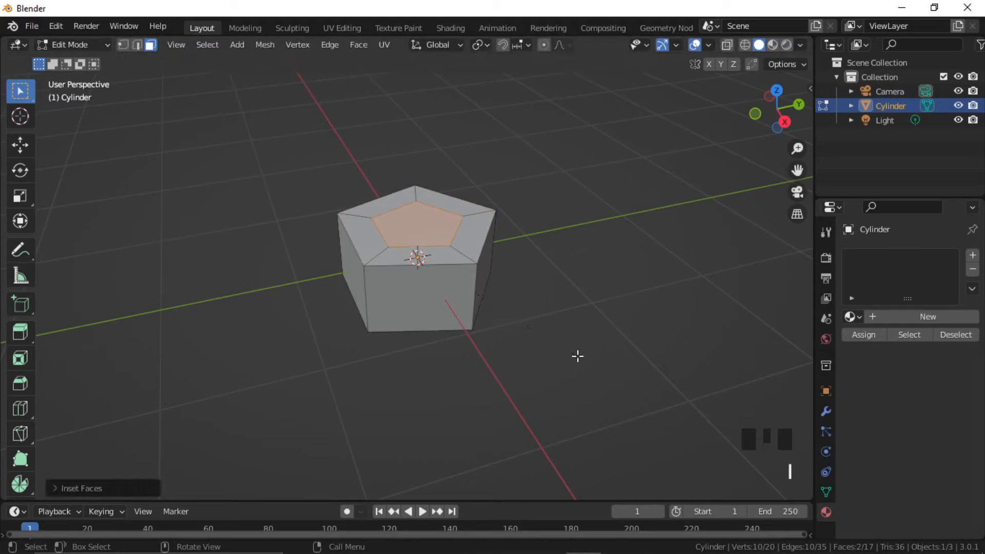
Delete the inset pentagon faces from both caps to hollow the cylinder, and return to Object Mode.
key(x)
click(492, 313)
middle_drag(515, 318, 554, 279)
key(Tab)
click(568, 342)
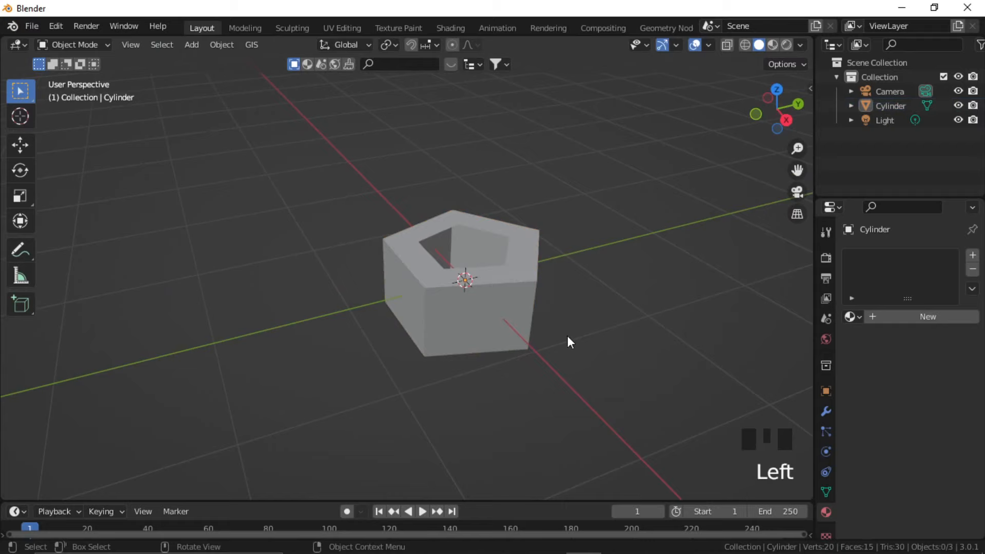
Assign the existing material Material.001 to the hollow cylinder.
click(500, 307)
click(860, 317)
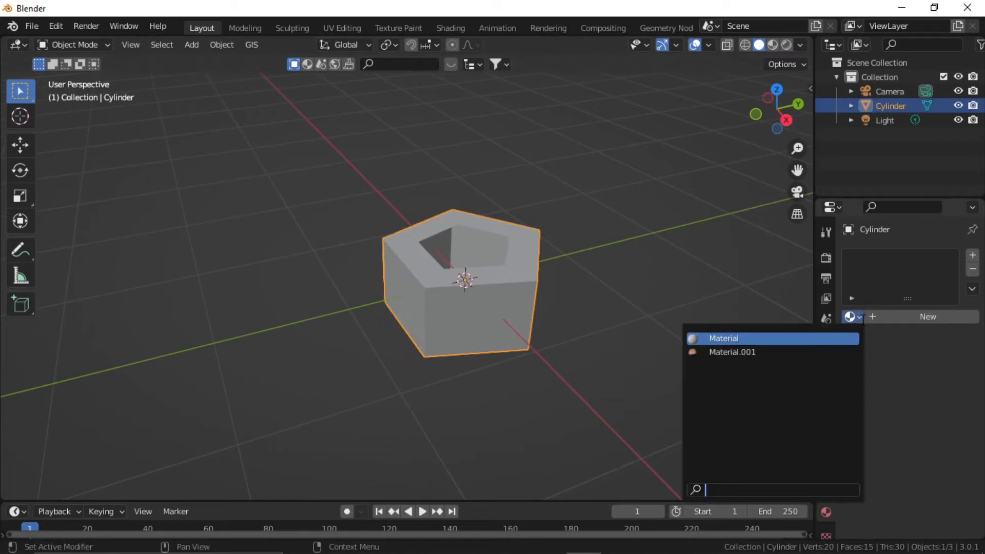
click(785, 352)
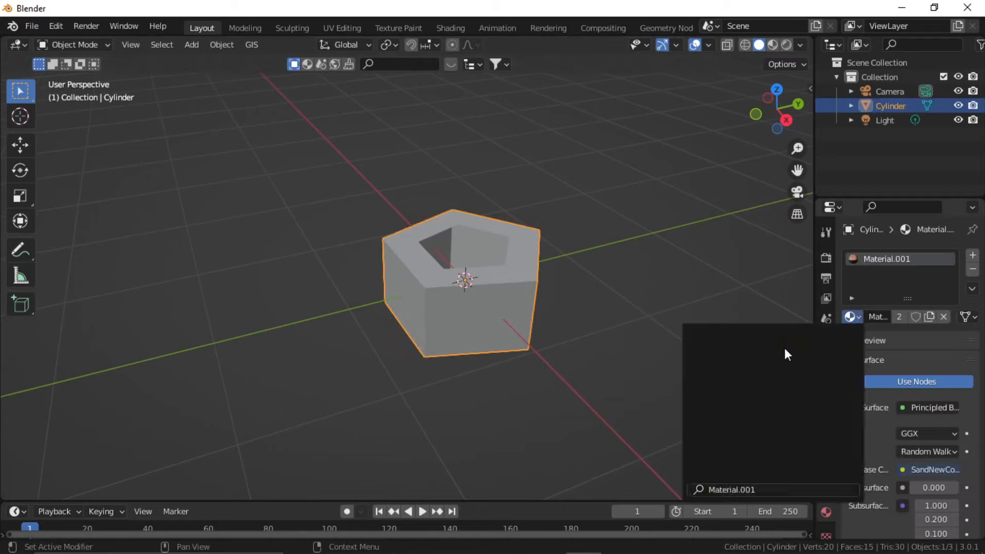
Switch to the UV Editing workspace and apply the cylinder's scale.
click(343, 28)
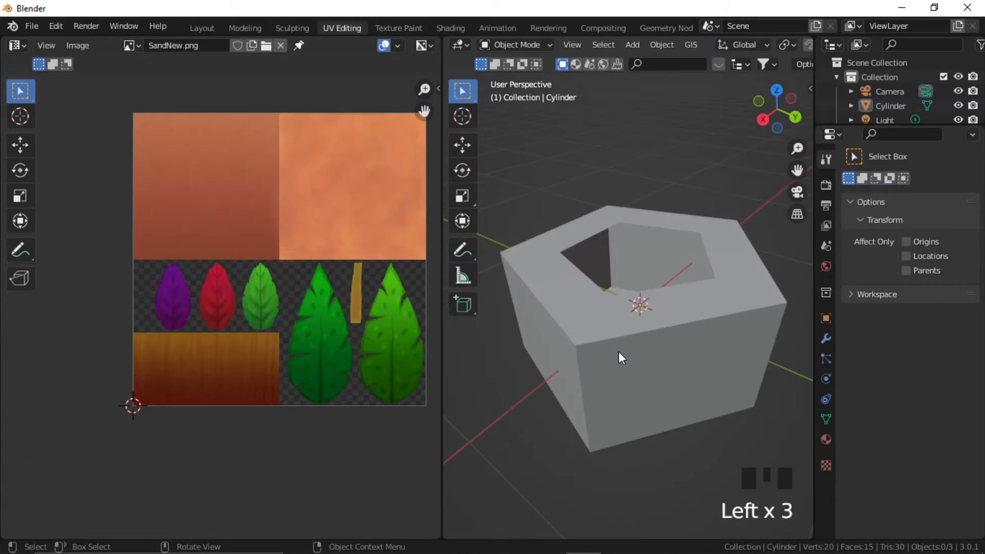
click(620, 433)
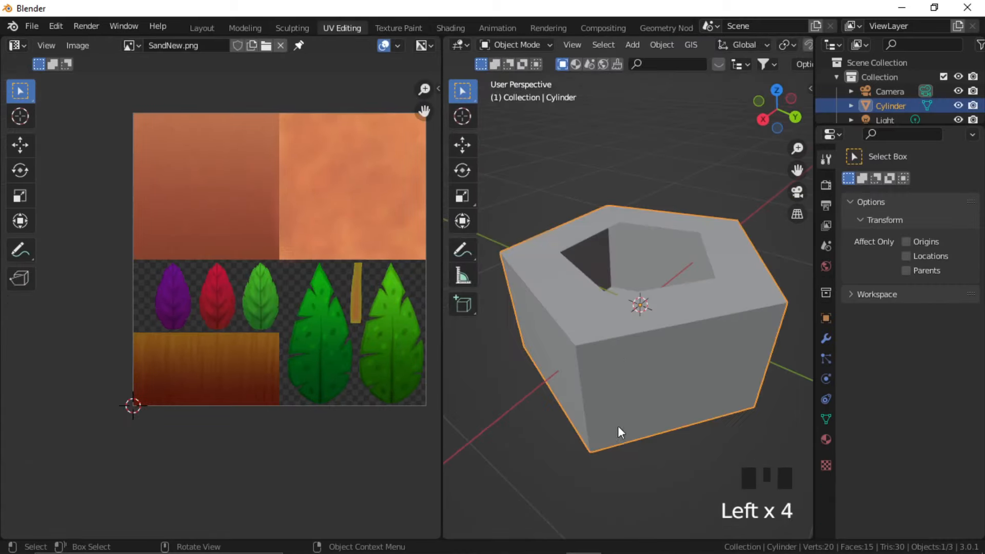
key(ctrl+a)
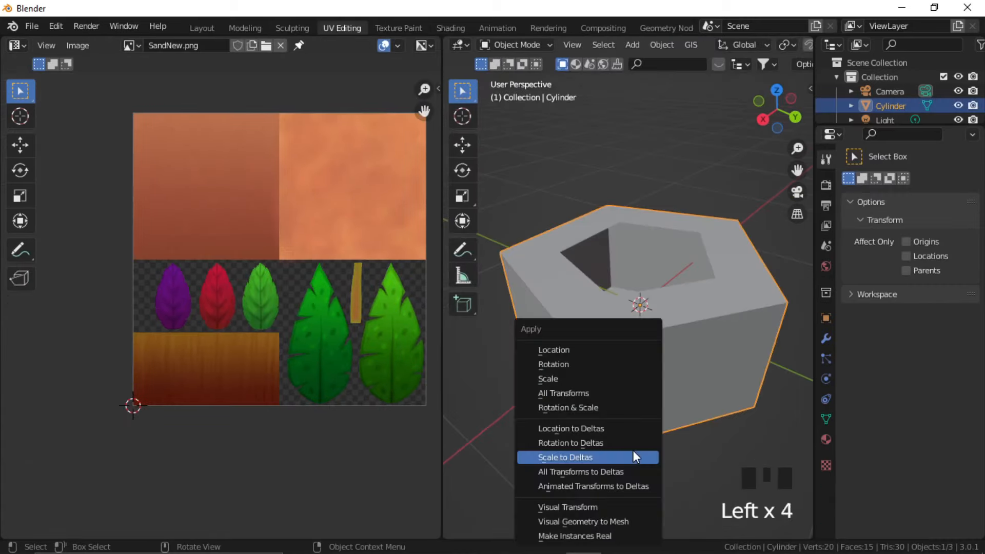
click(593, 377)
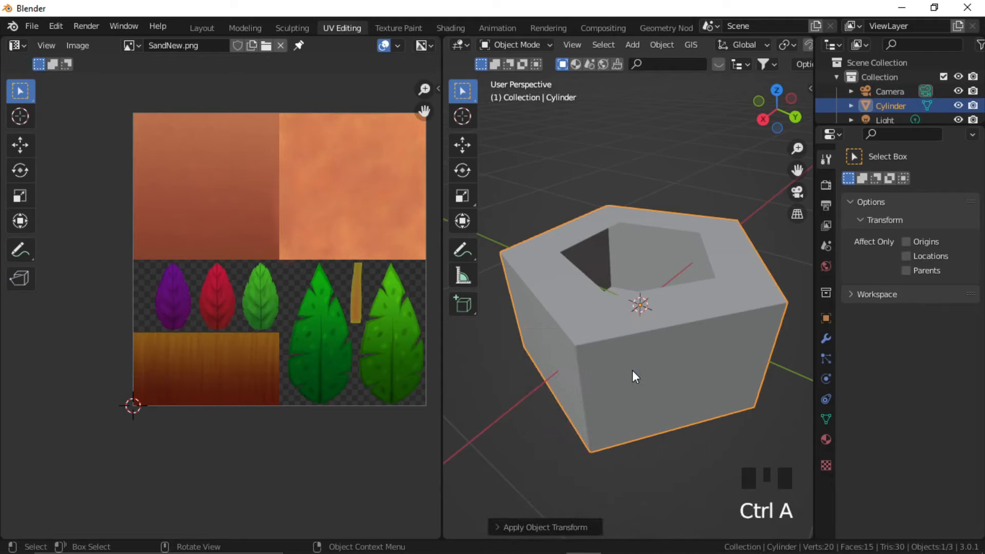
Mark a seam along one vertical corner edge of the hollow cylinder and its connecting rim edges.
key(Tab)
alt+click(584, 332)
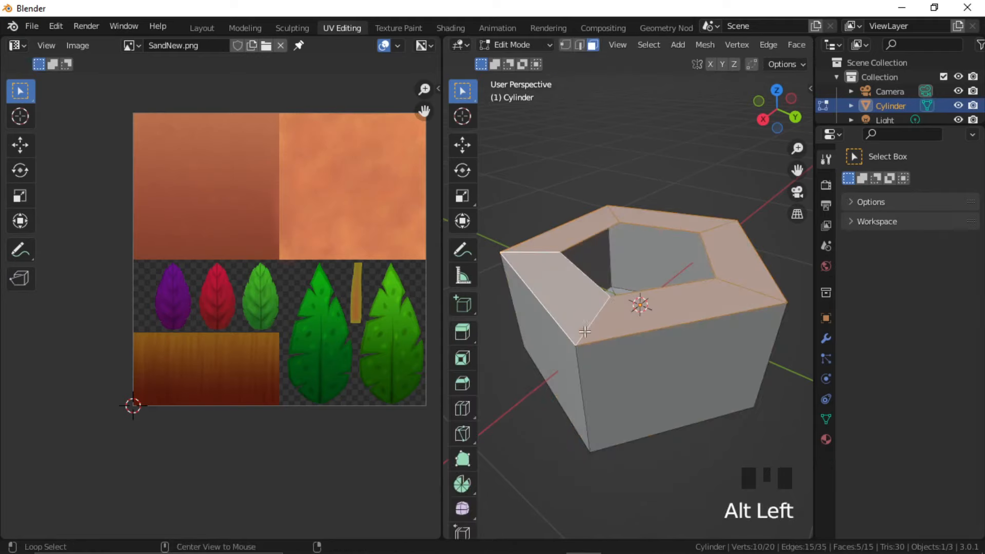
key(2)
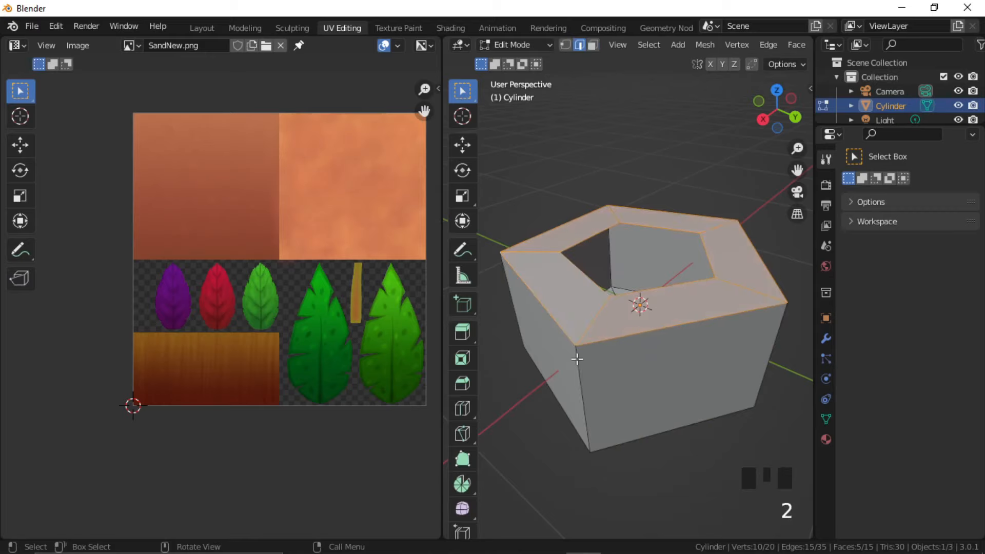
alt+click(611, 434)
mouse_move(611, 455)
middle_down()
mouse_move(610, 344)
mouse_move(613, 441)
middle_up()
key(u)
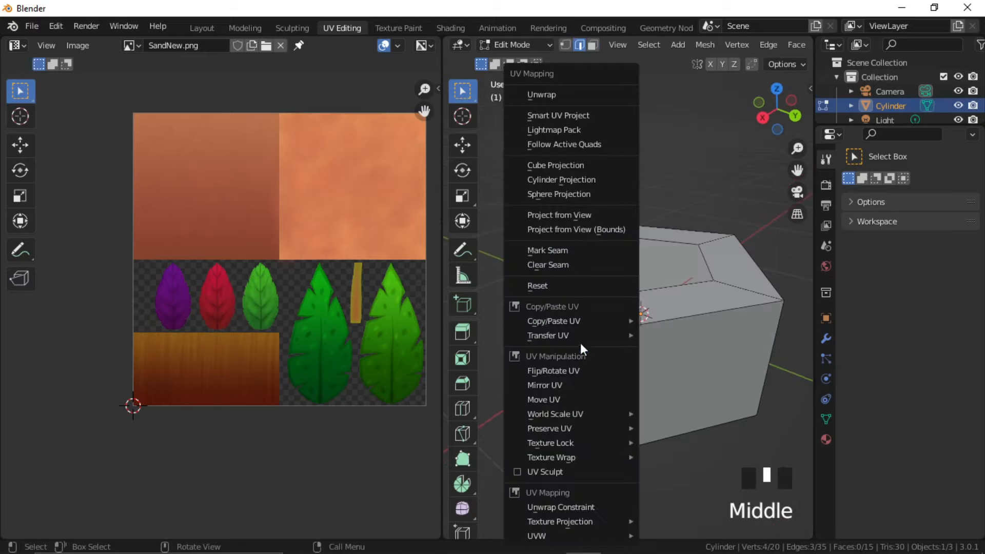
click(572, 248)
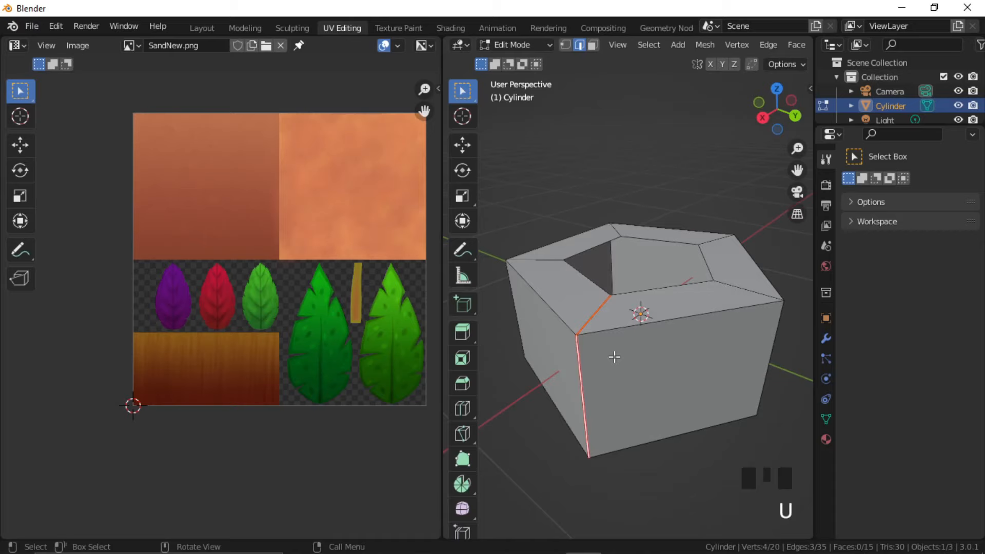
Unwrap the whole hollow cylinder along its marked seam.
key(a)
key(u)
click(585, 99)
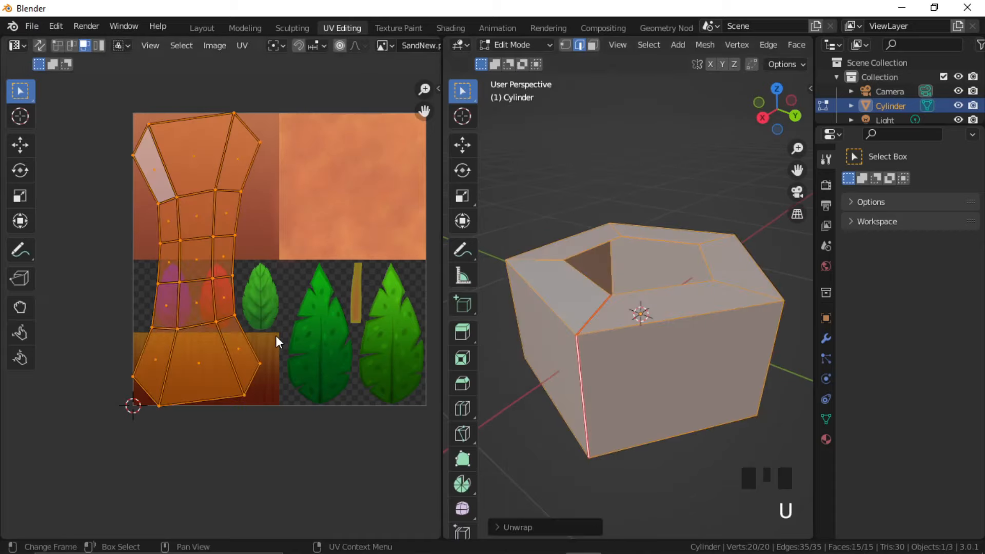
Align the two left vertices of the central UV quad into a straight vertical edge with Align Auto.
middle_drag(183, 259, 200, 266)
key(2)
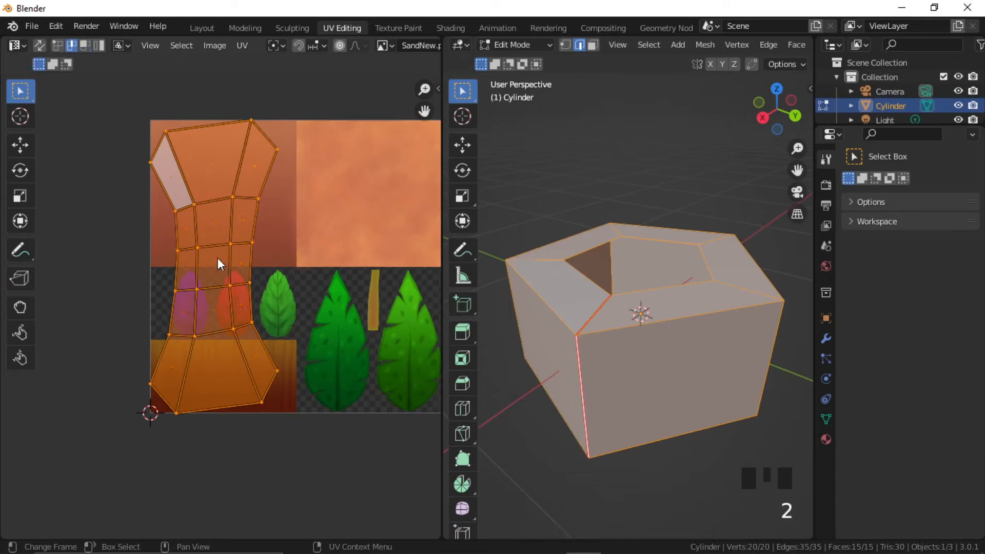
drag(192, 241, 232, 257)
key(1)
right_click(232, 258)
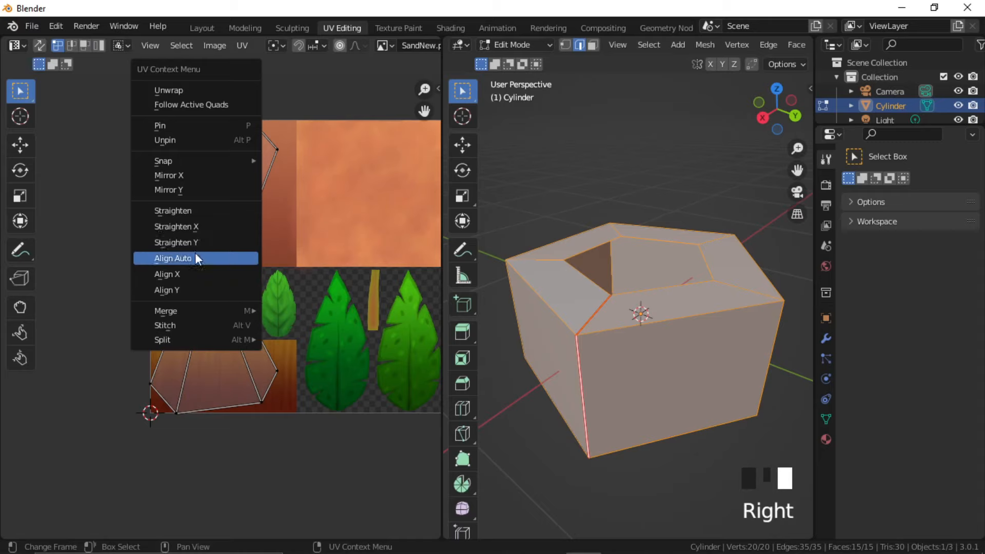
click(189, 210)
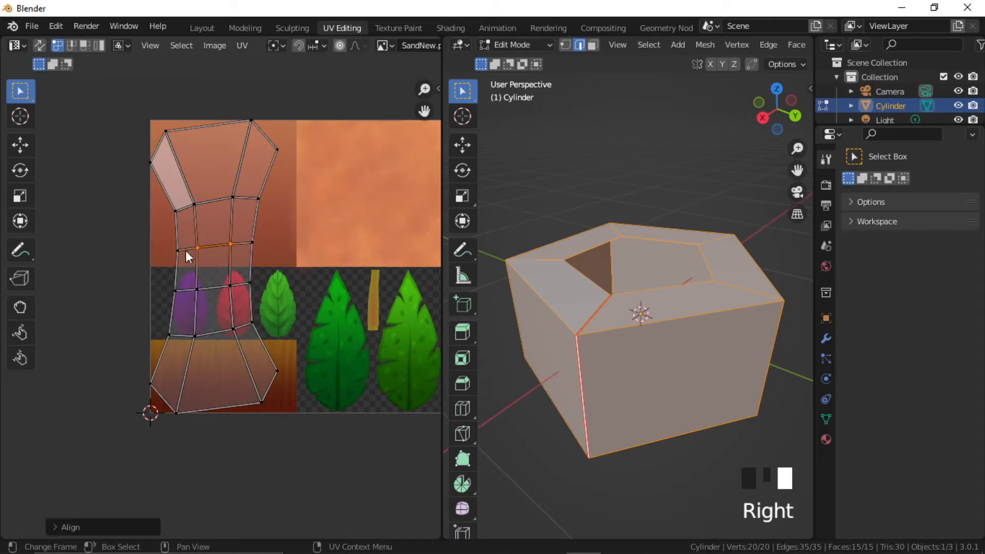
drag(188, 237, 208, 297)
right_click(208, 298)
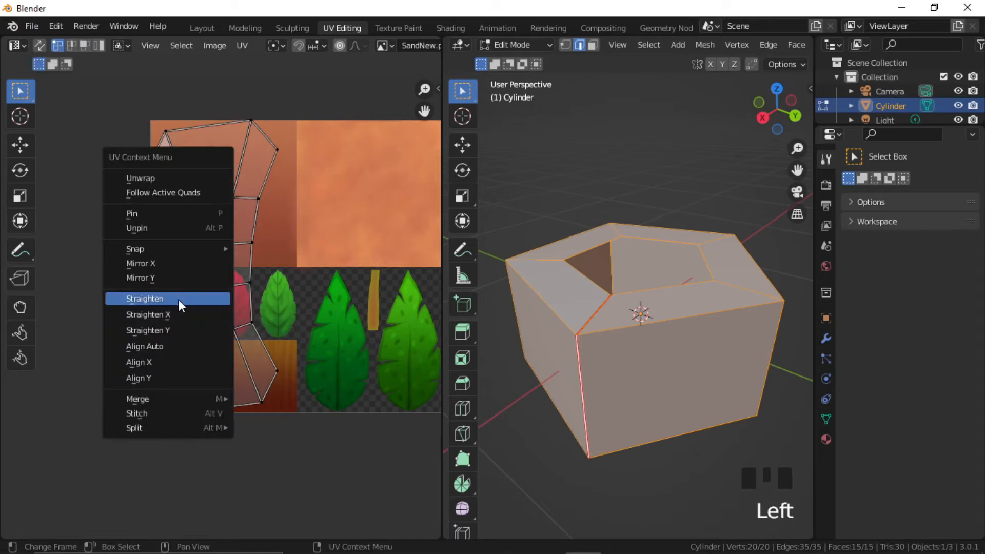
click(176, 348)
Align the remaining edges of the central UV quad so that it forms an upright rectangle.
drag(187, 237, 231, 299)
right_click(235, 263)
click(202, 264)
drag(224, 236, 241, 299)
right_click(237, 298)
click(209, 298)
right_click(241, 300)
click(223, 299)
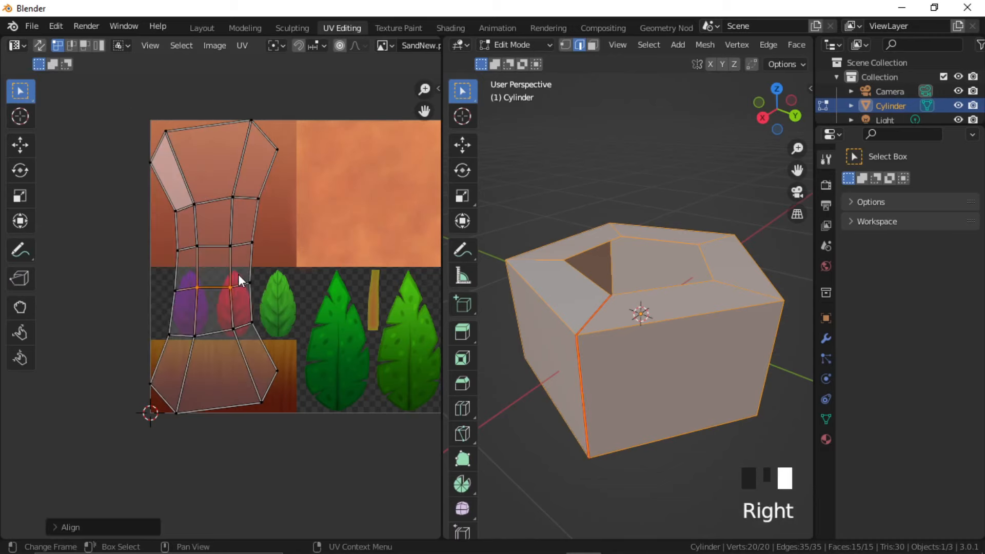
Make the rectangular UV quad active and apply Follow Active Quads to the linked island with Length Average.
scroll(226, 254, up, 2)
middle_drag(212, 232, 210, 267)
key(3)
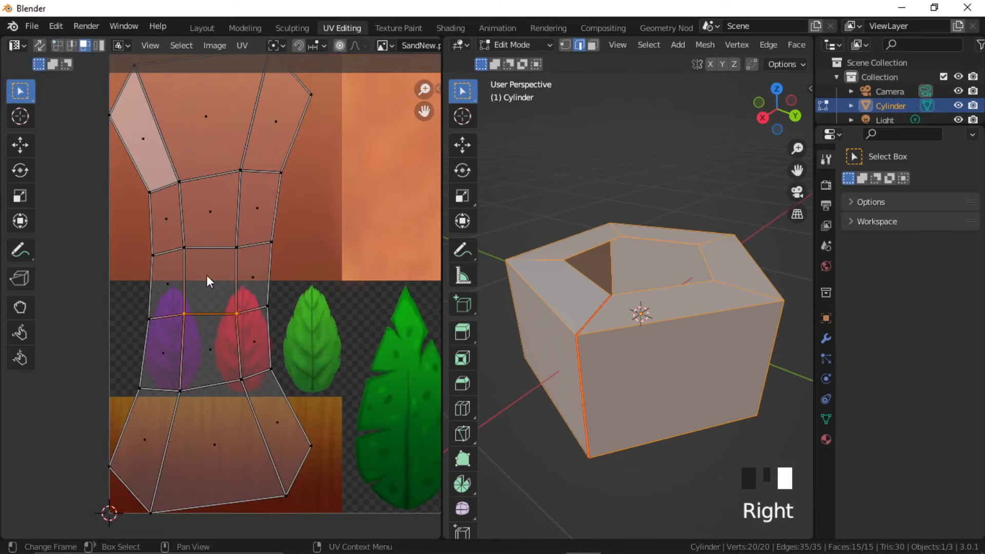
click(207, 286)
key(l)
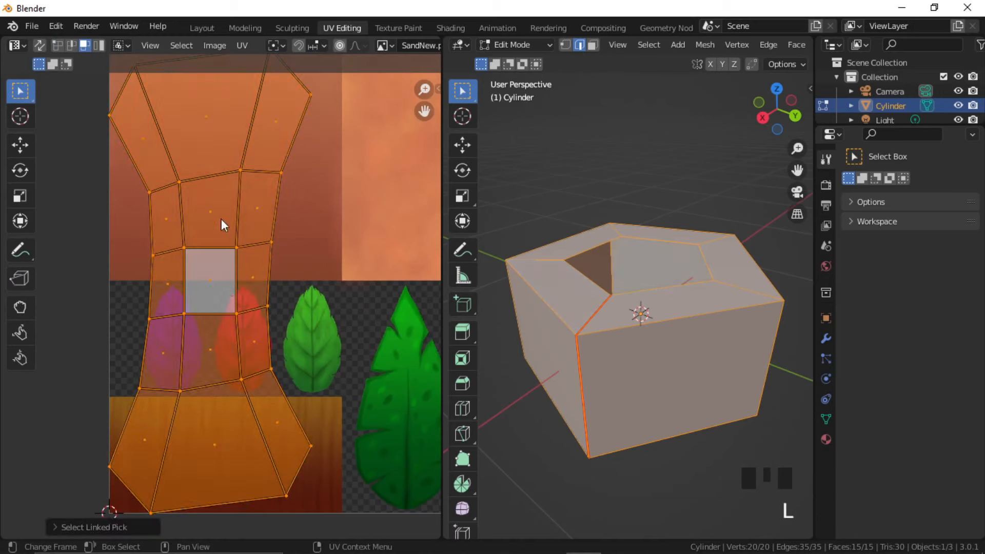
key(F3)
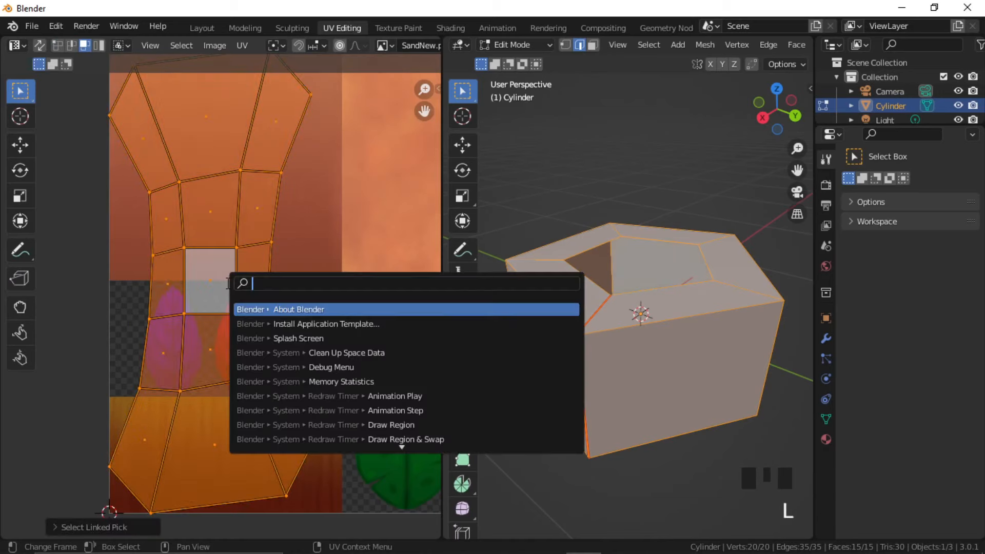
text(fol)
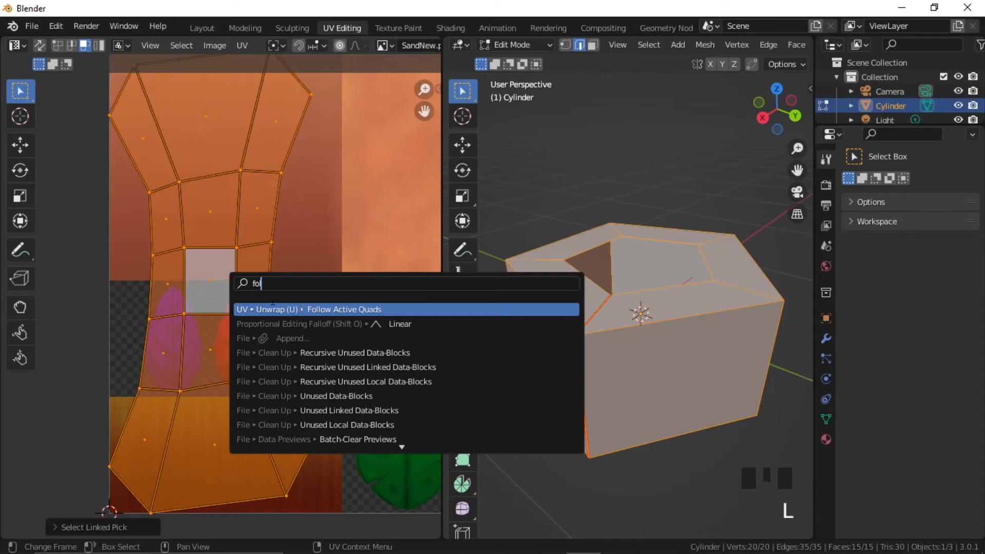
key(Return)
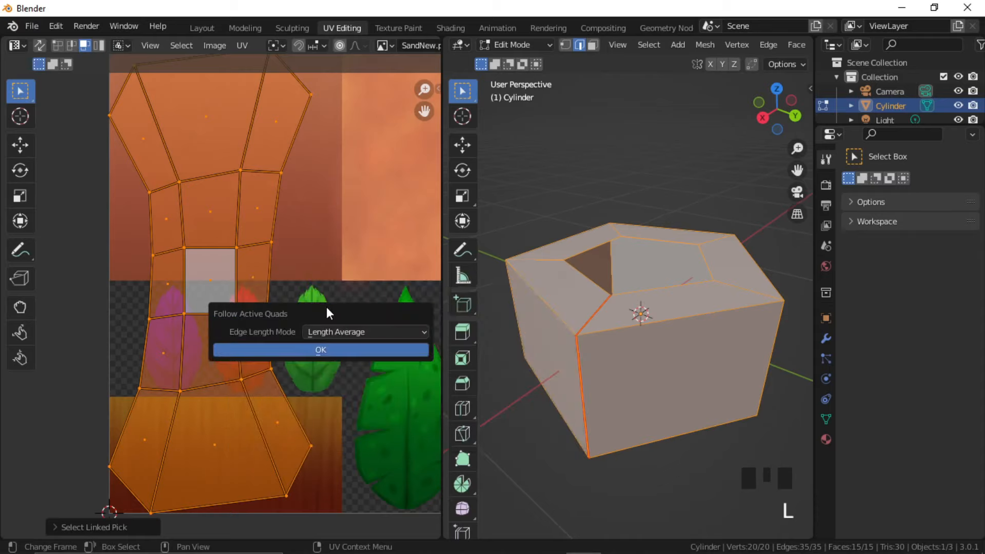
click(362, 353)
Rotate the UV grid 90°, scale it down and fit it over the brown trunk area of the texture.
scroll(303, 334, down, 2)
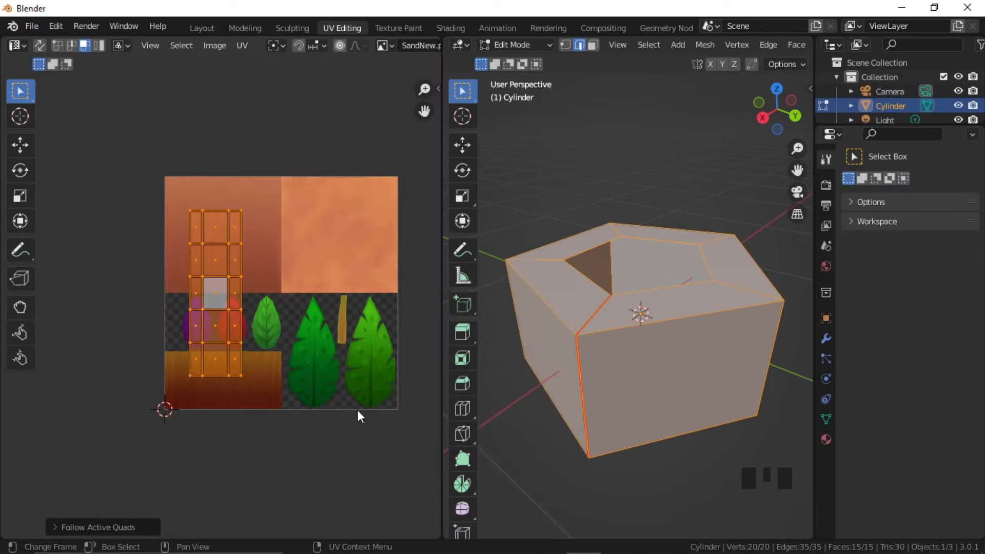
key(r)
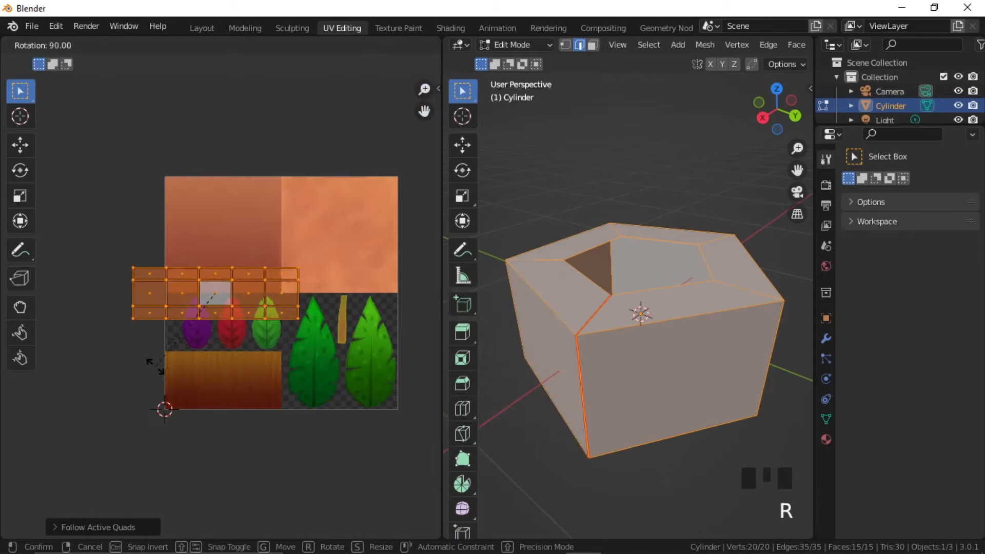
click(154, 367)
key(s)
click(302, 379)
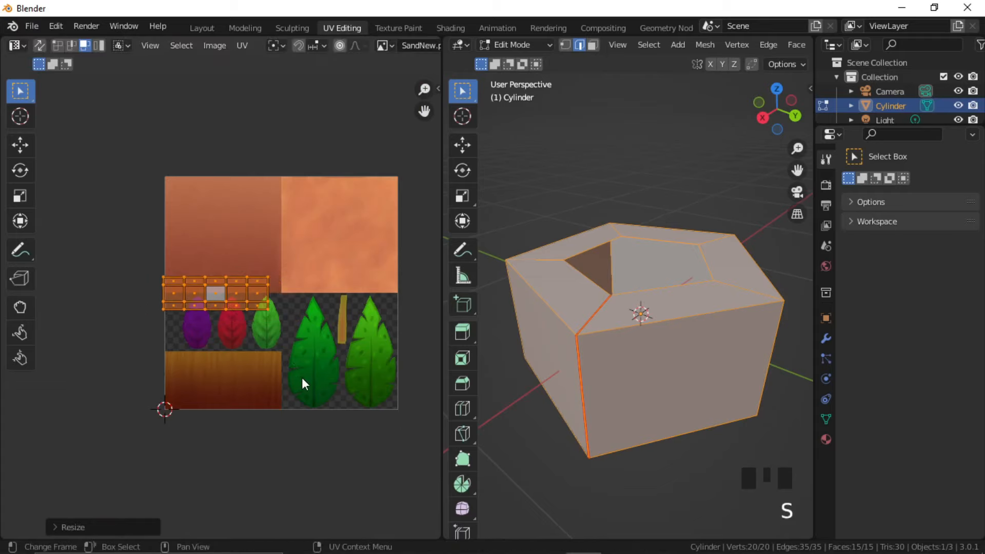
key(g)
click(307, 460)
scroll(299, 440, up, 3)
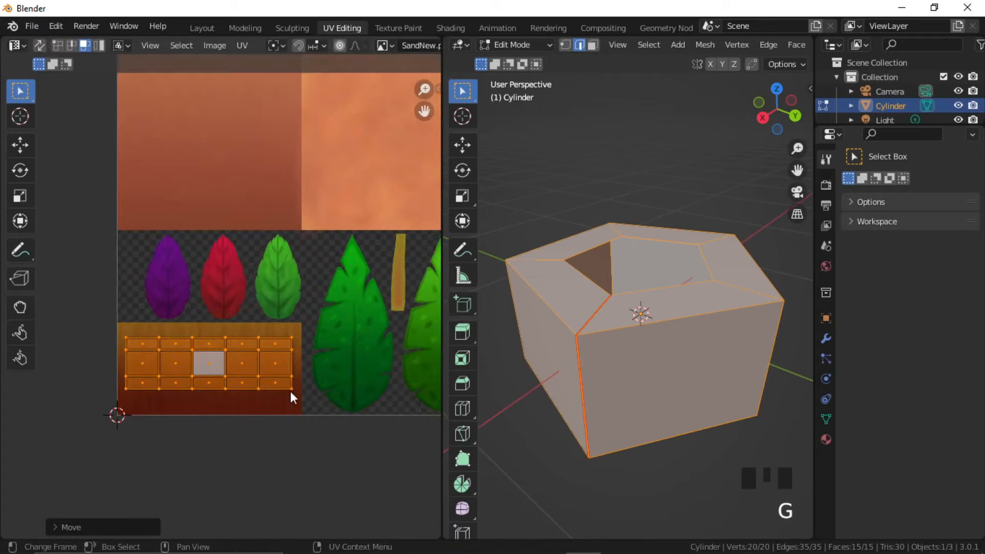
key(s)
click(336, 451)
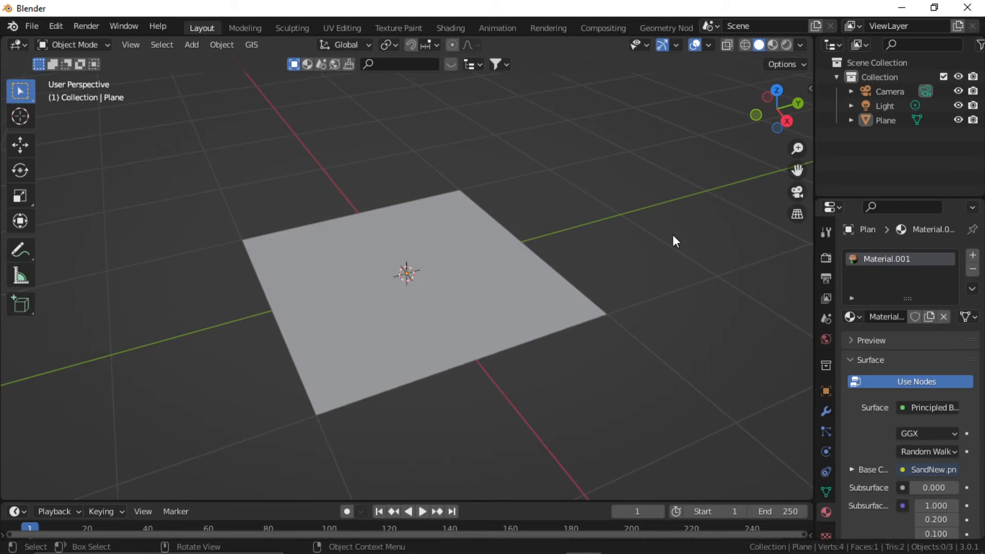
Open the plane's material in the Shading workspace and connect the SandNew.png texture's Alpha output to the Principled BSDF Alpha input.
click(493, 273)
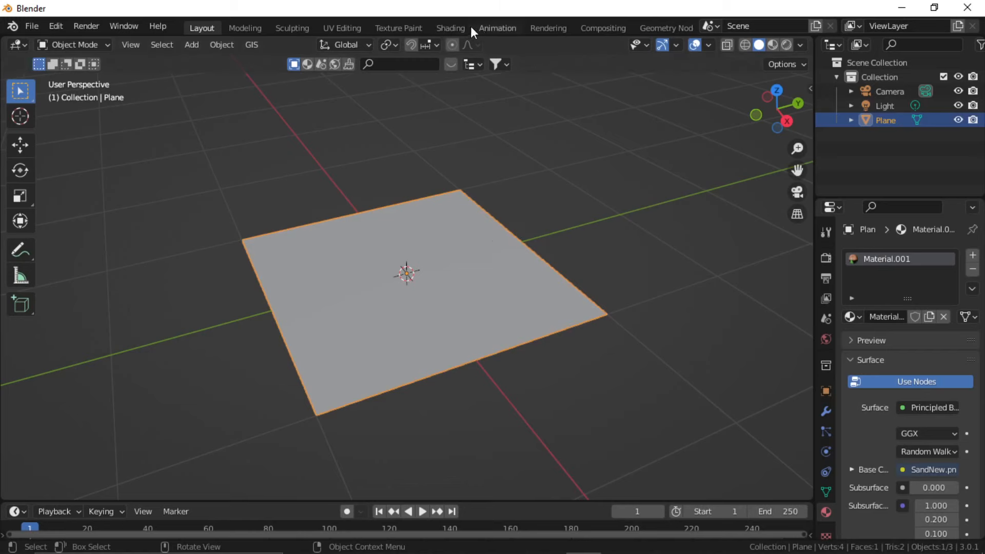
click(452, 28)
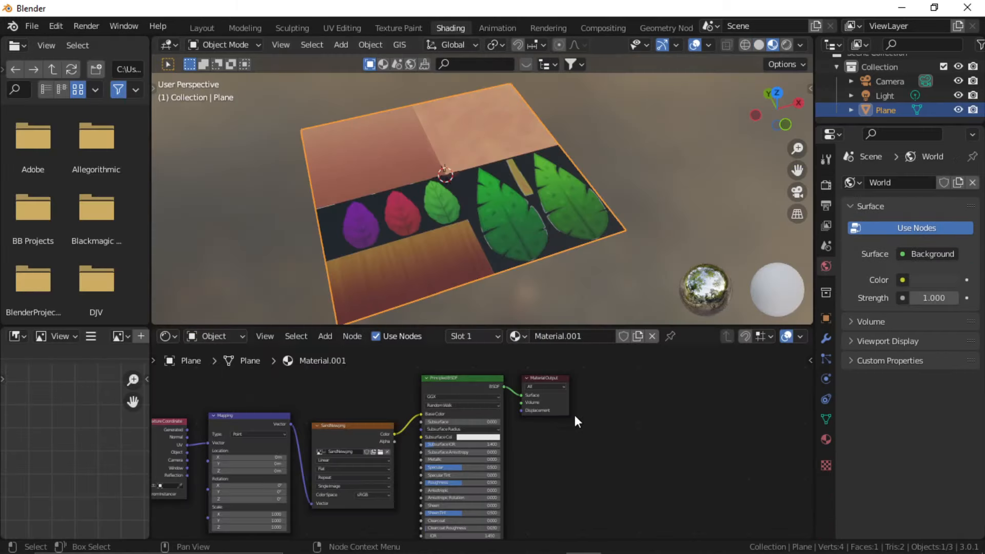
middle_drag(574, 415, 551, 411)
click(825, 359)
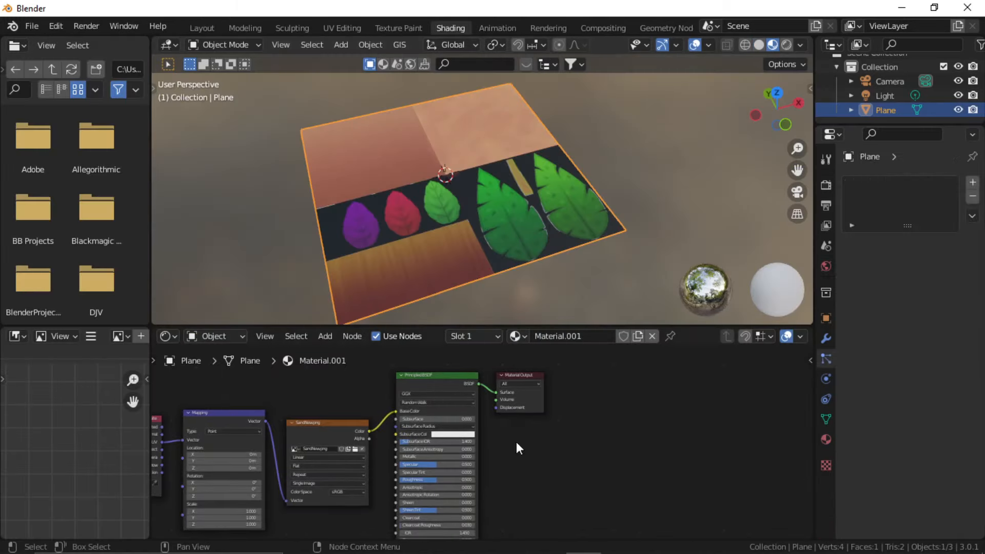
scroll(476, 442, up, 2)
middle_drag(351, 470, 383, 405)
drag(382, 368, 413, 490)
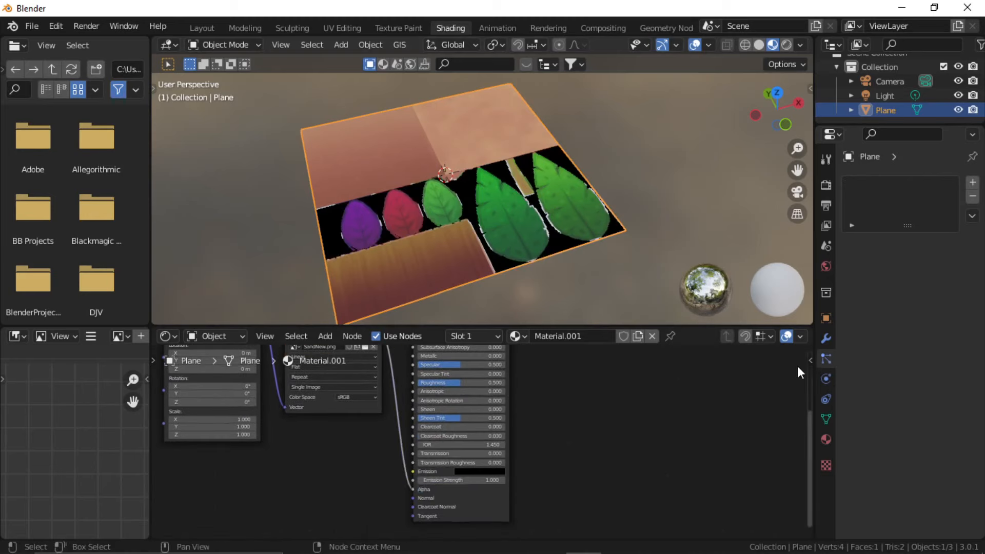
Set Material.001's blend mode to Alpha Clip with a clip threshold of 0.844.
click(809, 361)
click(803, 403)
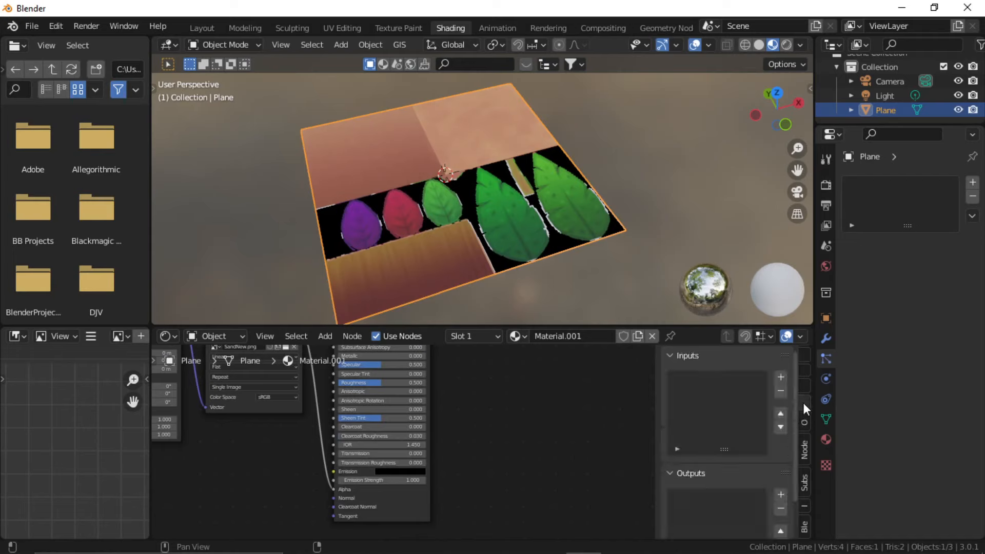
click(803, 417)
click(746, 395)
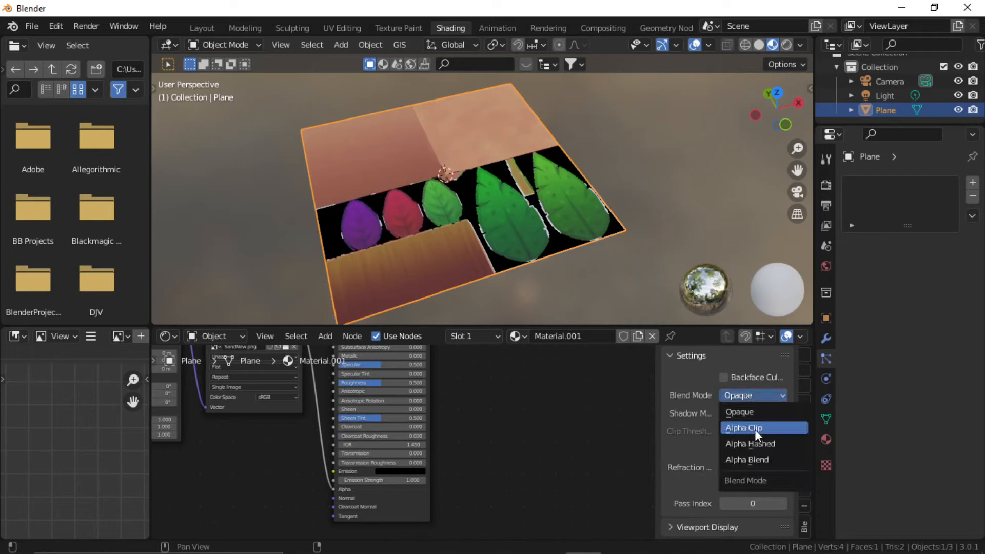
click(757, 431)
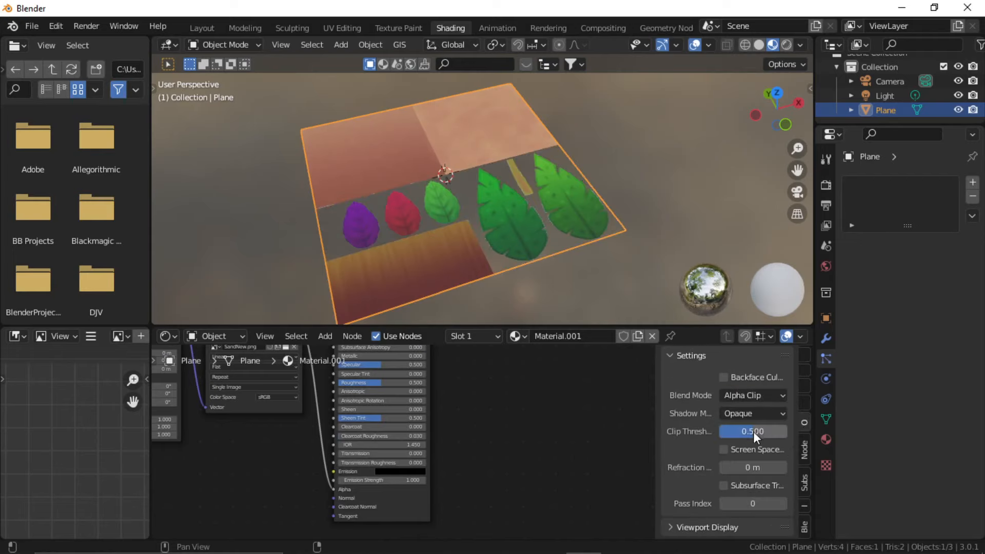
drag(752, 432, 769, 432)
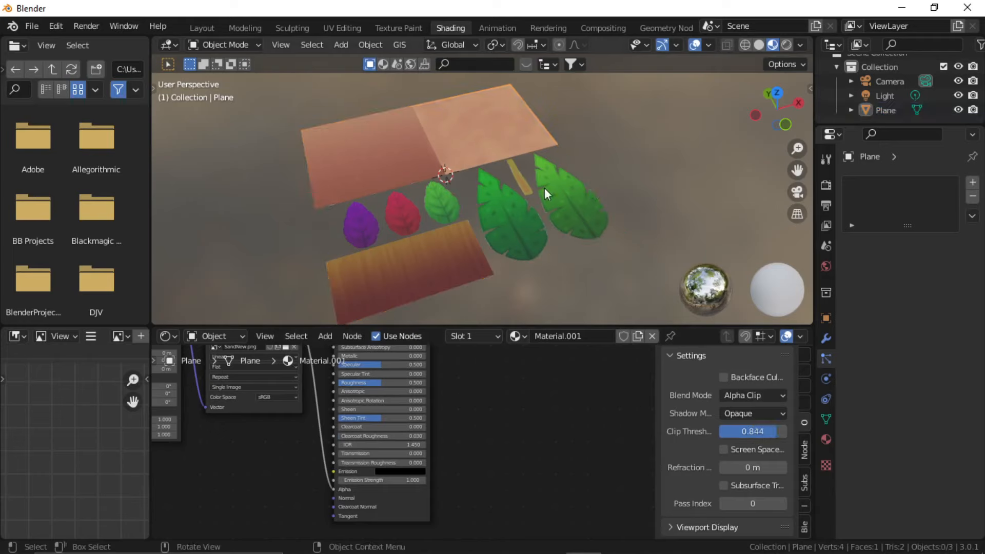
Return to the Layout workspace, show the plane in Material Preview shading and select it.
scroll(537, 211, up, 4)
click(202, 29)
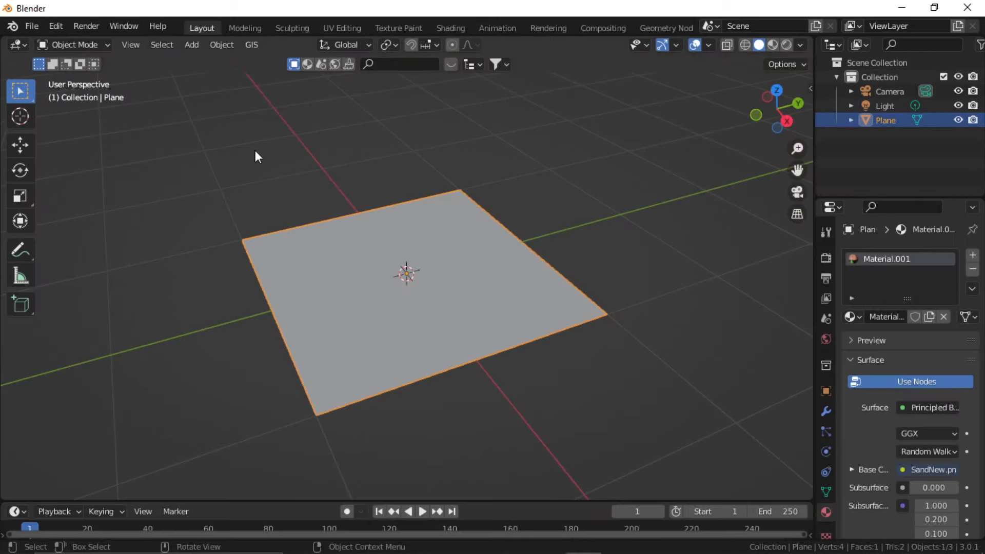
key(z)
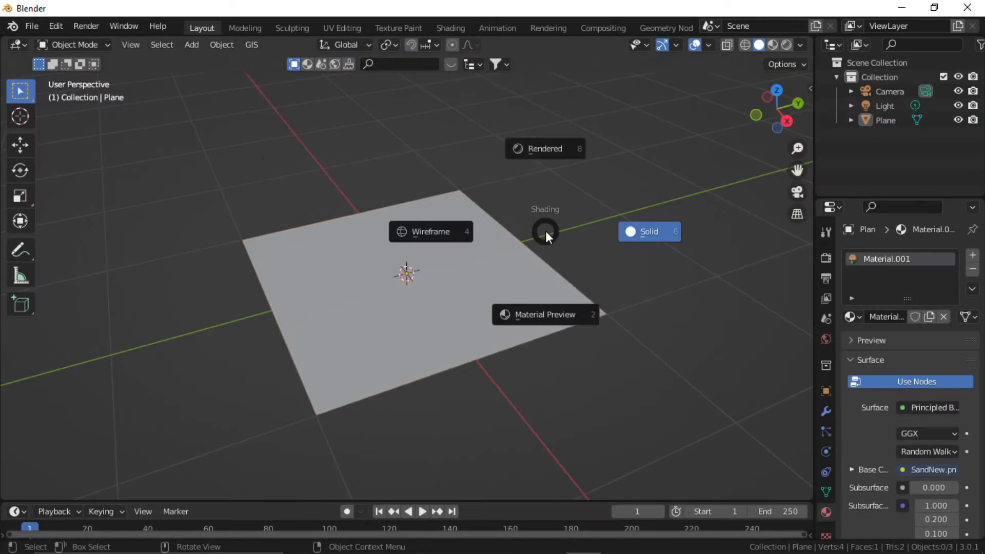
click(548, 315)
middle_drag(398, 316, 515, 202)
click(495, 304)
middle_drag(496, 306, 478, 306)
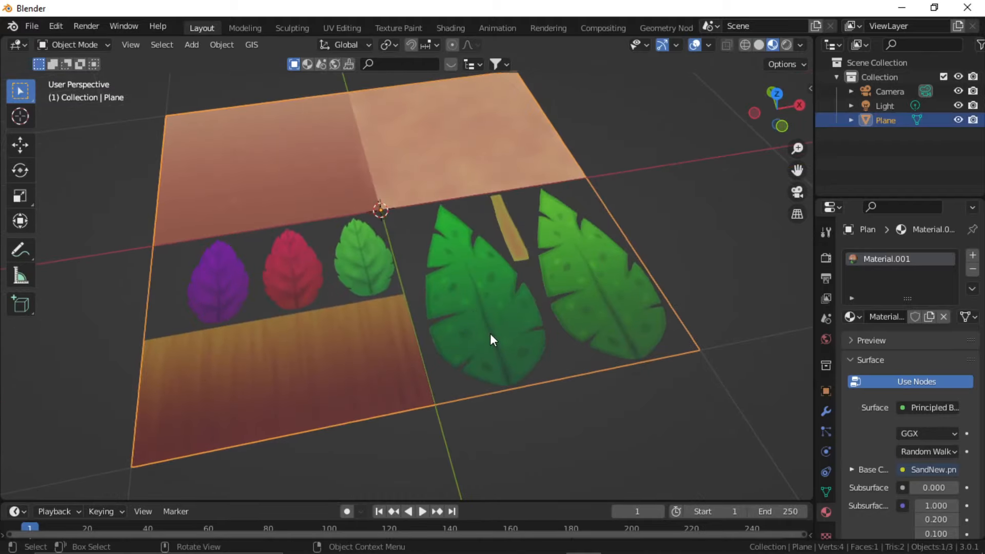
Cut an outline around the darker large green leaf on the textured plane with the Knife tool in top view.
key(Tab)
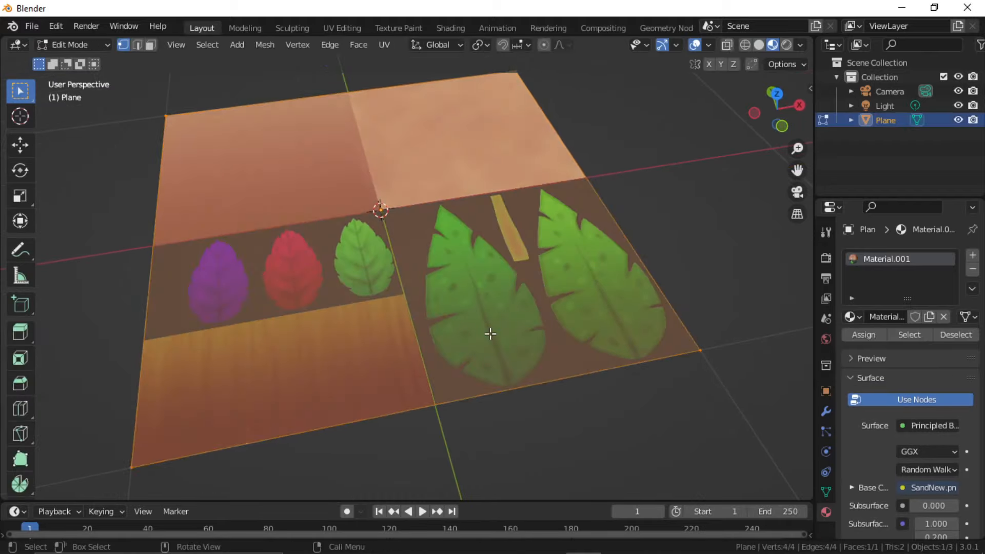
click(20, 434)
key(KP_7)
scroll(471, 350, up, 3)
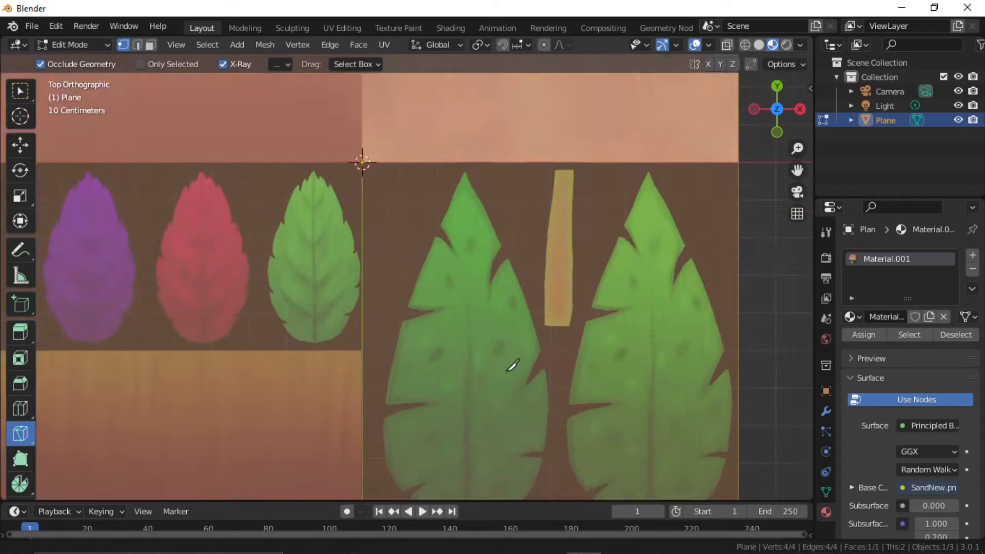
click(299, 414)
click(268, 320)
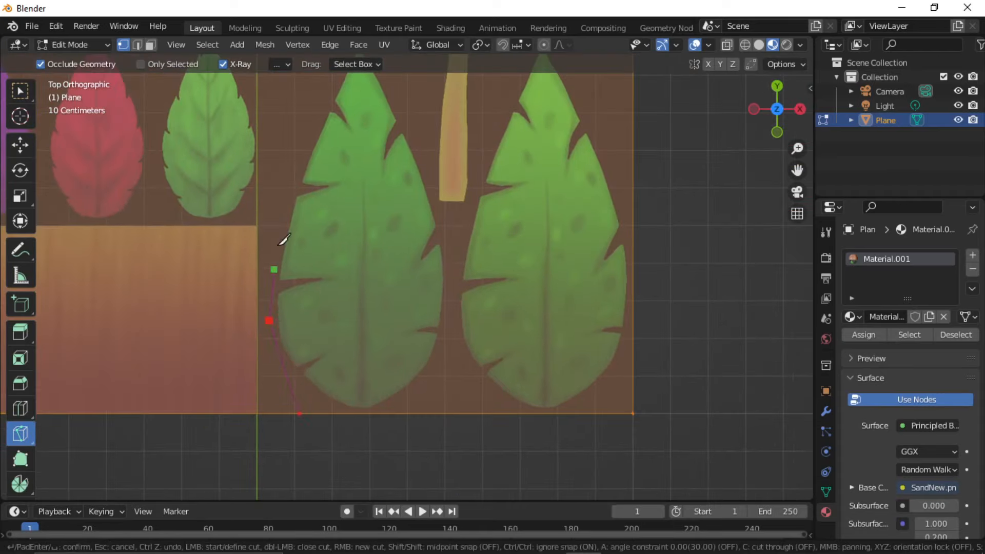
click(282, 187)
click(323, 86)
middle_drag(325, 84, 326, 207)
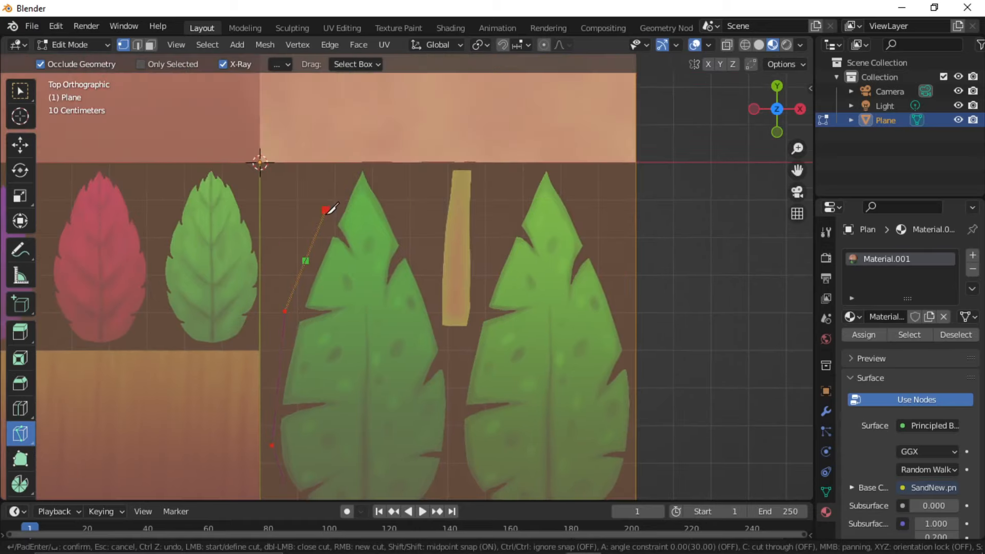
click(359, 164)
click(416, 243)
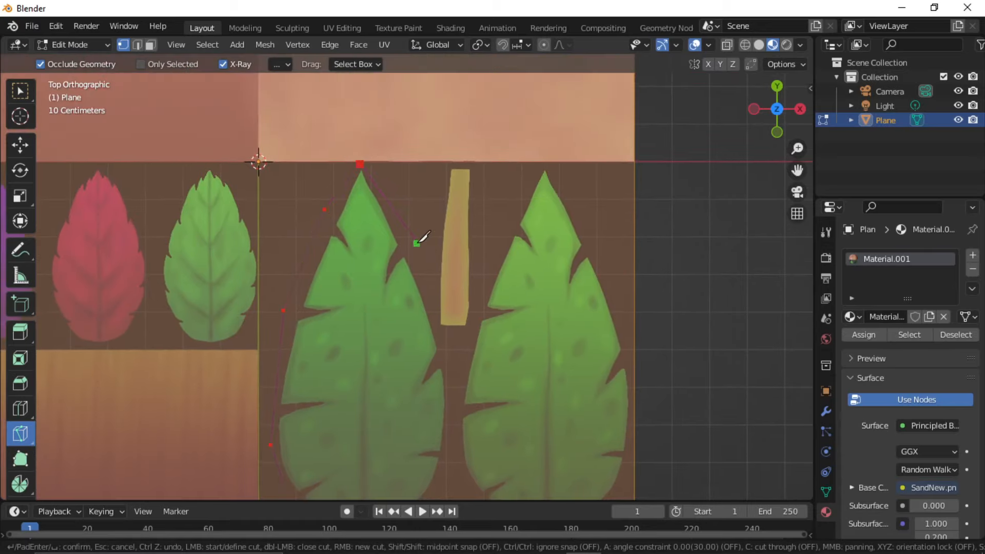
middle_drag(449, 404, 459, 288)
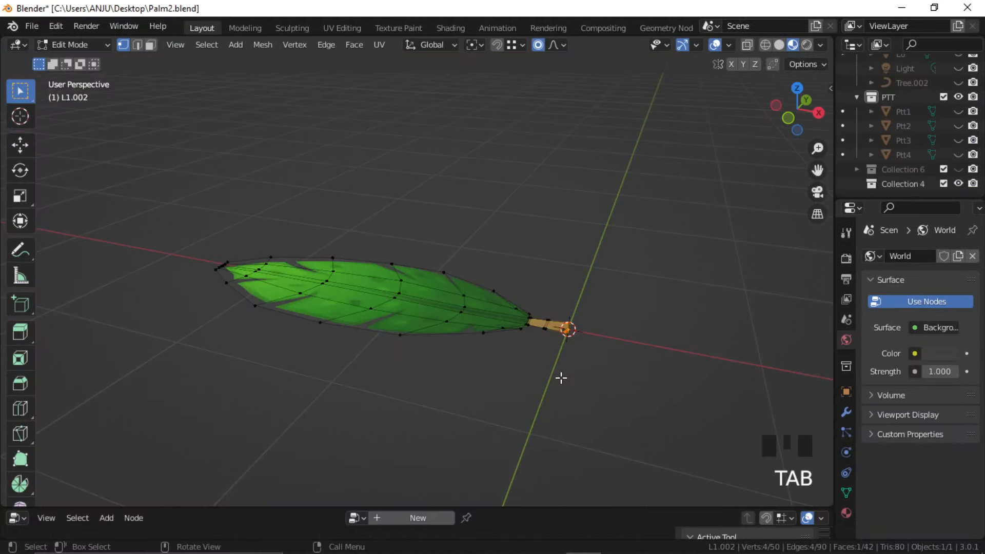
Rotate the selected stem-base vertices about the global Y axis with an enlarged smooth proportional radius to arch the leaf.
middle_drag(541, 359, 537, 114)
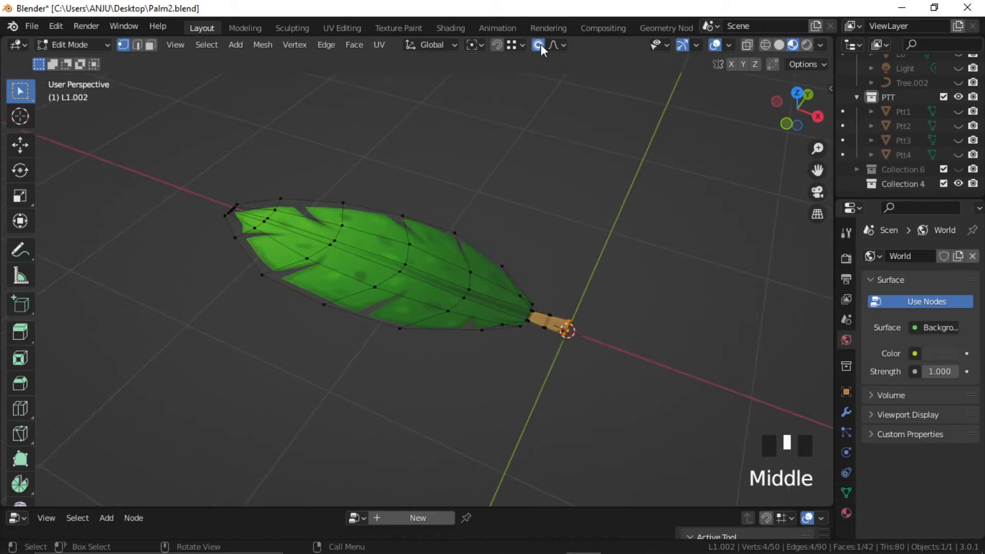
mouse_move(574, 294)
middle_down()
mouse_move(600, 246)
mouse_move(579, 307)
mouse_move(569, 289)
middle_up()
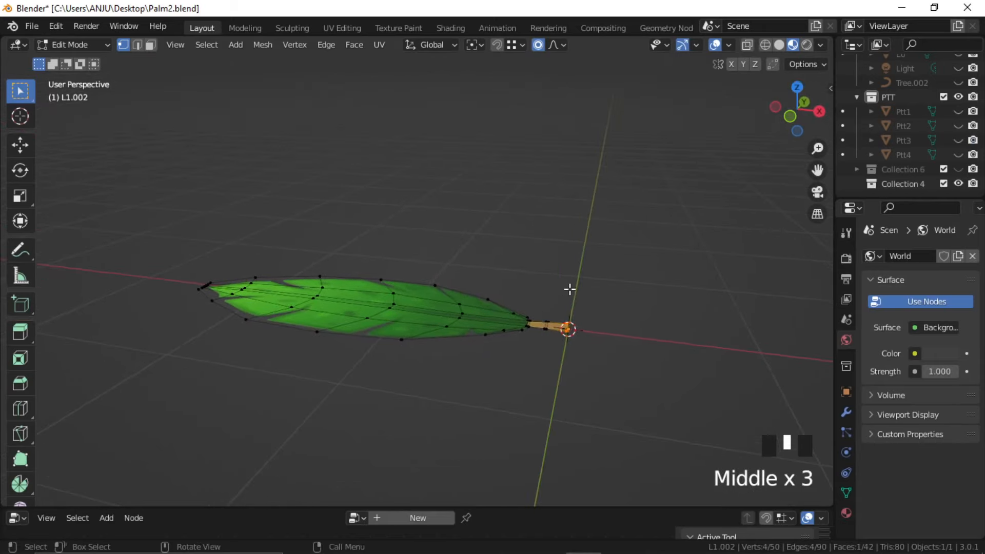
click(632, 421)
key(r)
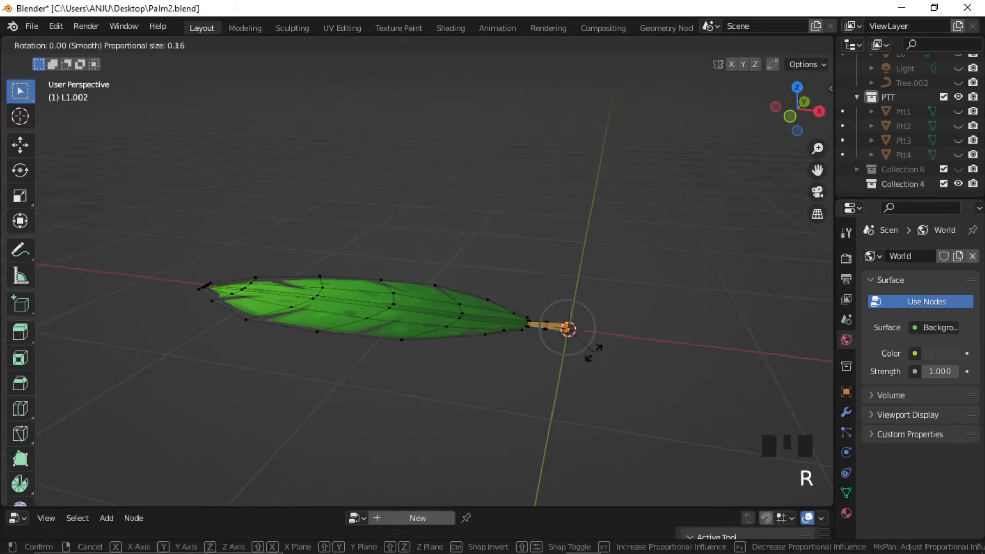
key(y)
scroll(593, 353, down, 13)
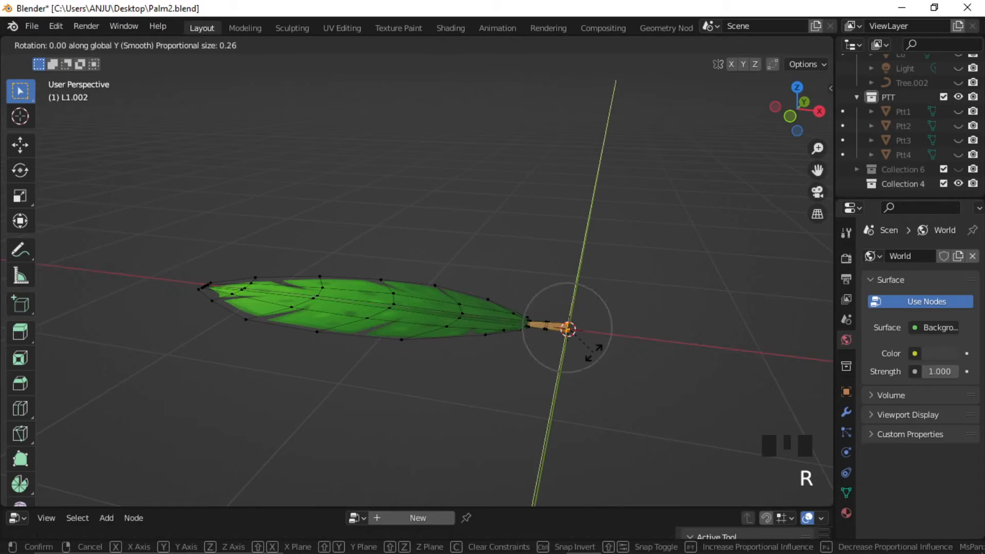
scroll(593, 353, down, 19)
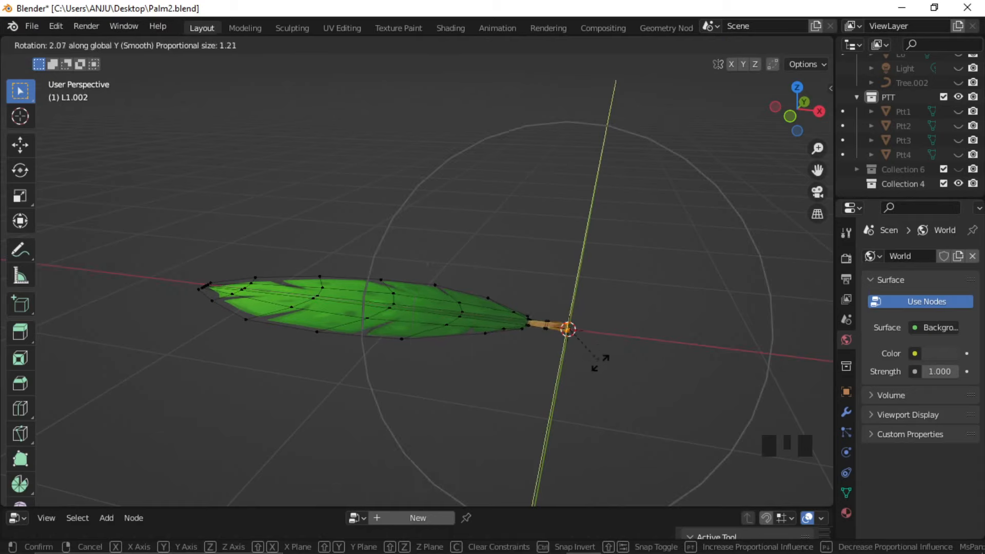
click(582, 430)
Select the central midrib vertices along the whole leaf, from its tip down to the stem.
middle_drag(574, 391, 510, 314)
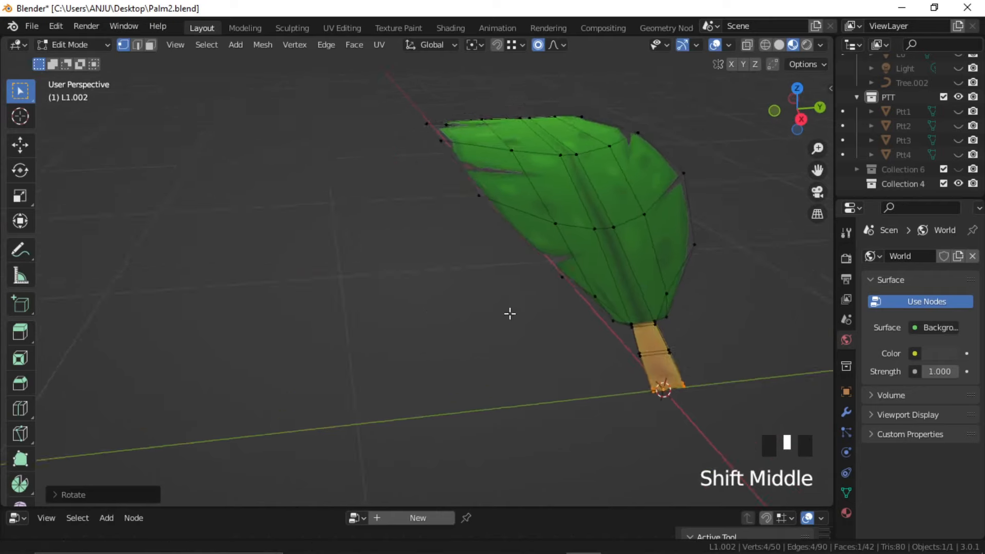
scroll(509, 366, down, 2)
middle_drag(509, 365, 488, 362)
key(2)
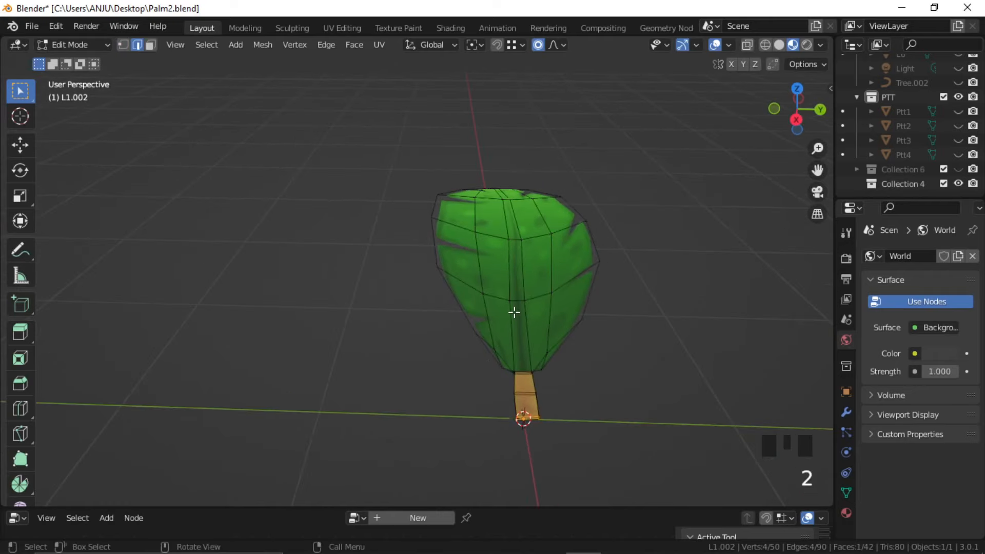
shift+middle_drag(512, 310, 468, 379)
key(1)
click(464, 233)
mouse_move(464, 233)
middle_down()
mouse_move(469, 344)
mouse_move(468, 229)
middle_up()
drag(465, 202, 478, 250)
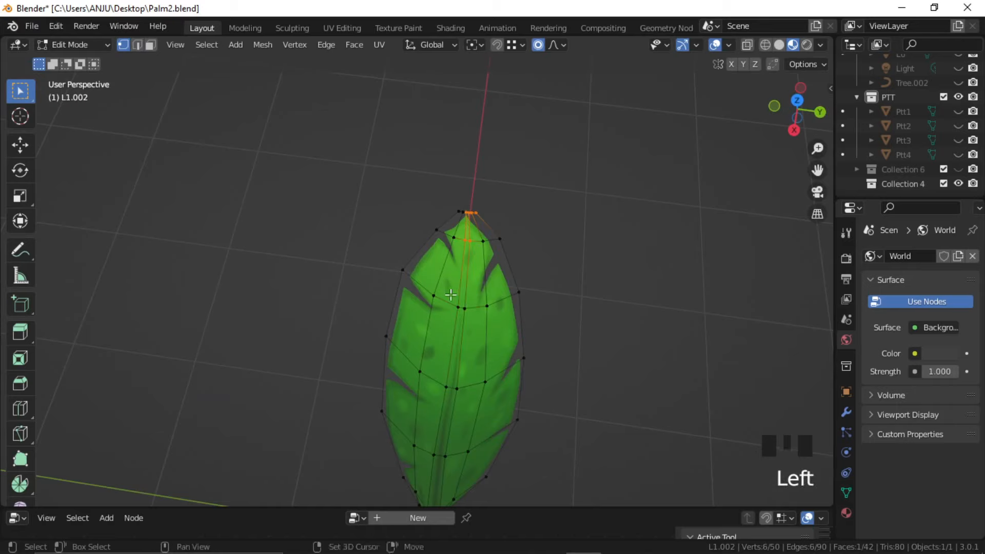
shift+drag(450, 295, 469, 314)
shift+drag(439, 384, 470, 418)
shift+middle_drag(470, 418, 475, 354)
shift+drag(447, 369, 479, 481)
ctrl+drag(504, 137, 483, 164)
Move the midrib down about 0.23 m along Z with a smooth proportional size of about 0.75 m and return to Object Mode.
middle_drag(461, 281, 502, 310)
key(g)
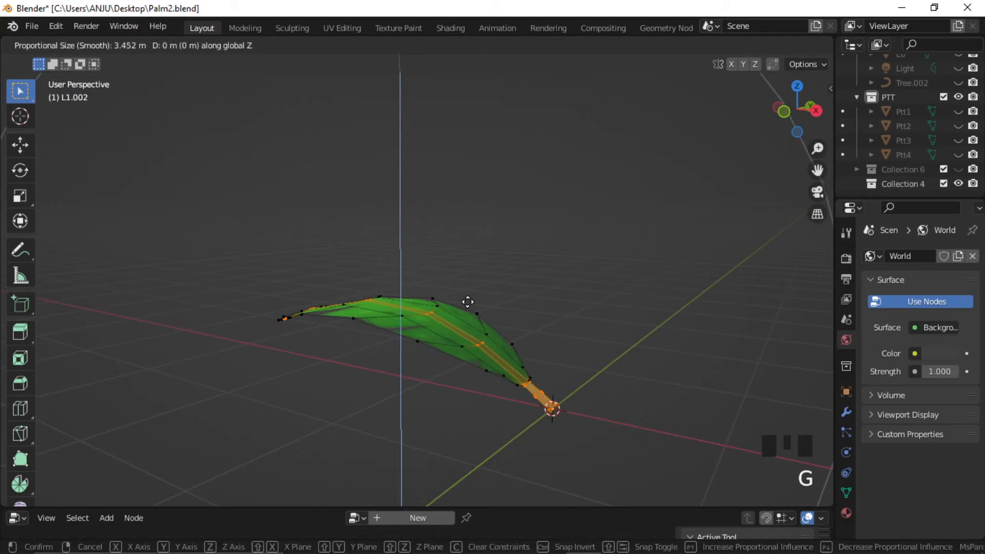
scroll(468, 308, down, 3)
key(z)
scroll(468, 310, up, 5)
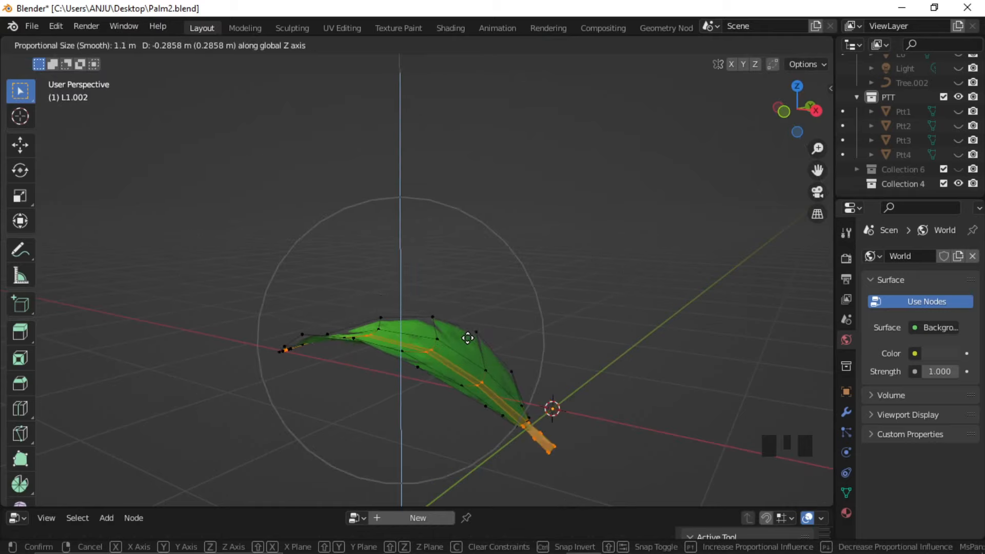
scroll(469, 327, up, 3)
scroll(469, 328, up, 1)
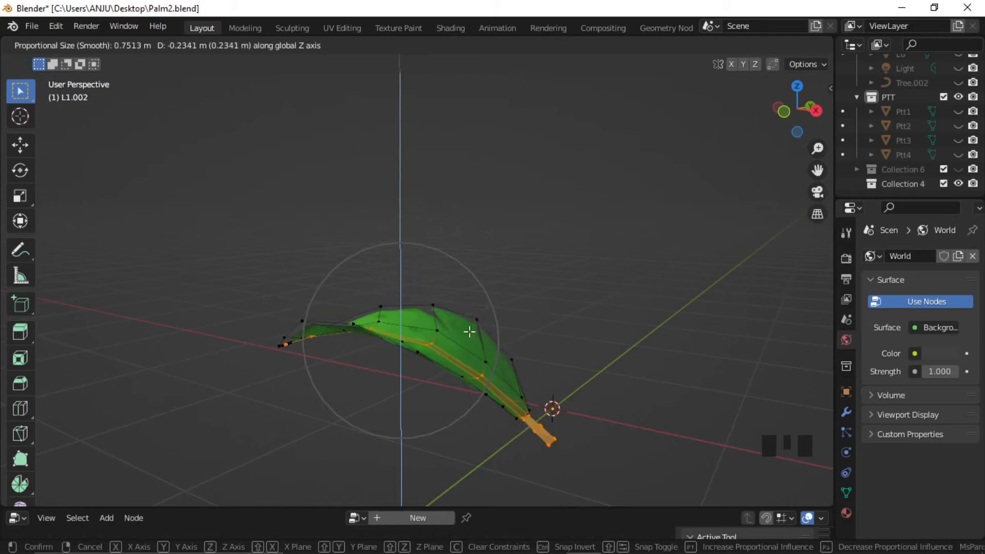
click(468, 331)
key(Tab)
Examine the finished palm leaves and trunk segments, selecting each group in turn.
middle_drag(538, 320, 321, 350)
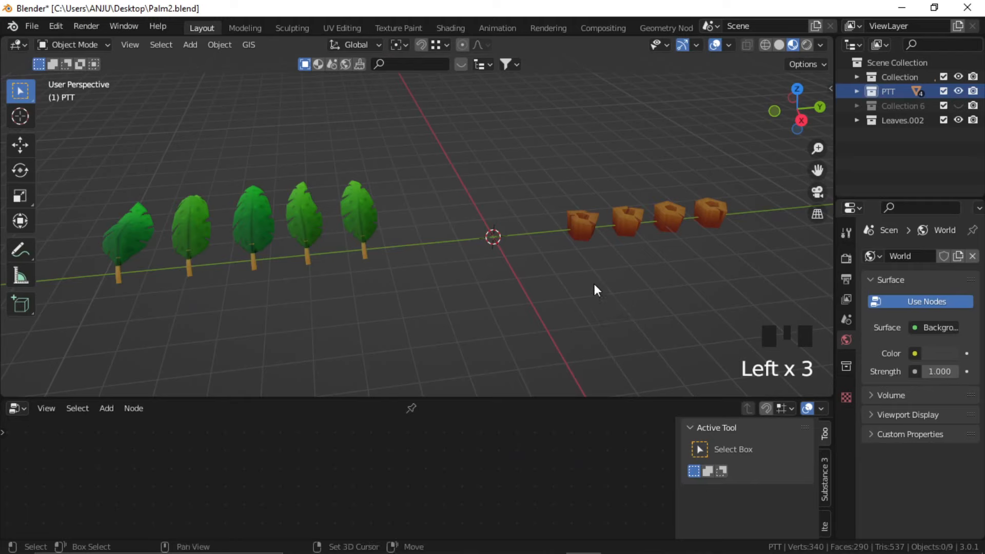
shift+middle_drag(594, 284, 504, 285)
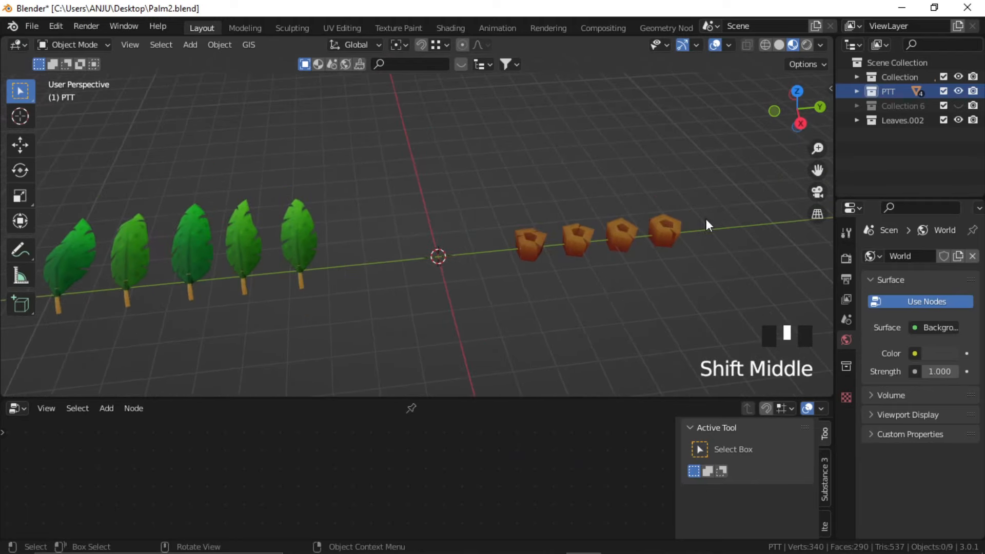
drag(706, 218, 453, 294)
drag(343, 212, 22, 313)
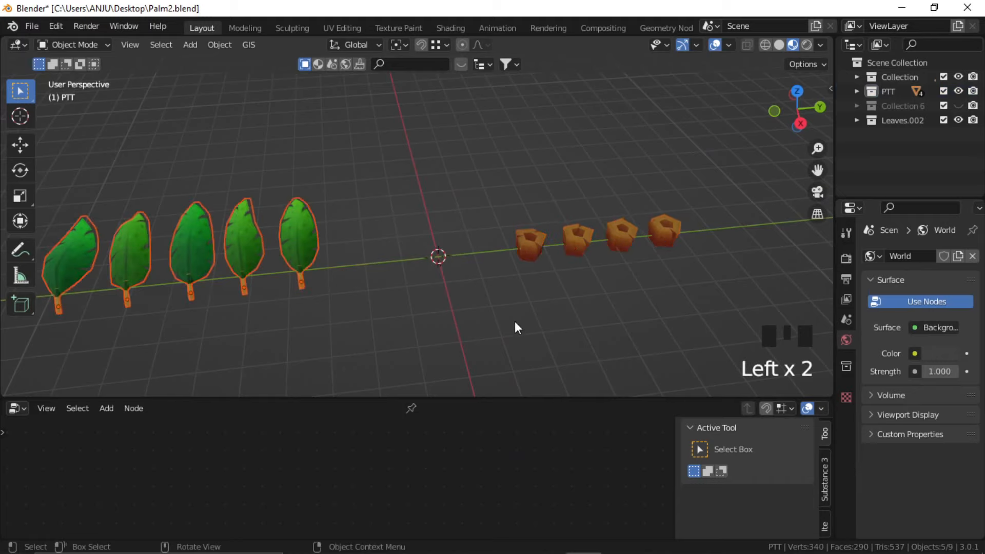
click(515, 323)
drag(740, 200, 483, 297)
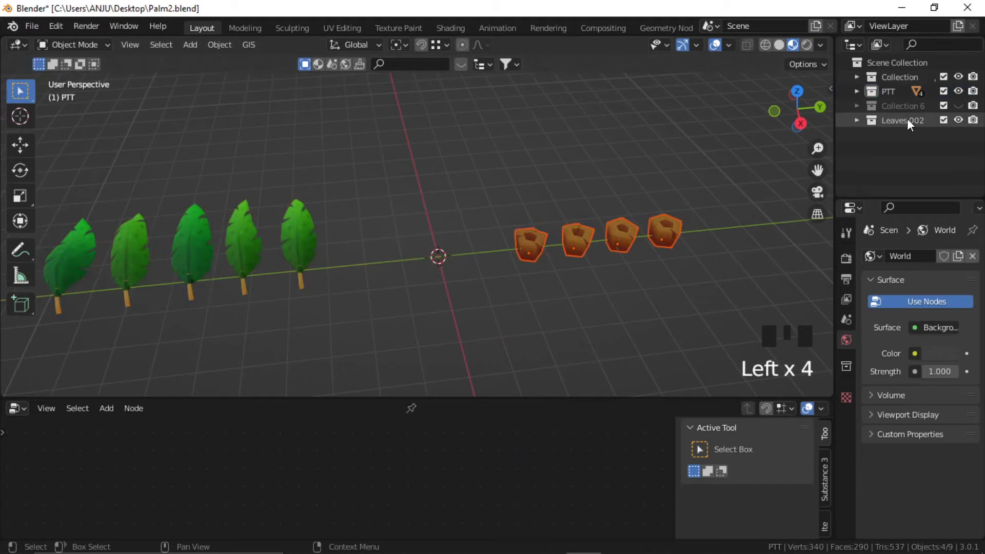
click(534, 307)
middle_drag(534, 308, 559, 229)
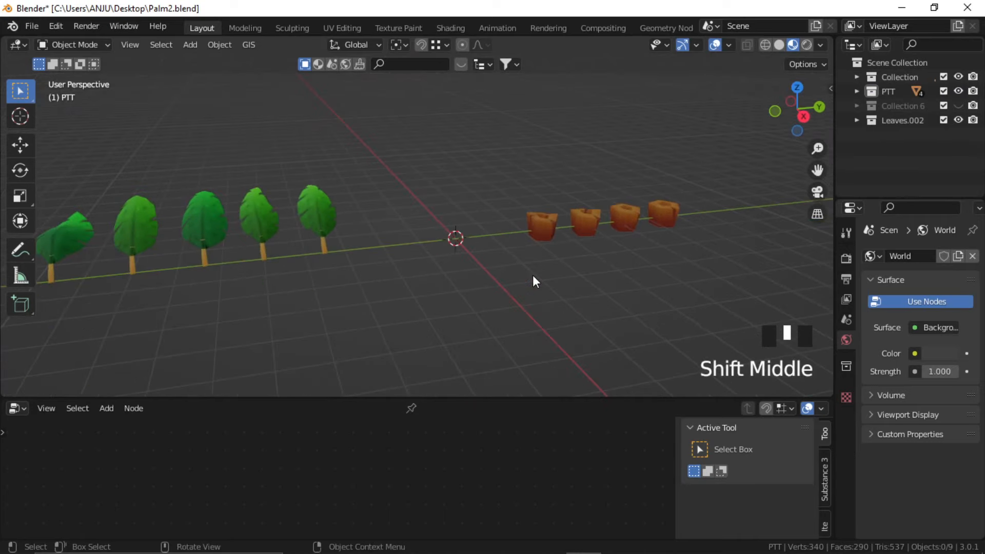
Add a Bezier curve at the origin and delete all of its default vertices in Edit Mode.
click(513, 282)
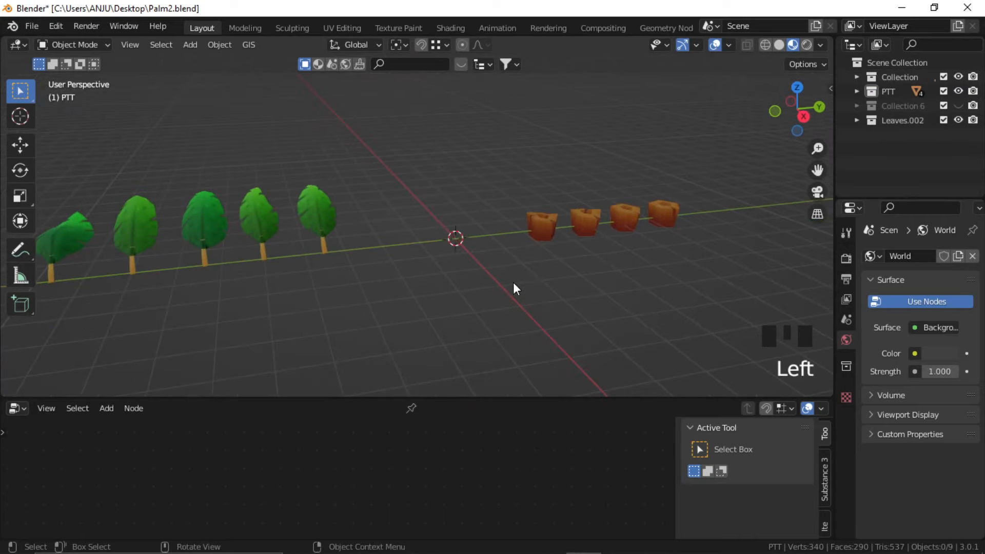
key(shift+a)
mouse_move(513, 281)
click(611, 273)
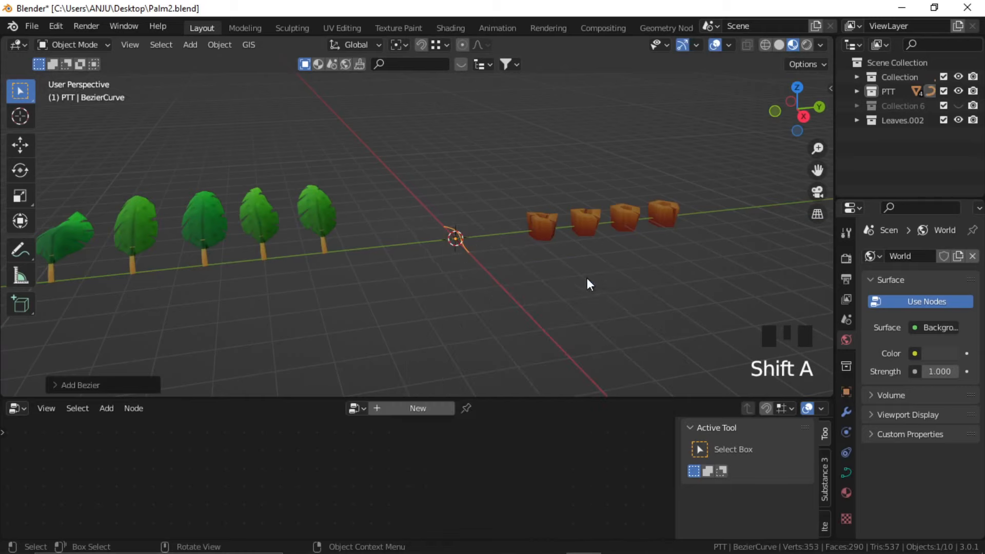
key(Tab)
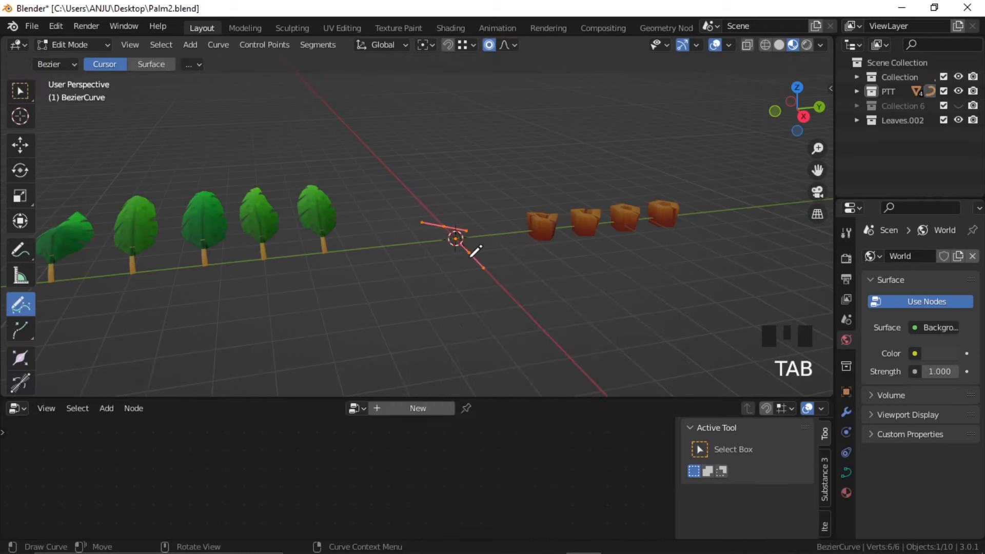
key(x)
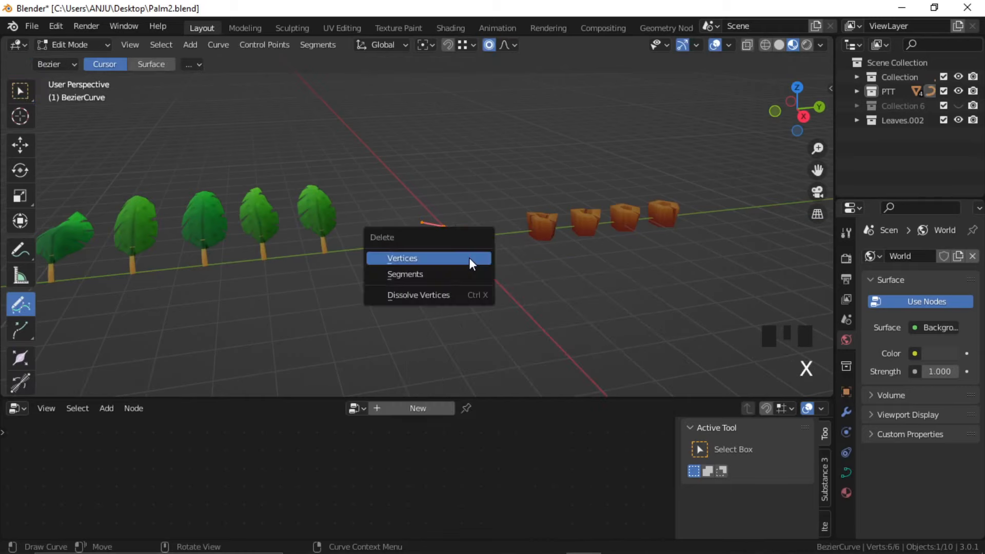
click(469, 258)
Draw a tall, slightly wavy freehand curve upward from the origin in the right orthographic view and return to Object Mode.
alt+middle_drag(527, 263, 484, 265)
alt+middle_drag(485, 265, 421, 263)
shift+middle_drag(445, 225, 435, 315)
drag(435, 314, 438, 313)
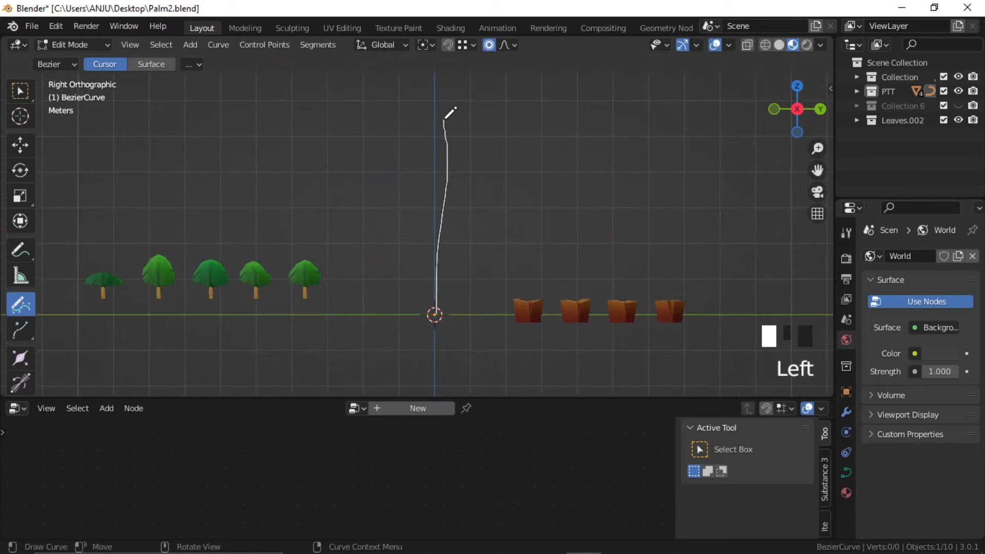
drag(445, 117, 446, 116)
key(Tab)
scroll(447, 239, down, 2)
middle_drag(447, 239, 457, 198)
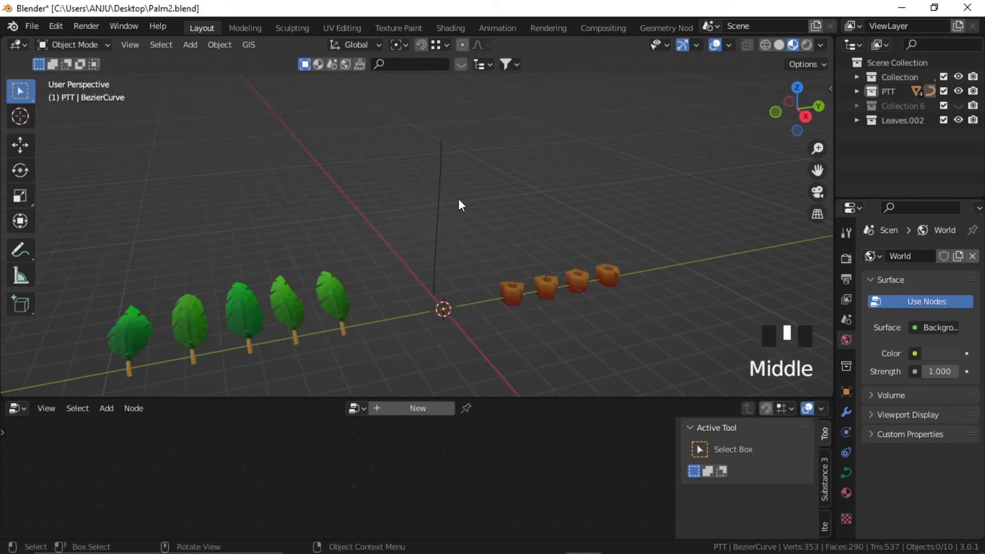
Create a new geometry node tree on the drawn curve and enlarge the node editor area.
click(436, 241)
click(428, 410)
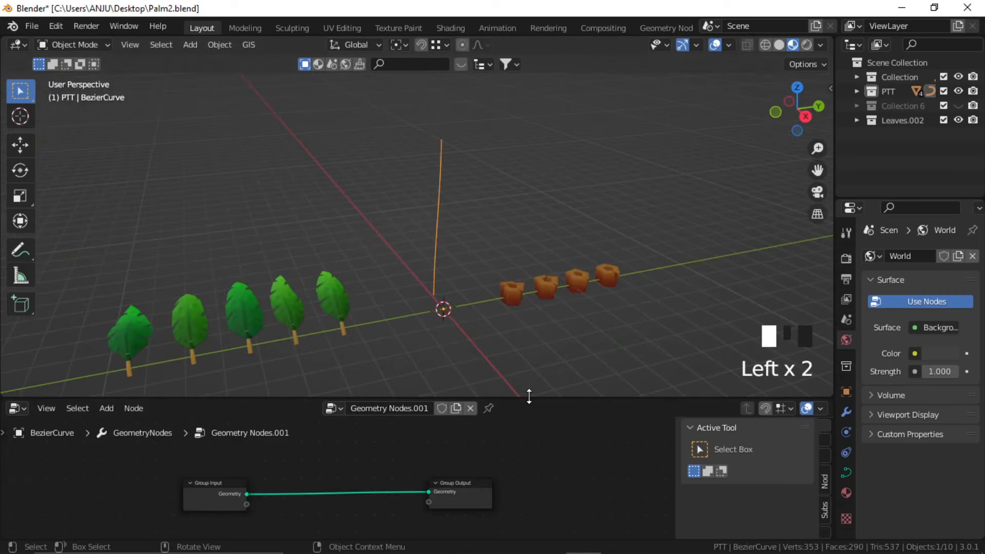
drag(529, 396, 529, 310)
scroll(335, 437, up, 2)
middle_drag(335, 437, 424, 378)
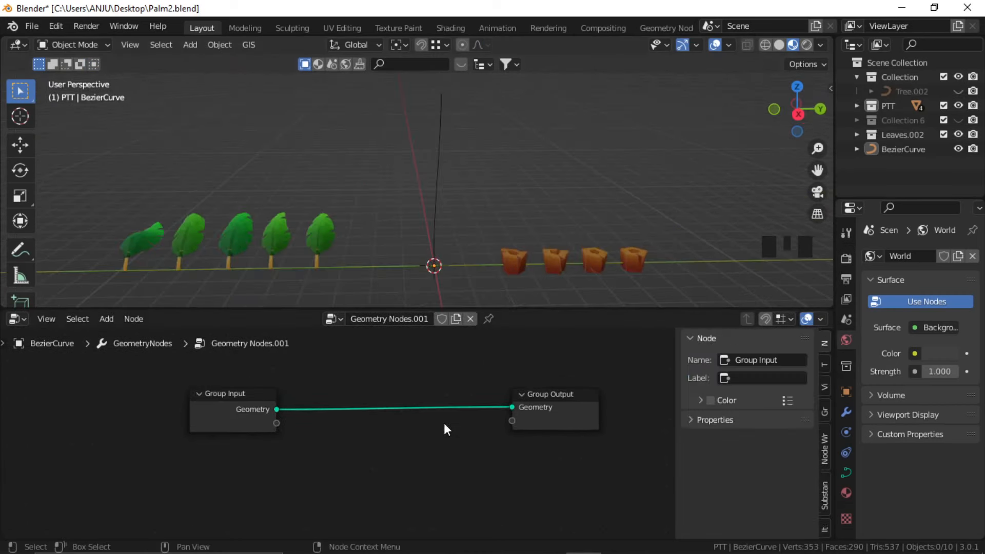
Add a Resample Curve node fed by the Group Input geometry, disconnect the Group Output, collapse it and place it aside.
middle_drag(445, 424, 433, 411)
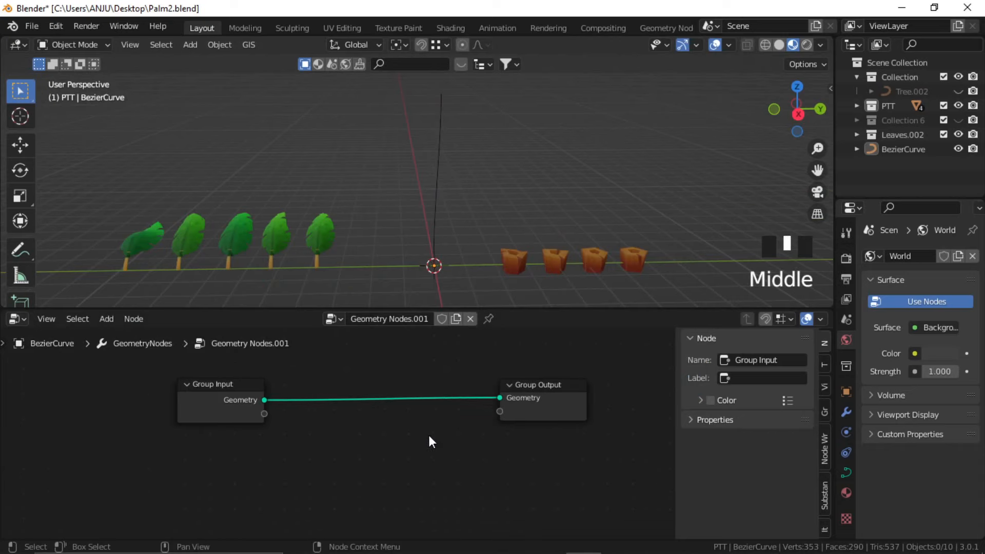
click(404, 448)
key(shift+a)
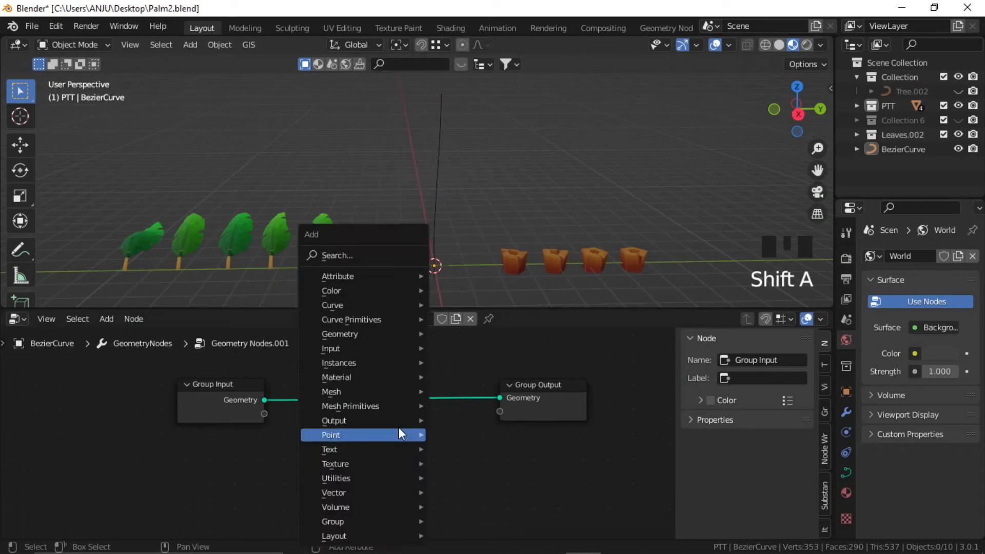
click(366, 257)
text(resa)
key(Return)
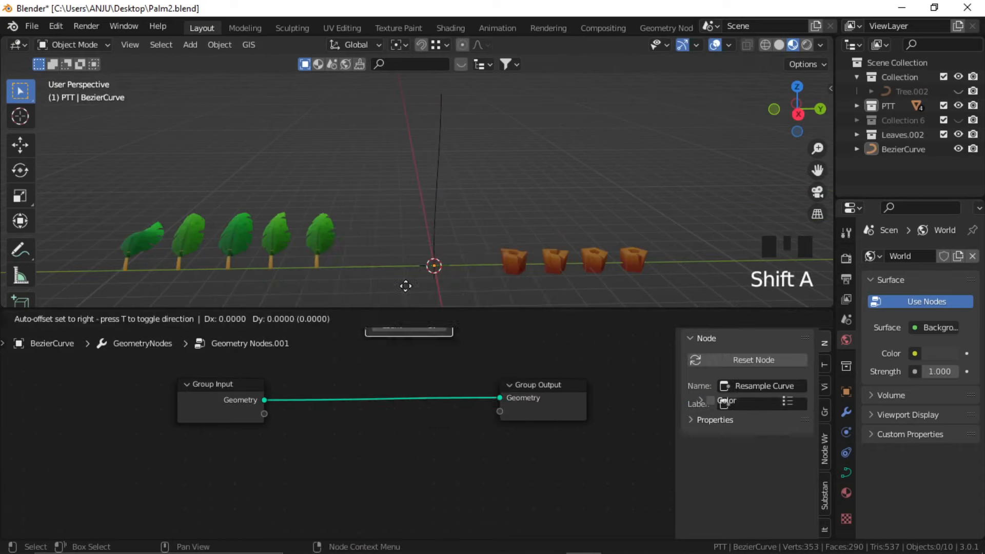
click(343, 409)
drag(500, 398, 465, 420)
drag(510, 385, 571, 374)
click(436, 453)
Set the Resample Curve node to Length mode with a length of 0.3 m.
drag(355, 432, 353, 471)
click(357, 456)
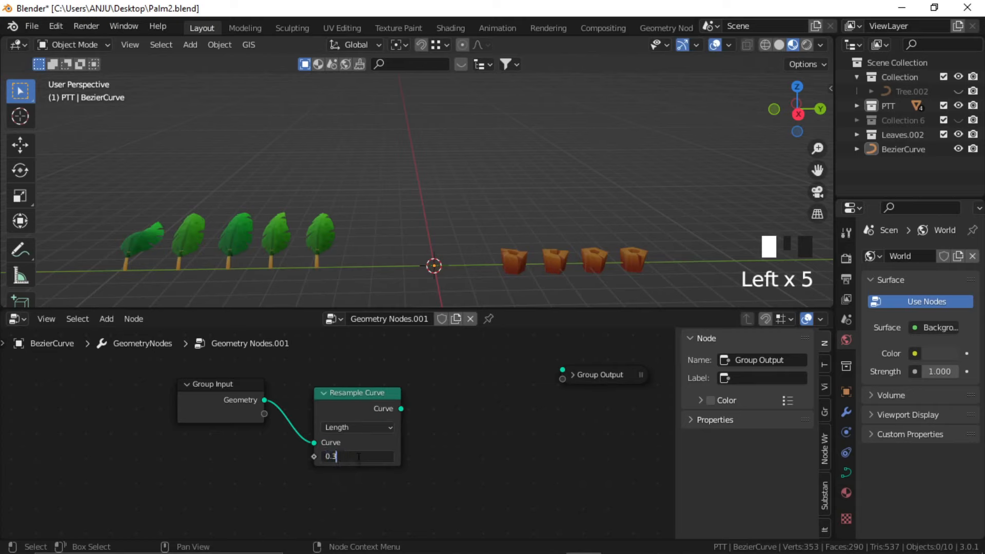
text(0.3)
key(Return)
middle_drag(500, 429, 396, 463)
click(396, 462)
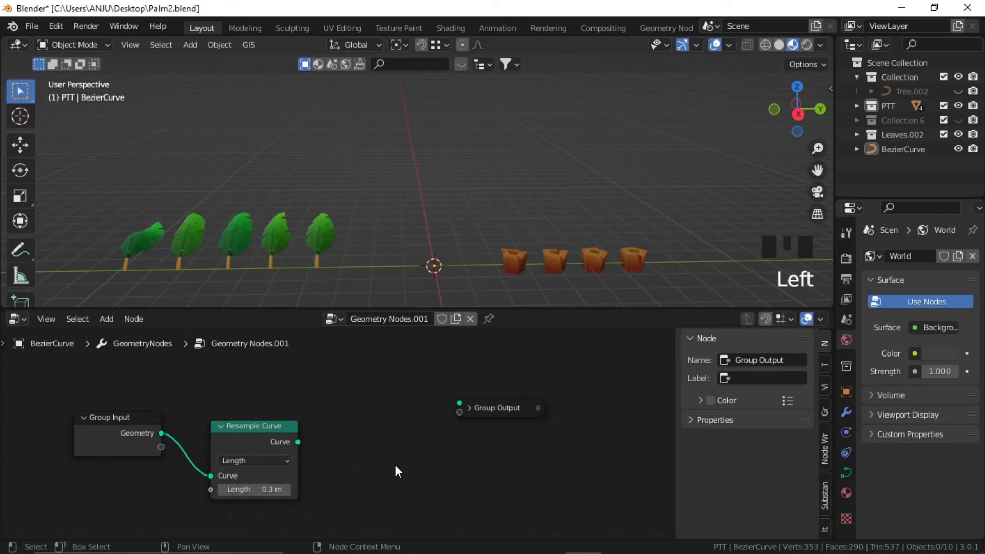
Add an Instance on Points node fed by the Resample Curve and link its instances to the expanded Group Output.
key(shift+a)
click(360, 255)
text(ins)
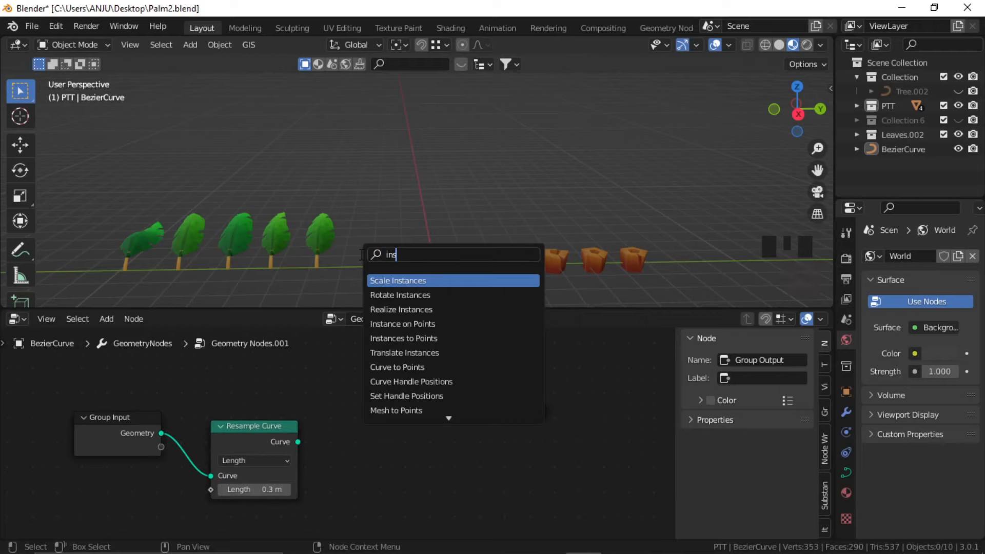
click(426, 324)
click(334, 456)
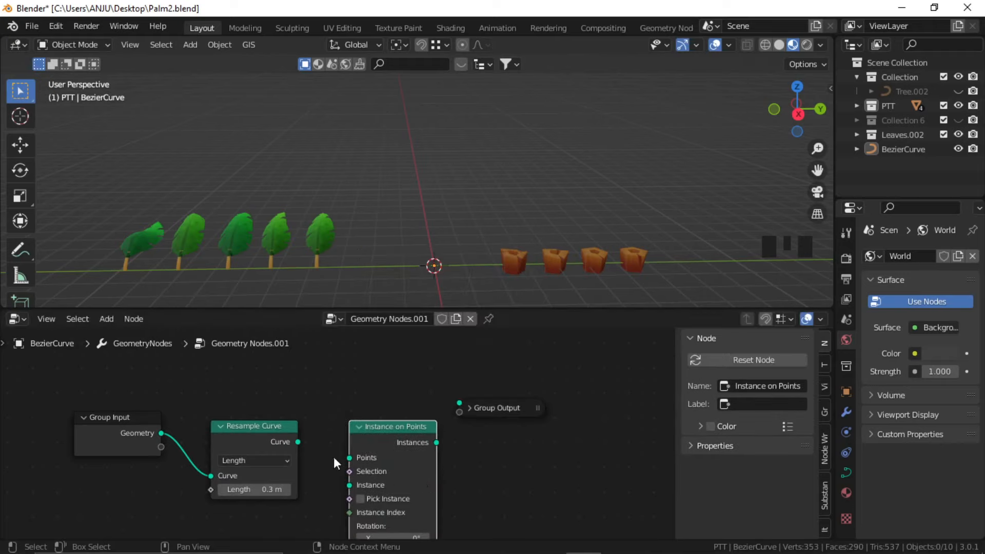
drag(298, 442, 564, 419)
click(469, 409)
click(469, 486)
middle_drag(469, 486, 507, 411)
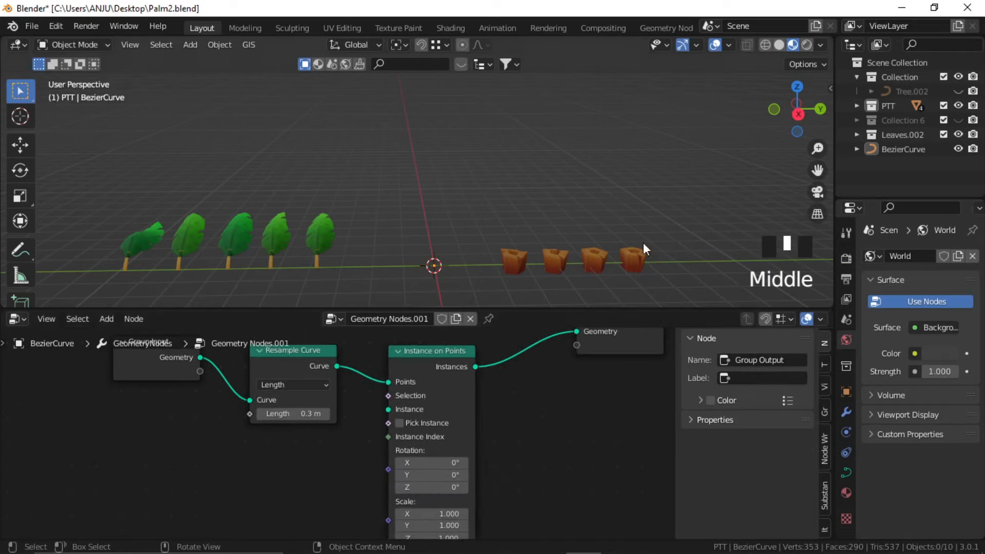
Bring the PTT trunk collection in as a Collection Info node with Separate Children and Reset Children enabled, and feed it to the Instance input.
drag(643, 243, 460, 282)
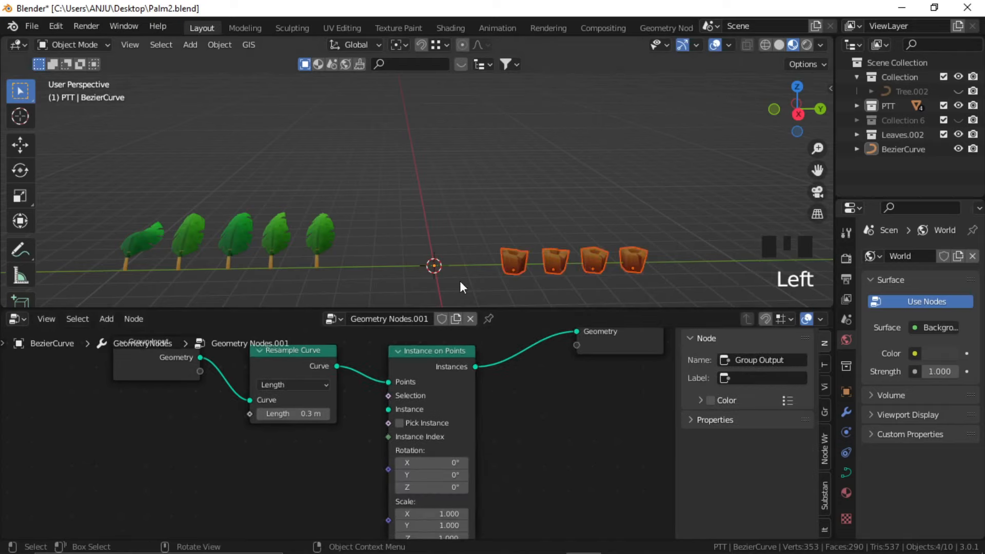
click(888, 106)
drag(892, 106, 130, 498)
middle_drag(295, 479, 342, 404)
middle_drag(310, 446, 264, 498)
click(178, 500)
scroll(183, 512, down, 2)
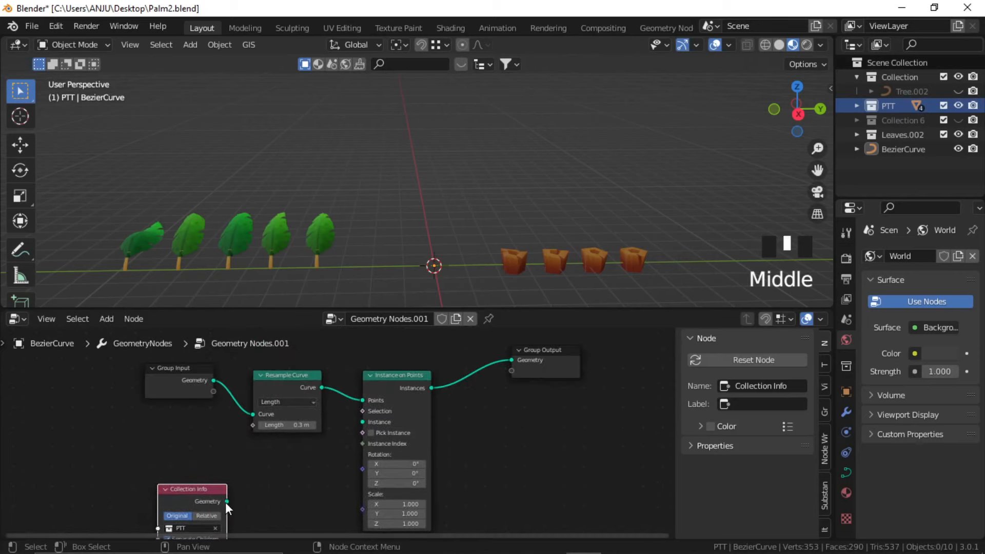
drag(226, 501, 363, 423)
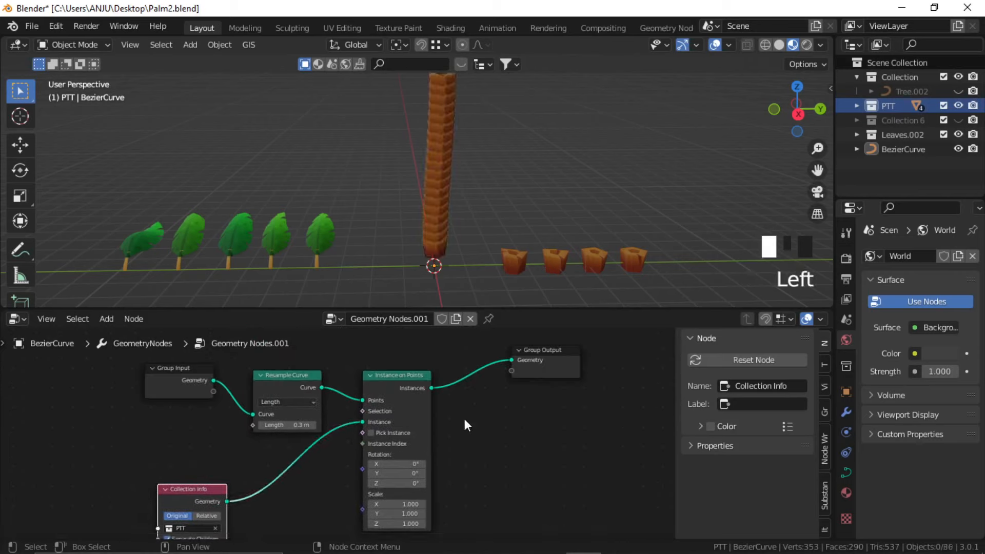
Enable Pick Instance on the Instance on Points node and spread the Group Input, Resample Curve and Collection Info nodes apart.
click(370, 433)
drag(287, 379, 155, 415)
drag(158, 378, 44, 394)
drag(155, 410, 208, 370)
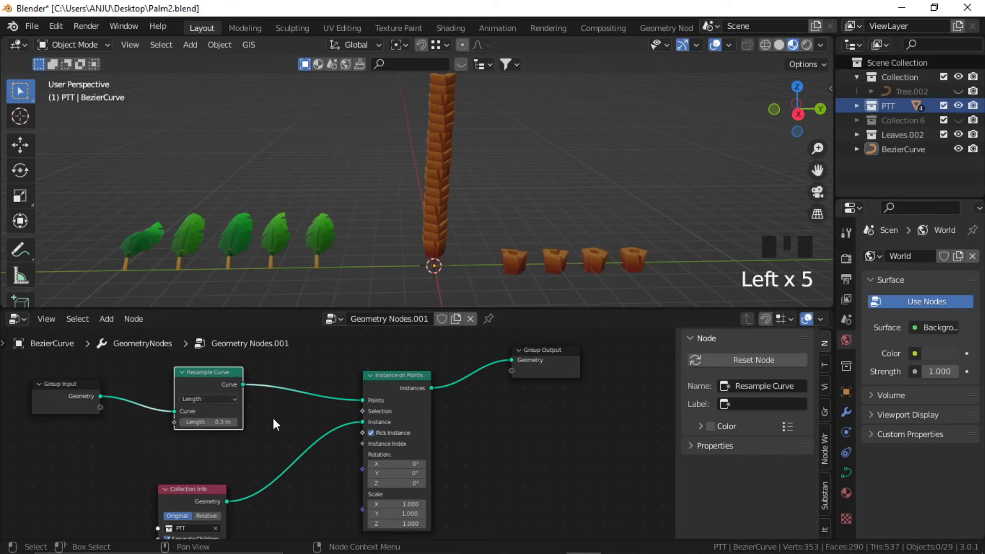
click(197, 487)
drag(197, 488, 211, 503)
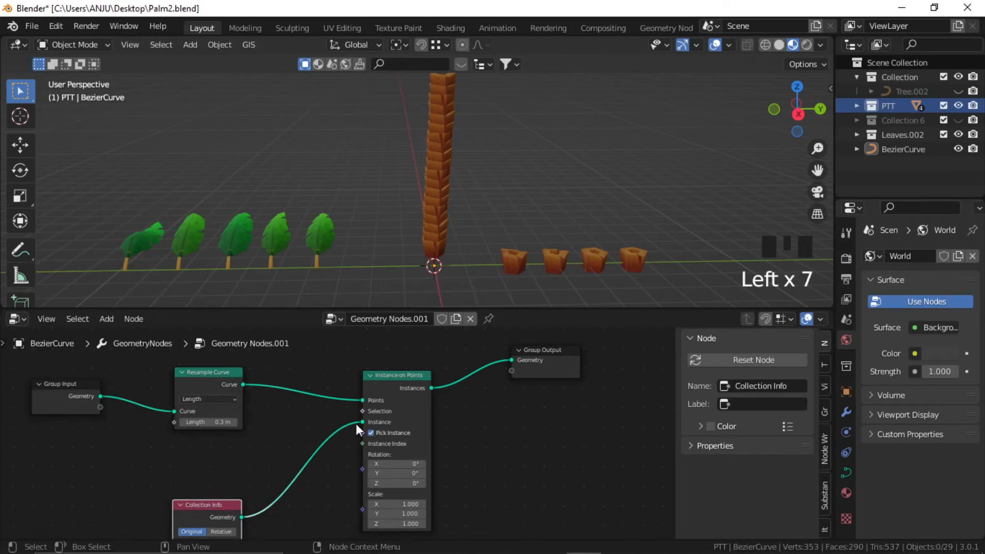
Add a Random Value node and place it beside the Collection Info node, below the Group Input.
click(311, 444)
key(shift+a)
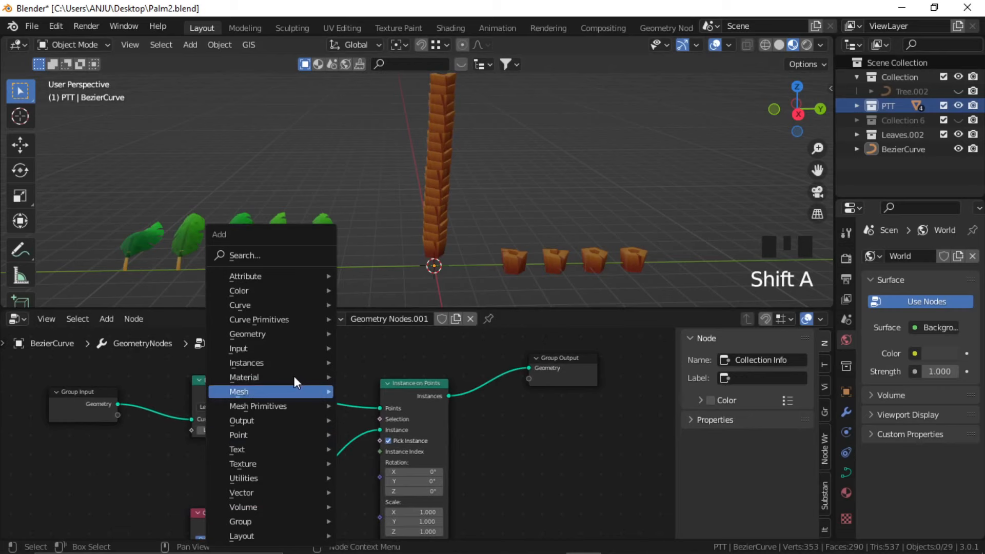
click(270, 257)
text(rand)
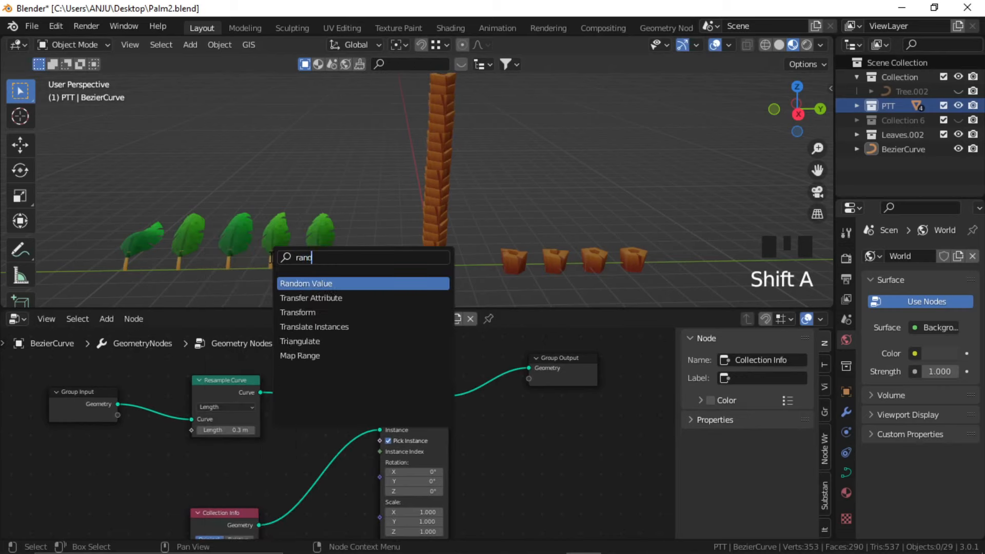
click(360, 283)
click(186, 460)
middle_drag(245, 472, 359, 403)
scroll(306, 423, up, 4)
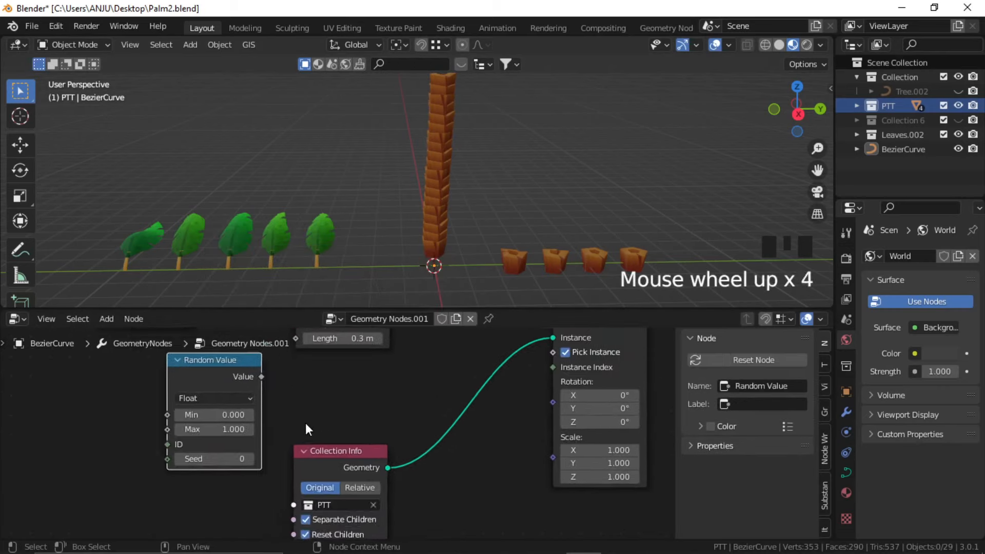
Switch the Random Value node to Integer and set its maximum to 4.
middle_drag(224, 400, 212, 424)
click(211, 428)
click(209, 447)
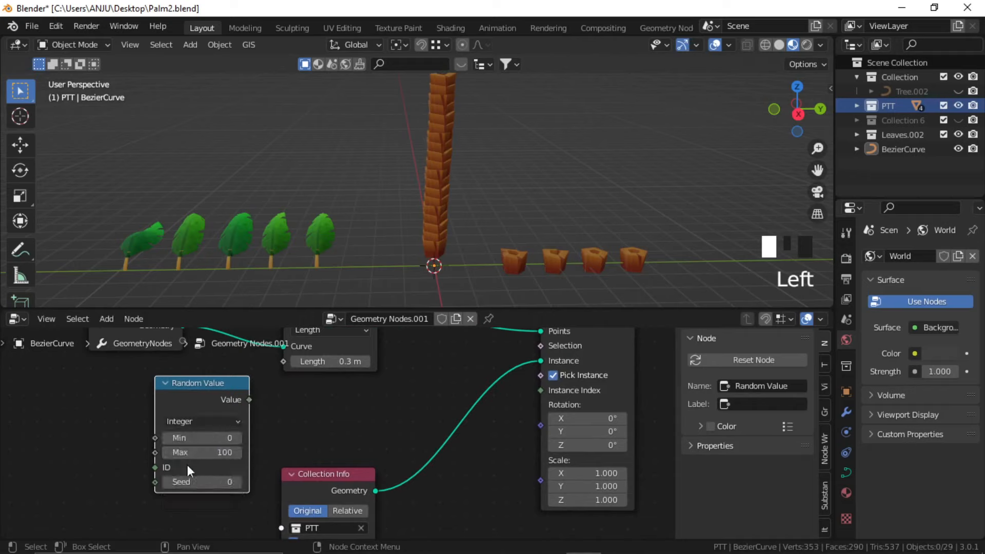
double_click(196, 452)
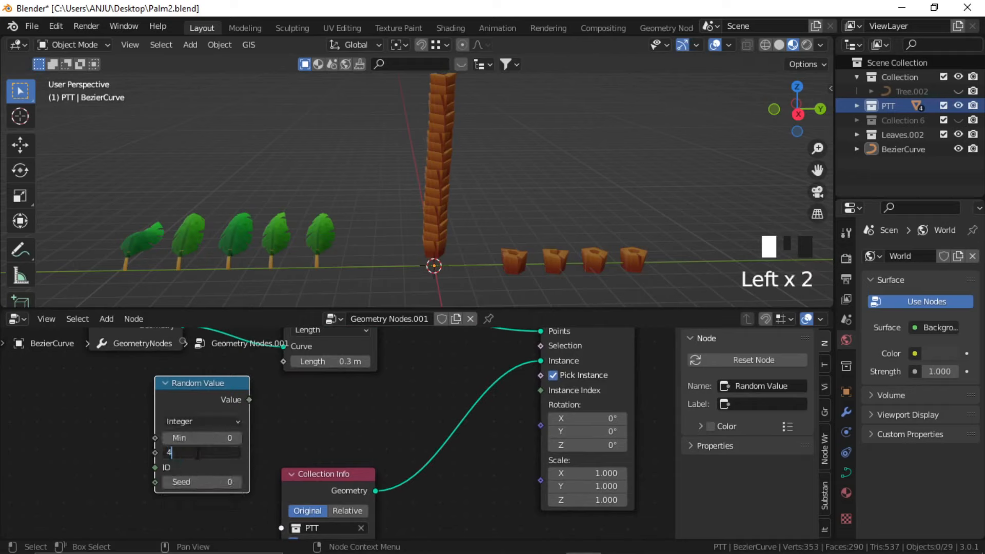
key(Return)
middle_drag(267, 455, 259, 478)
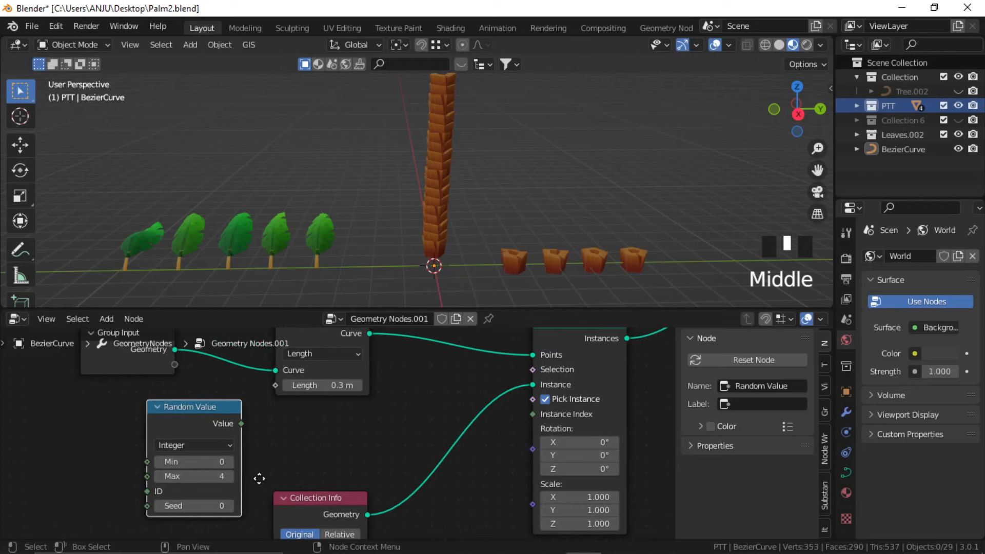
Connect the Random Value output to Instance Index and set its seed to 46.
drag(242, 423, 535, 414)
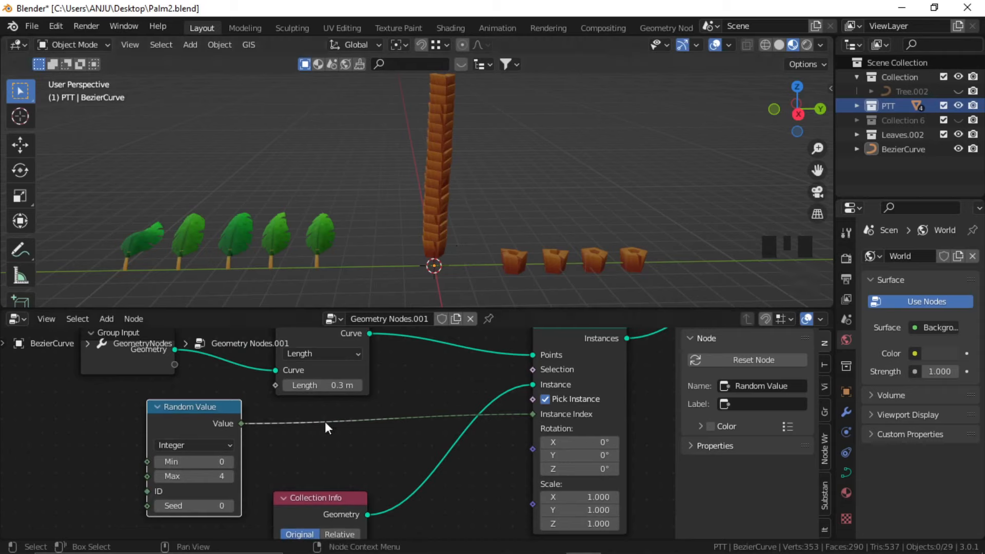
drag(174, 506, 242, 461)
scroll(386, 455, down, 5)
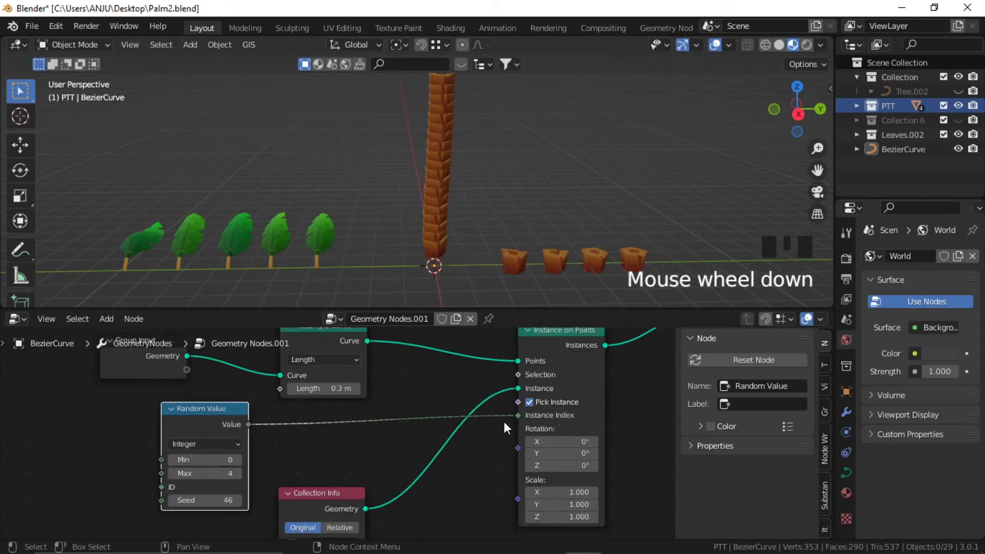
Move the Resample Curve and Group Input nodes up to clear space above the Random Value node.
drag(352, 359, 345, 333)
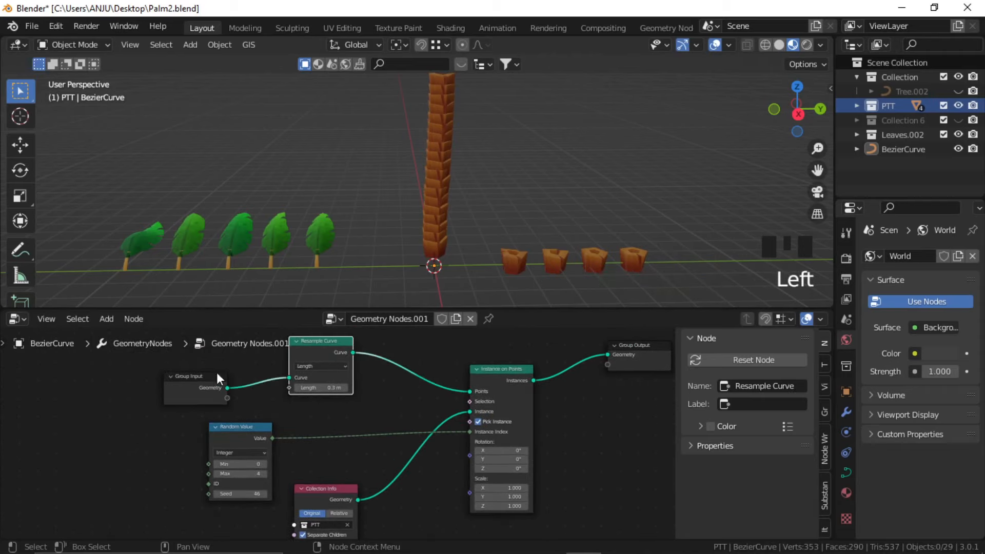
drag(217, 372, 174, 336)
middle_drag(329, 404, 337, 393)
Add an Align Euler to Vector node and place it directly below the collapsed Collection Info node.
click(436, 449)
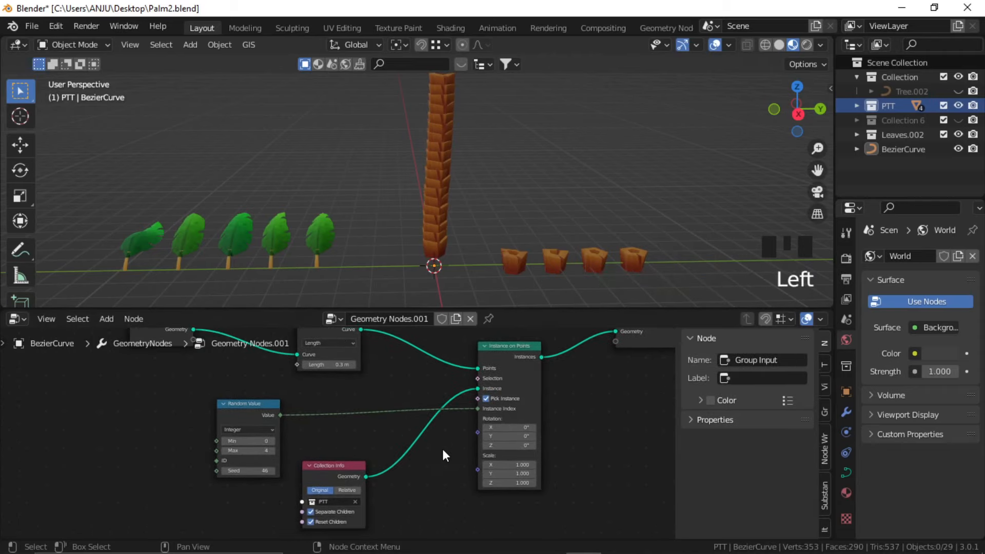
key(shift+a)
click(410, 256)
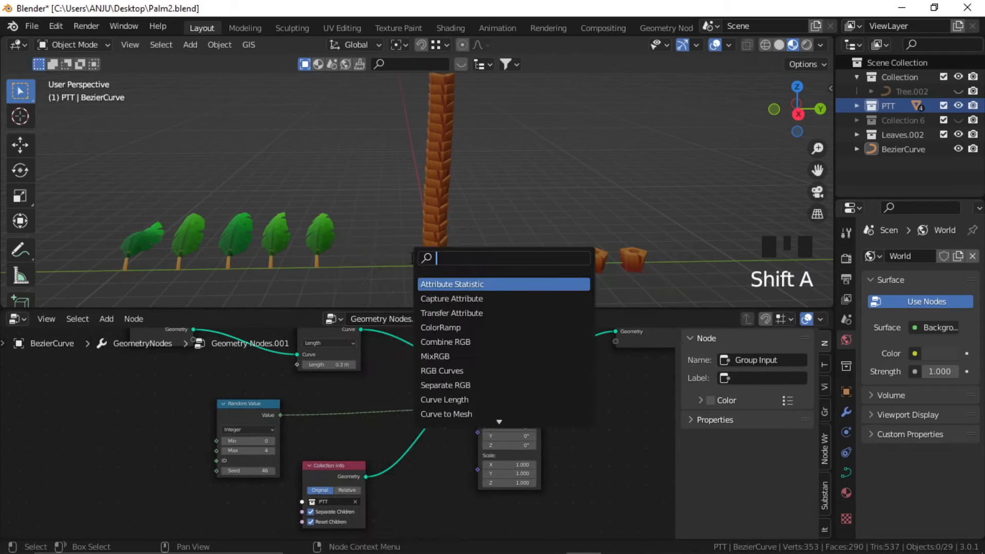
text(eul)
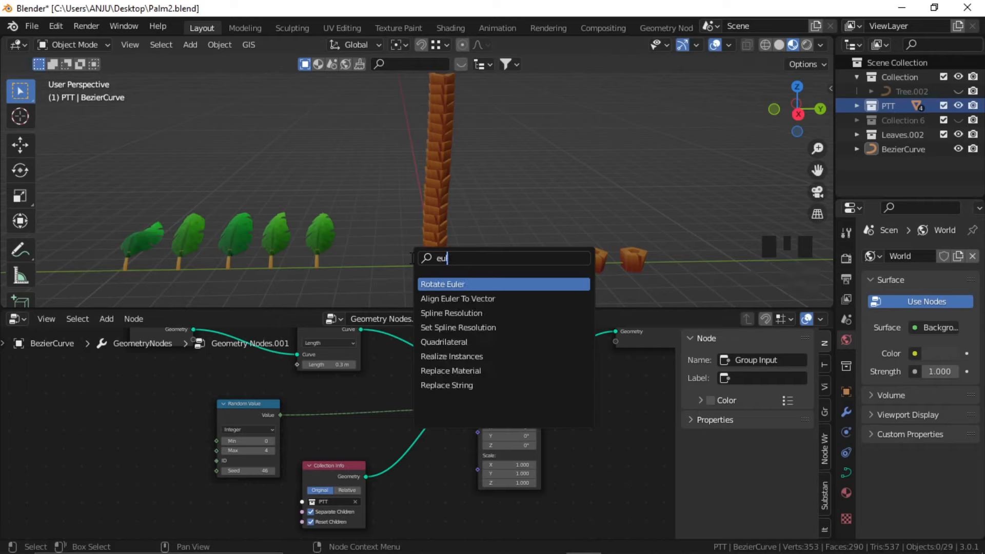
click(447, 299)
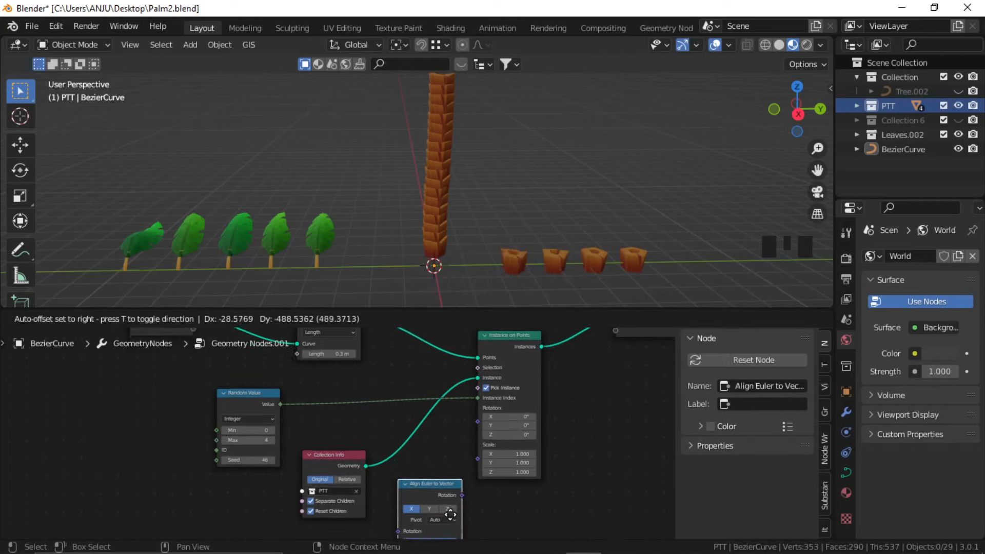
click(449, 499)
click(328, 446)
drag(328, 446, 354, 415)
click(334, 414)
drag(426, 471, 387, 407)
scroll(452, 467, up, 4)
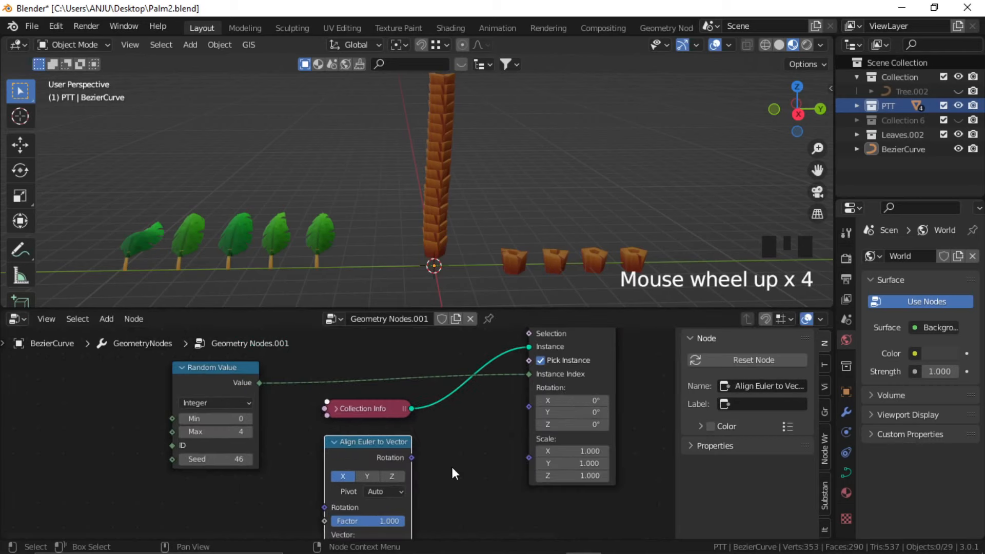
Add a Curve Tangent node and place it beside the Align Euler to Vector node, below the Random Value node.
middle_drag(452, 467, 469, 442)
click(469, 439)
key(shift+a)
click(426, 254)
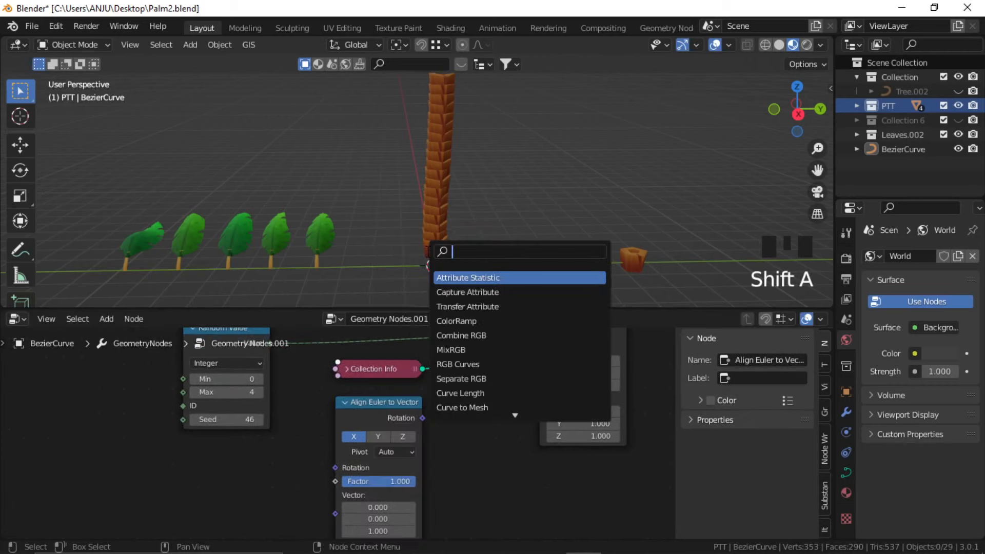
text(cur)
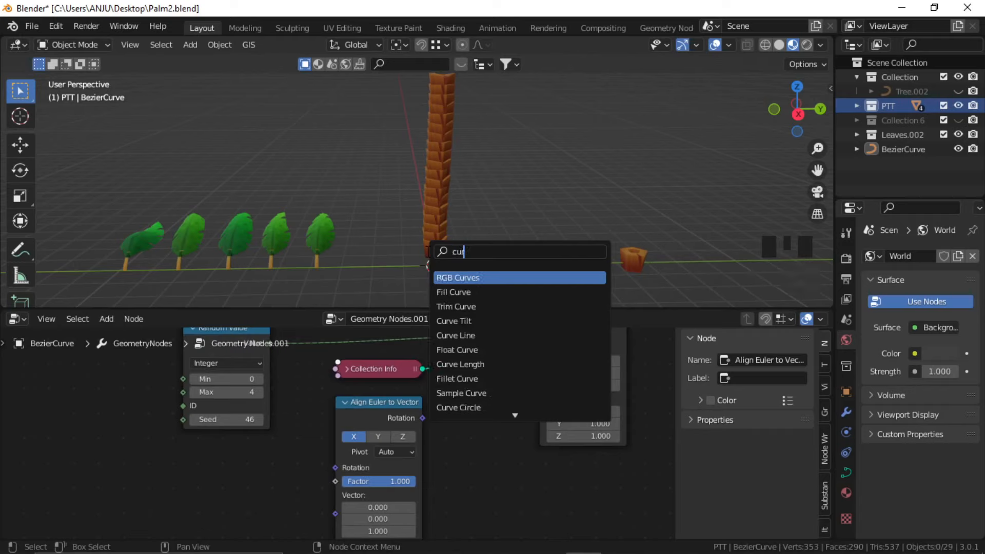
text(vet)
click(483, 306)
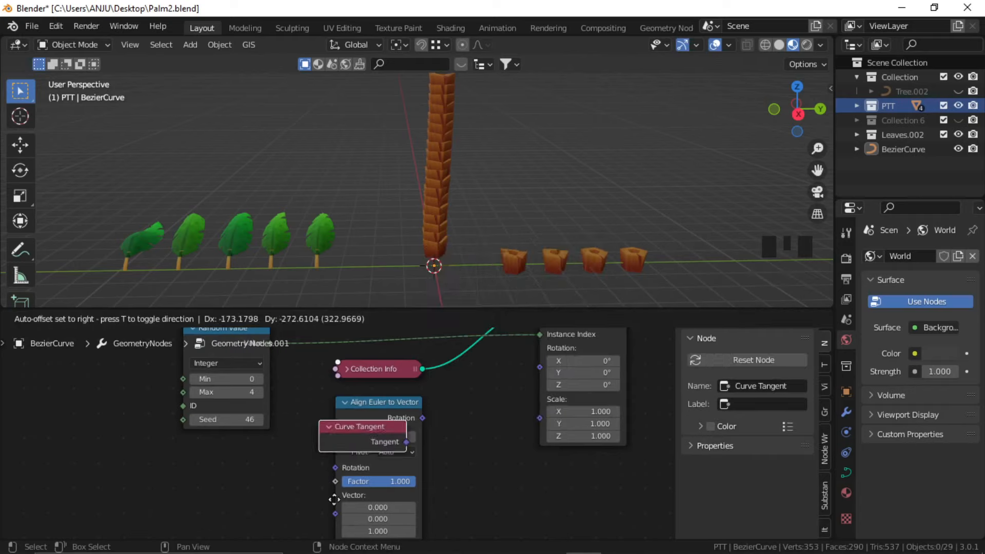
click(210, 515)
Align the Euler rotation on Z, link it to the instances' Rotation, and feed the Curve Tangent into its Vector input.
middle_drag(324, 427, 326, 426)
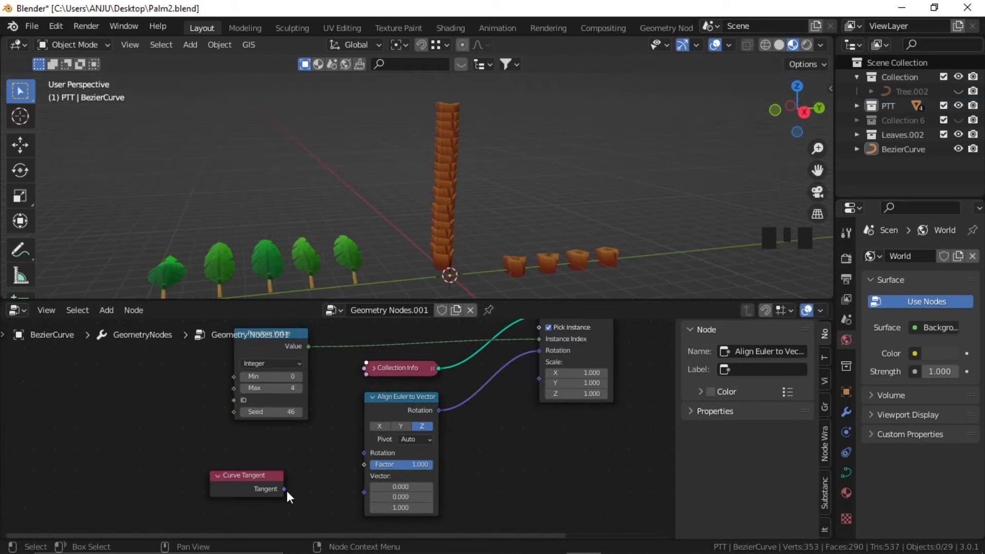
drag(284, 487, 366, 491)
scroll(476, 205, up, 2)
scroll(462, 210, down, 3)
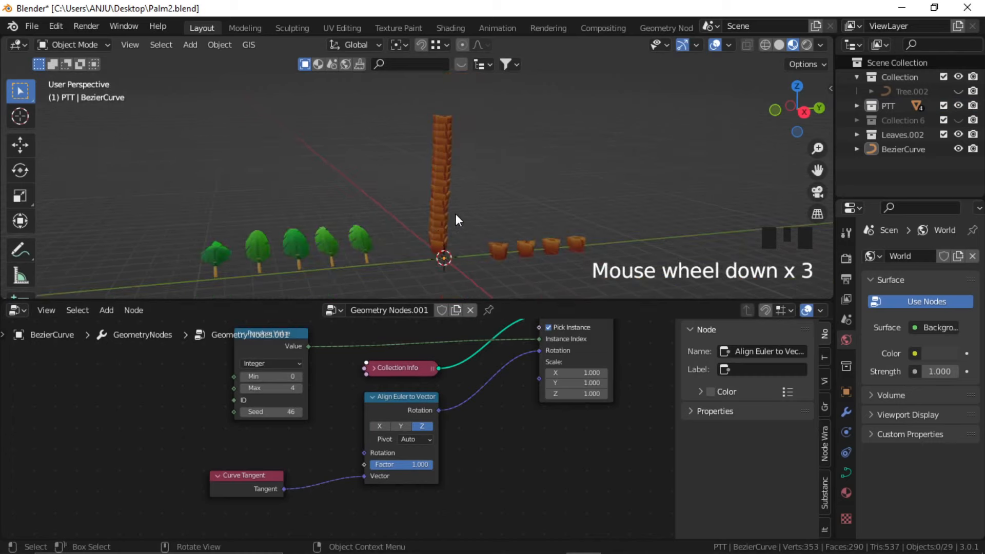
Edit the trunk curve in the right orthographic view and extrude its top control point upward and toward +Y.
middle_drag(475, 183, 442, 168)
key(Tab)
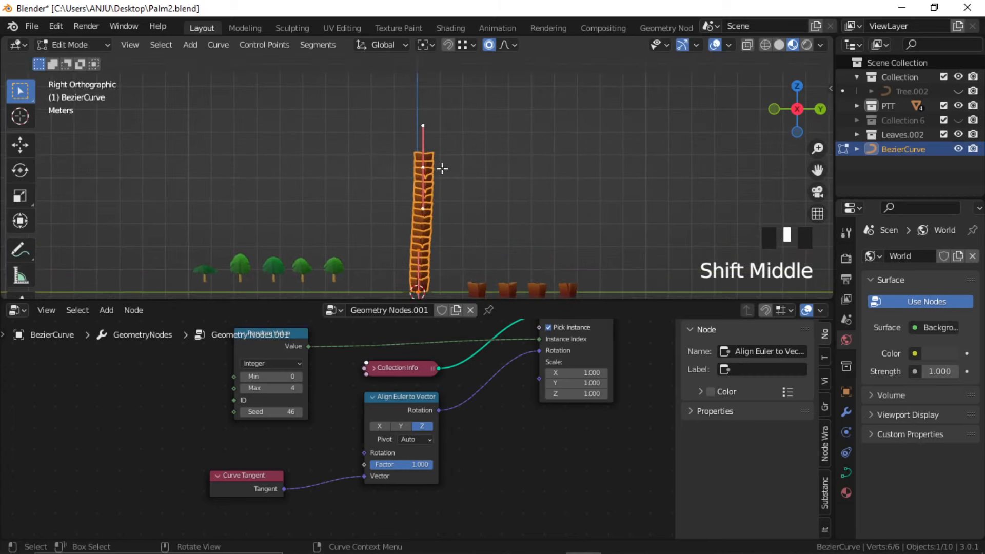
click(424, 167)
key(e)
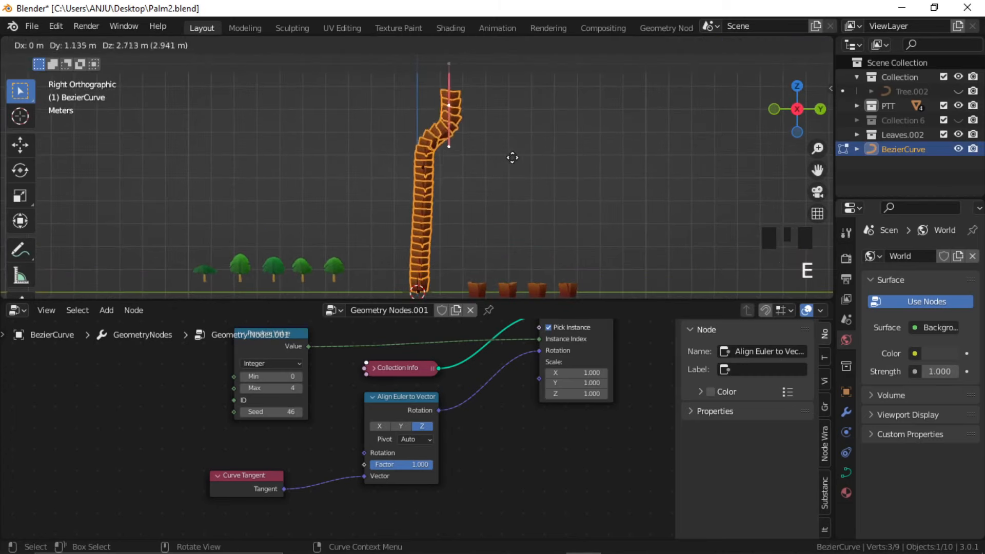
click(508, 185)
shift+middle_drag(508, 184, 519, 214)
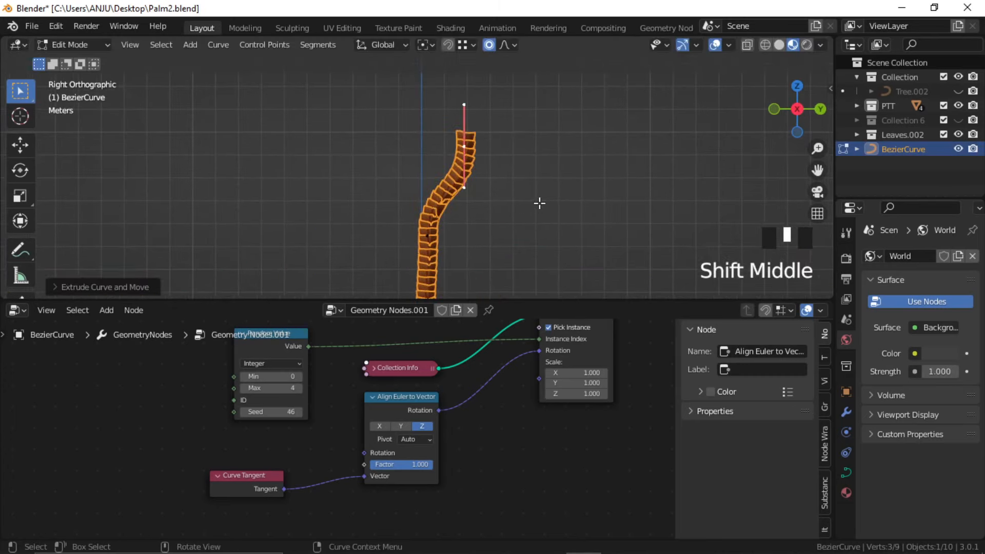
Move the new top control point higher, keeping it slightly to the +Y side of the lower trunk.
key(g)
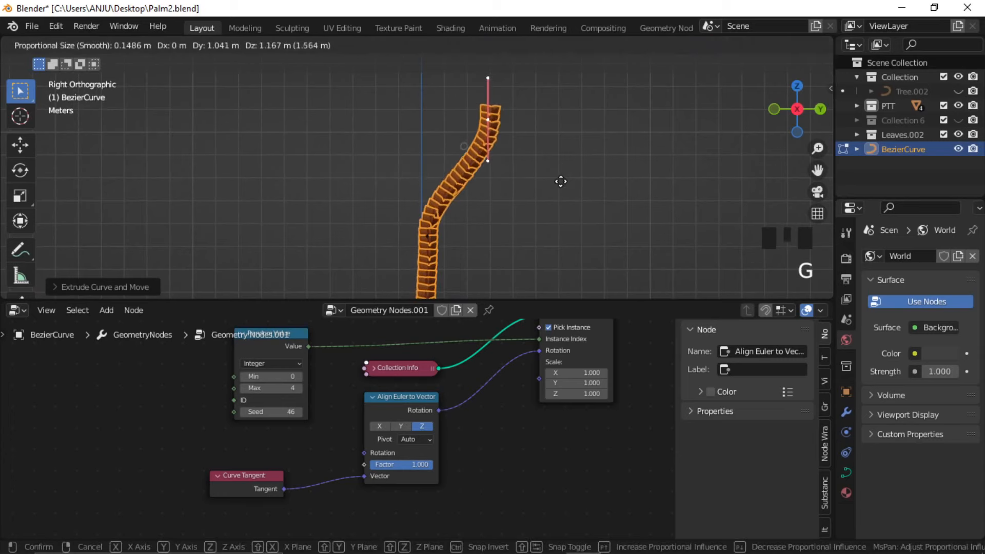
click(558, 190)
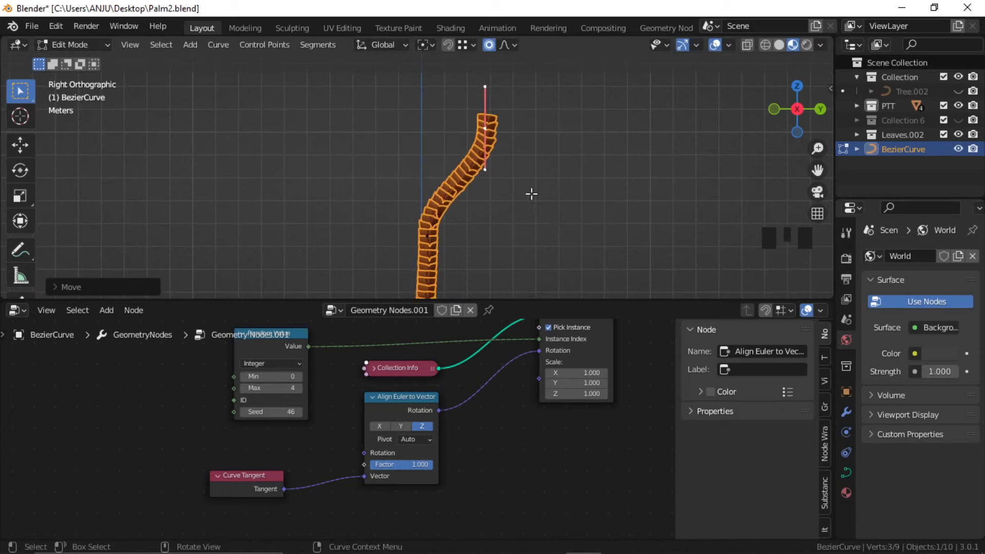
key(g)
click(506, 184)
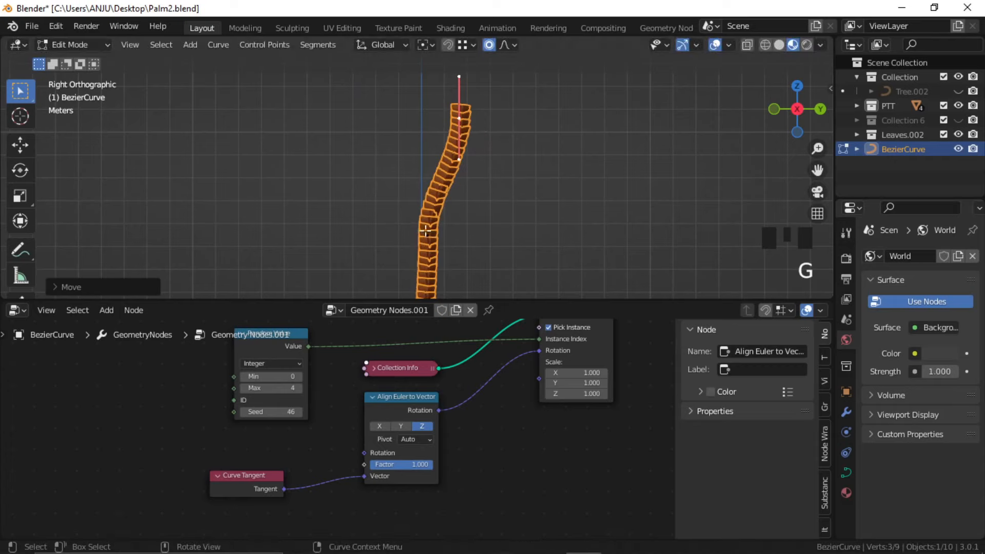
Rotate the control point below the tip so its upper handle leans toward +Y, smoothing the trunk's bend.
click(426, 231)
key(r)
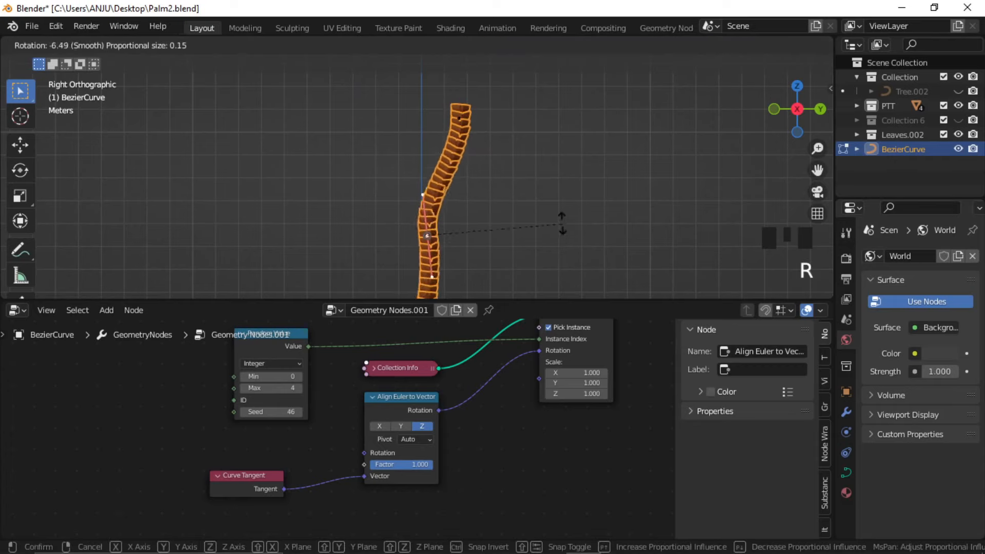
click(523, 222)
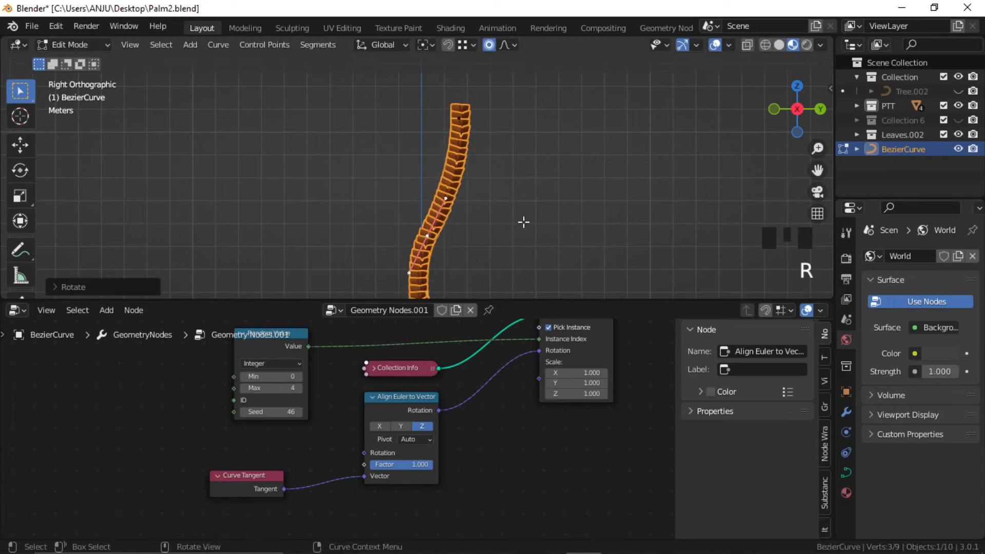
Leave curve editing and set the Resample Curve node's Length to 0.5 m to space the trunk segments farther apart.
key(Tab)
scroll(504, 242, down, 1)
scroll(528, 201, up, 2)
middle_drag(528, 206, 570, 220)
click(520, 296)
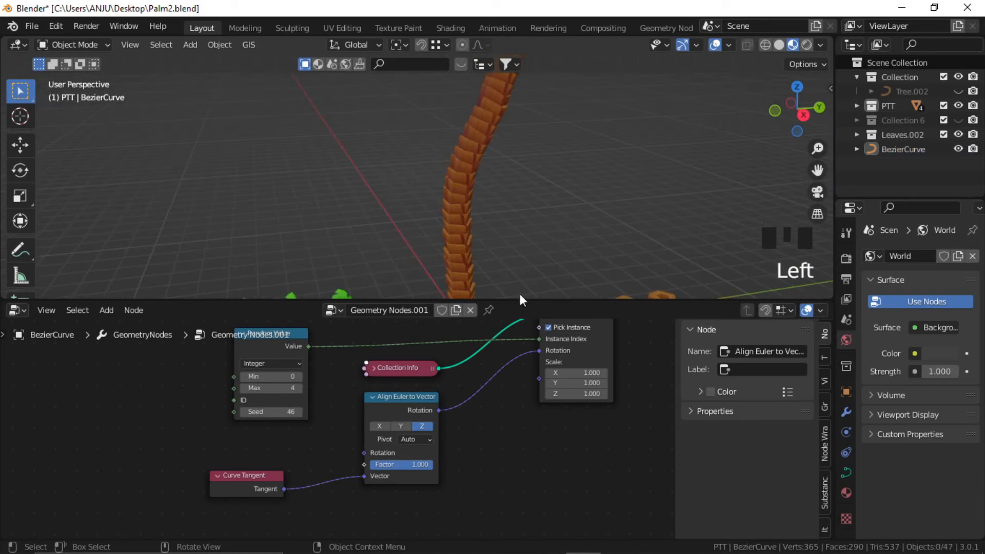
drag(560, 299, 565, 208)
middle_drag(500, 371, 499, 475)
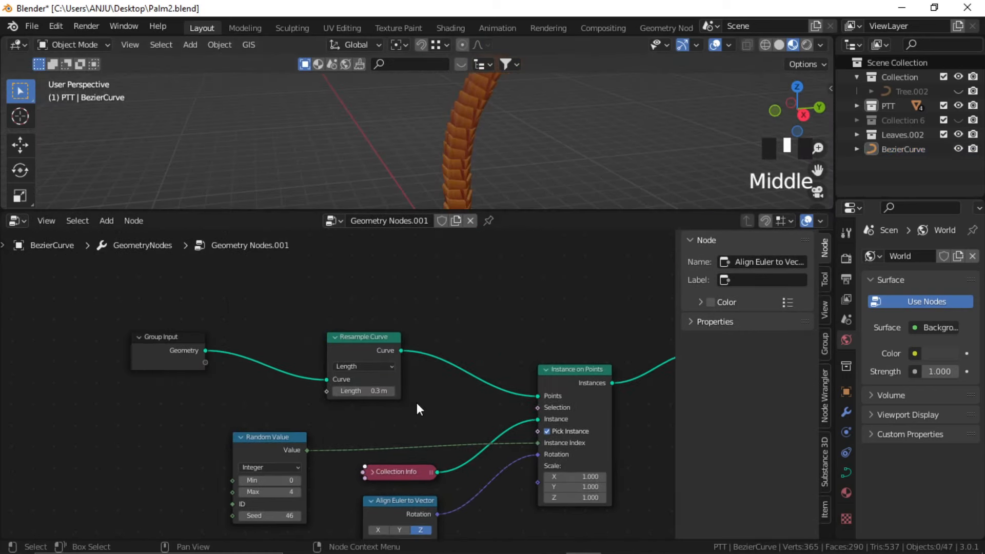
scroll(419, 404, up, 3)
middle_drag(420, 405, 425, 450)
click(391, 437)
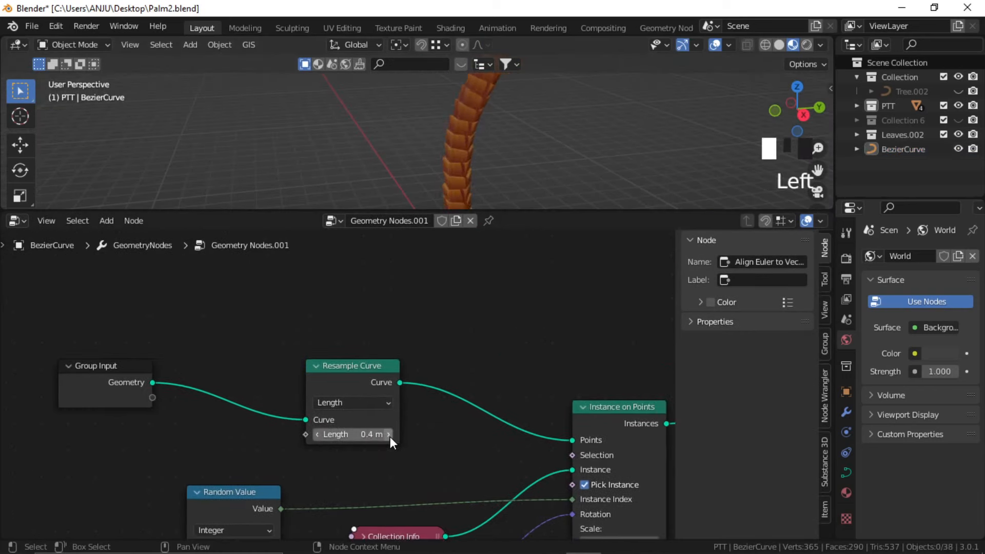
click(390, 435)
scroll(512, 147, down, 4)
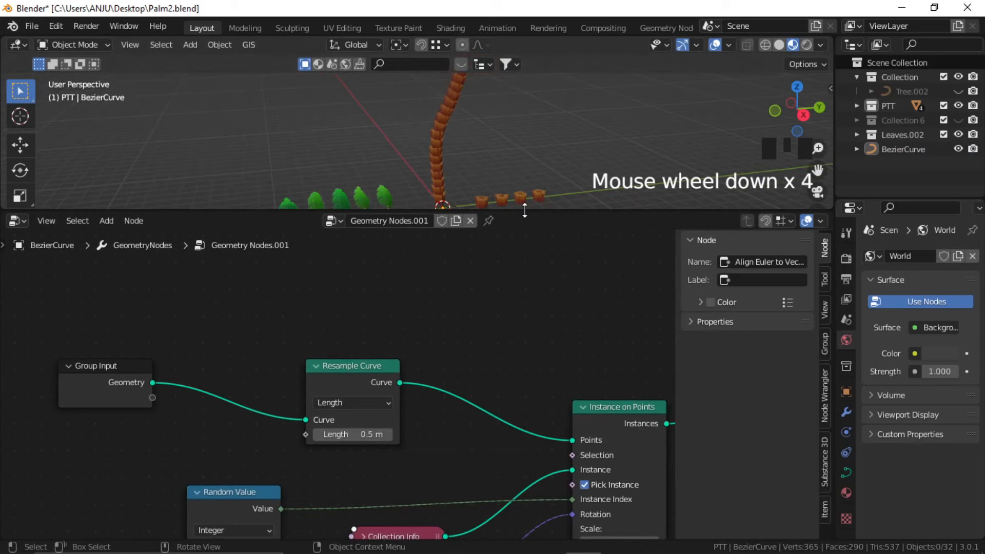
drag(524, 211, 546, 304)
scroll(498, 272, up, 2)
middle_drag(464, 406, 452, 367)
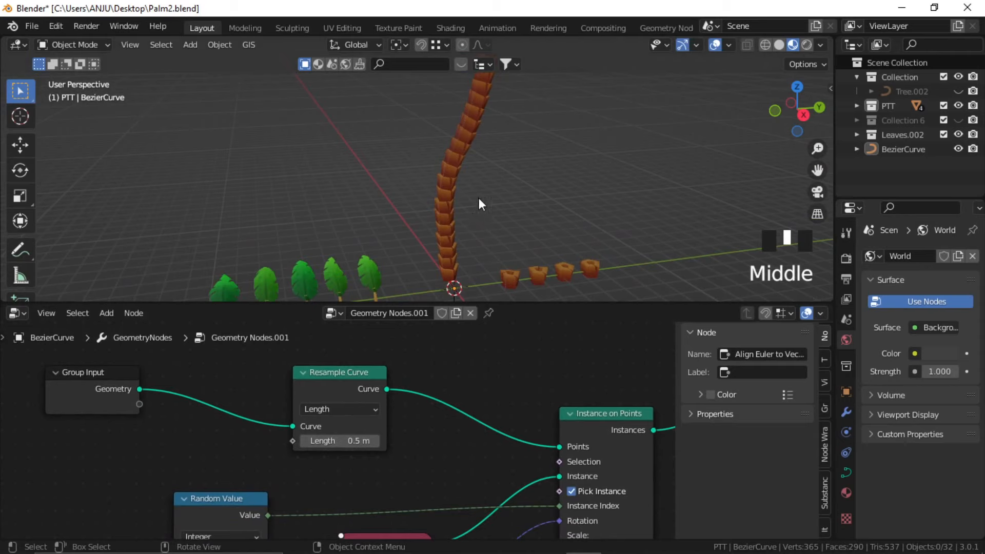
Add a Curve Parameter node and place it just below the Curve Tangent node.
scroll(510, 390, down, 4)
middle_drag(510, 390, 503, 272)
click(473, 448)
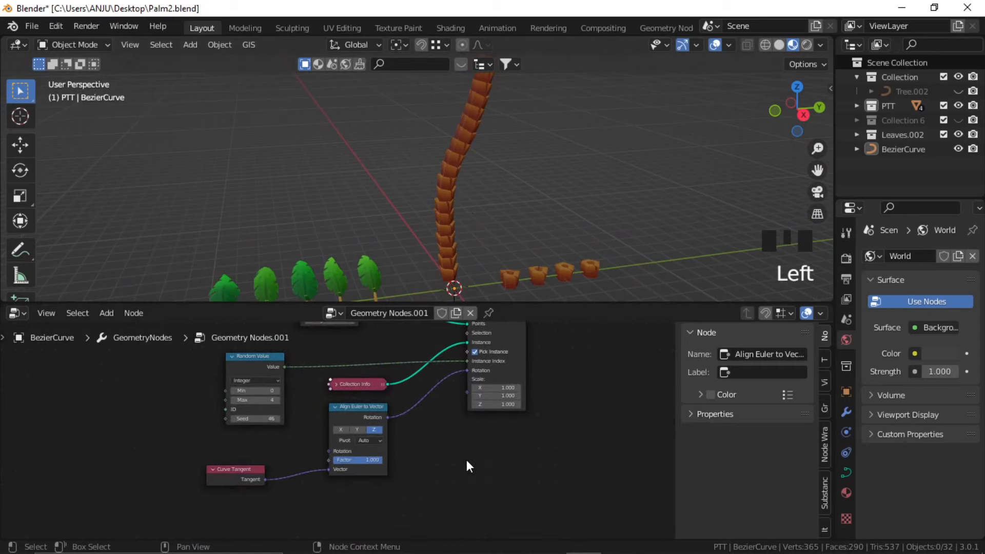
key(shift+a)
click(430, 259)
text(c)
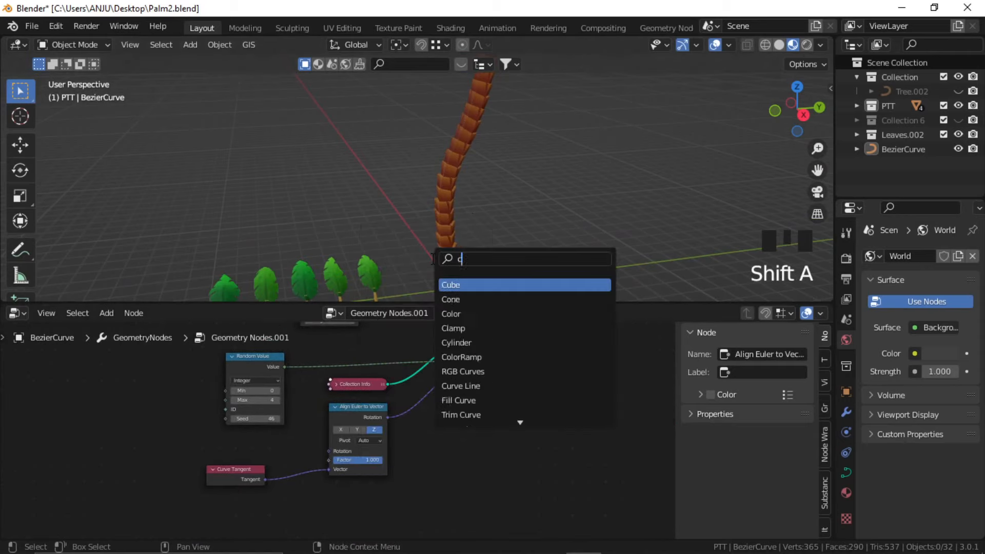
text(urvep)
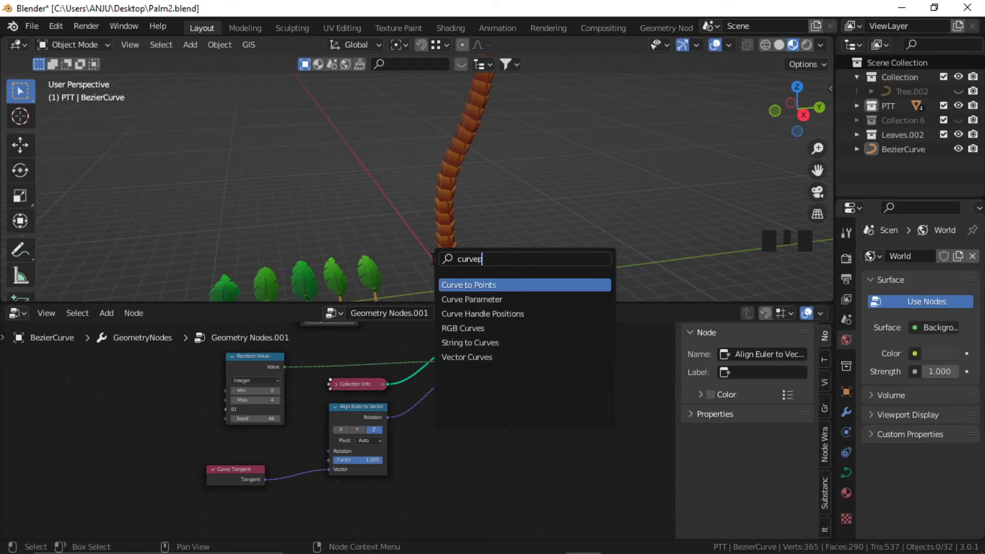
key(Down)
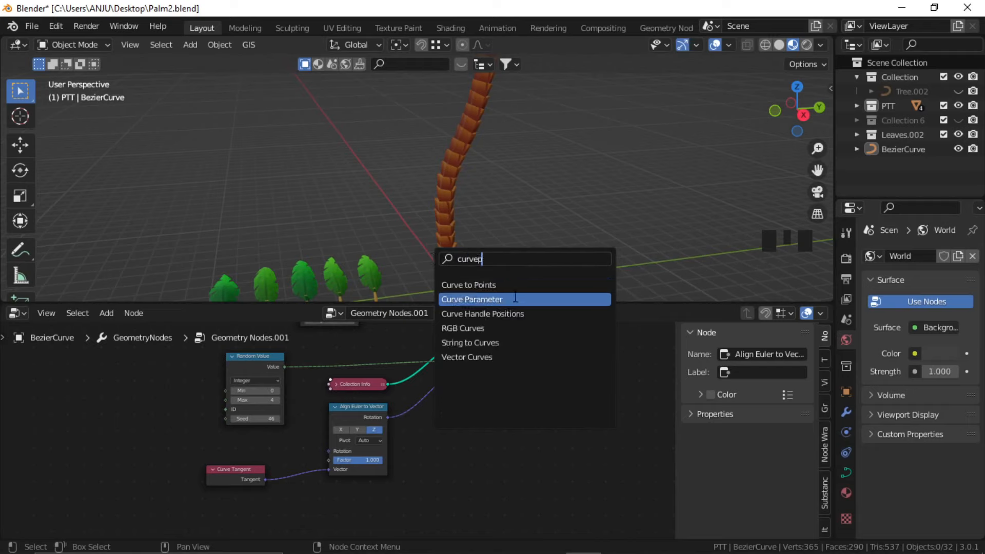
key(Return)
click(383, 539)
scroll(436, 452, up, 3)
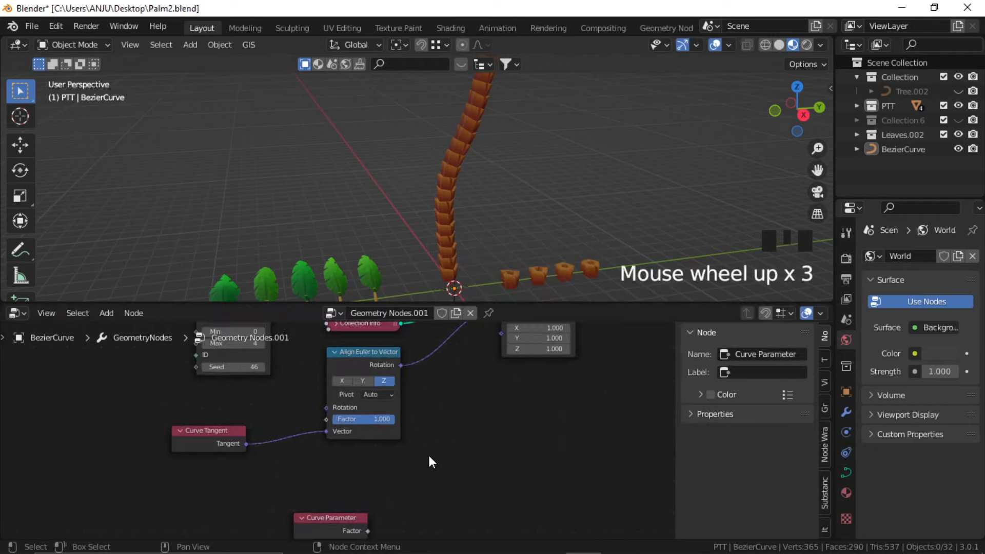
middle_drag(407, 500, 402, 494)
drag(340, 509, 295, 464)
click(406, 456)
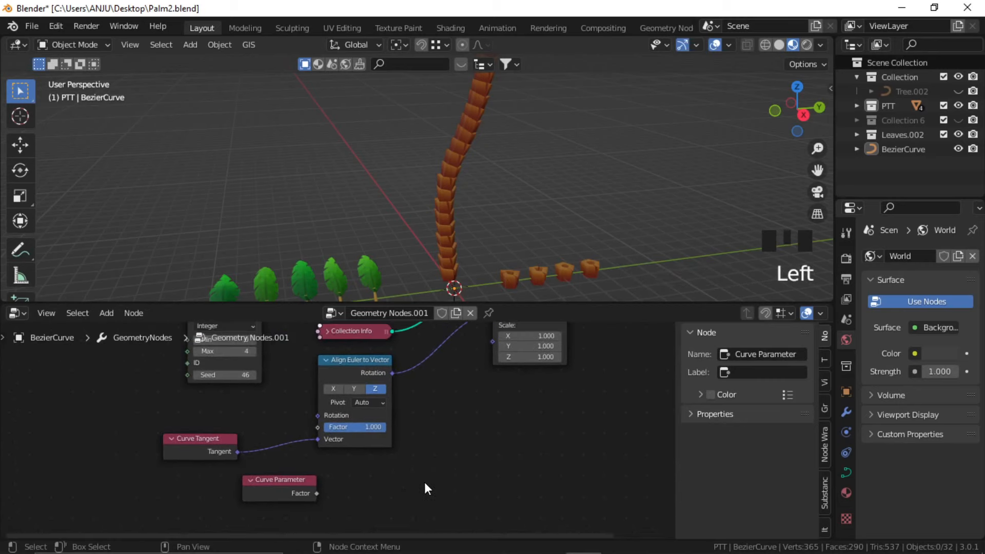
Add a ColorRamp node beside Curve Parameter and link the Curve Parameter's Factor output to its Fac input.
key(shift+a)
click(381, 259)
text(col)
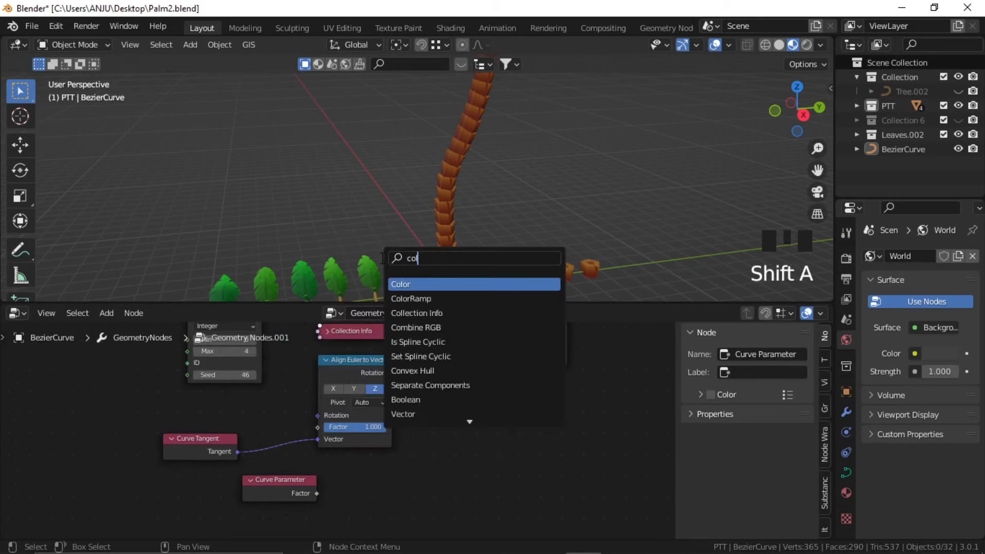
click(410, 298)
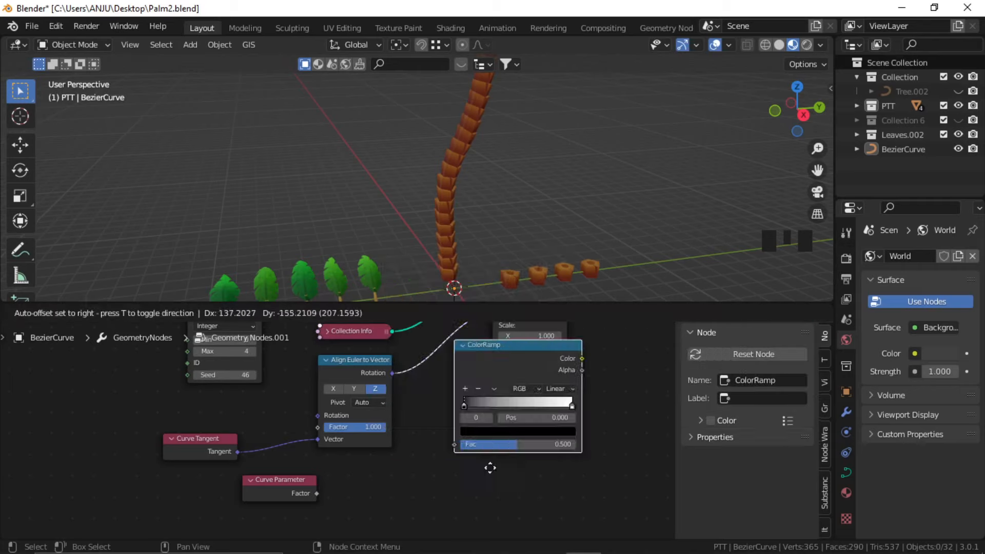
click(389, 486)
middle_drag(389, 486, 370, 421)
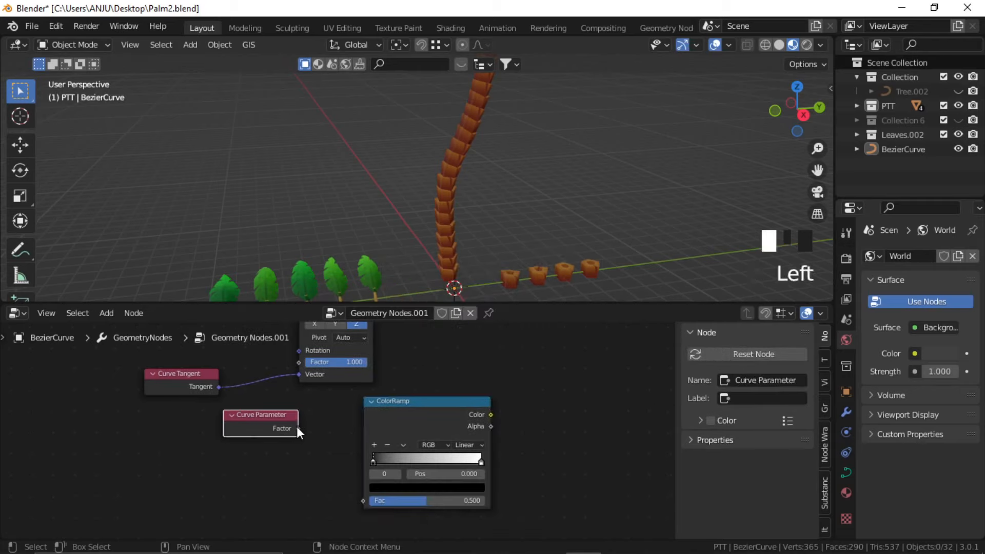
drag(297, 427, 368, 498)
Link the ColorRamp's Color output to the Scale input of Instance on Points.
middle_drag(500, 423, 462, 518)
scroll(430, 493, down, 2)
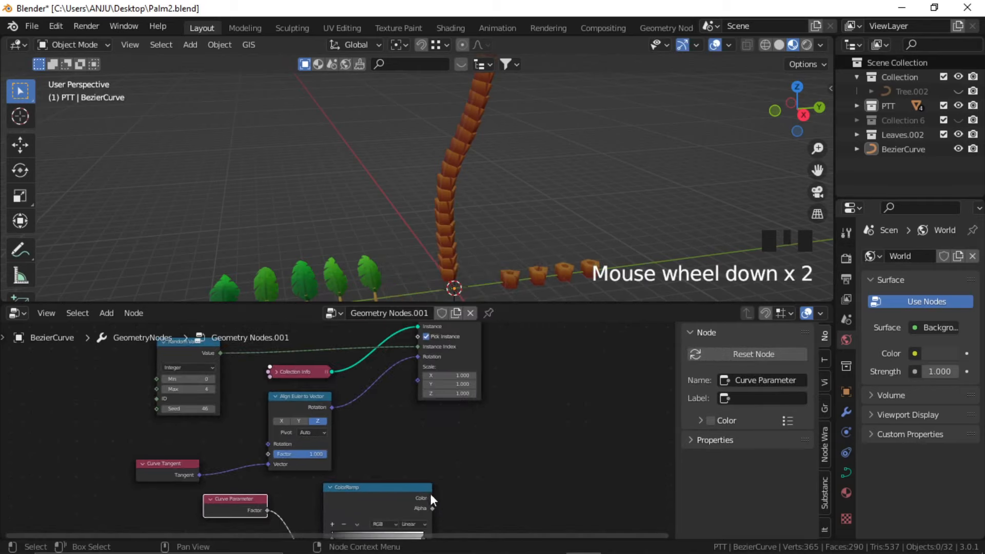
drag(432, 498, 418, 380)
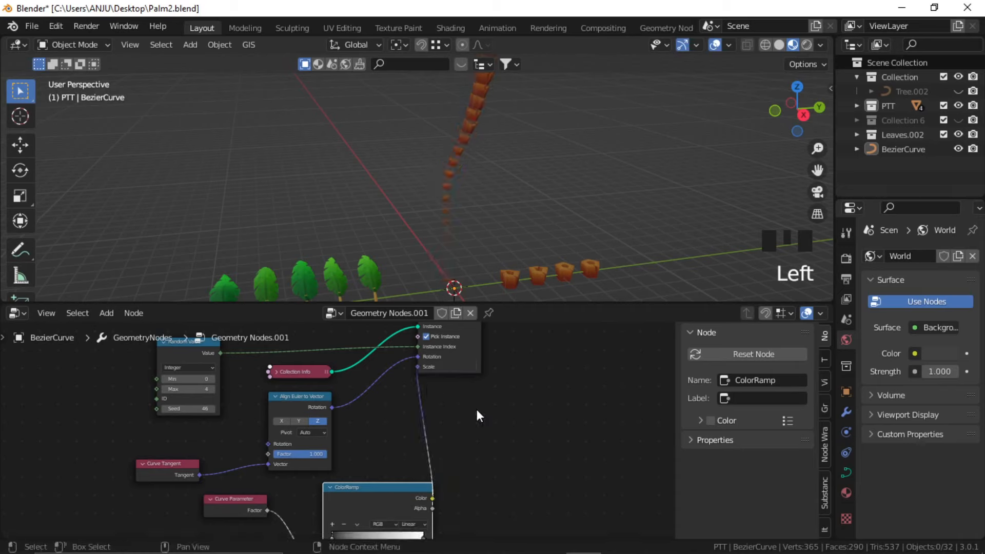
Flip the color ramp so the trunk tapers upward, and shift the ColorRamp and Curve Parameter nodes away from Instance on Points.
middle_drag(490, 420, 510, 426)
middle_drag(511, 335, 518, 303)
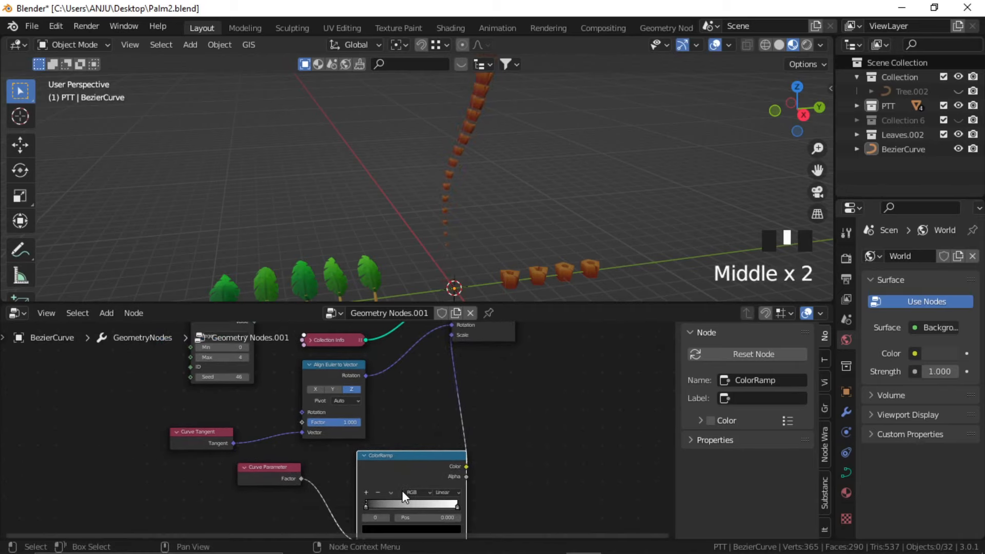
scroll(402, 490, up, 5)
scroll(427, 415, up, 1)
click(413, 442)
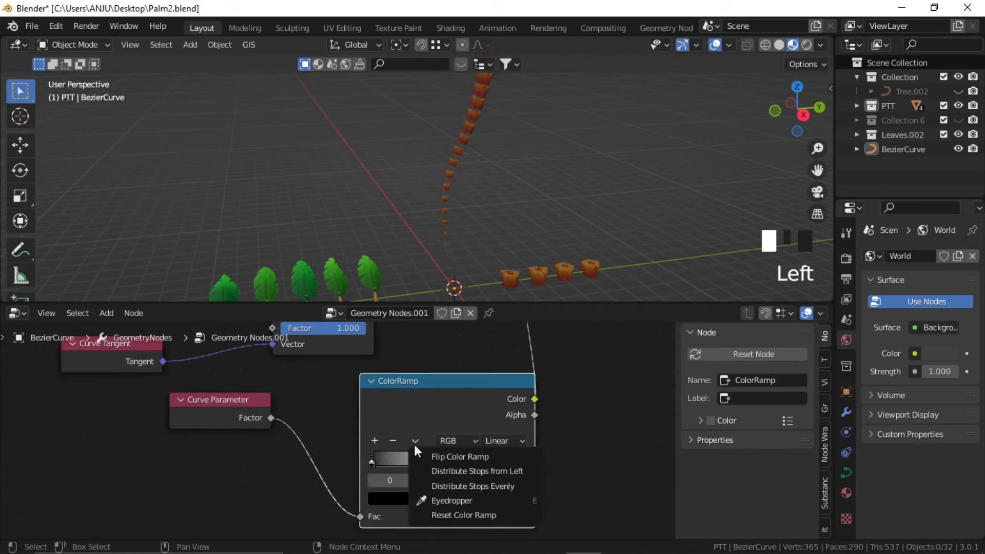
click(467, 458)
scroll(550, 408, down, 1)
scroll(548, 407, down, 2)
middle_drag(464, 398, 439, 456)
drag(428, 454, 396, 456)
drag(268, 467, 229, 469)
Insert a Combine XYZ node into the link between the ColorRamp's Color output and the instances' Scale input.
middle_drag(490, 425, 491, 468)
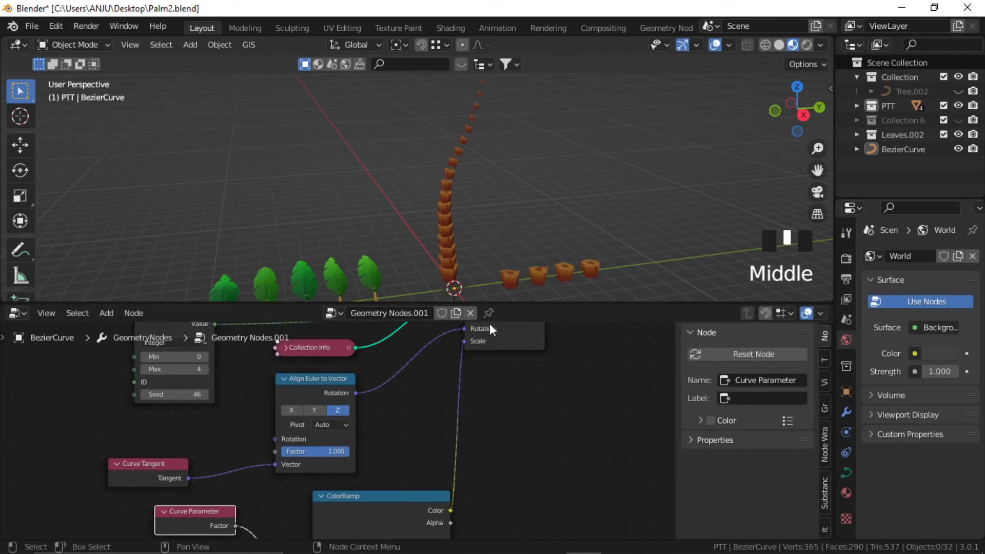
middle_drag(514, 362, 508, 407)
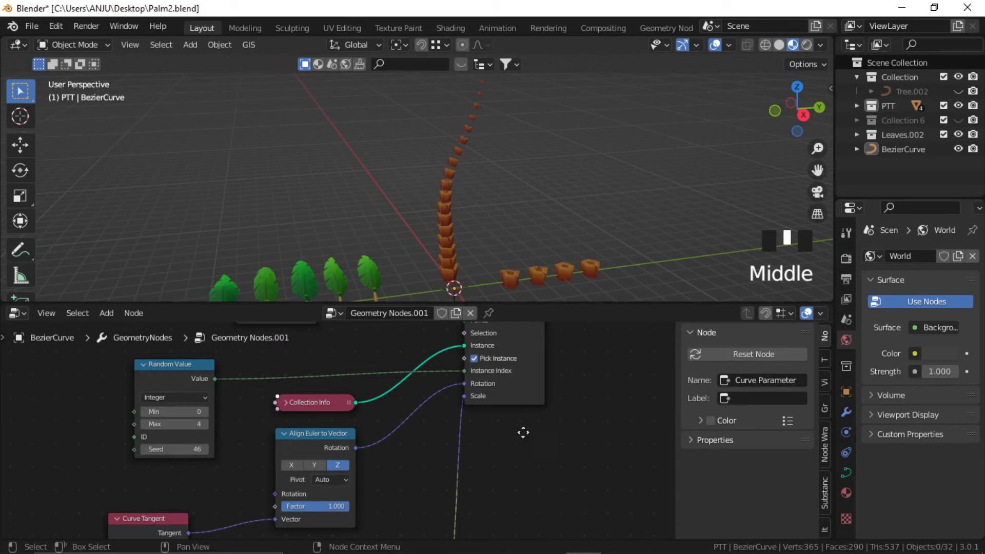
middle_drag(516, 480, 512, 411)
click(513, 411)
key(shift+a)
click(457, 259)
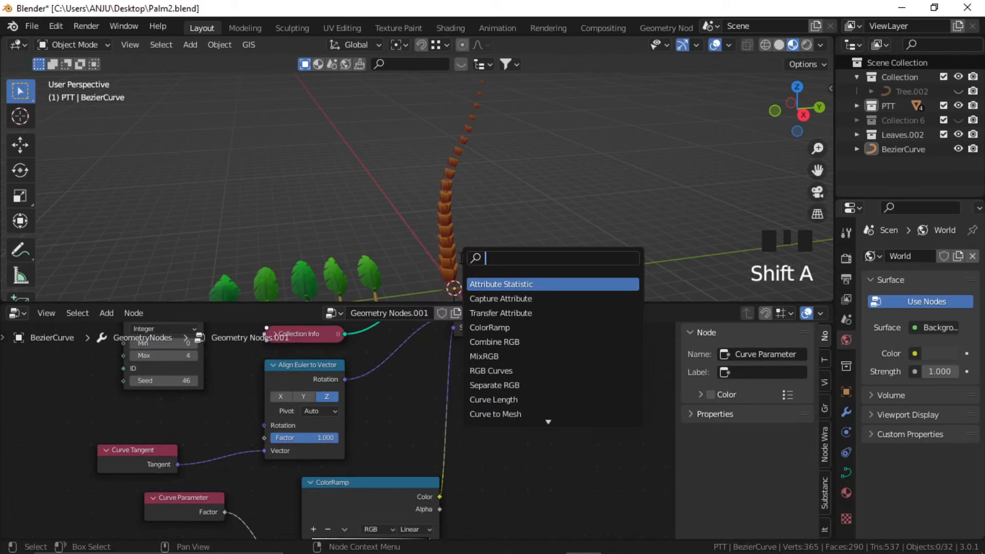
text(com)
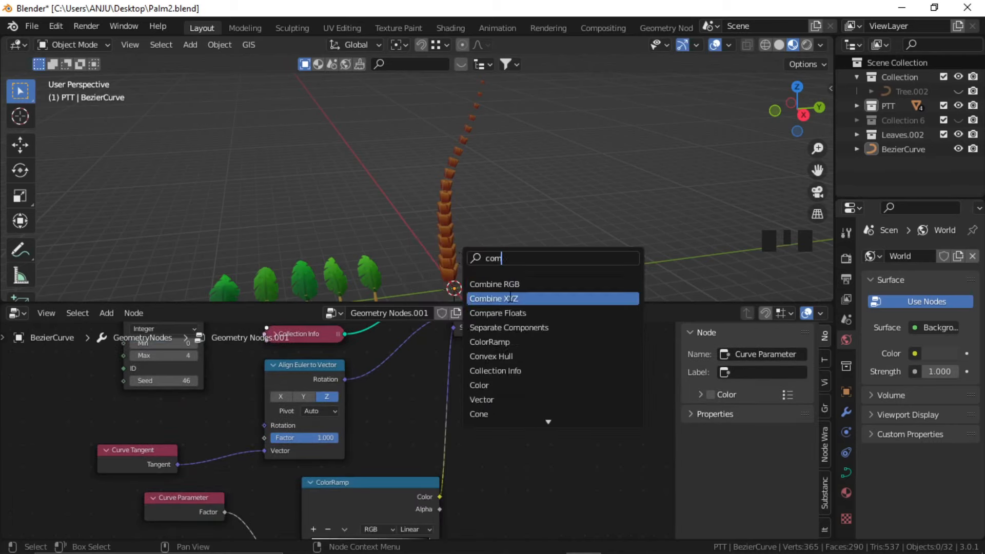
click(494, 299)
click(533, 423)
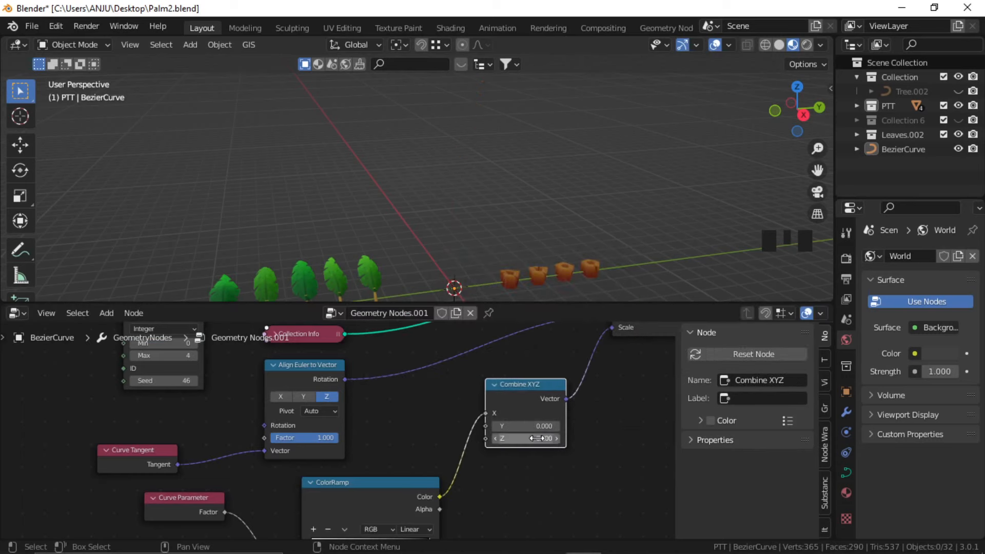
Link the ColorRamp's Color output to the Combine XYZ node's Y input as well, and set Z to 1.
middle_drag(493, 479, 443, 475)
drag(389, 493, 436, 423)
middle_drag(436, 424, 357, 449)
click(400, 458)
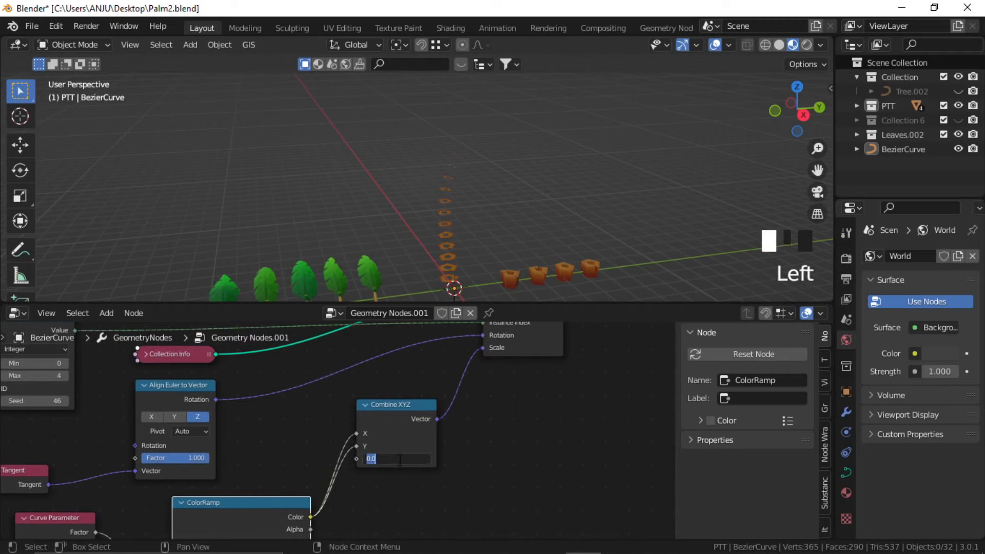
key(Return)
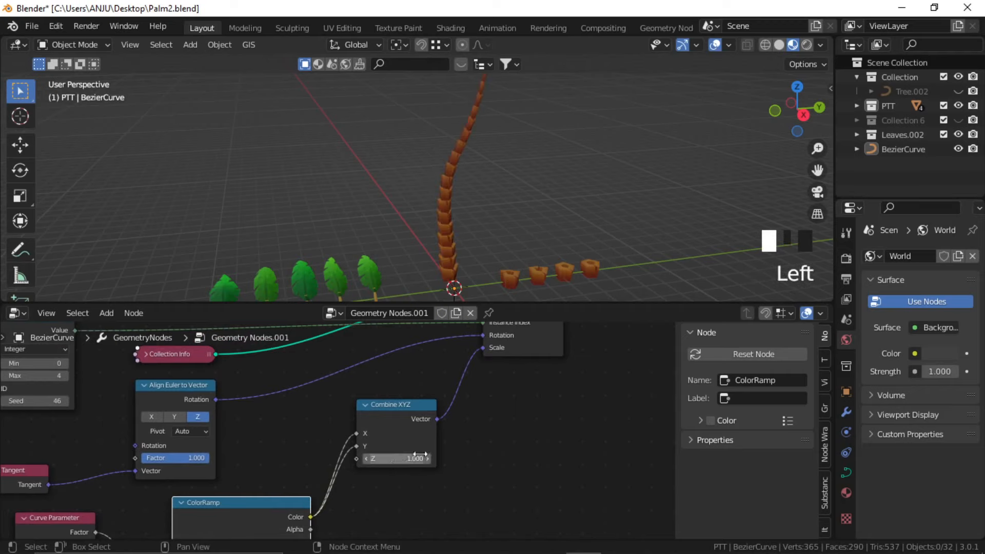
Add a stop to the ColorRamp at a position of about 0.93 and set its color Value to 0.429.
click(593, 223)
shift+middle_drag(579, 225, 506, 188)
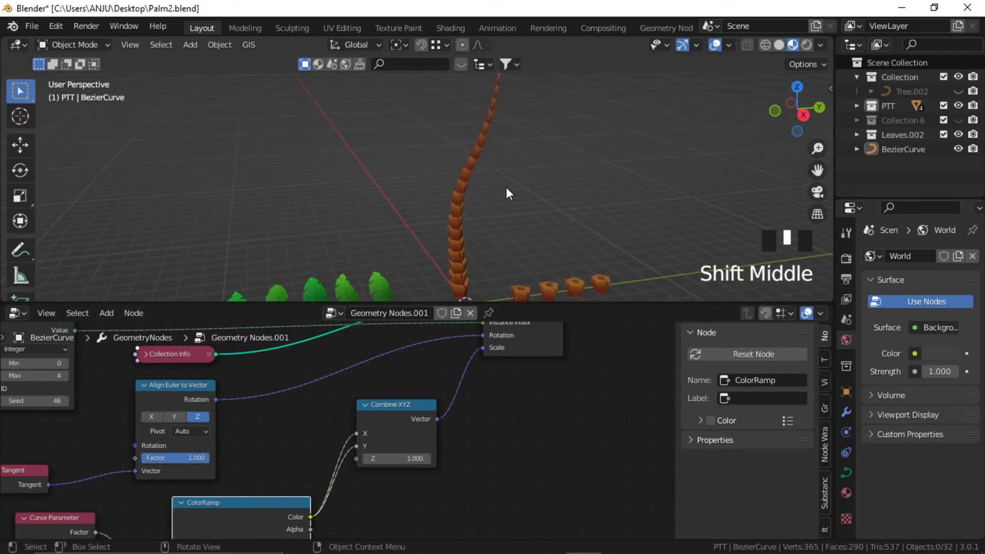
scroll(519, 214, up, 2)
scroll(520, 214, down, 2)
middle_drag(472, 440, 542, 343)
scroll(427, 408, up, 3)
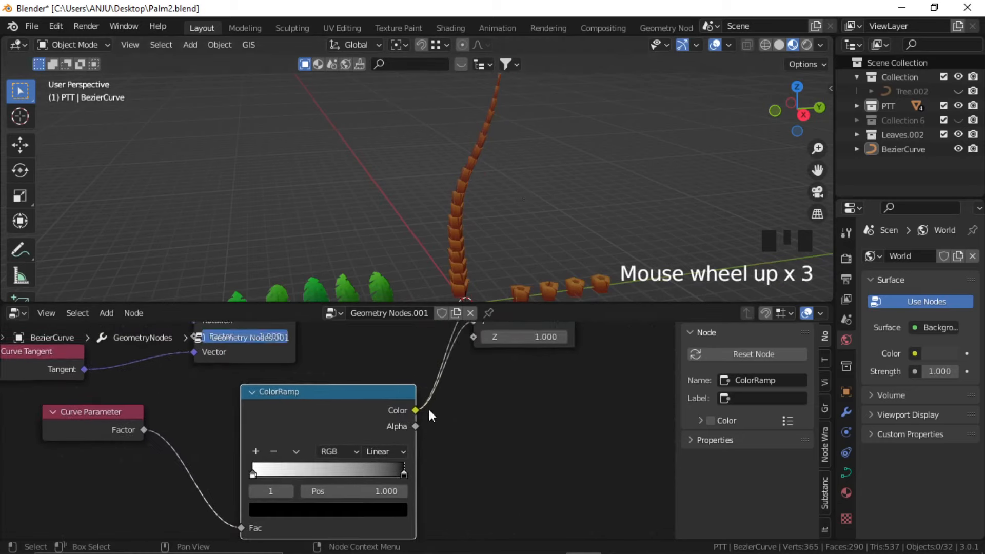
middle_drag(429, 414, 464, 386)
click(438, 446)
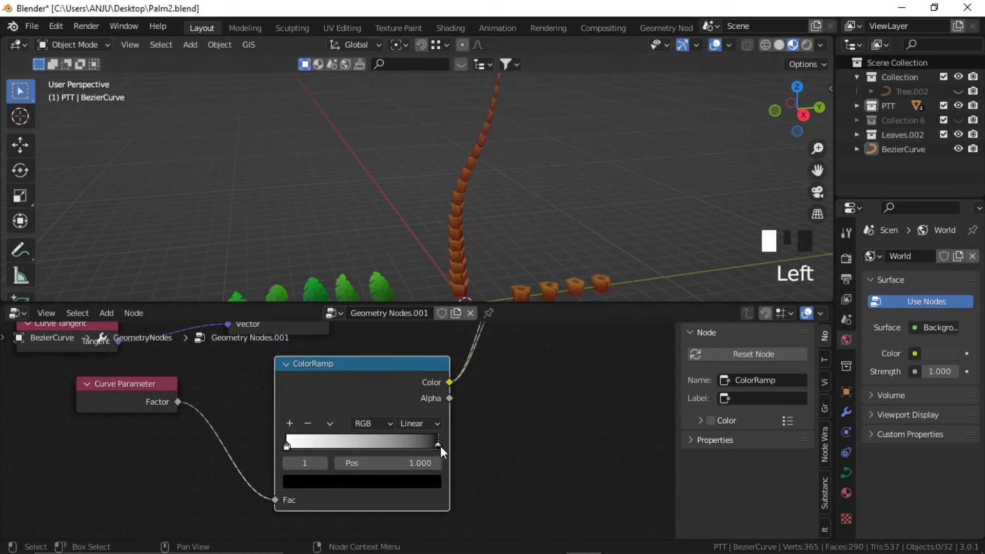
shift+middle_drag(518, 173, 476, 285)
shift+middle_drag(489, 245, 510, 163)
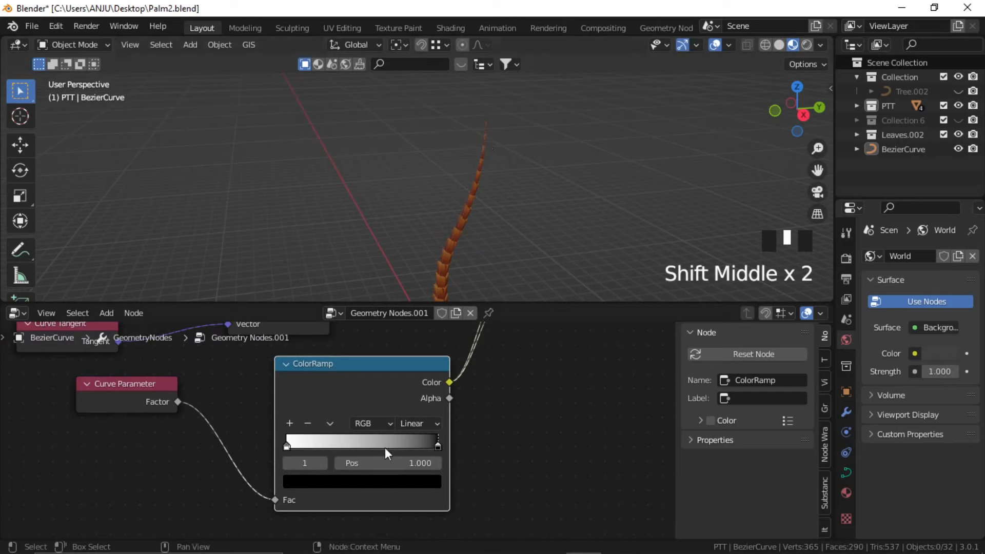
click(290, 423)
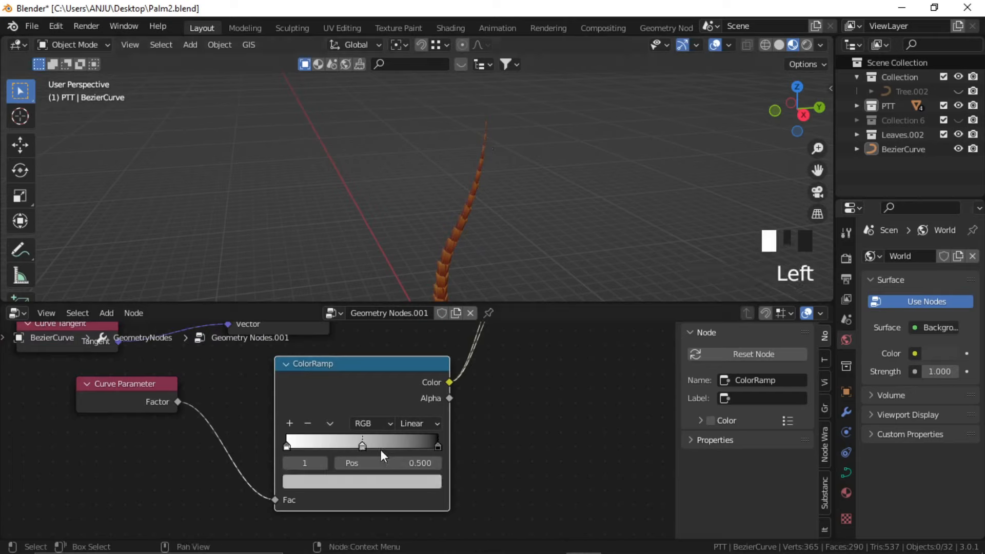
drag(364, 448, 426, 448)
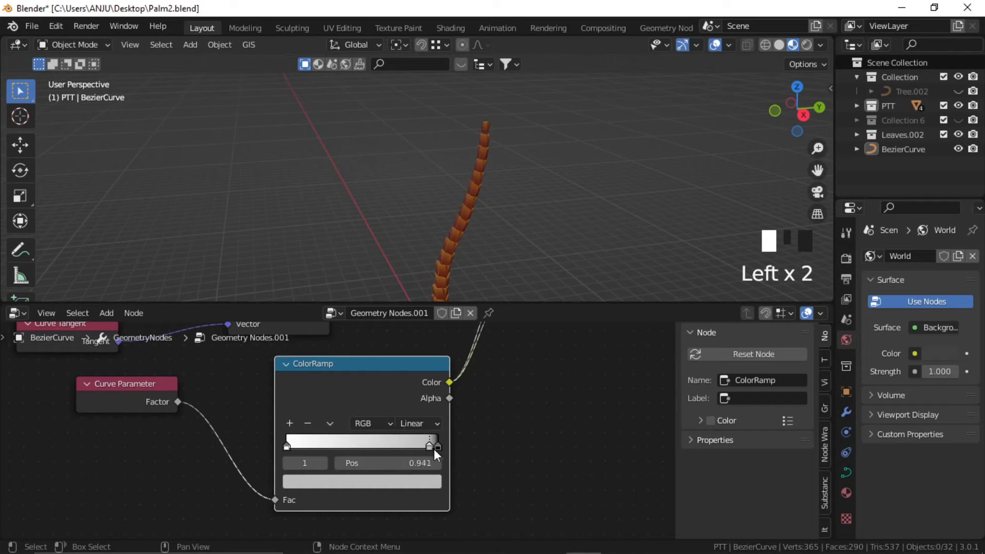
click(400, 481)
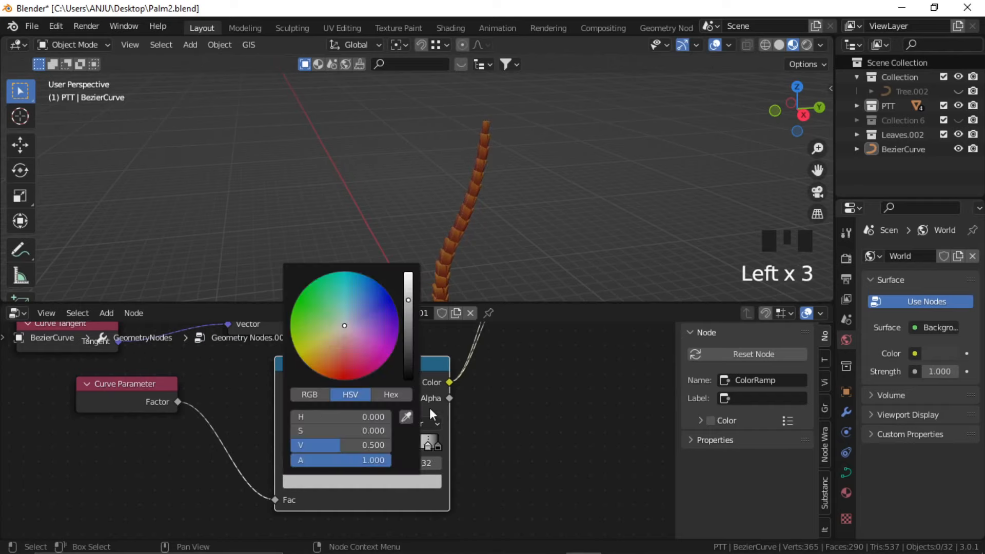
mouse_move(409, 300)
mouse_down()
mouse_move(409, 317)
mouse_move(408, 306)
mouse_up()
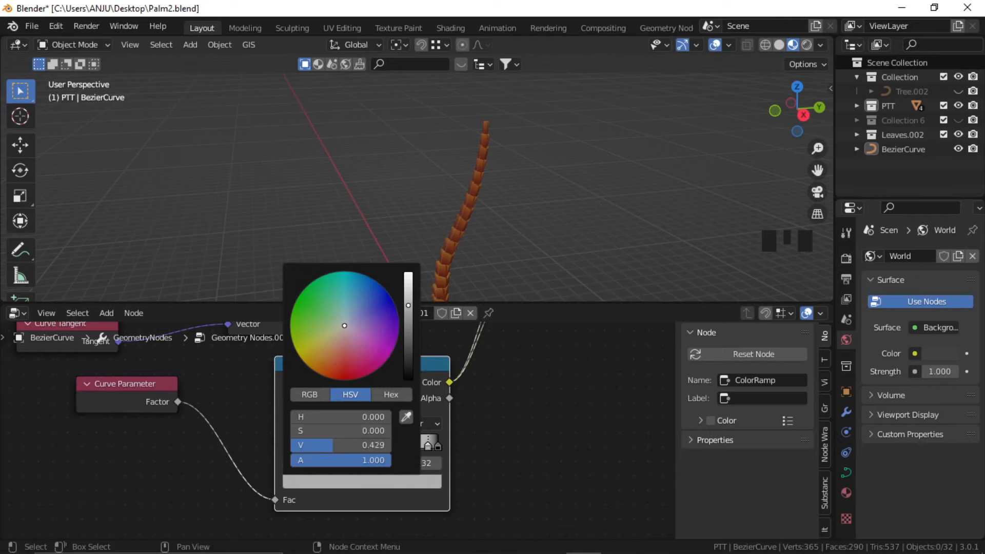
Insert a Rotate Instances node into the link between Instance on Points and Group Output.
middle_drag(495, 201, 460, 208)
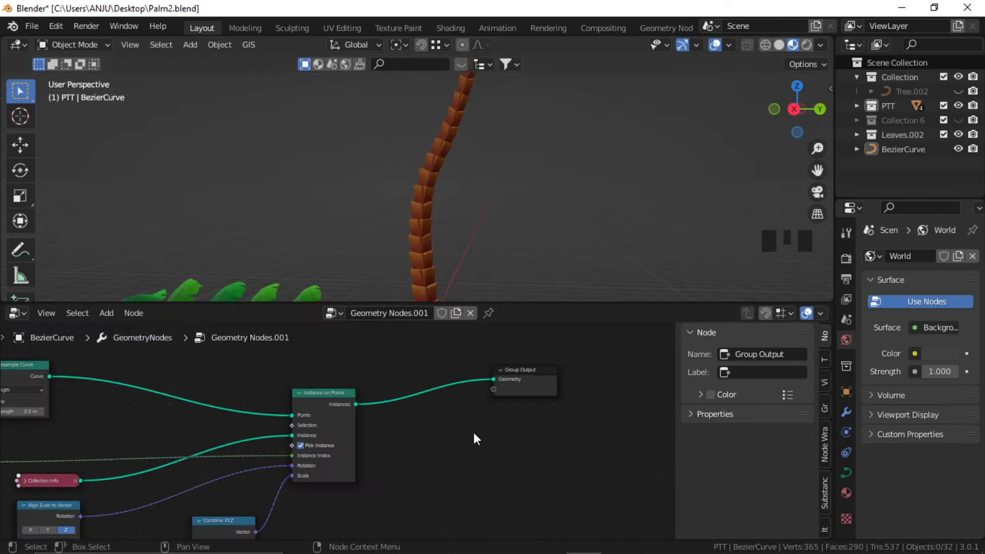
key(shift+a)
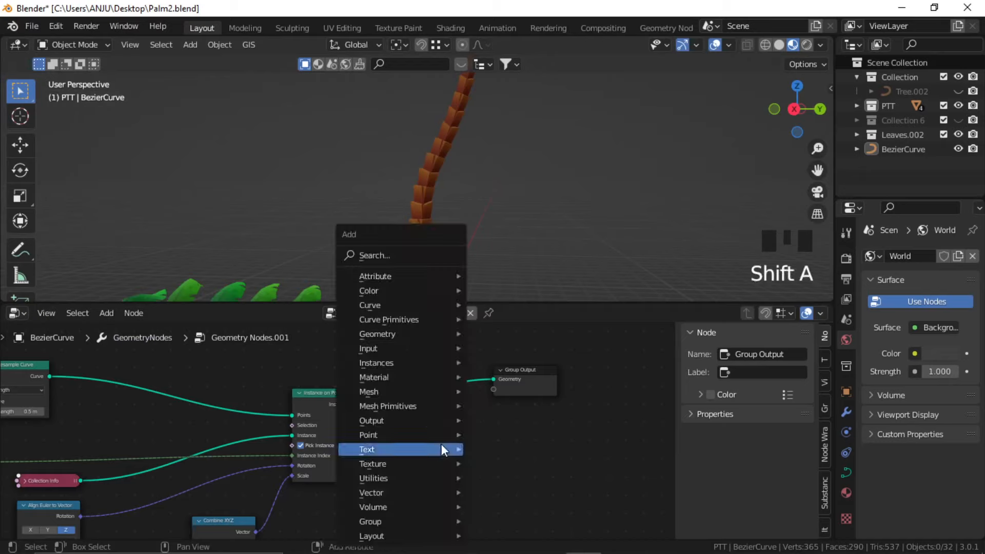
click(394, 257)
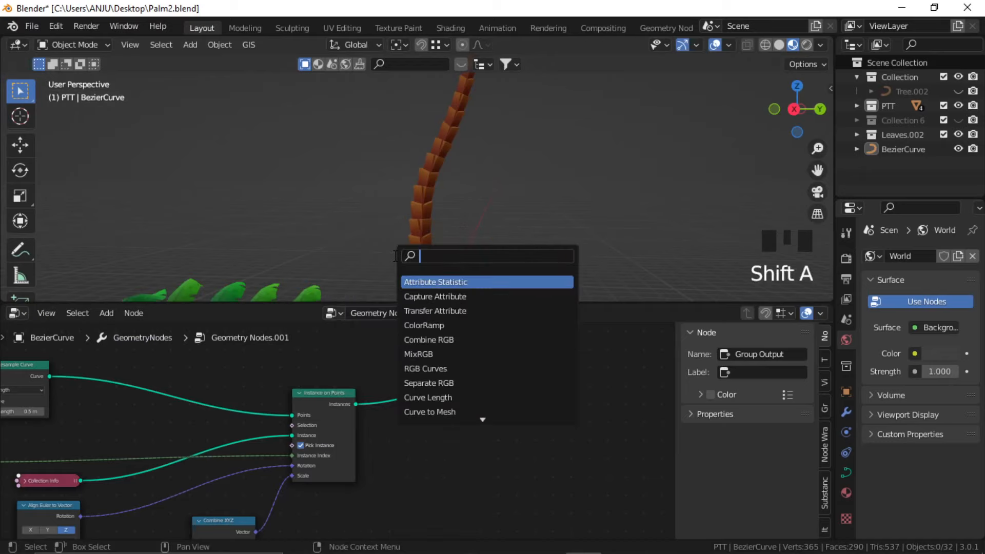
text(roat)
key(BackSpace)
key(BackSpace)
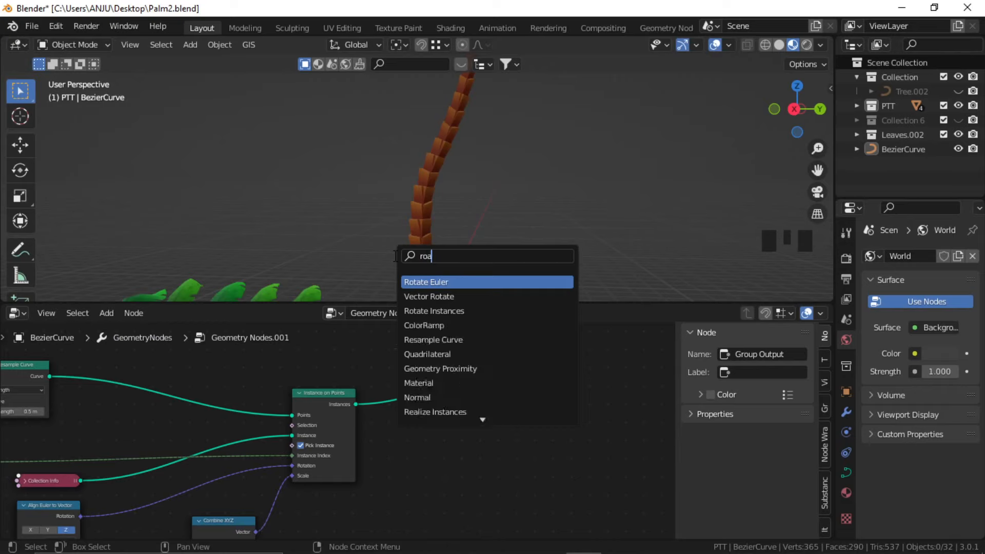
text(ta)
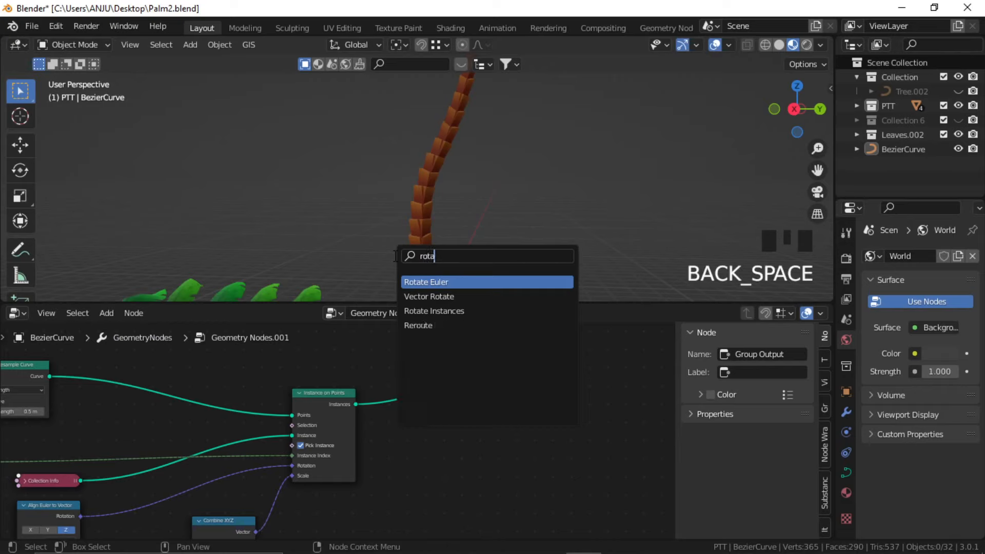
click(446, 311)
click(533, 474)
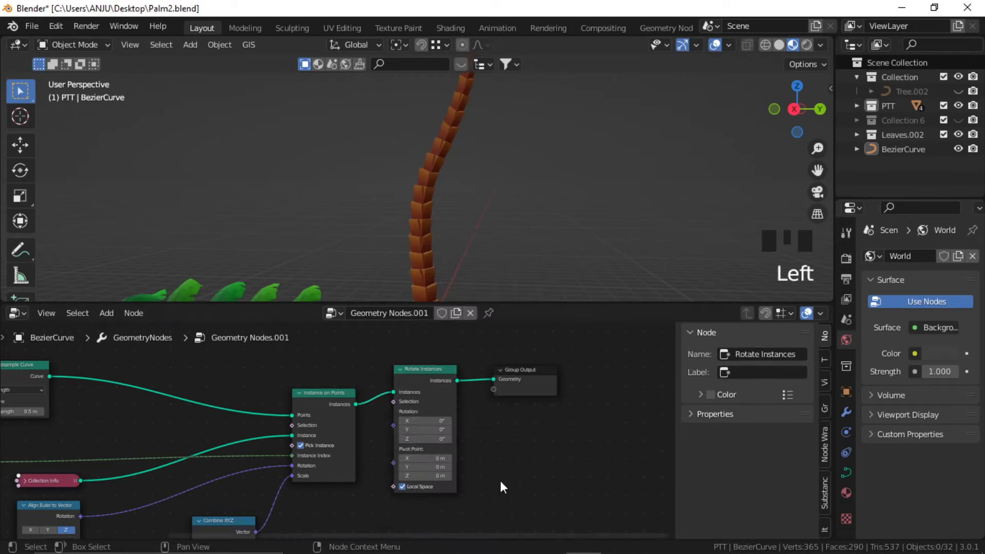
Add a Random Value node to the node tree and place it below Instance on Points.
middle_drag(500, 481, 494, 426)
key(shift+a)
click(454, 248)
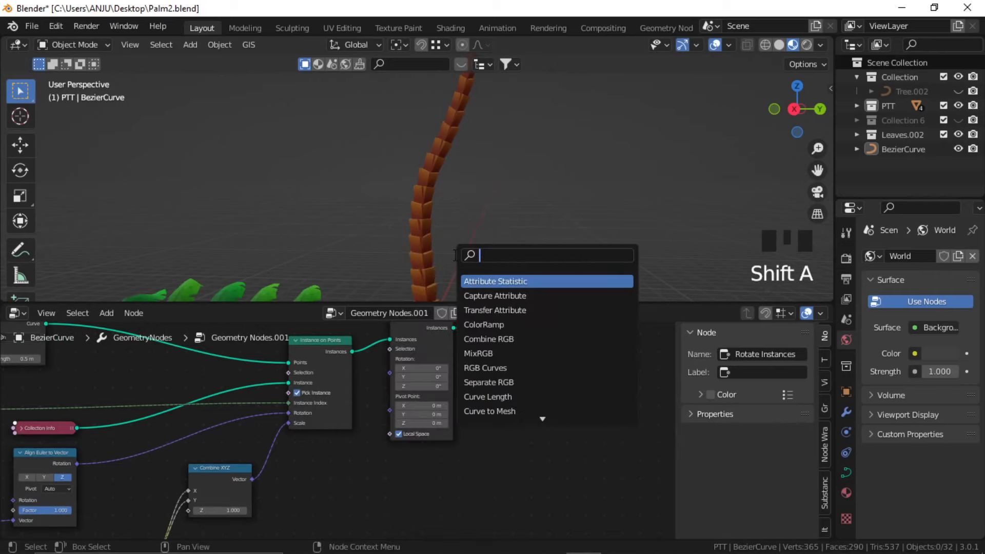
text(ran)
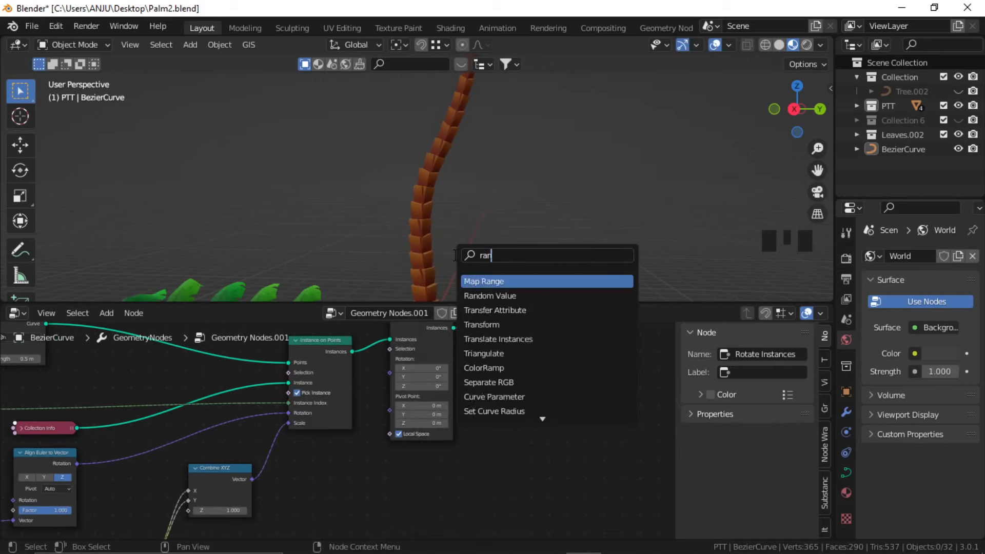
text(dom)
click(513, 283)
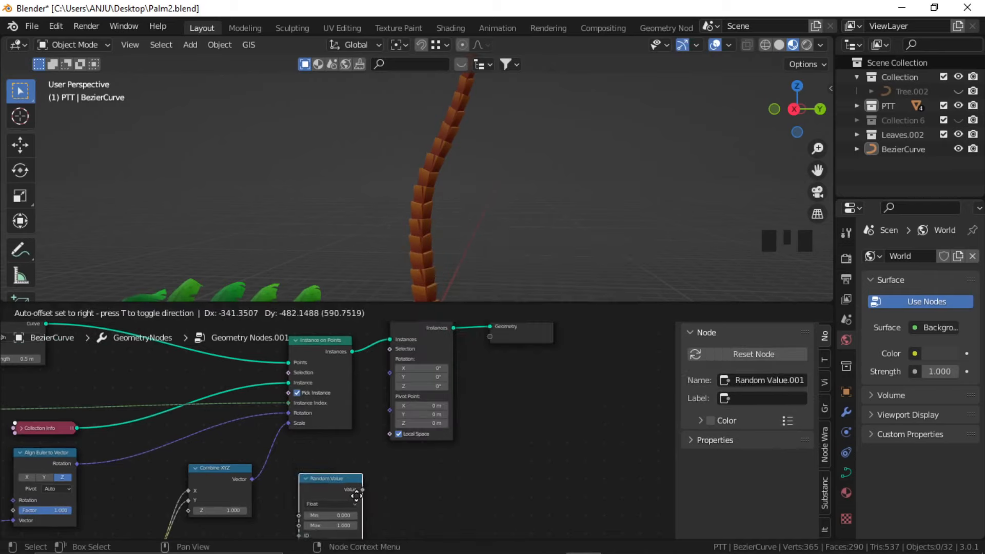
click(374, 488)
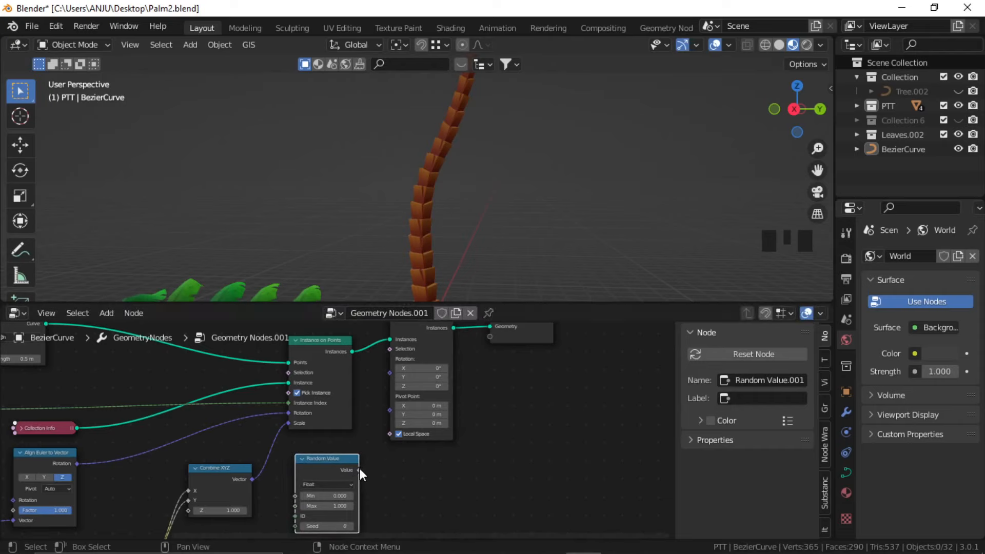
Switch the new Random Value node's data type to Vector and link its Value output to the Rotate Instances node's Rotation input.
click(339, 482)
click(337, 508)
middle_drag(398, 503, 394, 485)
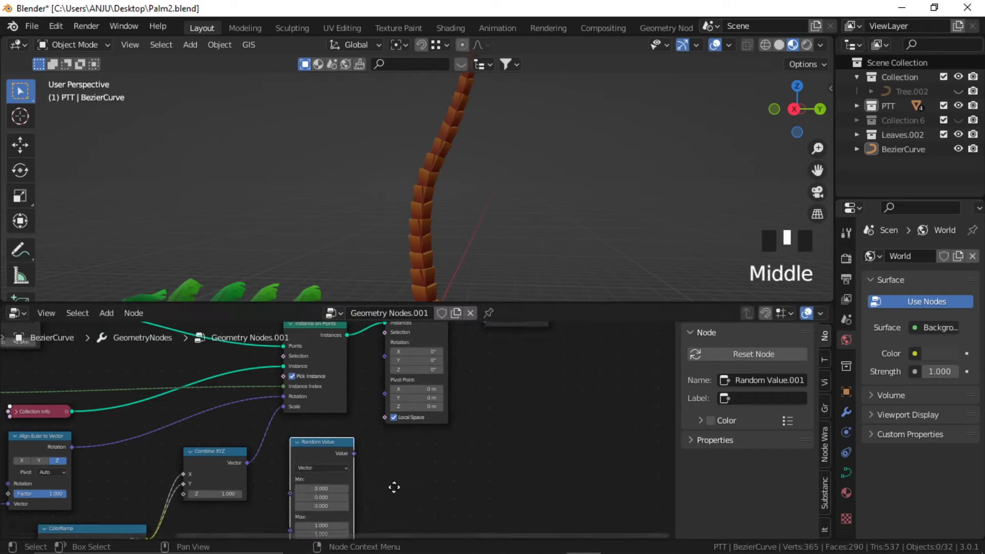
drag(353, 452, 385, 355)
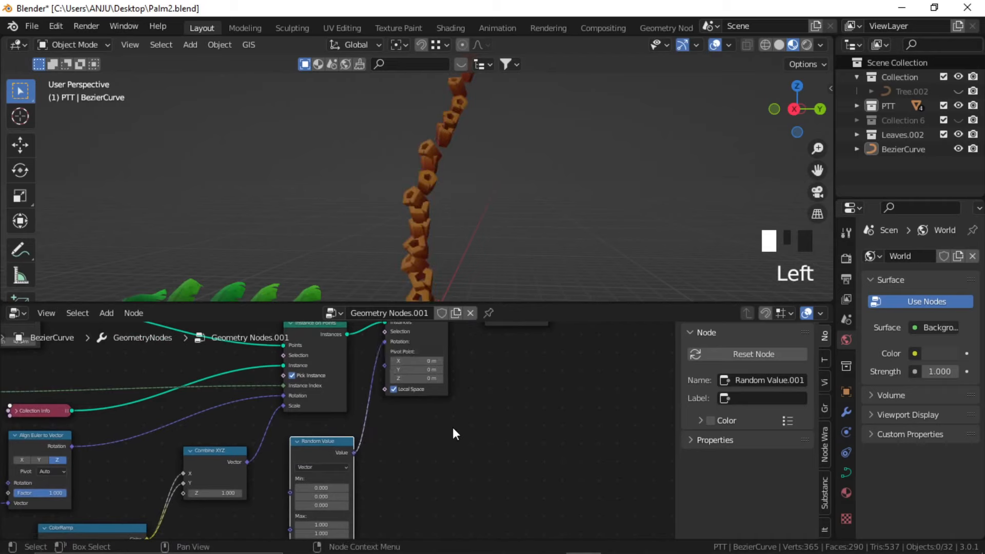
Set the X and Y components of the Random Value node's Min and Max to 0.
middle_drag(452, 427, 418, 450)
scroll(407, 402, up, 2)
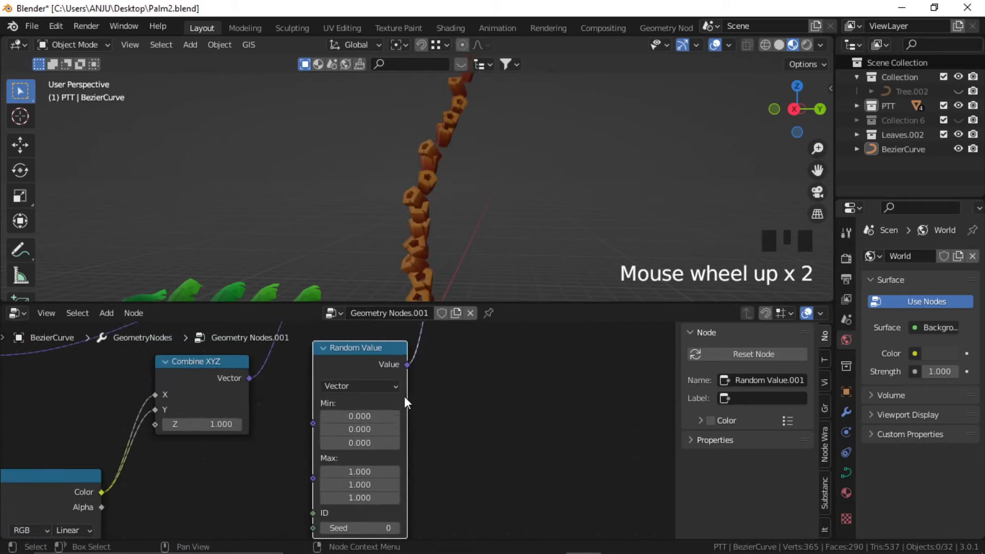
click(365, 414)
drag(366, 414, 366, 429)
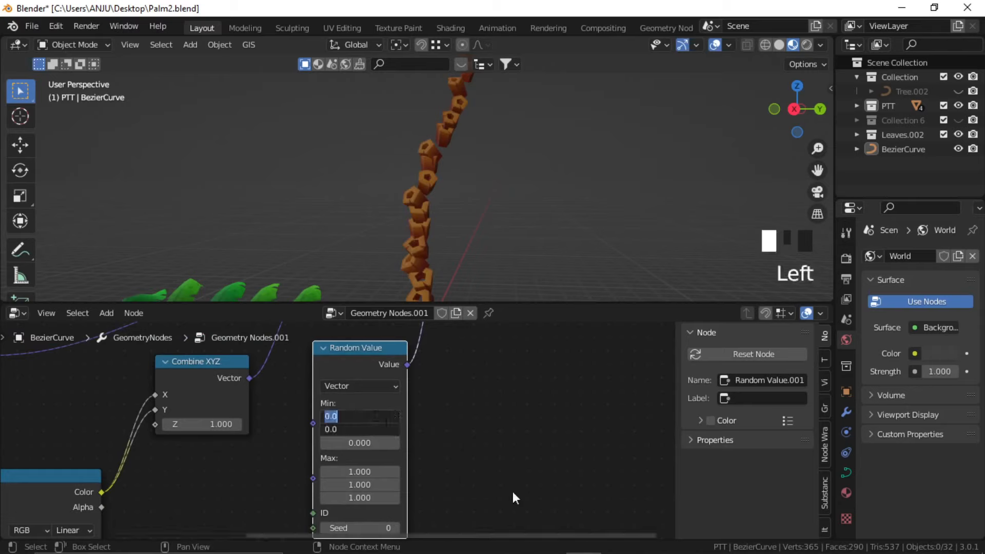
key(Return)
drag(366, 469, 366, 484)
text(0)
key(Return)
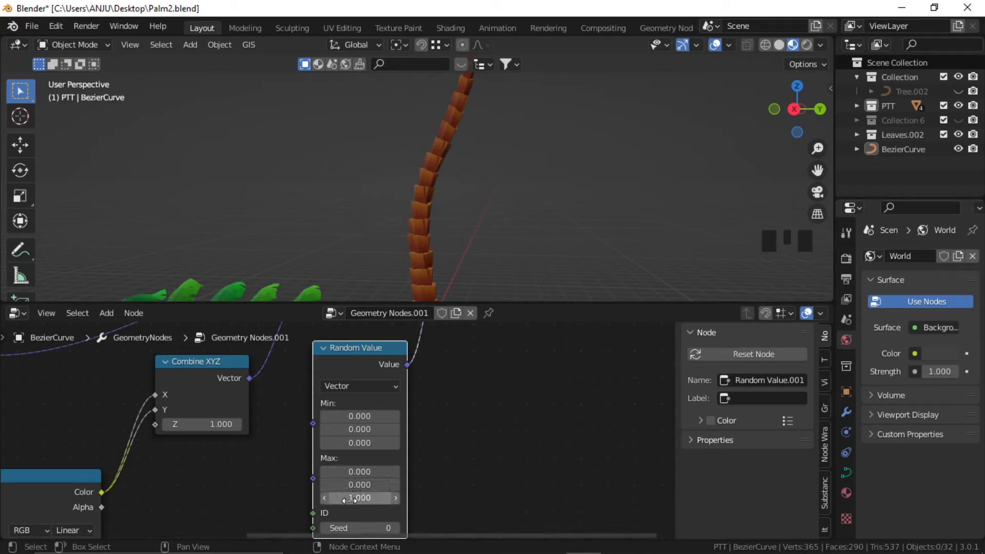
Set the maximum Z of the vector Random Value node in Geometry Nodes.001 to 33.4.
mouse_move(348, 500)
mouse_down()
mouse_move(390, 500)
mouse_move(365, 500)
mouse_up()
click(535, 290)
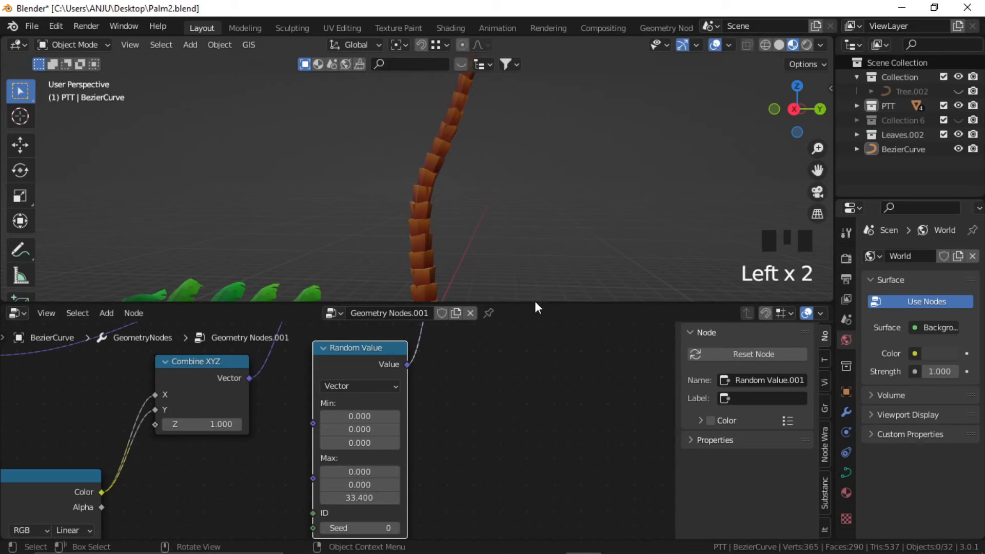
click(535, 303)
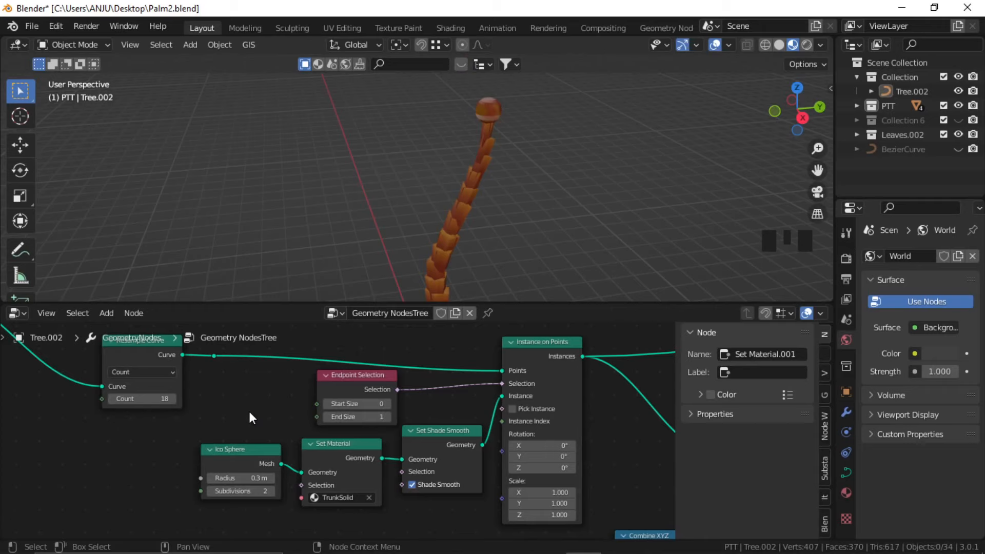
Cut the link that carries the endpoint sphere's Instance on Points output to Join Geometry in the Tree.002 node tree.
middle_drag(450, 393, 427, 426)
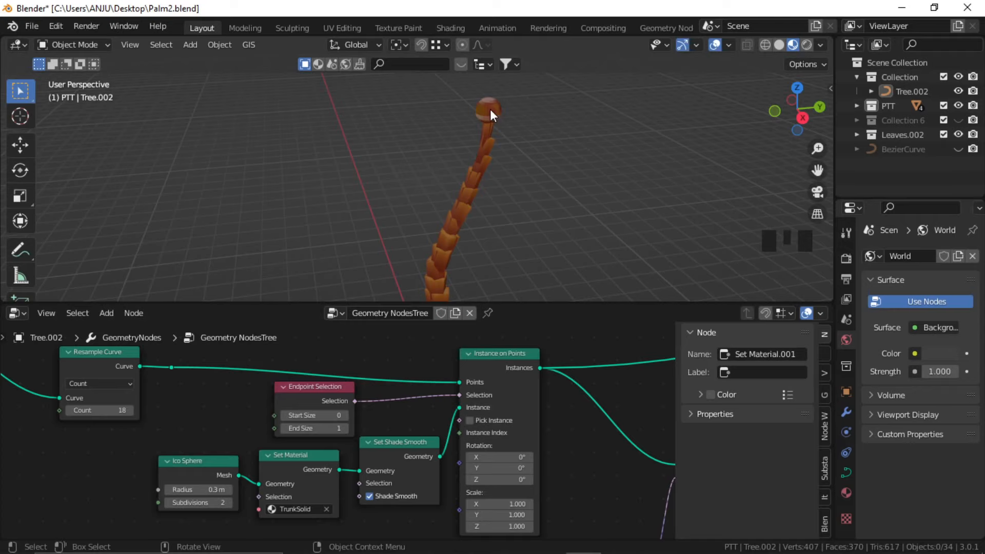
click(299, 405)
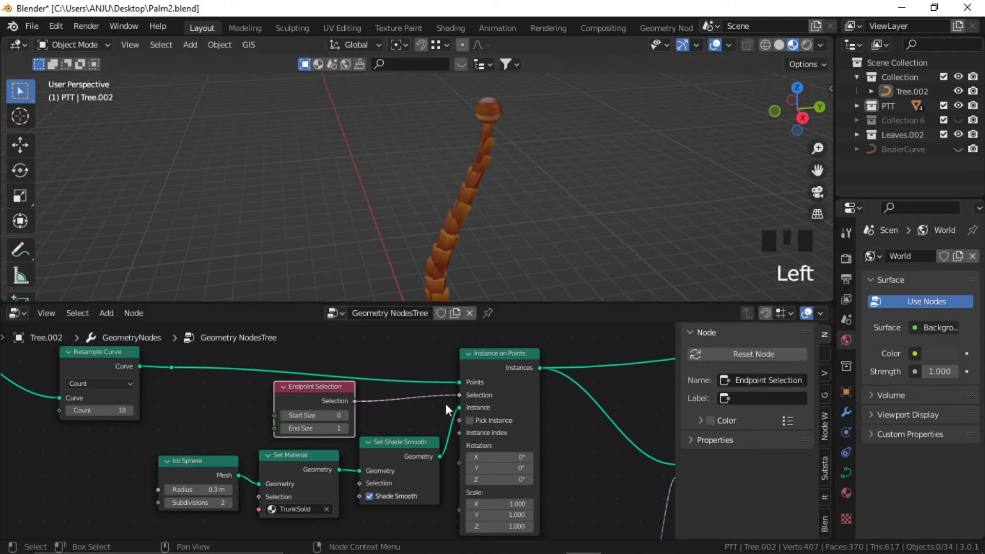
middle_drag(543, 424, 235, 427)
scroll(446, 429, down, 7)
middle_drag(445, 429, 413, 411)
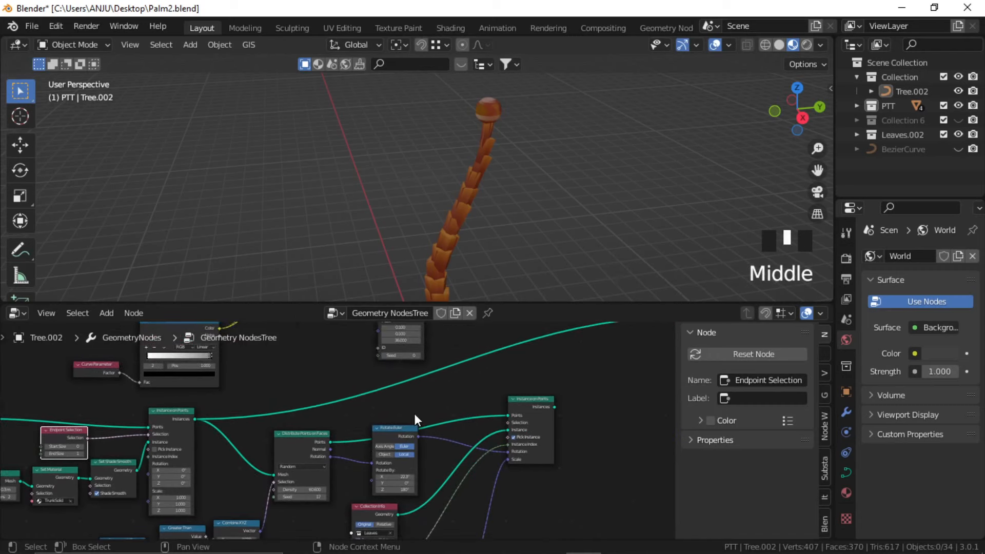
ctrl+right_drag(406, 399, 350, 369)
Connect the Instances output of the leaf Instance on Points node to the Join Geometry input.
middle_drag(510, 436, 426, 428)
middle_drag(470, 400, 535, 365)
scroll(348, 448, up, 4)
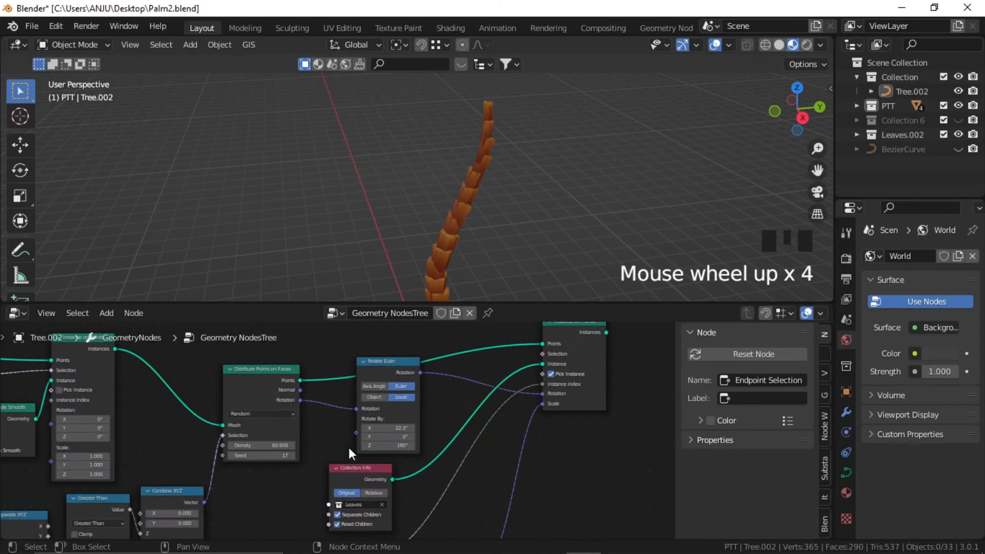
middle_drag(324, 451, 444, 443)
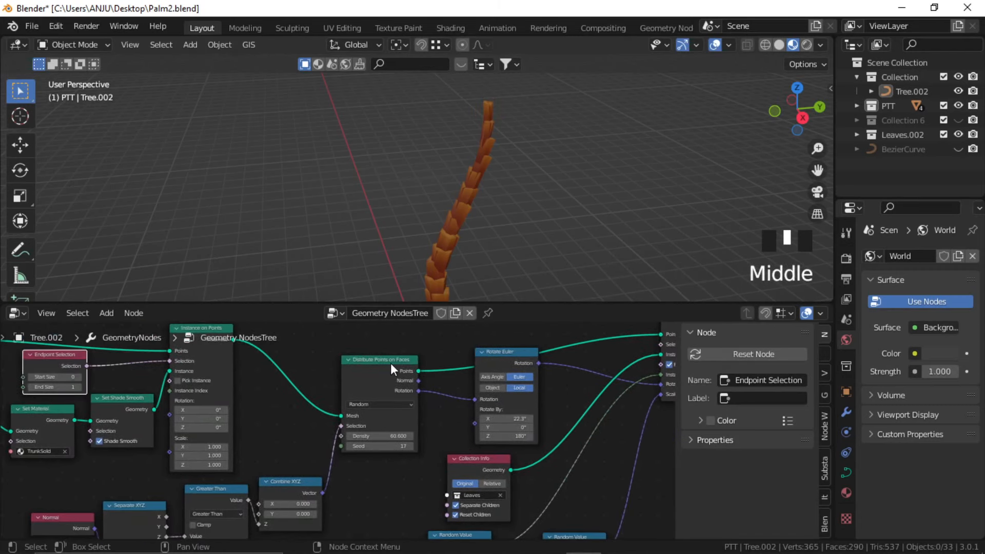
middle_drag(519, 366, 333, 435)
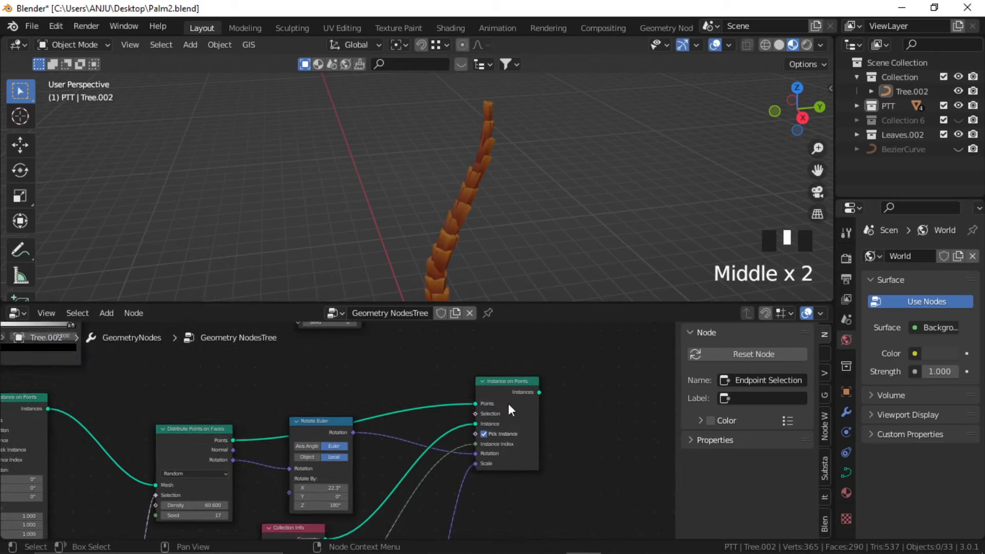
middle_drag(508, 403, 360, 497)
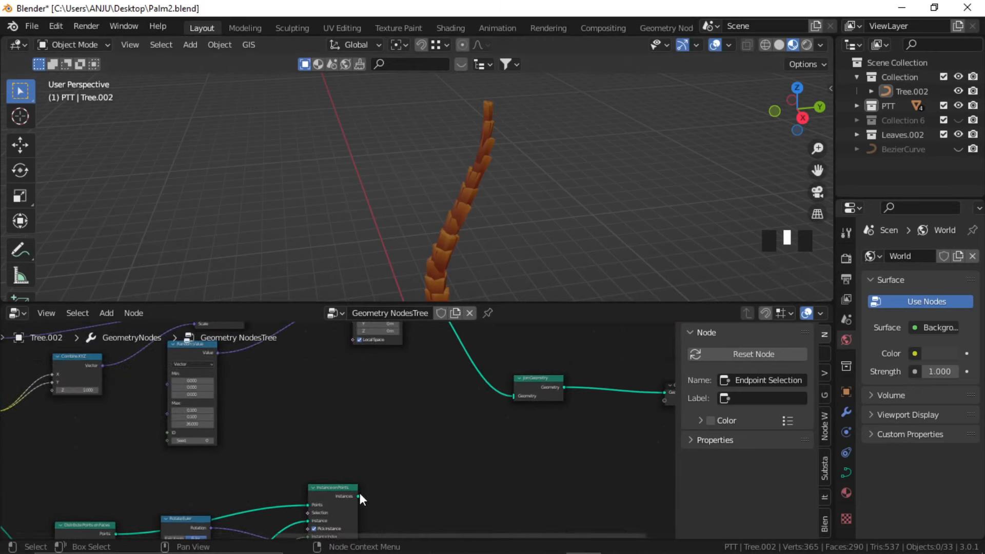
drag(358, 496, 515, 397)
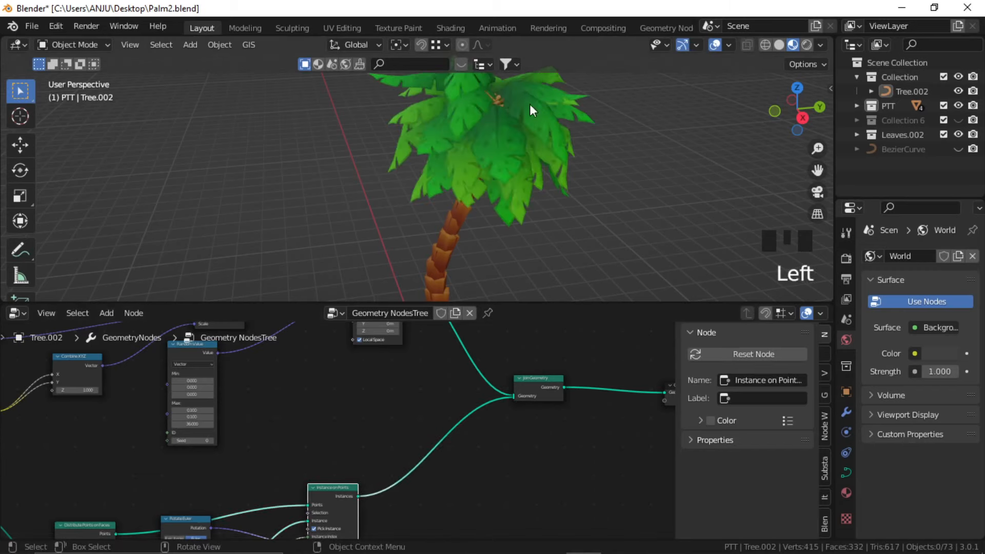
Set the seed of the leaf scale's vector Random Value to 7 and change the seed of the instance index's float Random Value.
middle_drag(461, 407, 631, 454)
scroll(447, 443, up, 4)
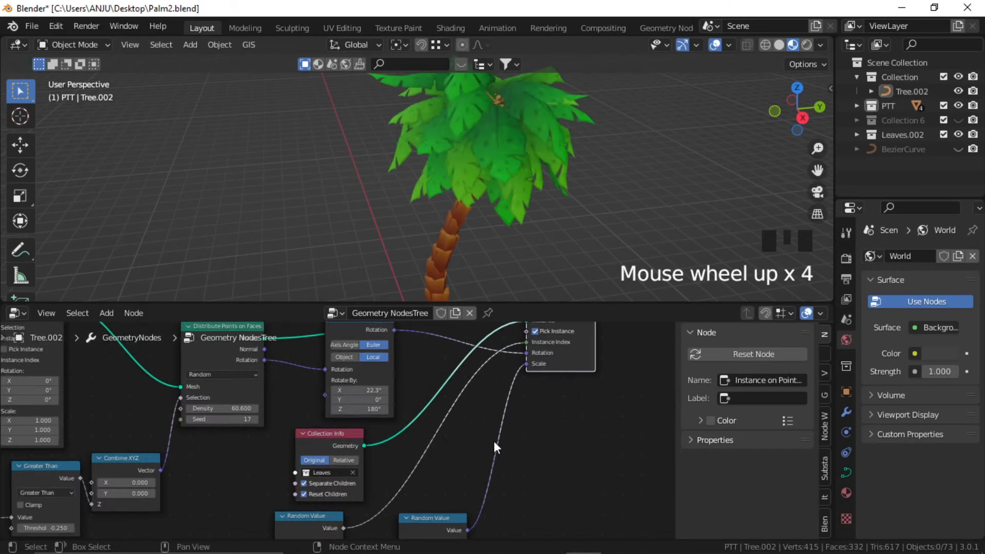
mouse_move(489, 211)
middle_down()
mouse_move(414, 192)
mouse_move(488, 194)
middle_up()
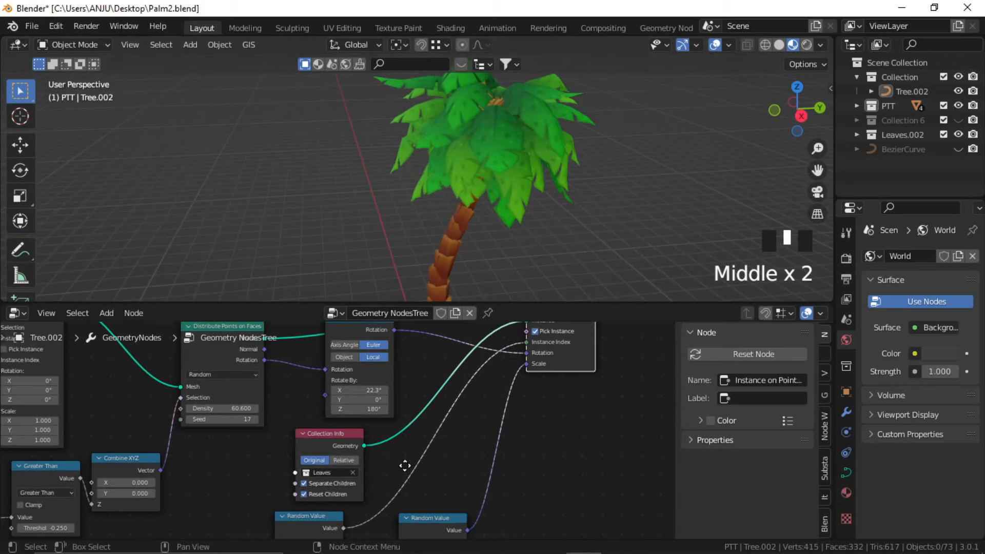
middle_drag(405, 464, 485, 318)
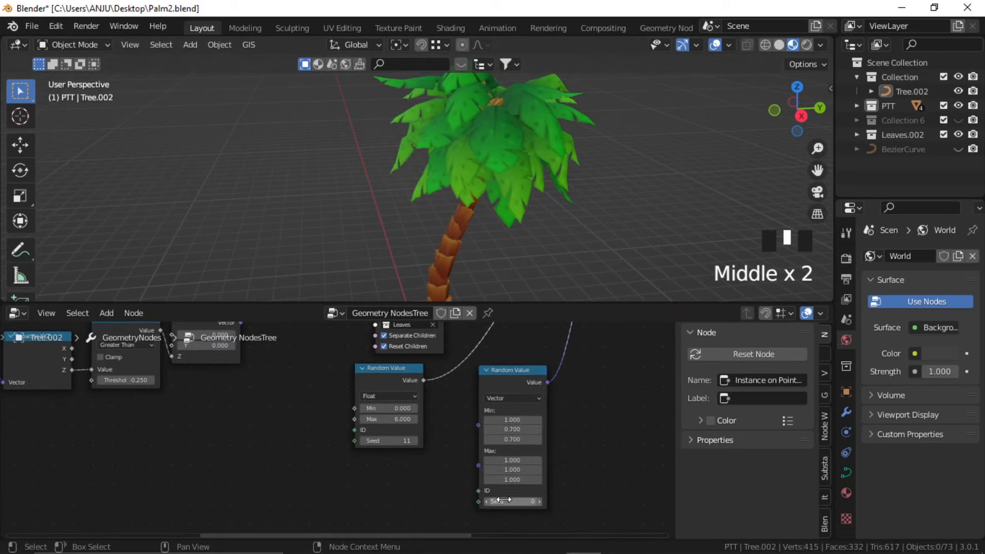
drag(502, 500, 526, 499)
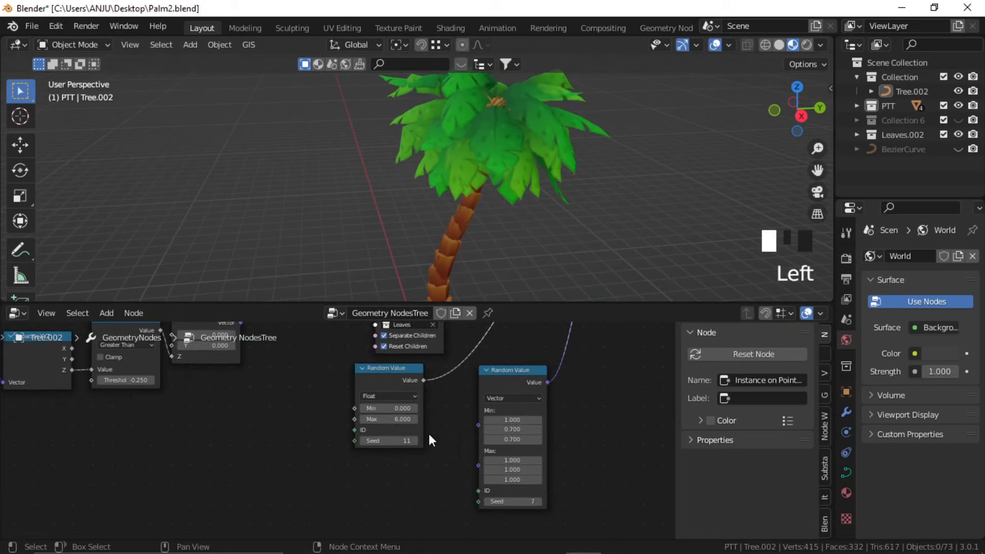
middle_drag(429, 439, 504, 501)
drag(467, 503, 492, 502)
scroll(436, 483, down, 6)
middle_drag(447, 439, 470, 445)
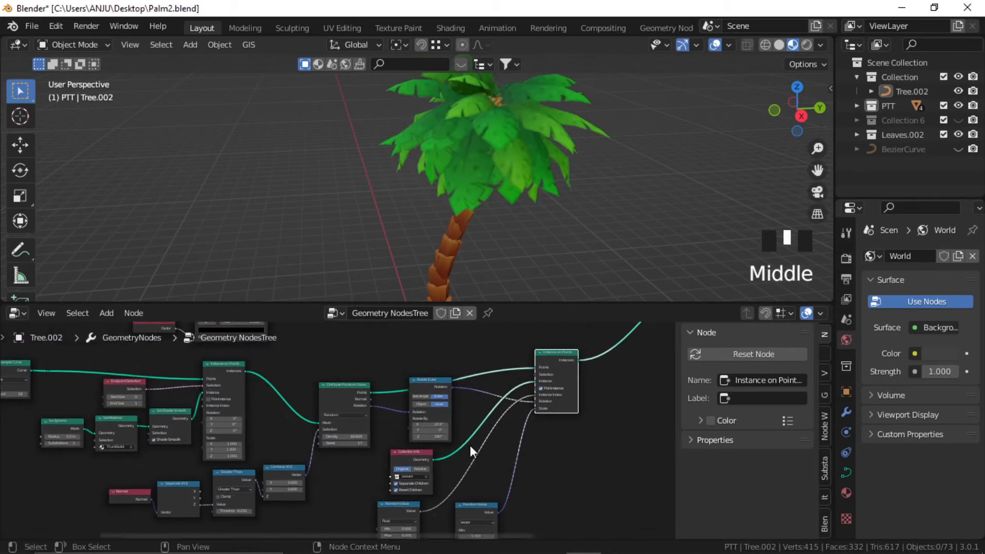
Enlarge the 3D view, edit the Tree.002 curve from the right side and draw an upright trunk curve beyond the trunk segment models.
drag(543, 302, 542, 455)
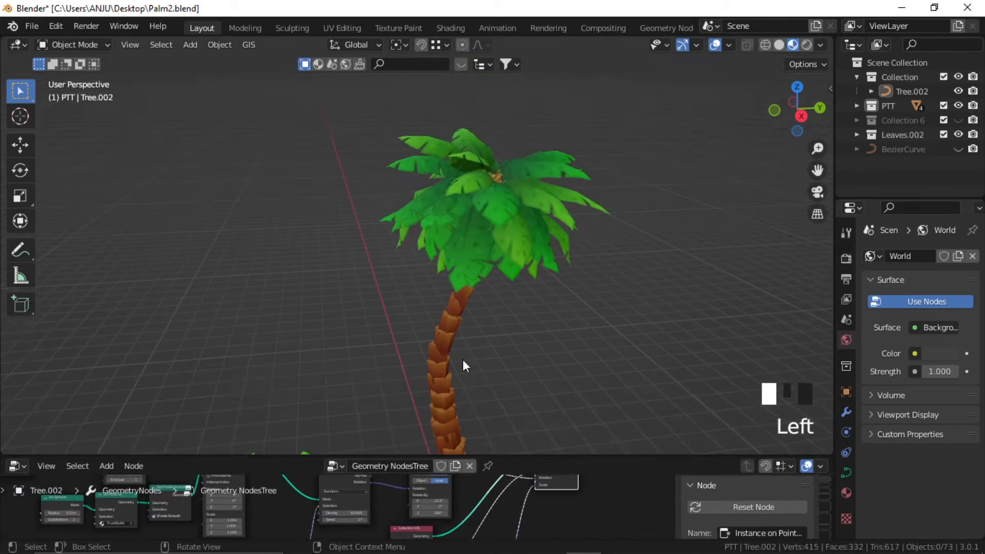
shift+middle_drag(462, 359, 107, 329)
click(466, 319)
scroll(527, 322, down, 3)
key(Tab)
click(20, 305)
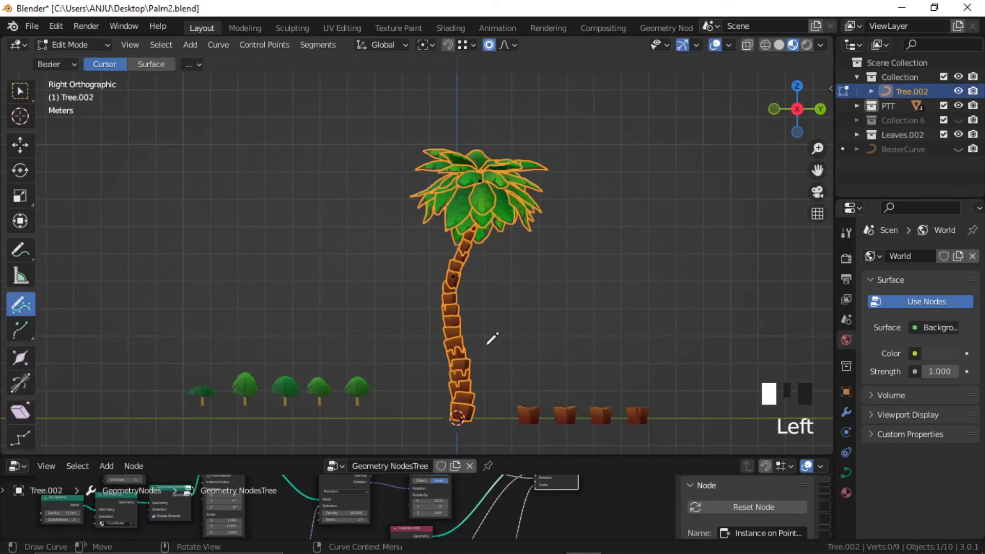
shift+middle_drag(493, 336, 447, 295)
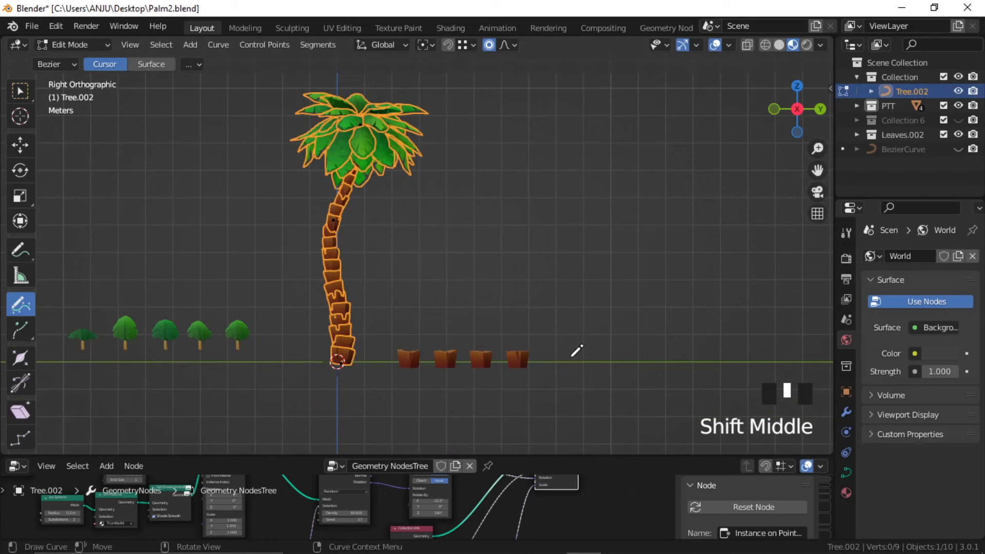
drag(578, 354, 575, 159)
Draw three more trunk curves of different heights and bends in a row beside the new palm, and leave Edit Mode.
shift+middle_drag(637, 378, 551, 400)
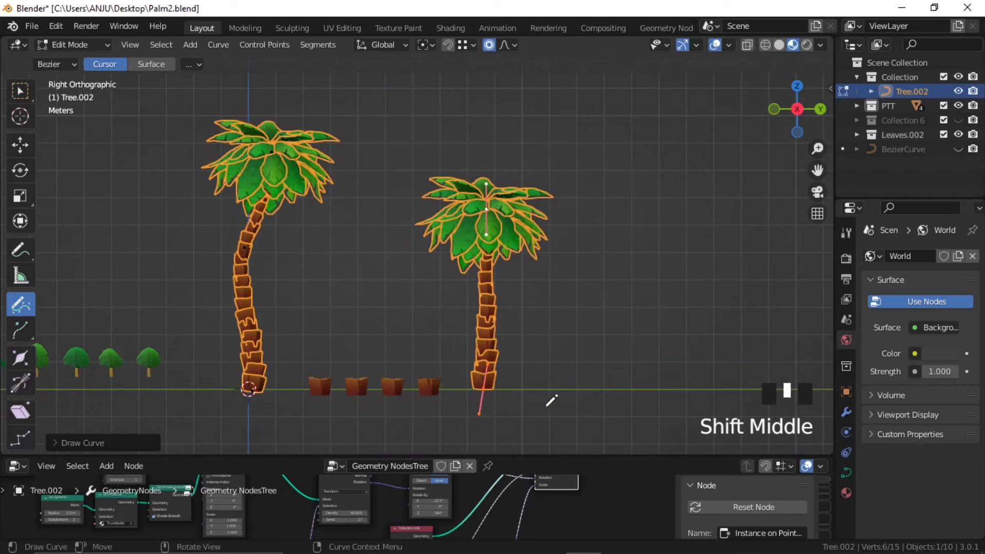
drag(634, 381, 615, 165)
shift+middle_drag(720, 385, 602, 388)
drag(632, 420, 641, 102)
shift+middle_drag(705, 343, 538, 340)
drag(593, 384, 596, 226)
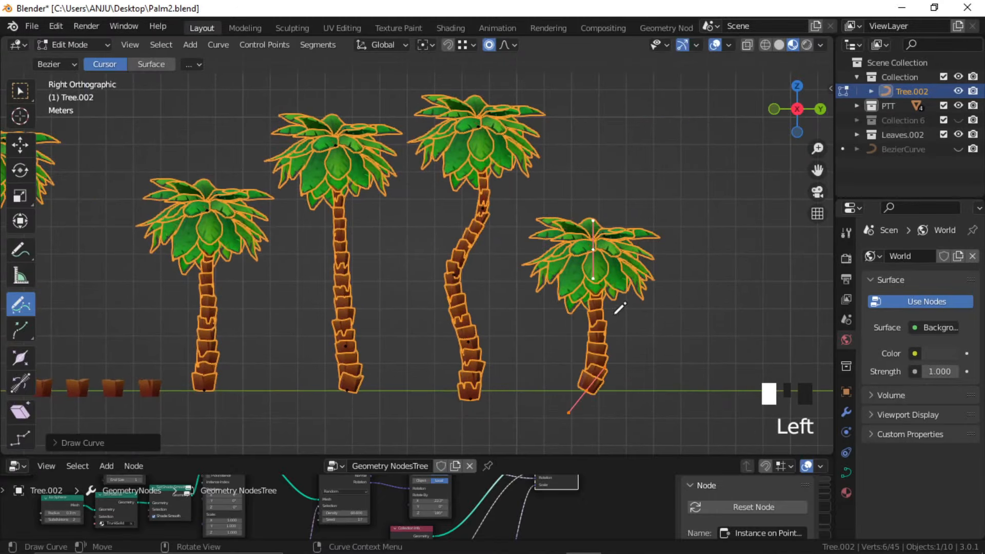
key(Tab)
click(682, 331)
Select the Tree.002 palm and run Make Instances Real on it.
middle_drag(682, 332, 477, 256)
click(412, 204)
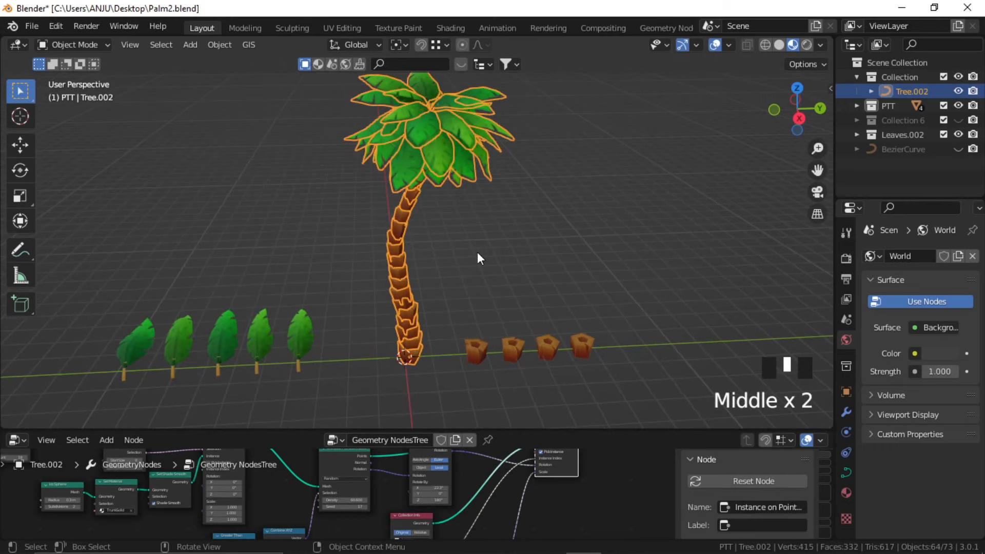
key(F3)
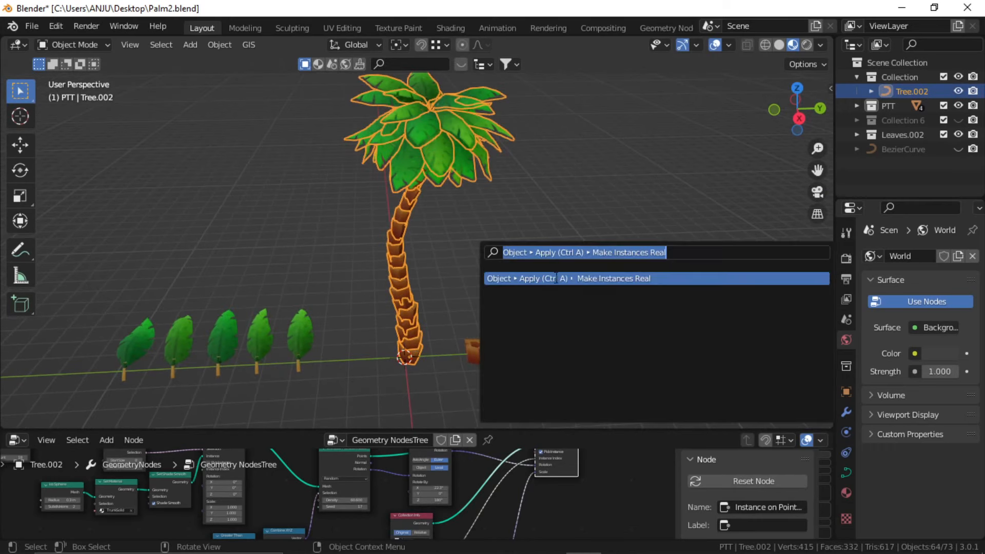
click(641, 278)
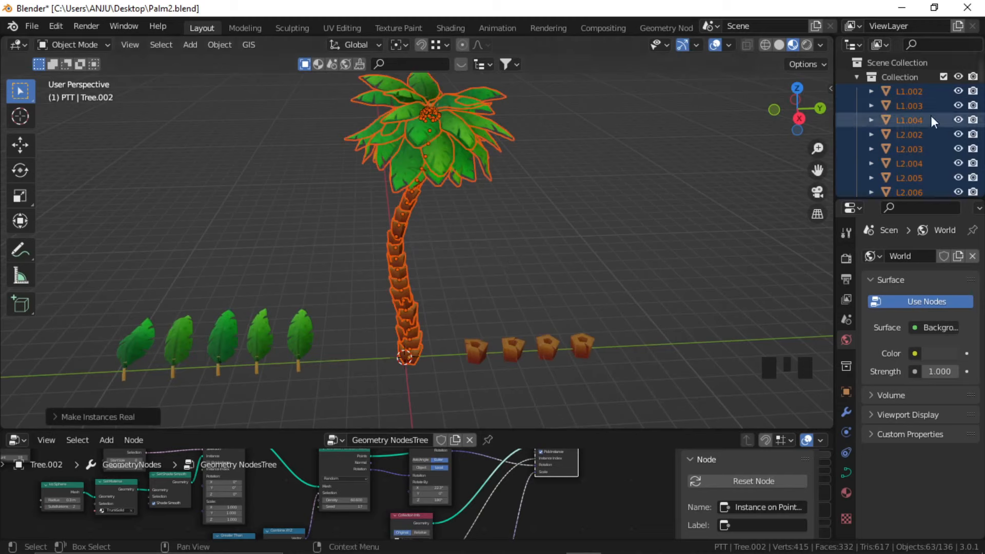
Check the separated leaf objects by selecting L1.002, L2.002 and L2.004 individually, and the range L1.002 to L2.006.
click(921, 94)
click(905, 136)
click(909, 163)
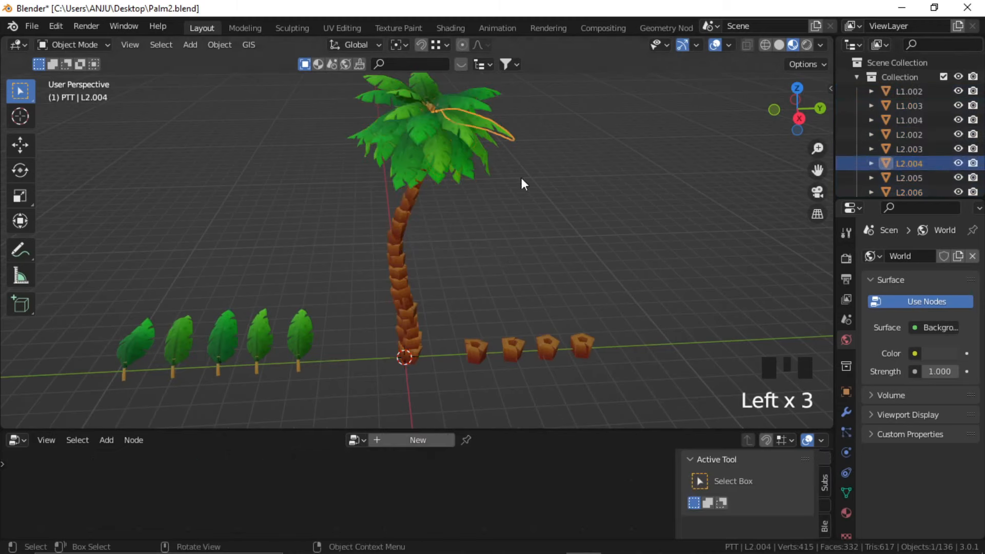
click(520, 182)
click(912, 95)
shift+click(912, 186)
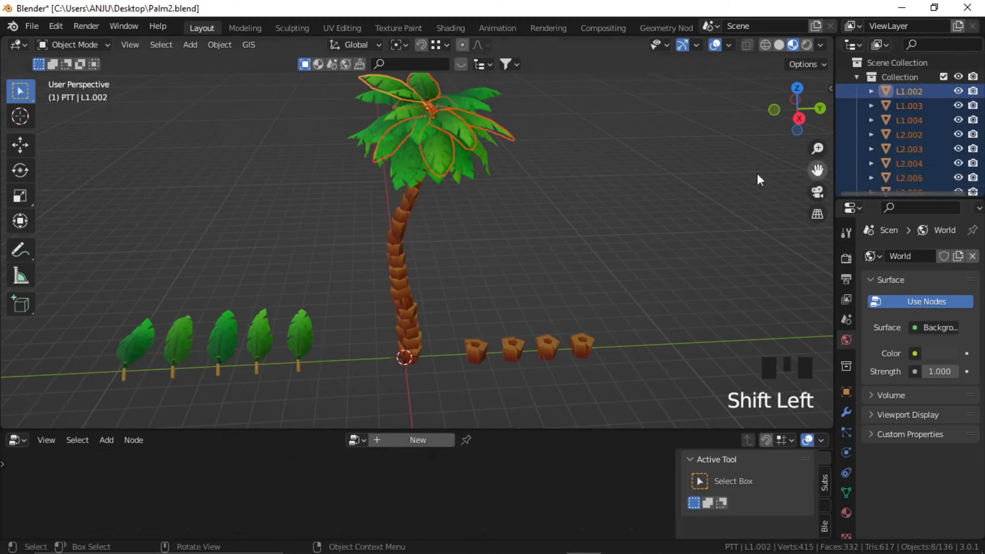
middle_drag(411, 223, 410, 273)
click(499, 244)
click(523, 254)
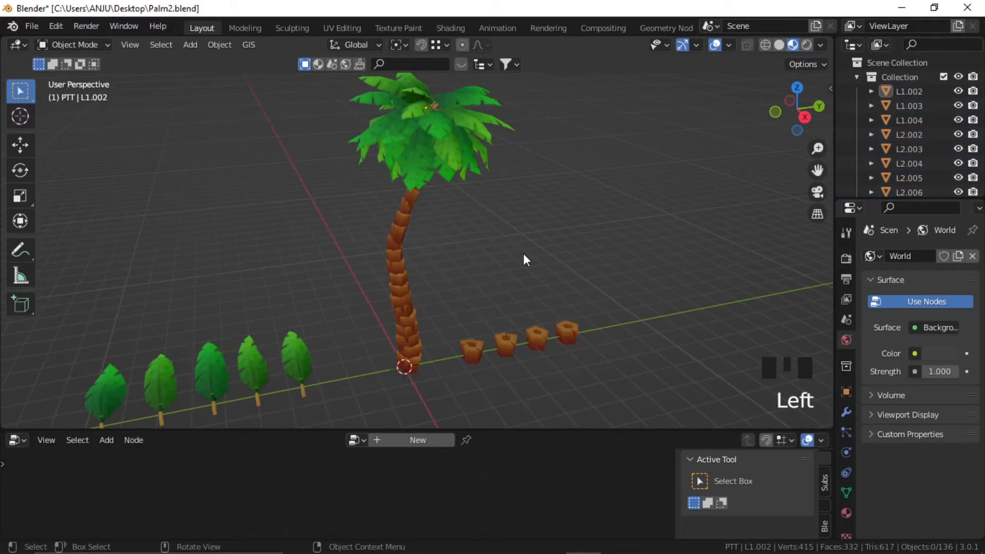
middle_drag(523, 253, 490, 263)
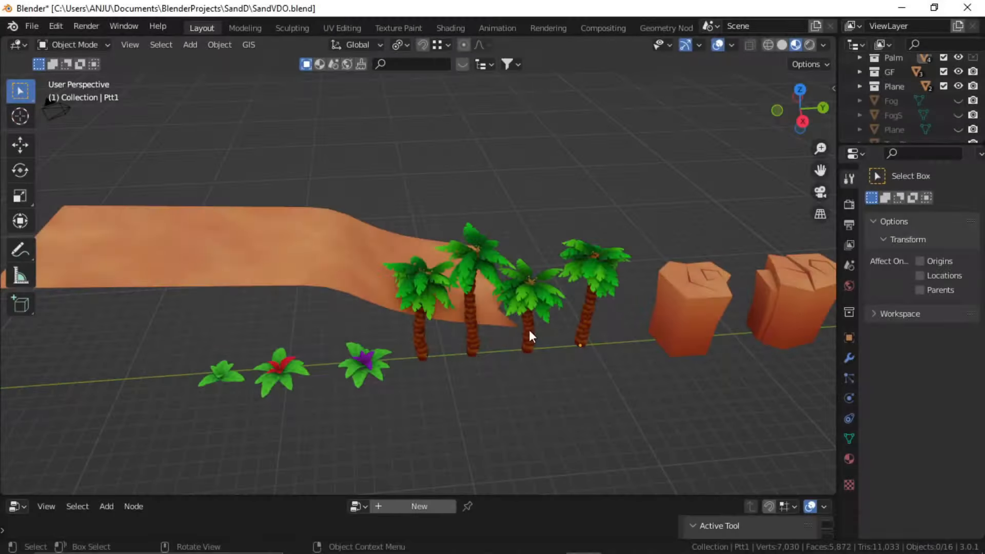
Switch to SandVDO.blend and examine the palm, plant, rock and ground models laid out in the scene.
middle_drag(528, 331, 543, 313)
middle_drag(630, 341, 396, 368)
shift+middle_drag(527, 352, 415, 335)
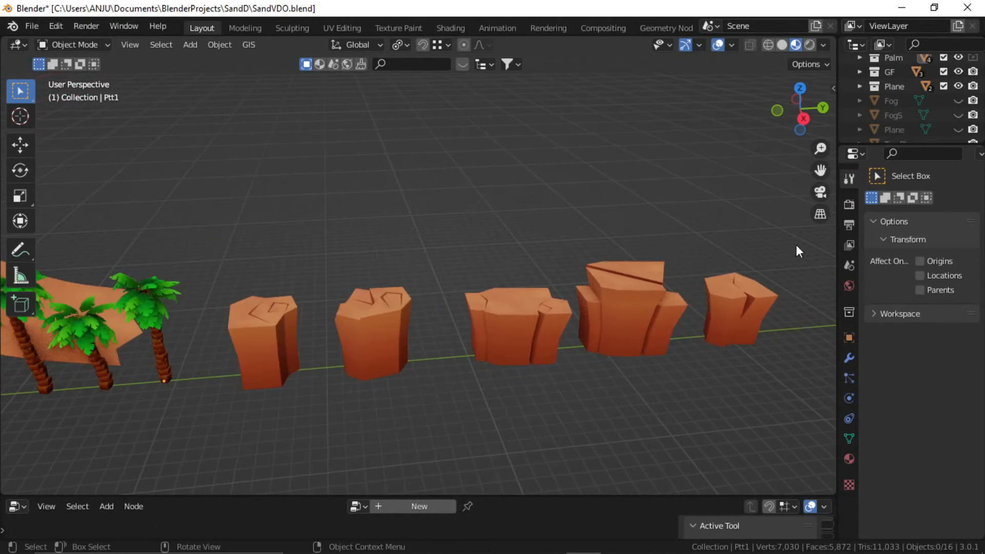
drag(796, 245, 259, 380)
shift+middle_drag(259, 381, 585, 314)
drag(579, 311, 357, 352)
scroll(452, 326, up, 1)
shift+middle_drag(421, 346, 510, 340)
drag(426, 332, 223, 384)
click(417, 398)
middle_drag(398, 267, 367, 284)
Inspect the mesh topology of the GroundLong strip in Edit Mode, return to Object Mode and deselect it.
click(386, 292)
key(Tab)
middle_drag(426, 323, 359, 328)
scroll(359, 327, down, 2)
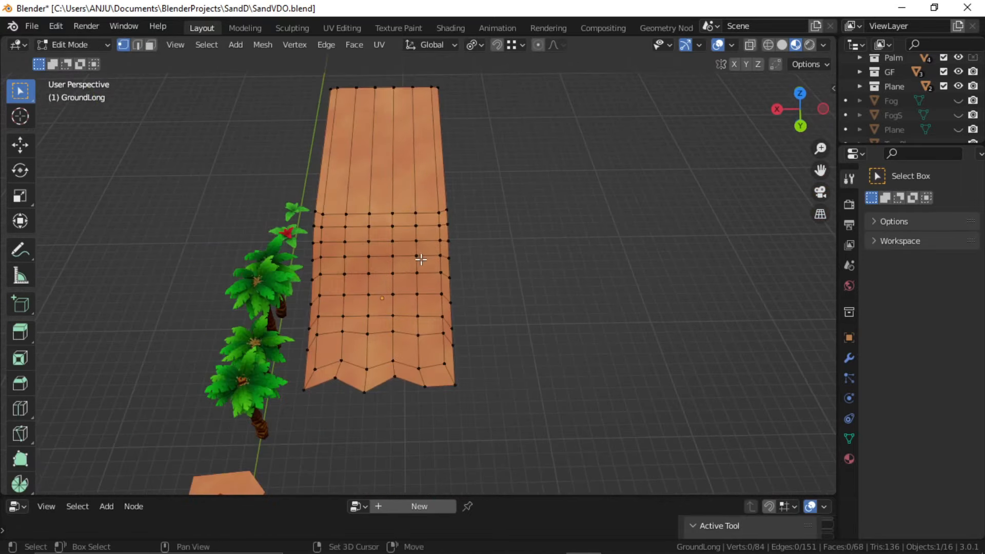
shift+middle_drag(421, 259, 405, 312)
middle_drag(545, 237, 566, 218)
key(Tab)
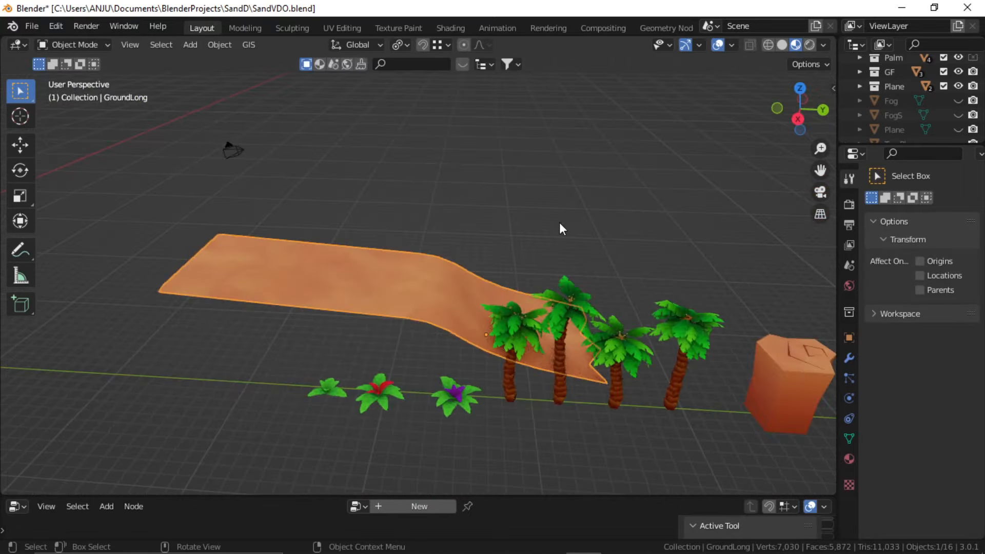
click(531, 314)
shift+middle_drag(530, 314, 380, 279)
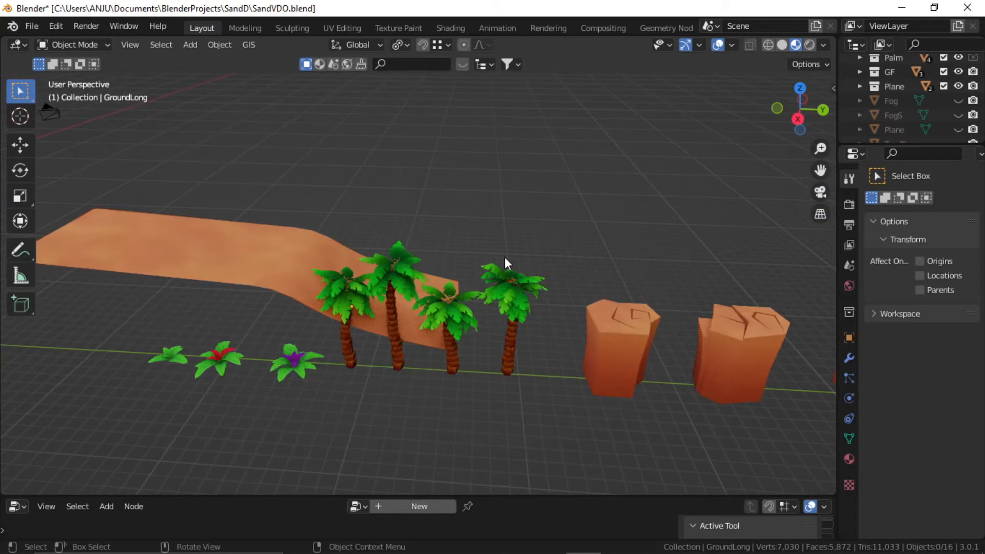
Add a Bezier curve at the world origin and scale it up.
shift+middle_drag(303, 254, 327, 217)
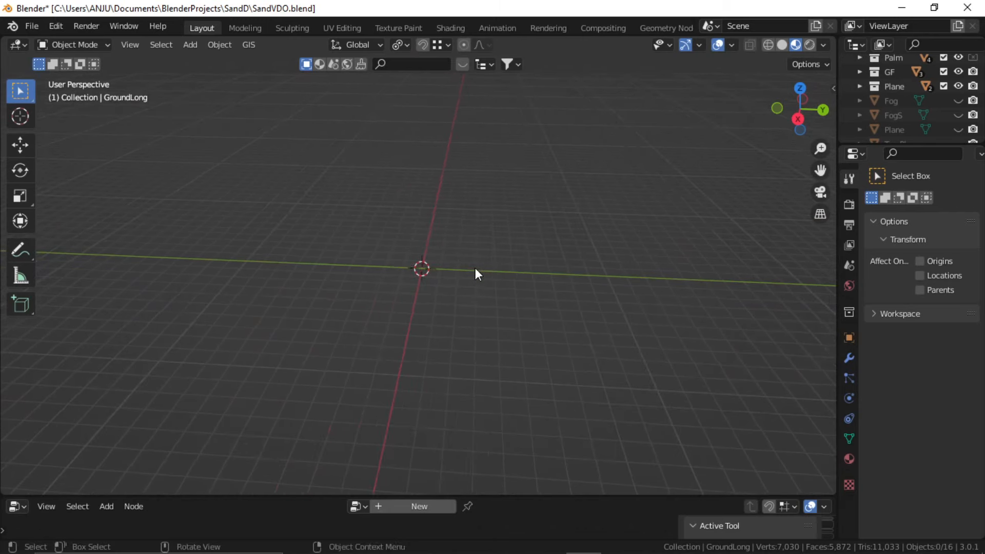
key(shift+a)
mouse_move(436, 274)
click(580, 272)
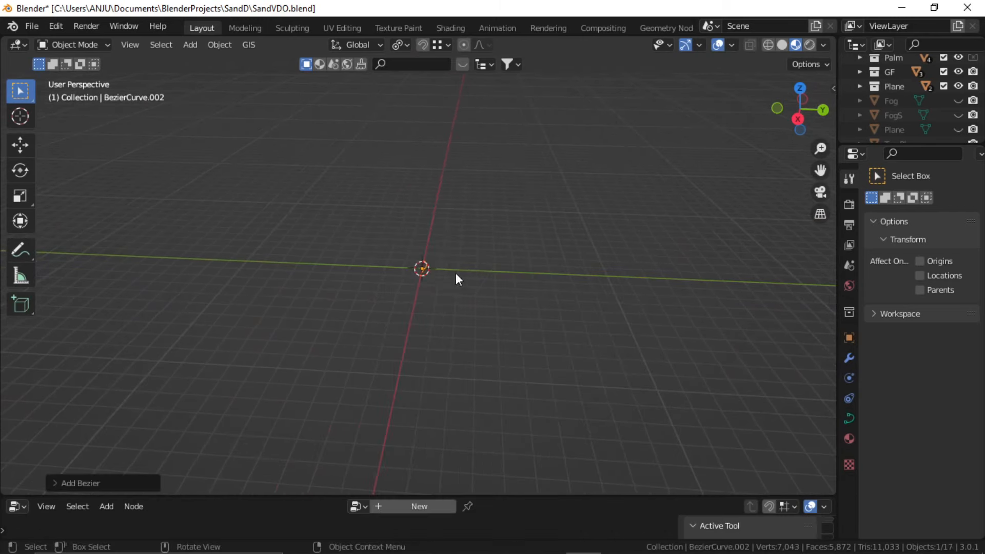
key(s)
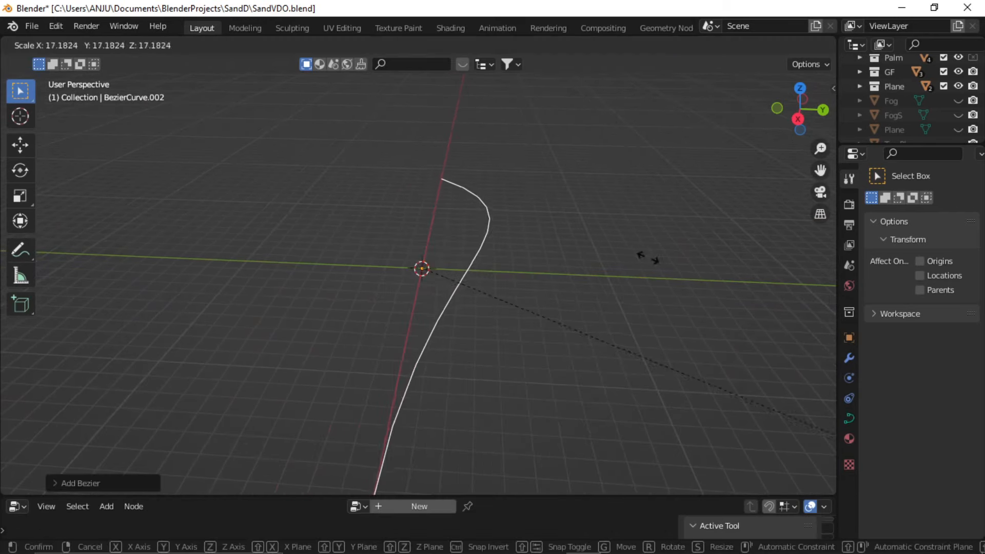
click(548, 242)
Straighten the Bezier curve in Edit Mode by rotating its far control point's handles into line with the X axis.
key(Tab)
alt+middle_drag(515, 242, 452, 313)
scroll(451, 313, down, 4)
shift+scroll(479, 239, up, 5)
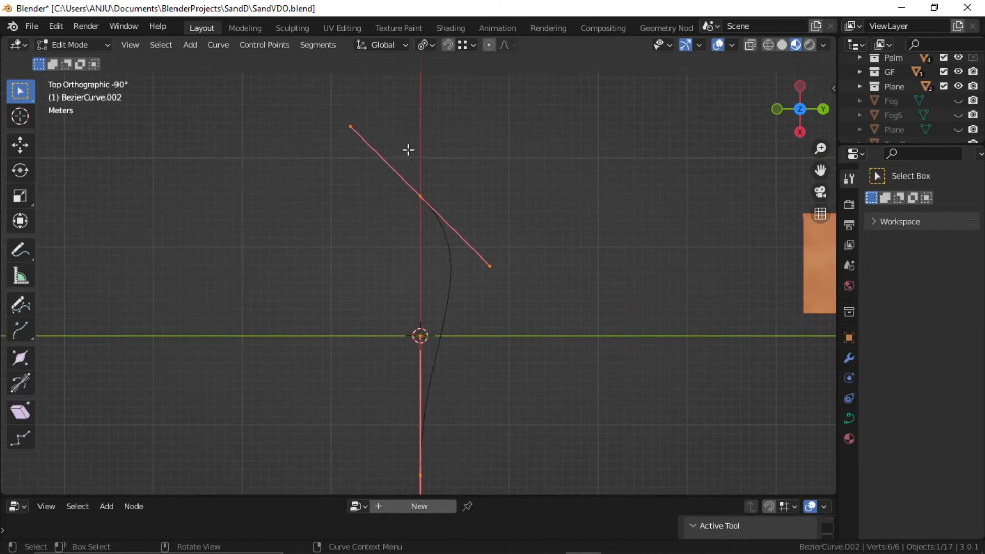
key(r)
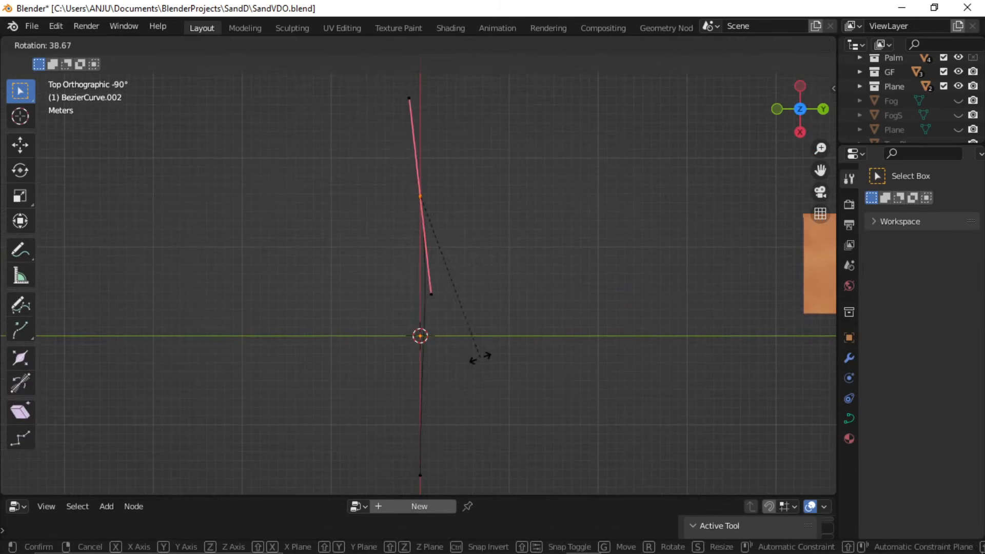
click(462, 368)
Move all control points about 15 m in the negative X direction so the curve starts at the origin, and return to Object Mode.
scroll(463, 367, down, 3)
drag(520, 165, 303, 493)
key(g)
key(x)
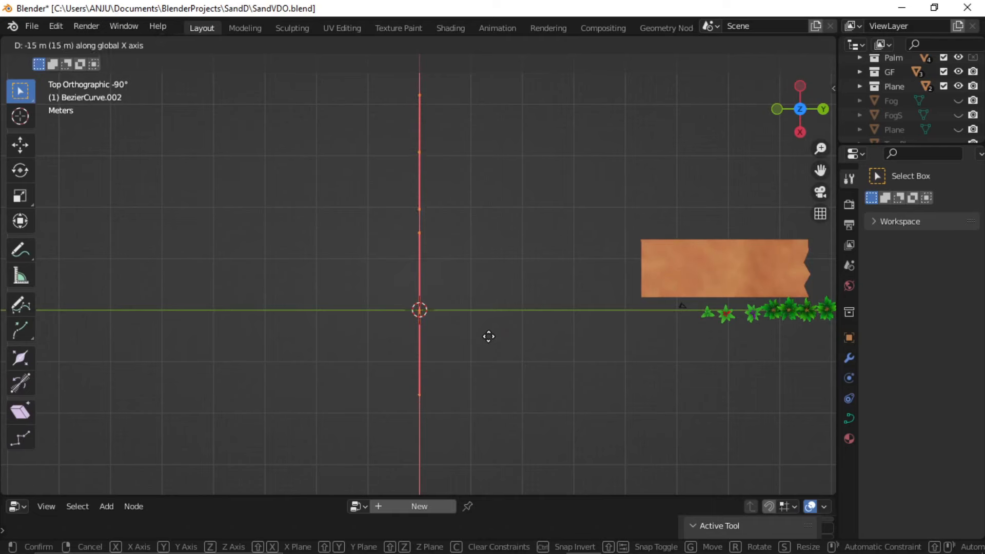
click(487, 331)
middle_drag(471, 334, 457, 235)
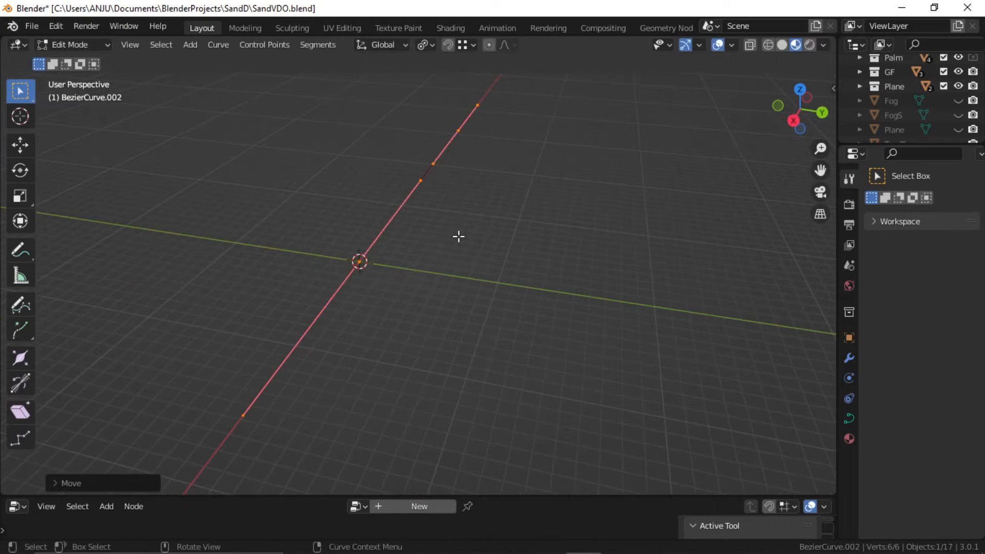
key(Tab)
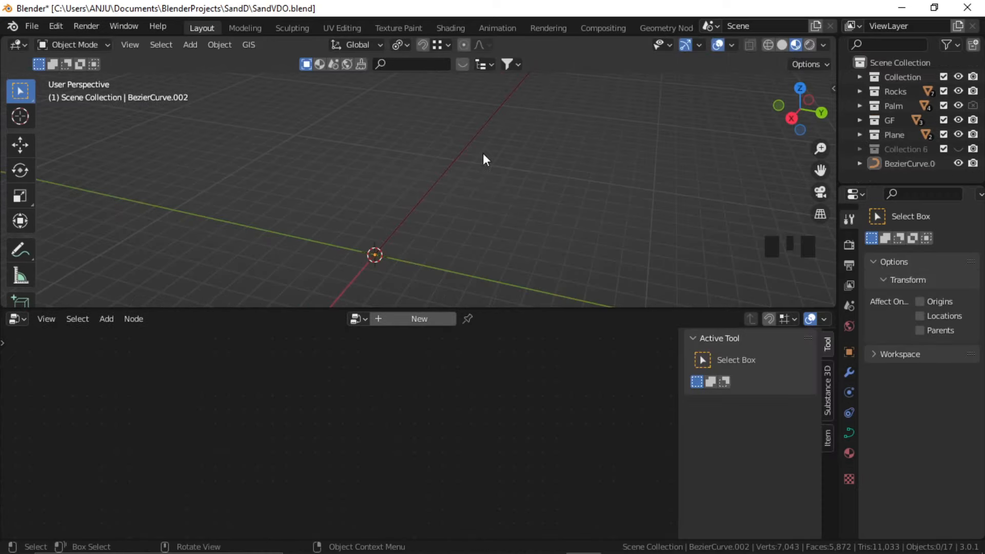
Apply the scale of the Bezier curve and deselect it.
drag(507, 150, 398, 183)
key(ctrl+a)
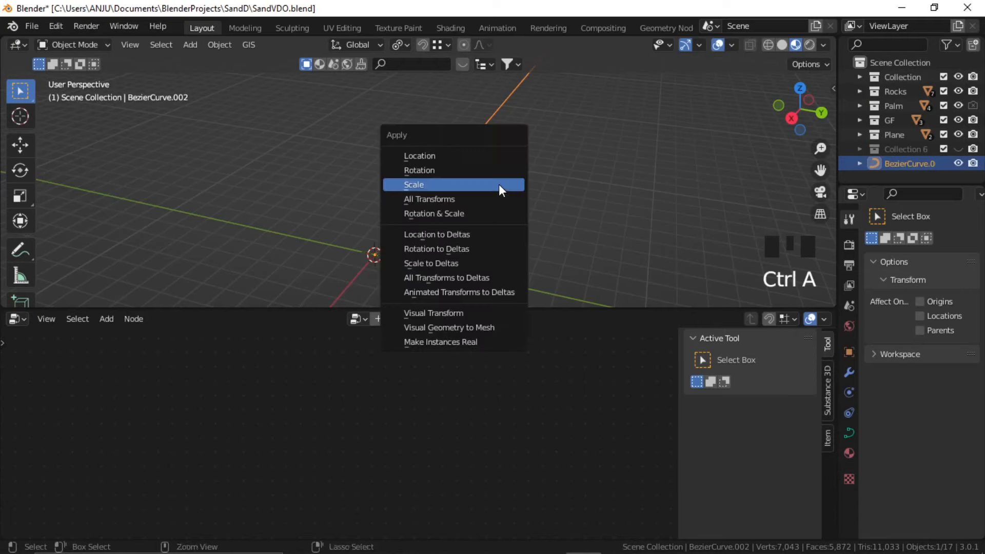
click(491, 184)
click(459, 244)
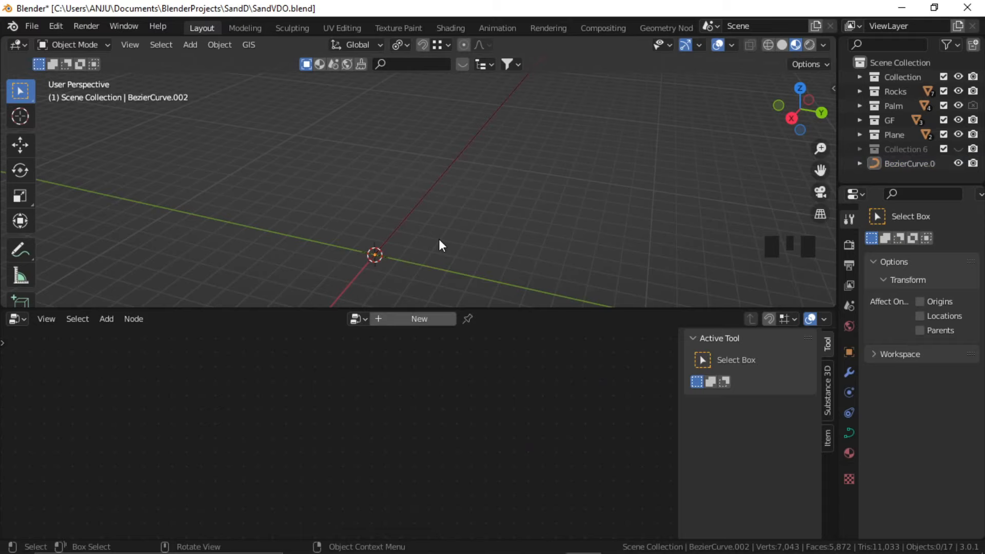
Add a mesh plane at the world origin.
key(shift+a)
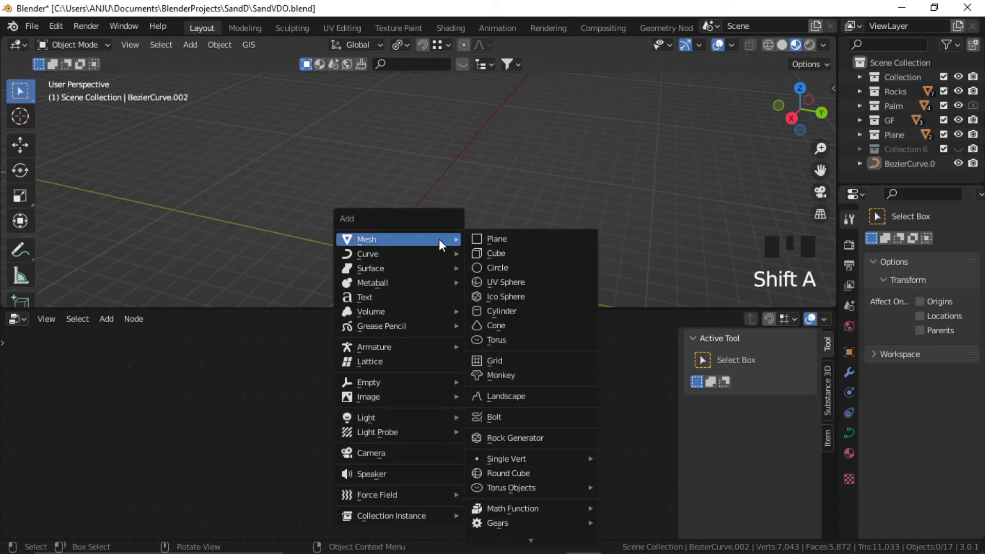
click(509, 238)
click(553, 234)
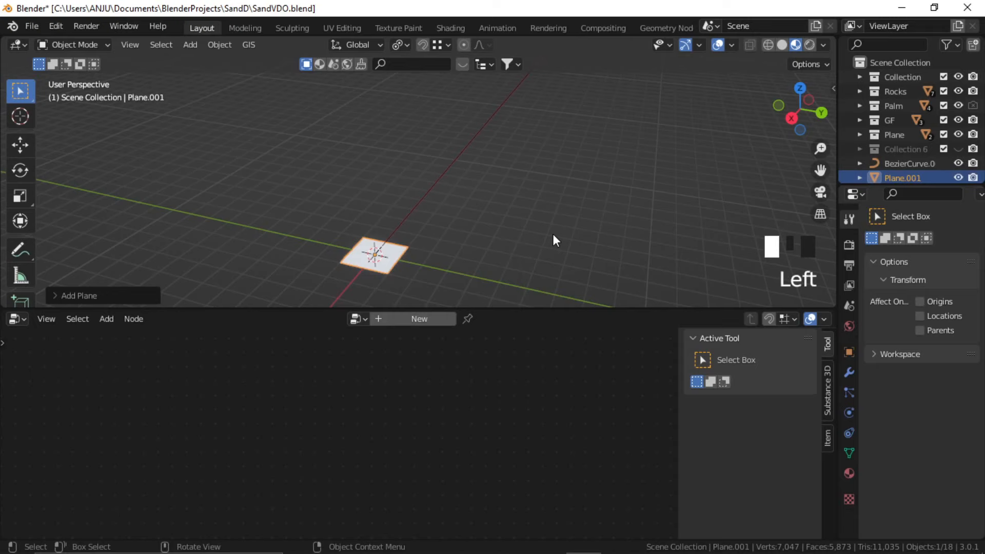
Create a new geometry node tree on the Bezier curve and bring Plane.001 into it as an Object Info node.
click(436, 183)
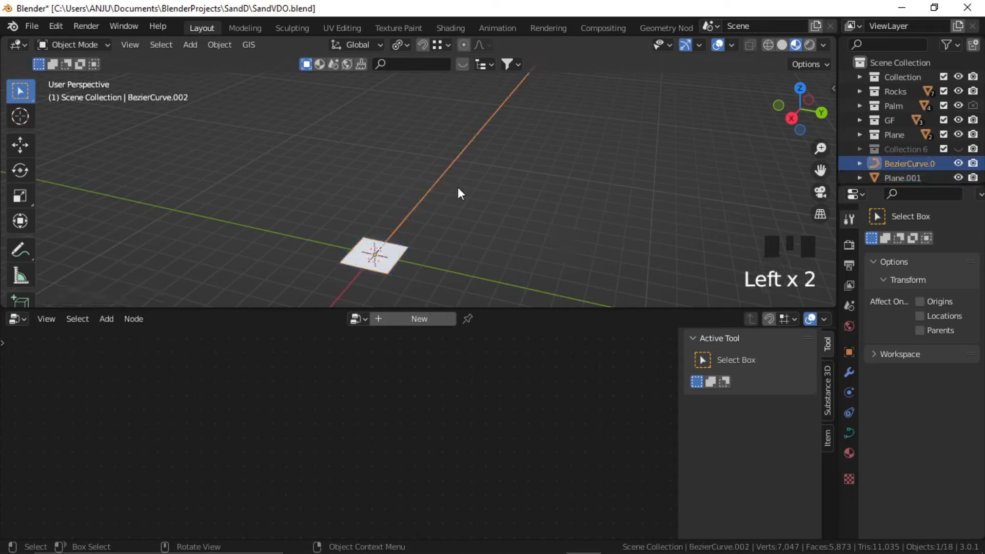
click(433, 319)
middle_drag(330, 431, 348, 395)
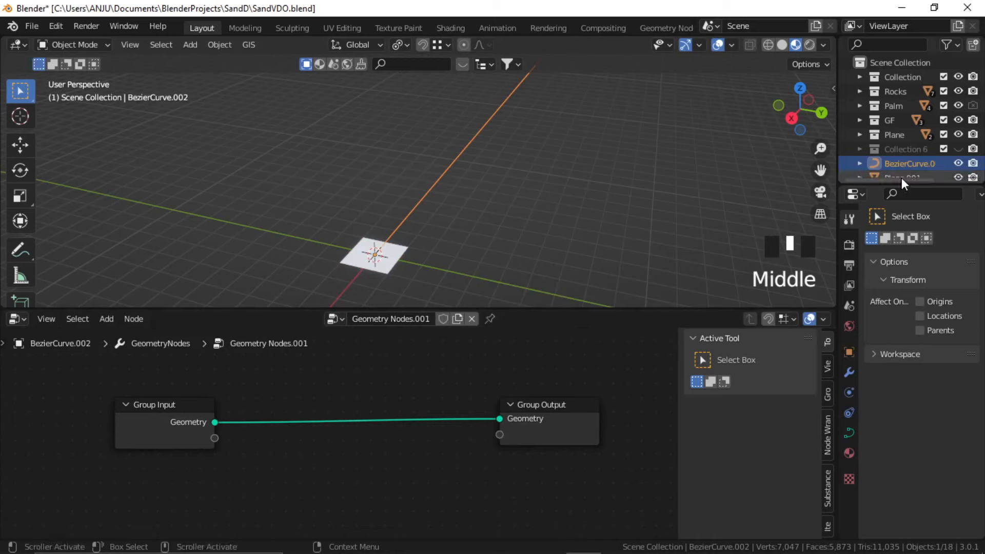
drag(901, 177, 201, 468)
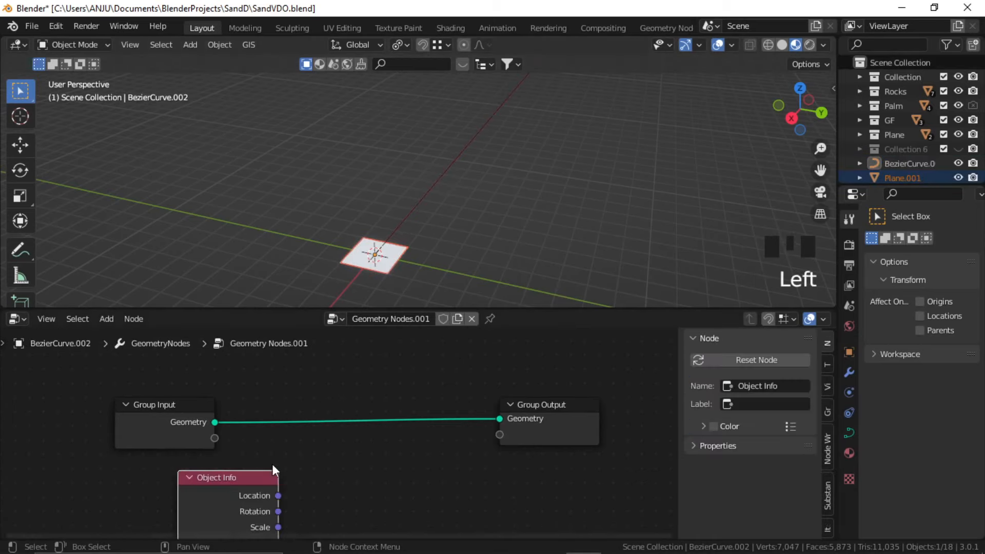
middle_drag(381, 466, 412, 392)
scroll(417, 467, down, 3)
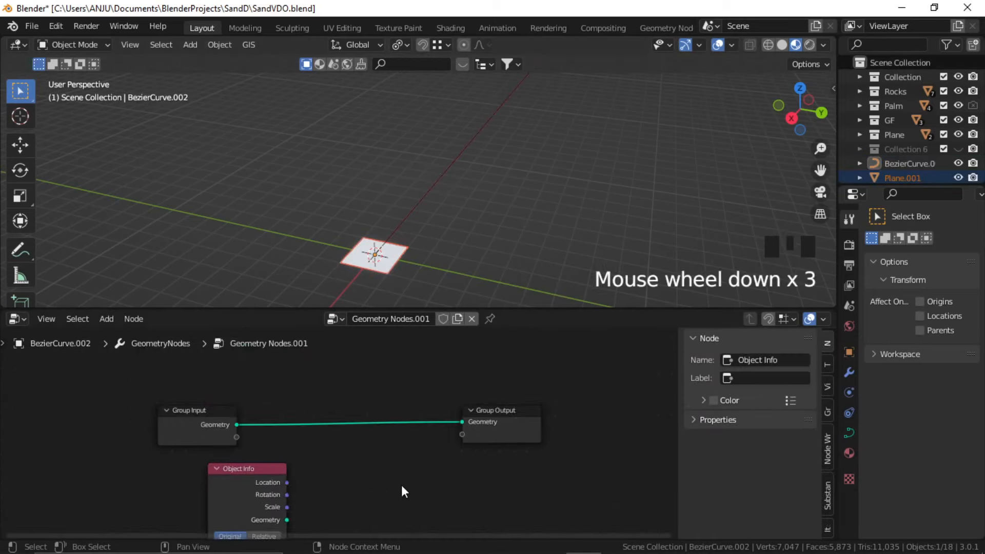
Insert a Resample Curve node after Group Input, move Group Output further away and cut the link between the two.
click(414, 474)
middle_drag(414, 474, 451, 484)
key(shift+a)
click(404, 256)
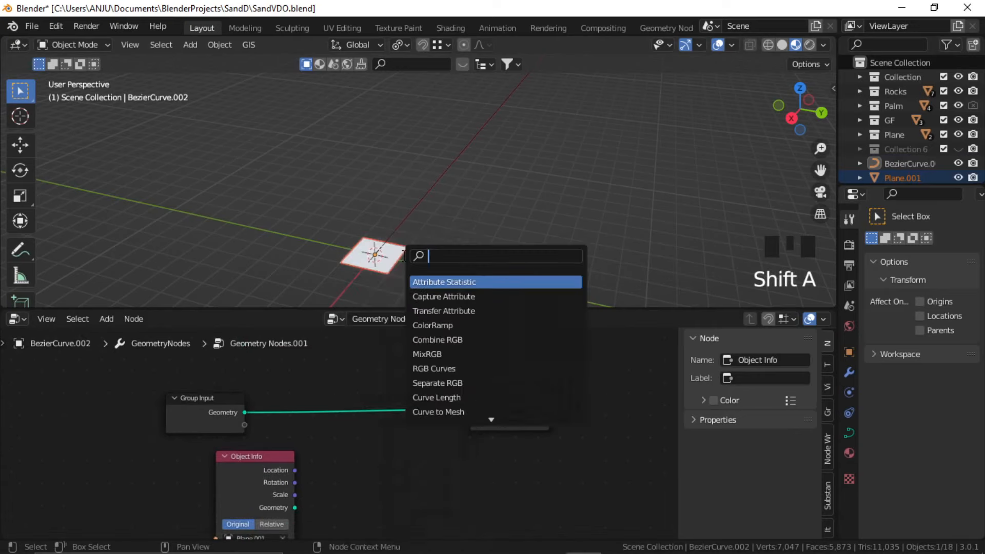
text(resa)
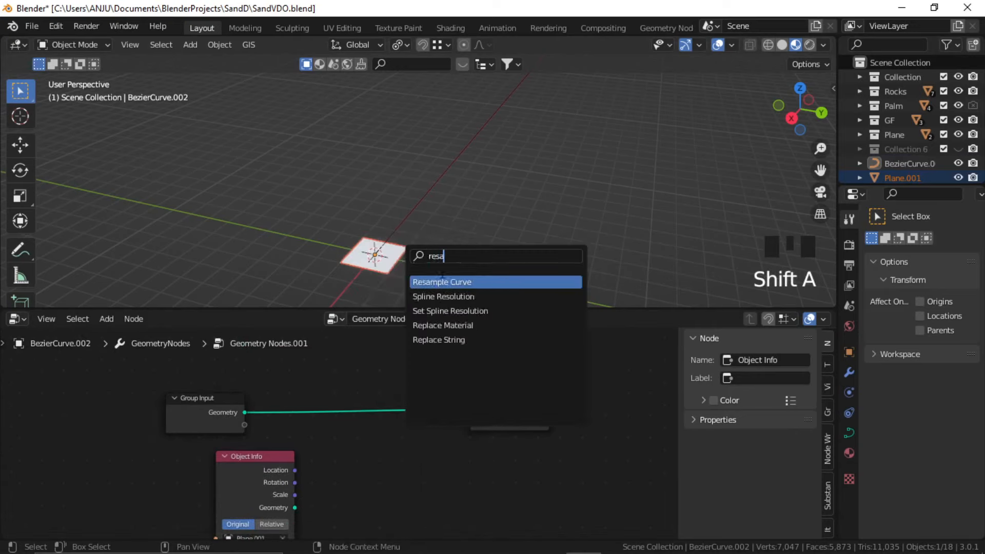
key(Return)
click(411, 406)
drag(534, 406, 604, 380)
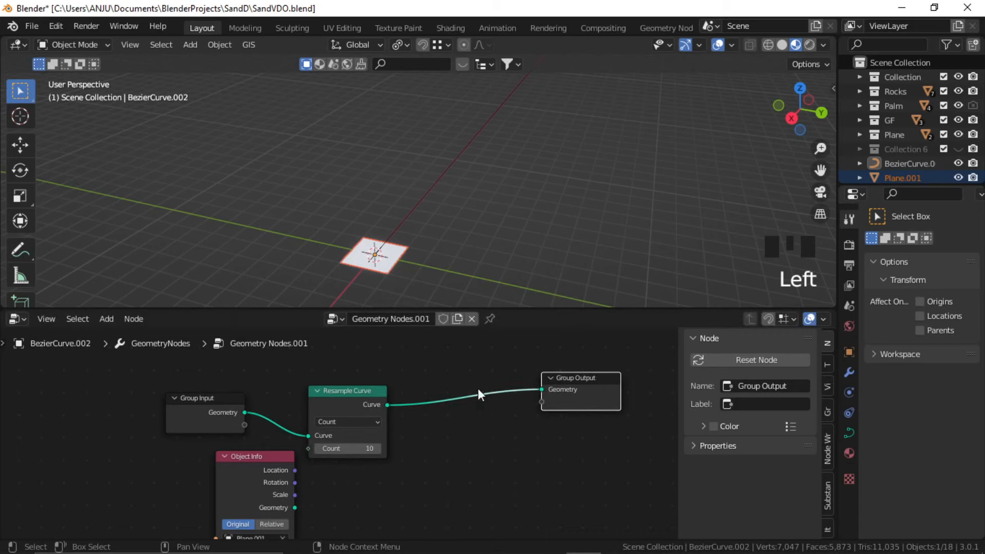
ctrl+right_drag(478, 388, 321, 474)
Add an Instance on Points node and connect the Resample Curve output to its Points input.
middle_drag(321, 474, 365, 437)
scroll(348, 437, up, 2)
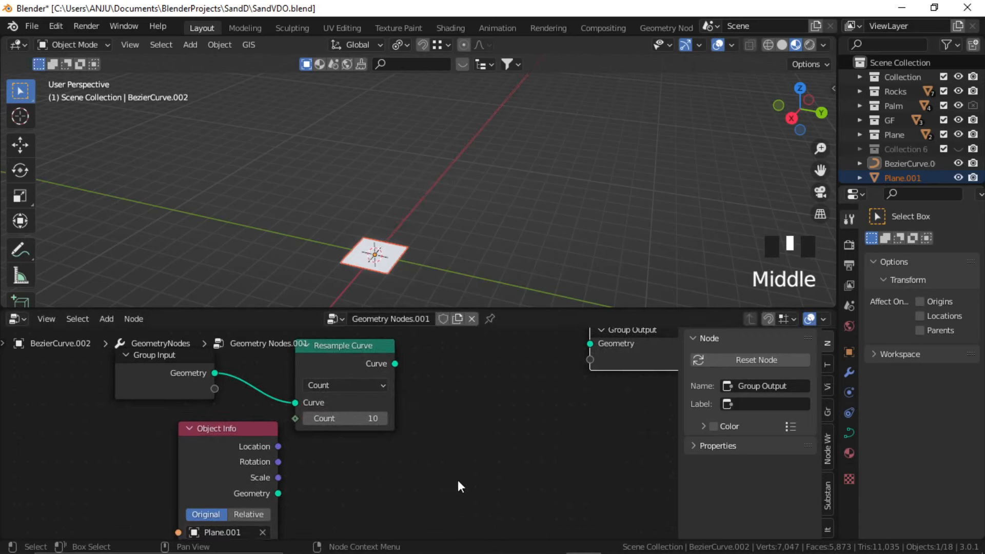
click(459, 472)
key(shift+a)
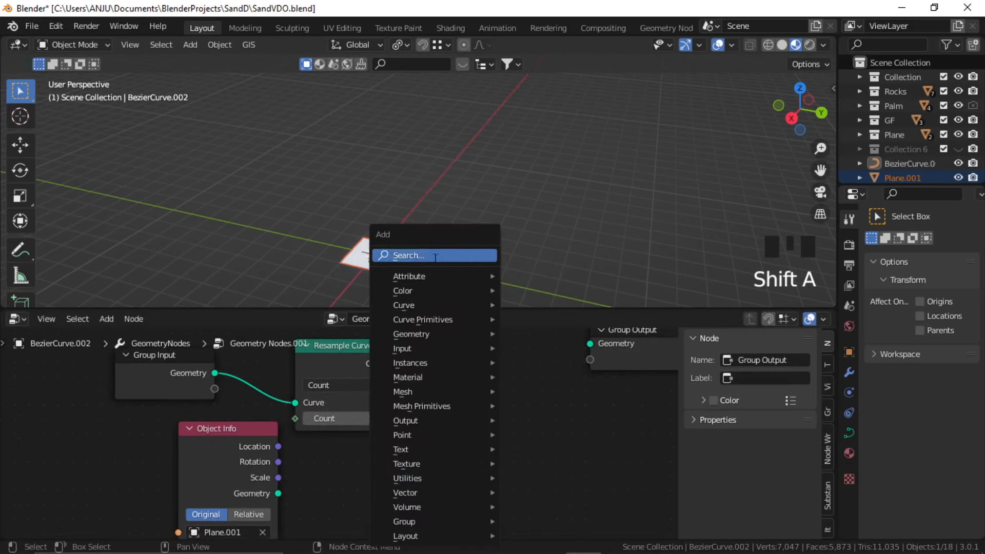
click(435, 256)
text(in)
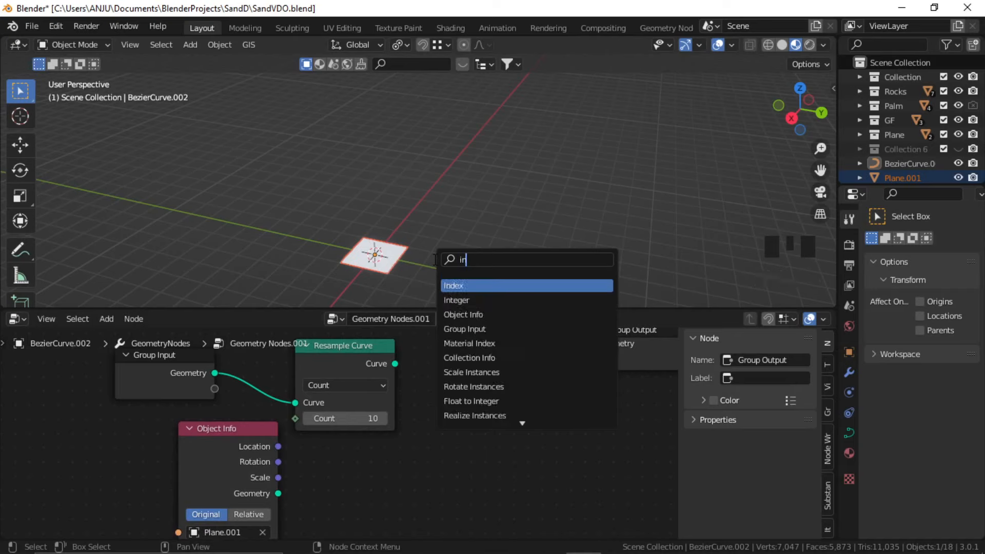
text(st)
key(Down)
key(Down)
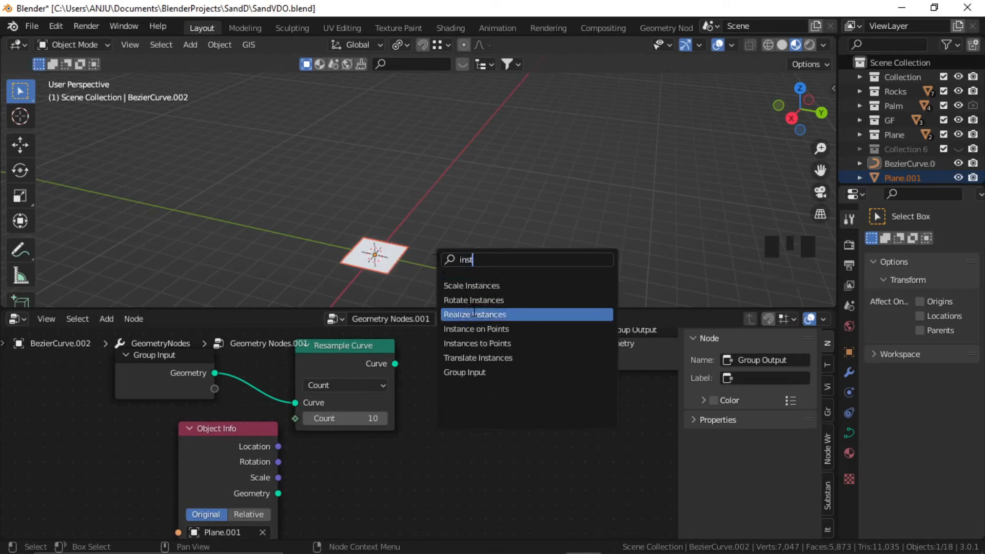
key(Down)
key(Return)
scroll(458, 420, down, 1)
scroll(381, 380, down, 2)
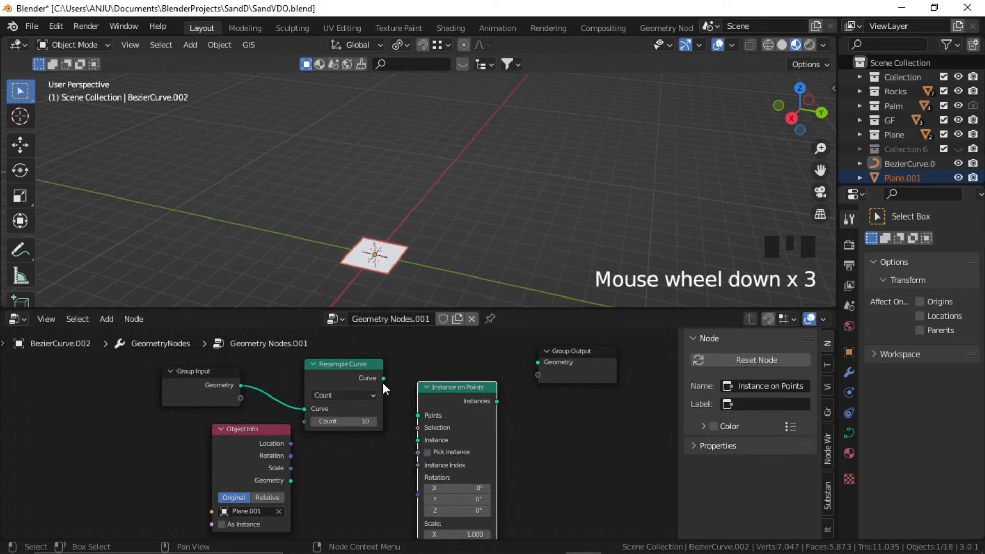
drag(383, 378, 420, 415)
Link the Object Info geometry to the Instance input and send the Instances output to Group Output.
middle_drag(524, 415, 492, 413)
scroll(491, 449, up, 3)
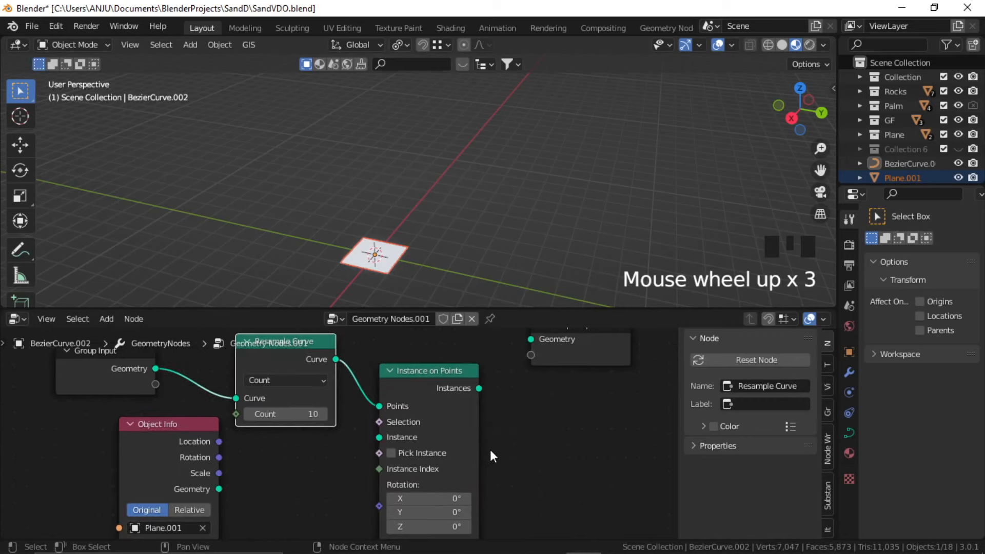
middle_drag(491, 450, 501, 408)
drag(190, 387, 210, 430)
middle_drag(297, 470, 268, 454)
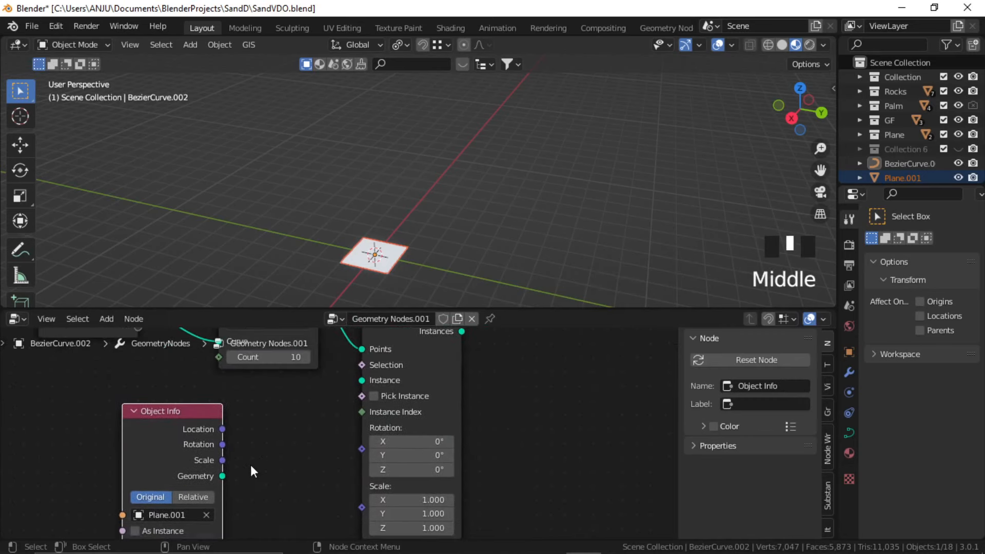
drag(223, 476, 363, 382)
scroll(343, 420, down, 2)
middle_drag(463, 389, 396, 453)
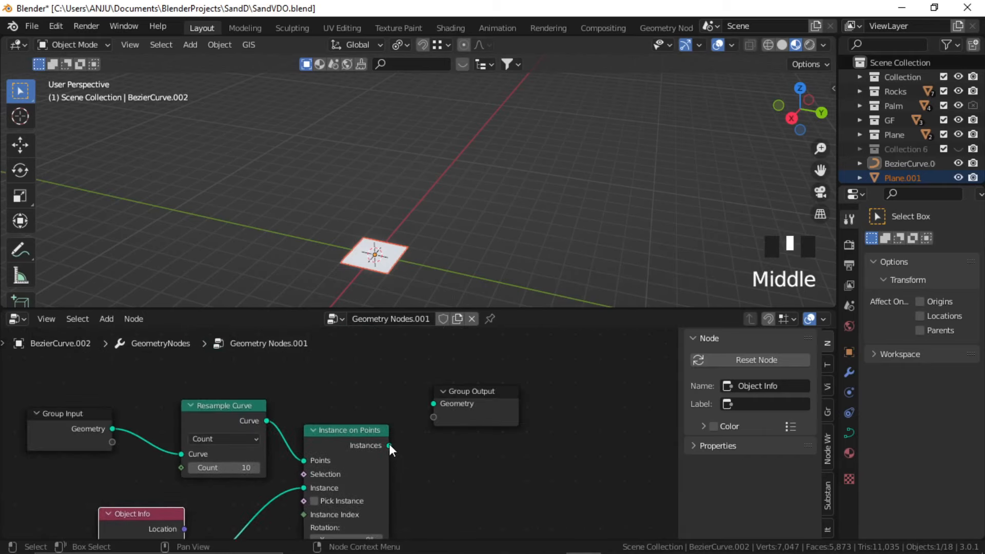
drag(389, 445, 432, 407)
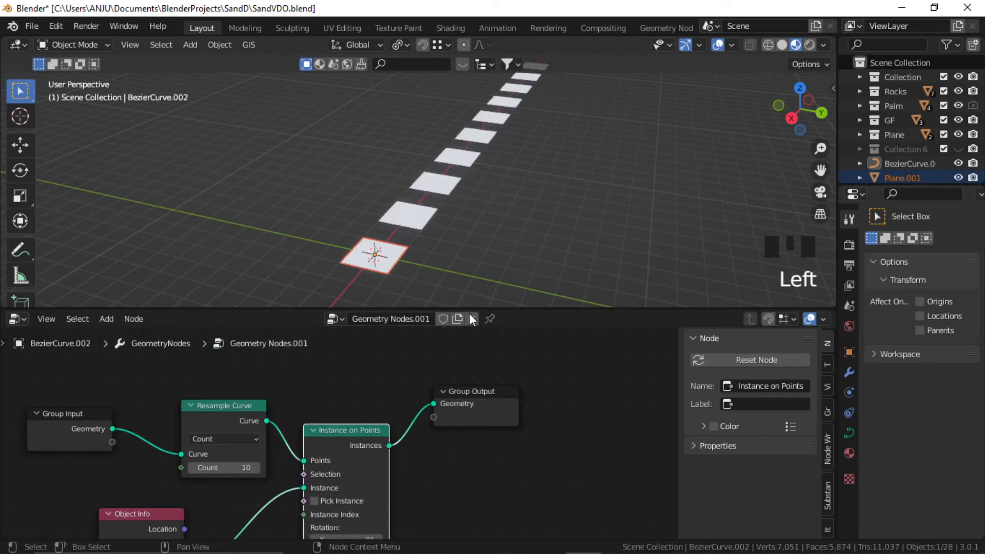
Enlarge the node editor area and move the Group Output node further from Instance on Points.
shift+middle_drag(472, 133, 534, 131)
drag(542, 307, 542, 261)
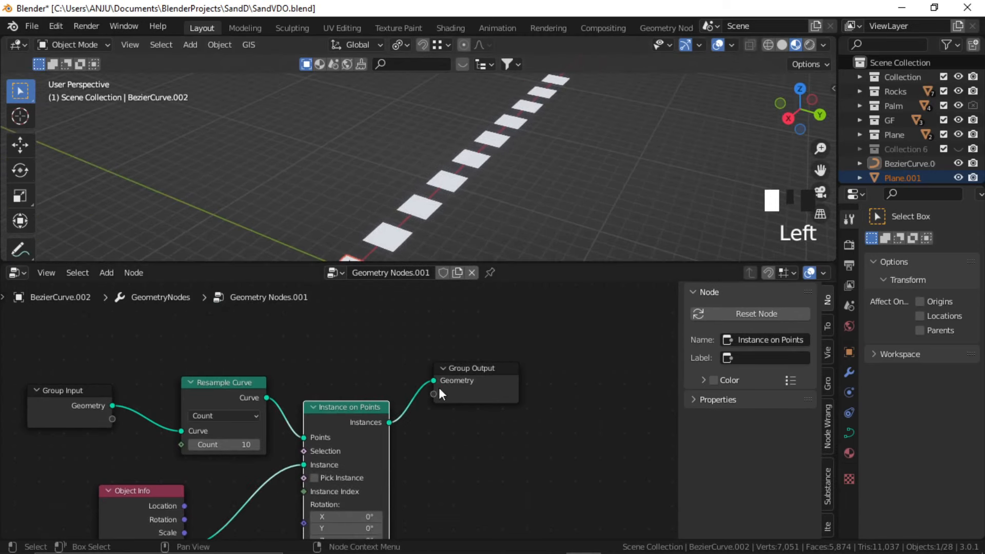
scroll(439, 387, up, 3)
drag(541, 373, 652, 372)
middle_drag(462, 442, 501, 354)
scroll(475, 387, down, 5)
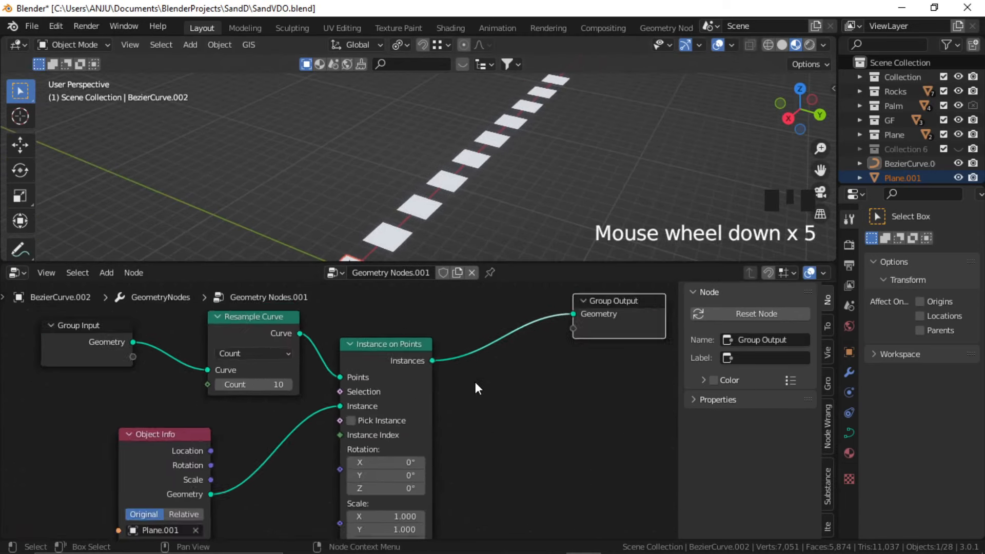
Enable As Instance on the Object Info node for Plane.001.
middle_drag(475, 387, 340, 411)
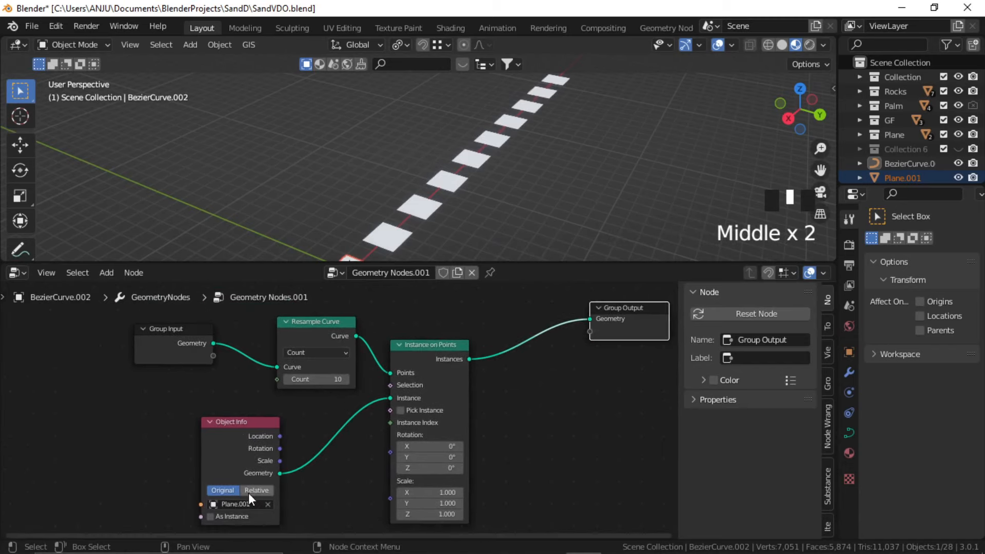
click(211, 517)
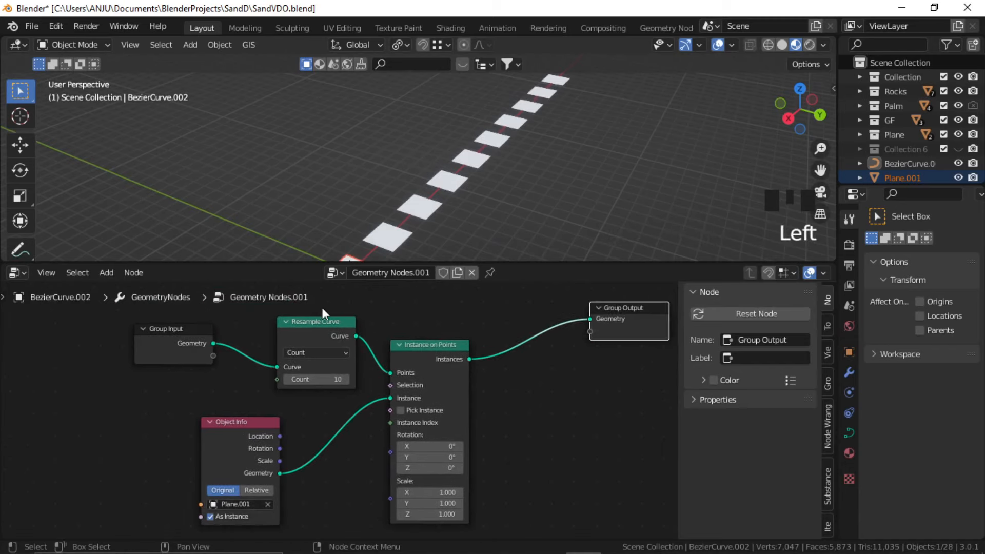
click(241, 360)
Add a Random Value node near the Object Info node and set its data type to Vector.
scroll(367, 456, down, 1)
middle_drag(367, 456, 449, 392)
scroll(416, 439, up, 2)
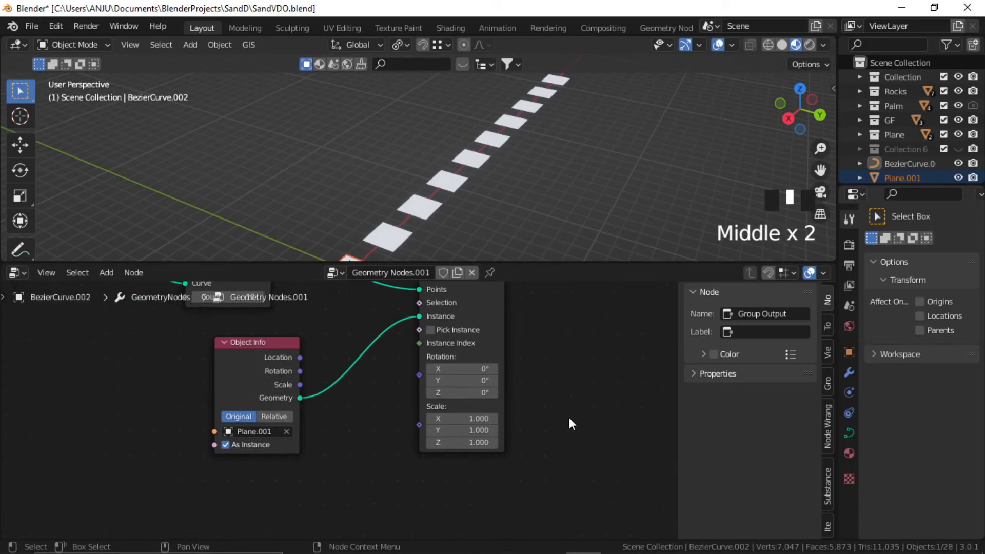
click(558, 436)
key(shift+a)
click(507, 254)
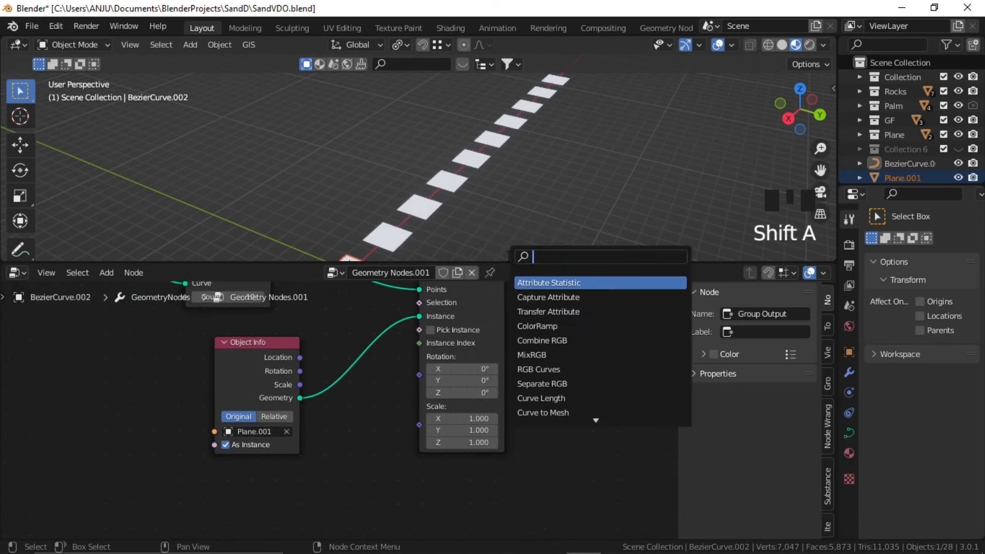
text(rando)
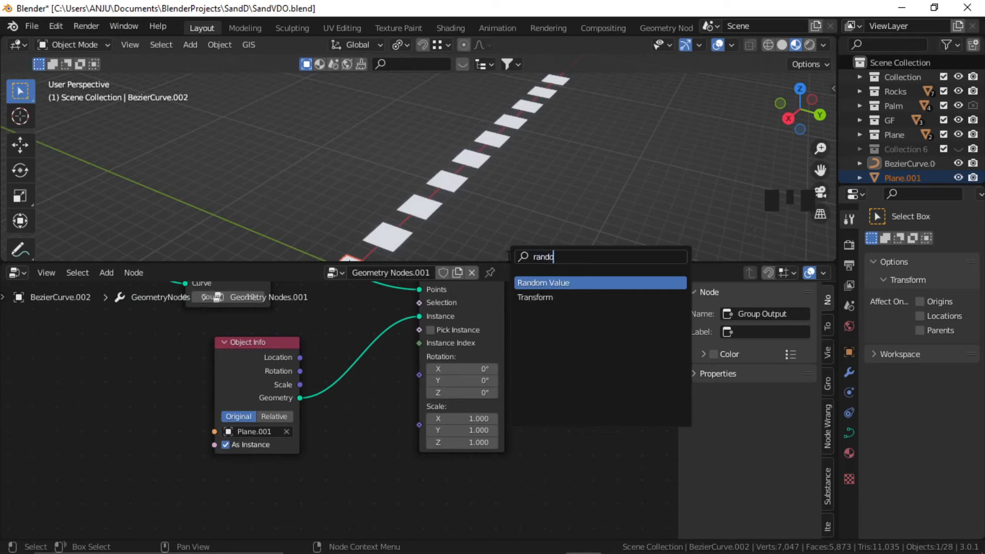
click(552, 281)
click(332, 464)
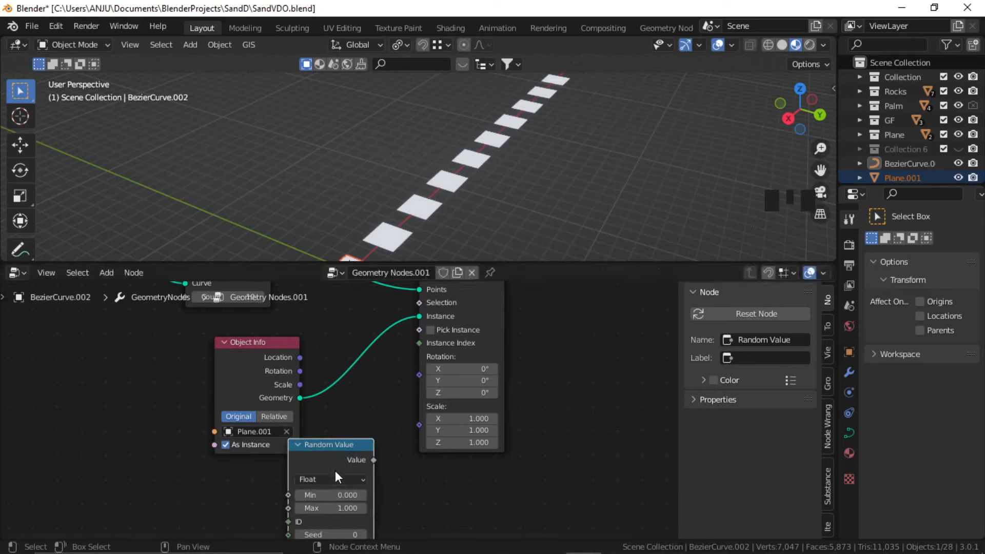
click(333, 479)
click(331, 439)
Rearrange the Object Info and Random Value nodes so they no longer crowd each other beside Instance on Points.
drag(237, 363, 165, 343)
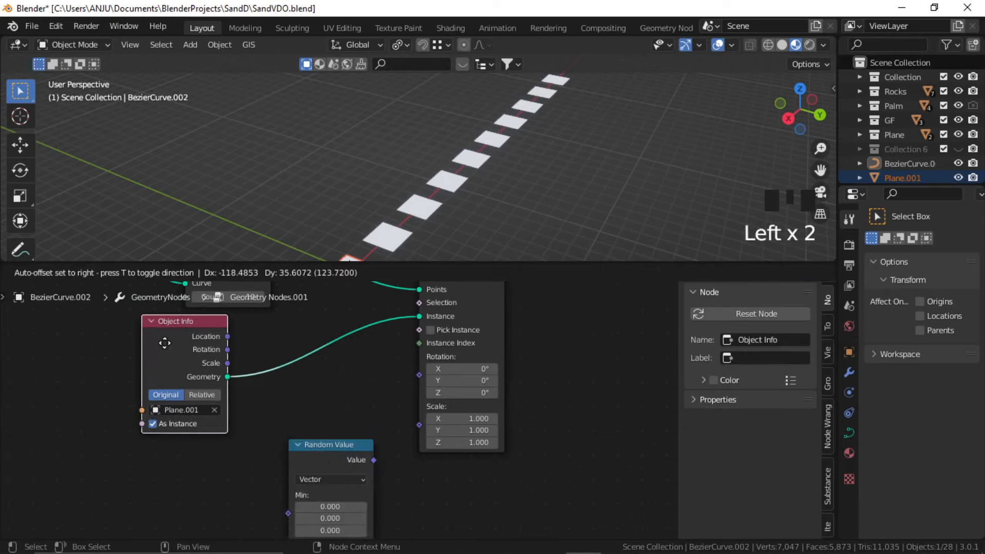
click(376, 430)
drag(342, 447, 328, 406)
middle_drag(353, 489, 361, 444)
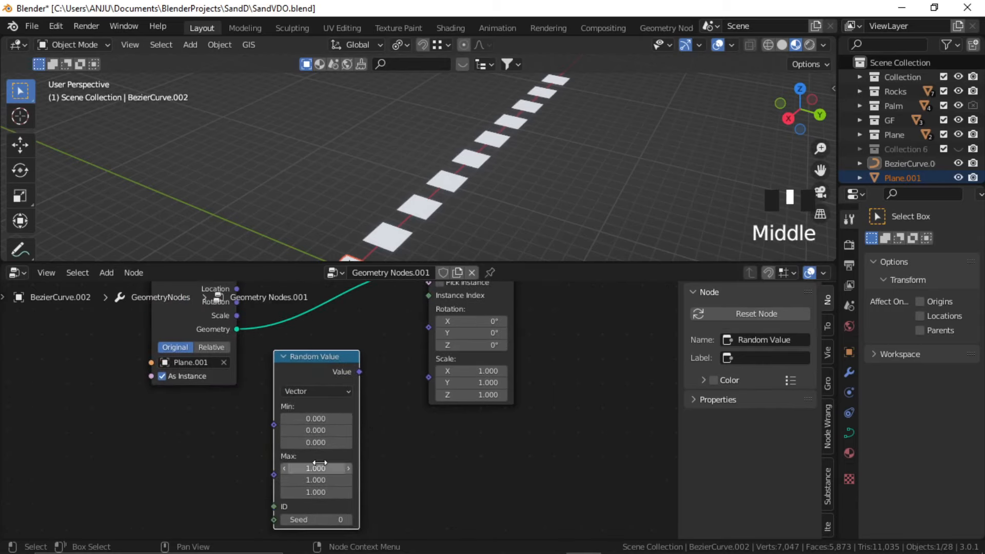
Set the Random Value maximum to 0, 0 and 11.3, connect it to Instance on Points' Rotation, and move the node clear of its neighbours.
drag(318, 467, 318, 480)
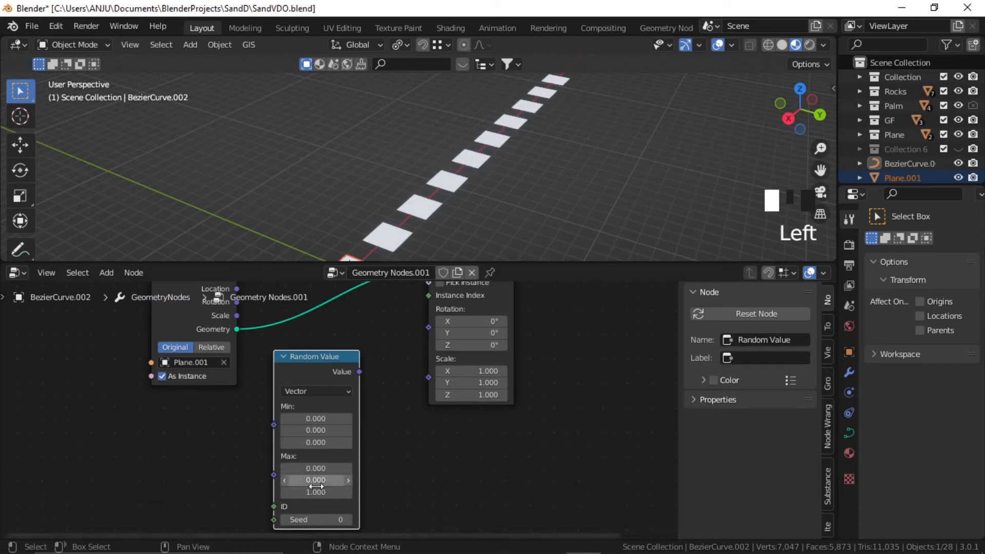
drag(360, 371, 430, 323)
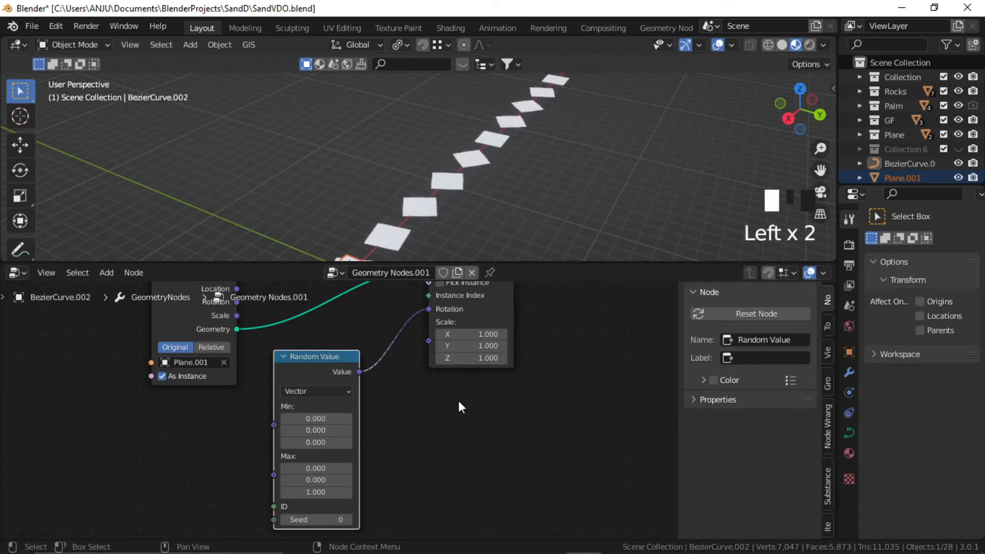
drag(308, 491, 360, 491)
click(262, 435)
drag(318, 379, 276, 415)
Duplicate the Random Value node and connect the copy's Value to the Scale input of Instance on Points.
click(290, 413)
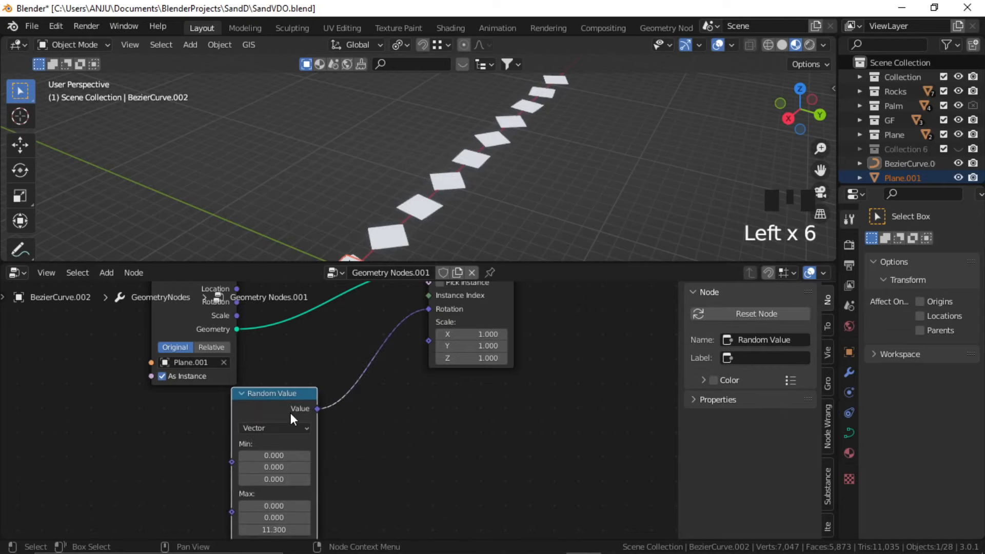
key(shift+d)
click(419, 433)
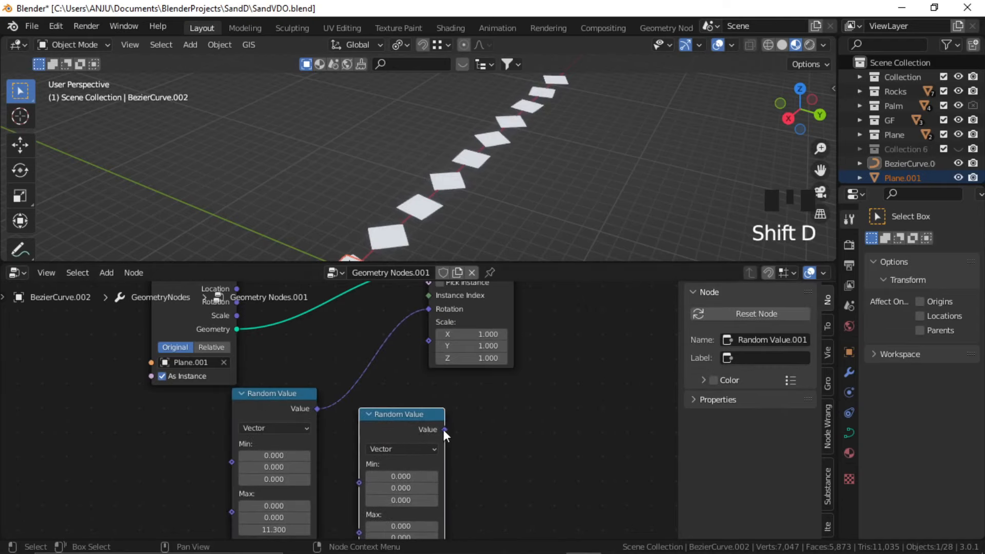
drag(444, 430, 433, 338)
Set the Z component of both Min and Max to 1 on the Random Value node that drives Scale.
middle_drag(472, 437, 448, 449)
scroll(448, 397, up, 2)
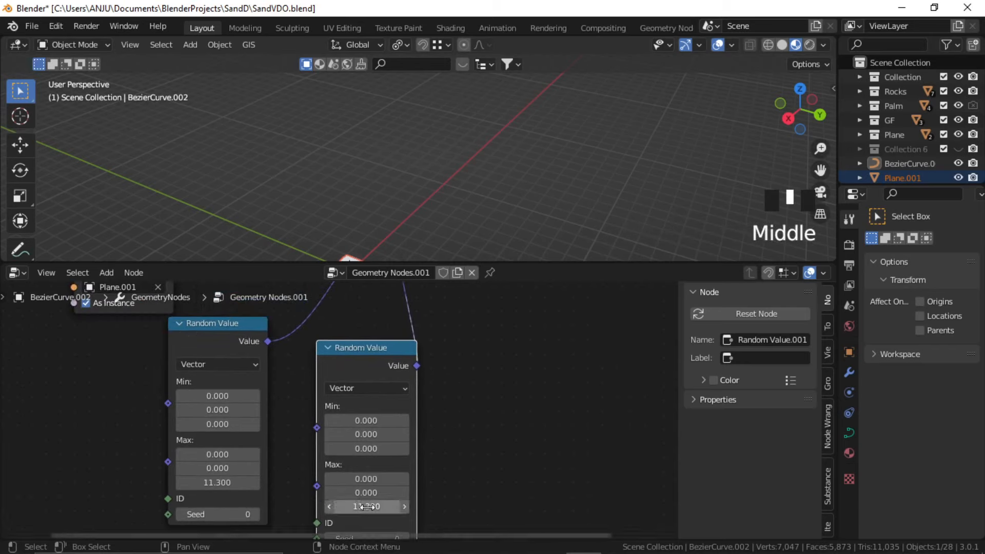
click(368, 449)
text(1)
key(Return)
double_click(366, 506)
text(1)
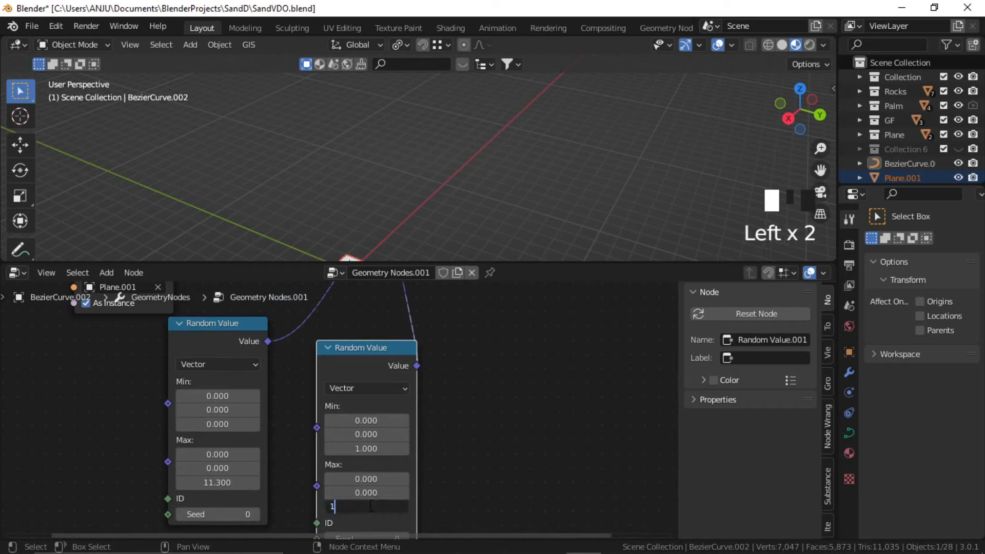
key(Return)
Set the scale Random Value's X and Y to 0.8 for Min and 1.5 for Max.
middle_drag(457, 427, 453, 454)
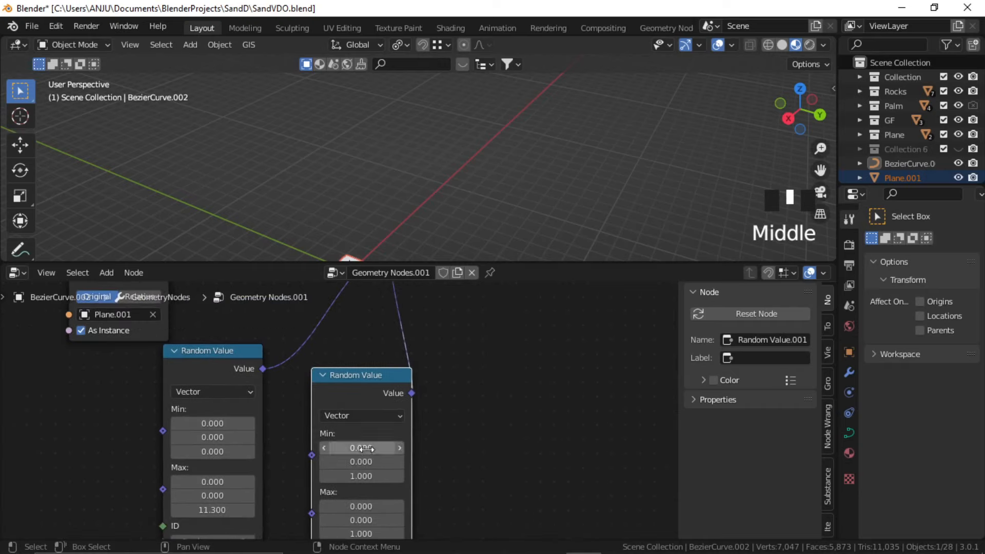
drag(367, 448, 367, 461)
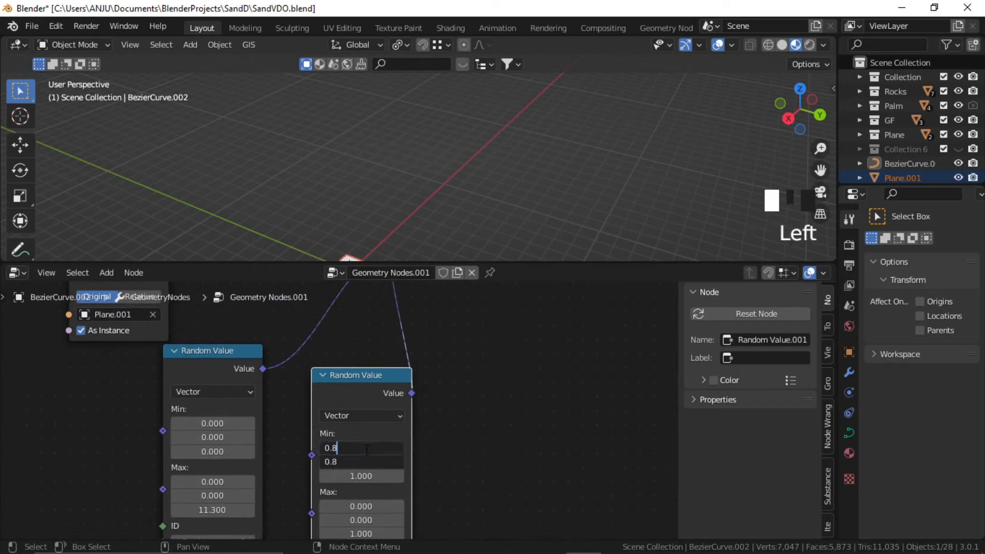
text(0.8)
key(Return)
middle_drag(448, 488, 442, 447)
drag(373, 465, 372, 478)
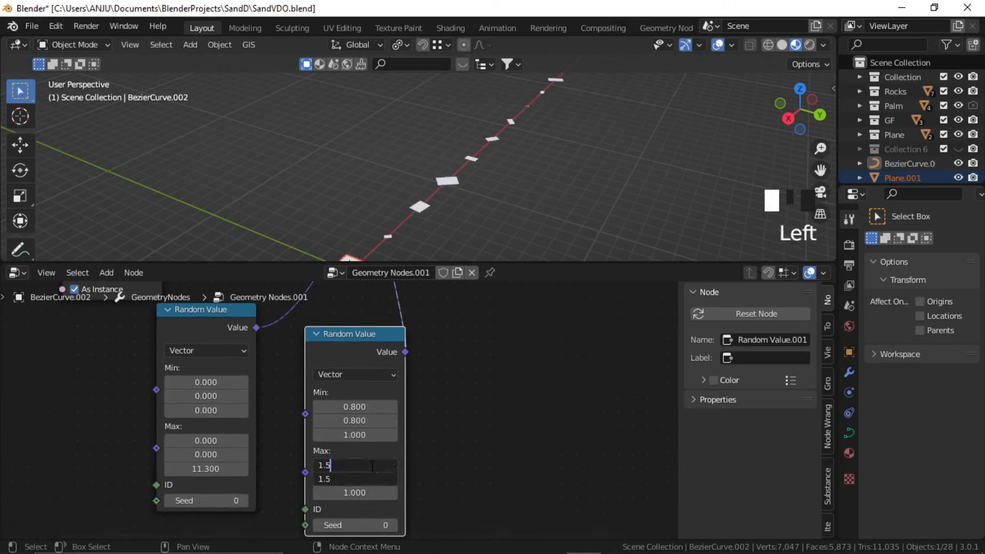
key(Return)
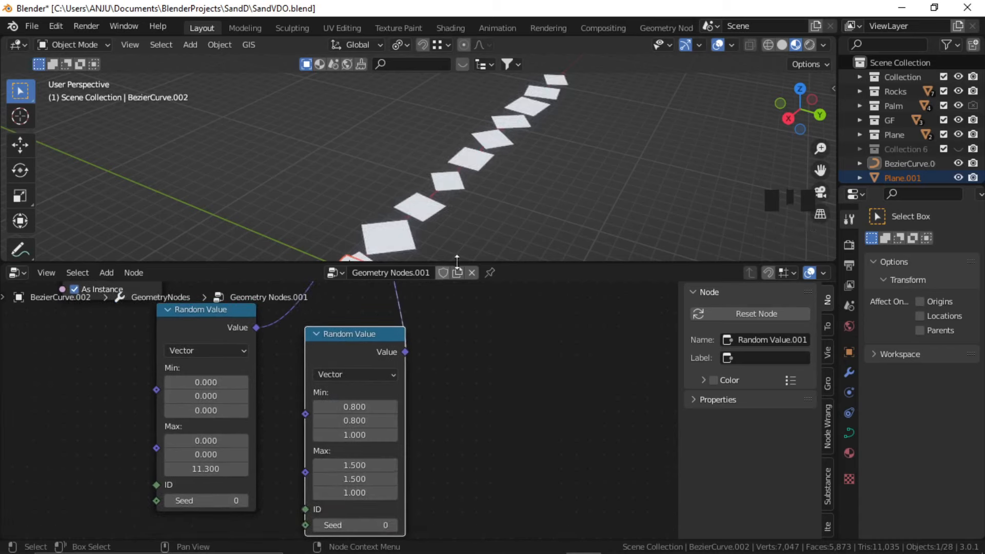
Inspect the randomized planes in an enlarged 3D viewport and hide the original Plane.001 object.
drag(520, 265, 517, 355)
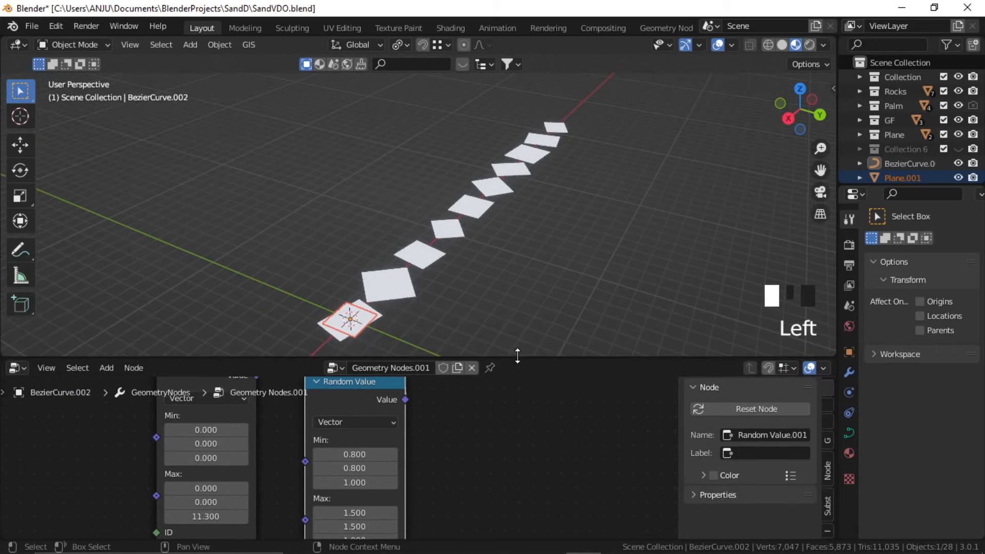
click(509, 276)
middle_drag(438, 244, 466, 277)
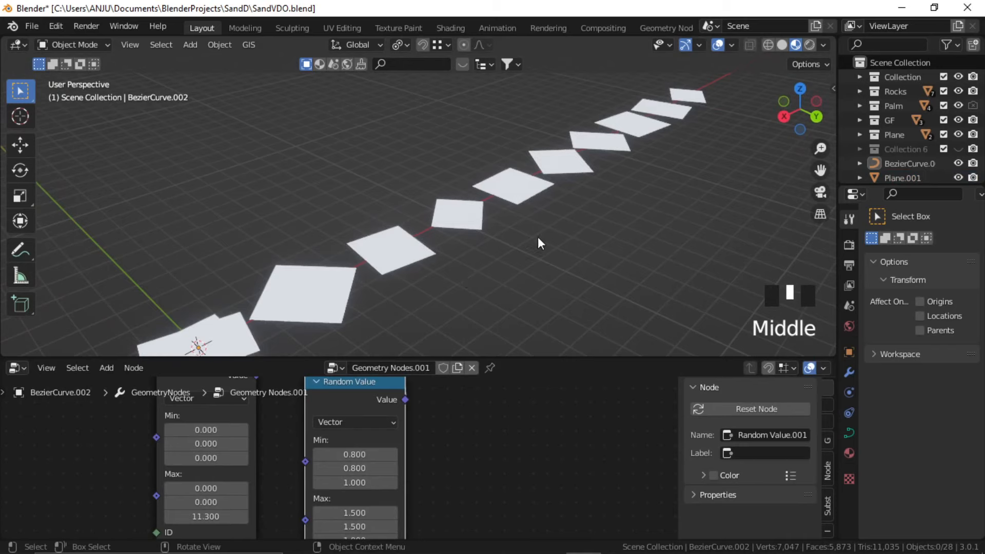
click(462, 441)
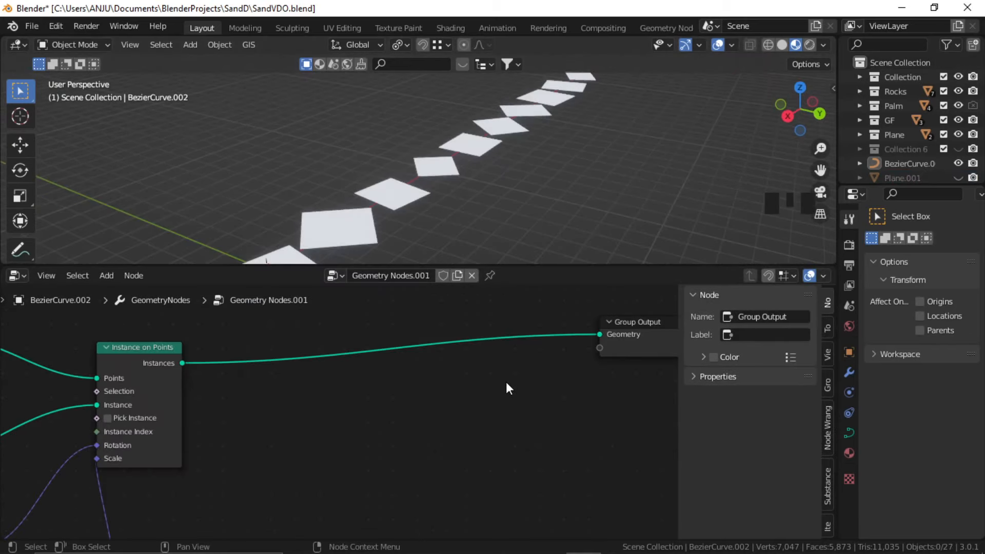
Bring the Rocks collection in as a Collection Info node and add a Distribute Points on Faces node near Group Output.
drag(894, 90, 255, 444)
double_click(406, 444)
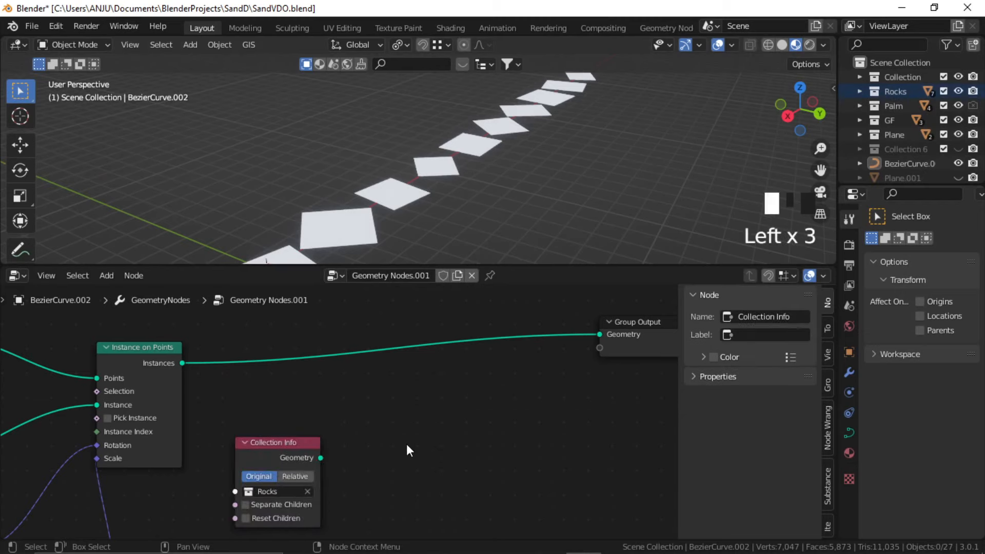
key(shift+a)
click(358, 256)
text(d)
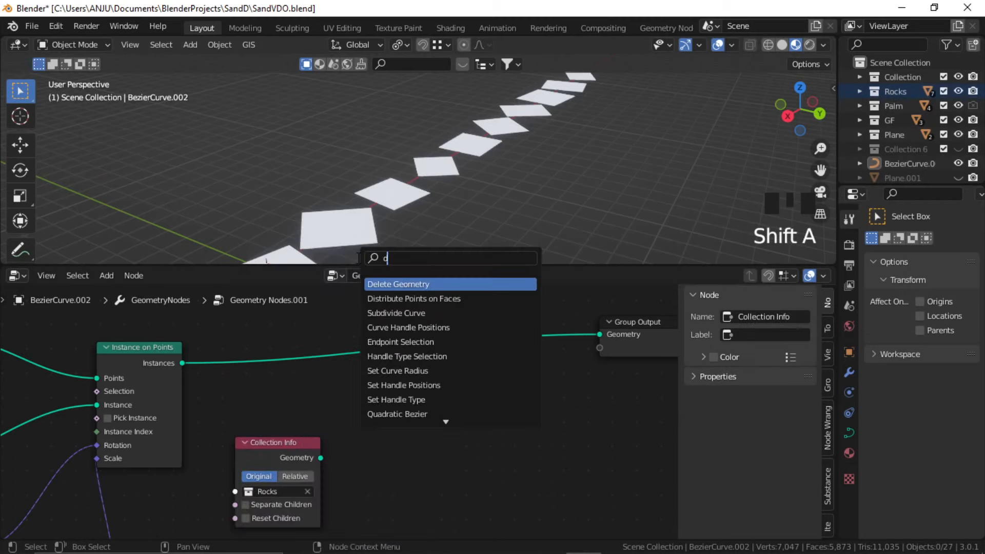
text(istr)
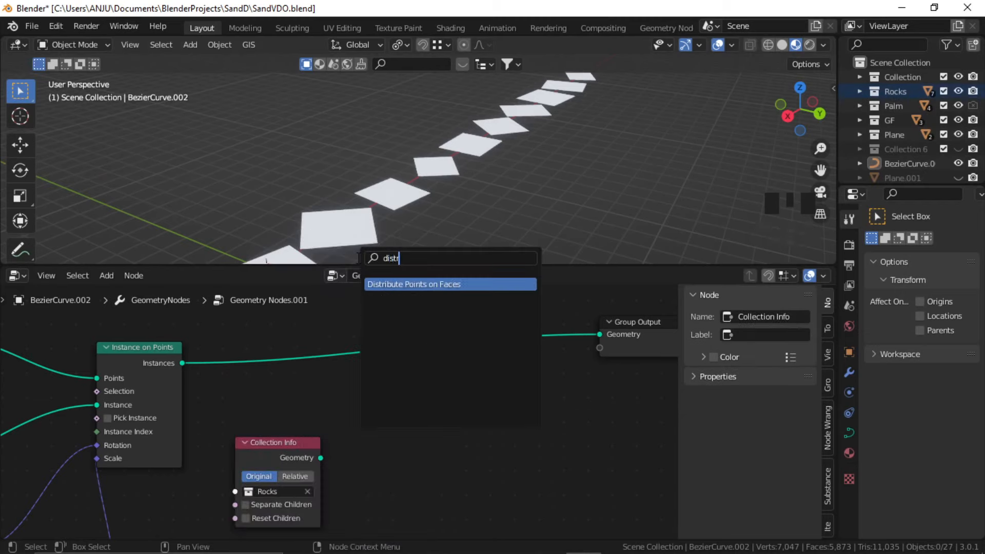
click(453, 284)
middle_drag(363, 393, 377, 381)
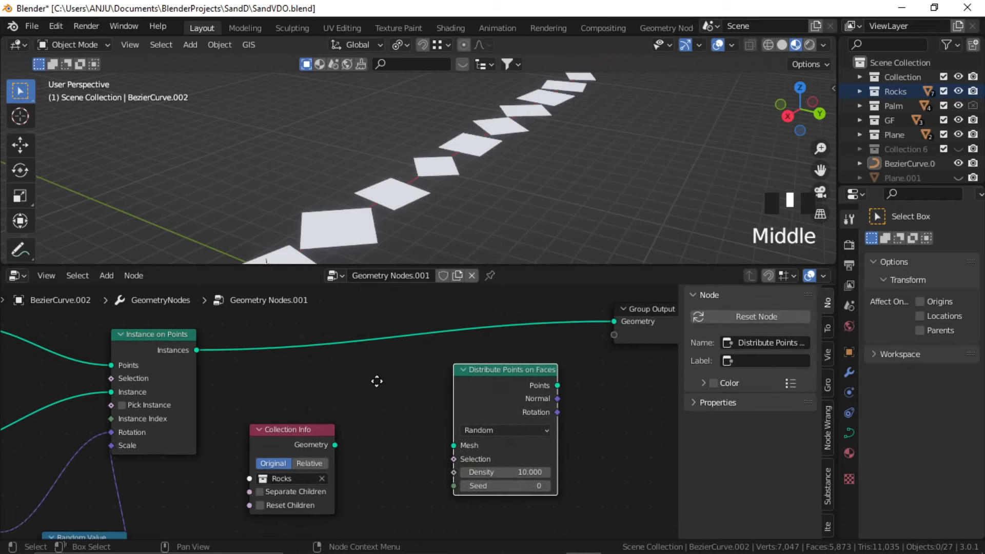
drag(485, 376, 487, 362)
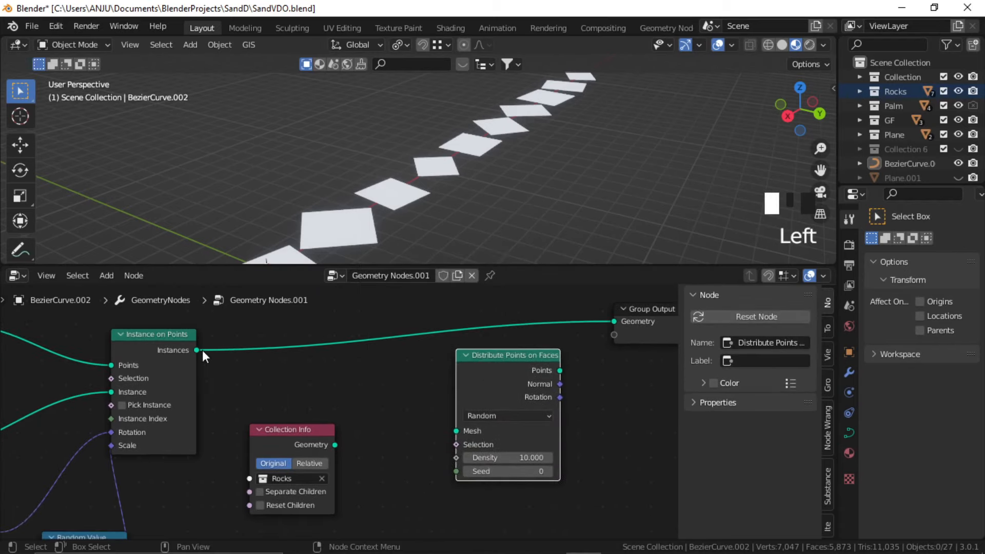
Add a Realize Instances node on the link between Instance on Points and Group Output.
click(389, 405)
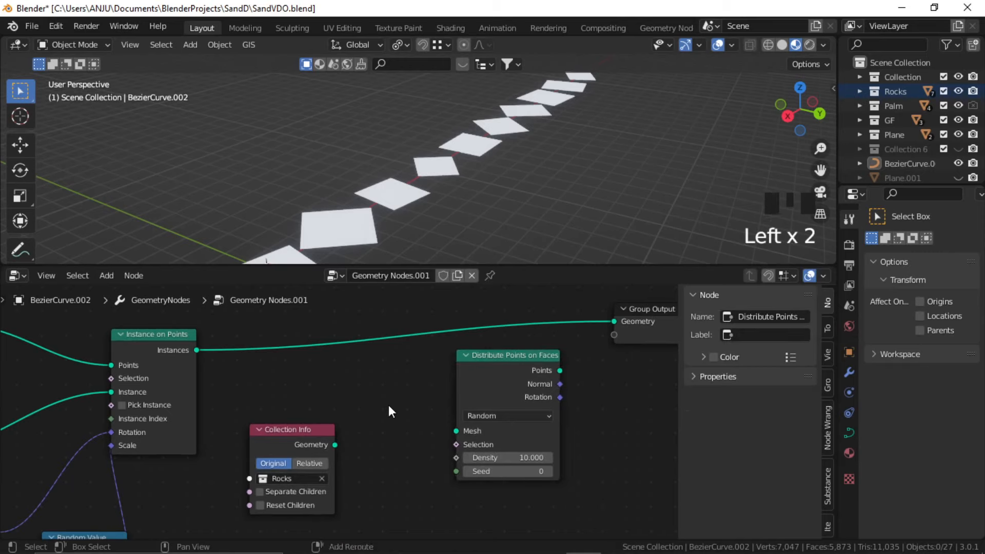
key(shift+a)
click(343, 255)
text(rea)
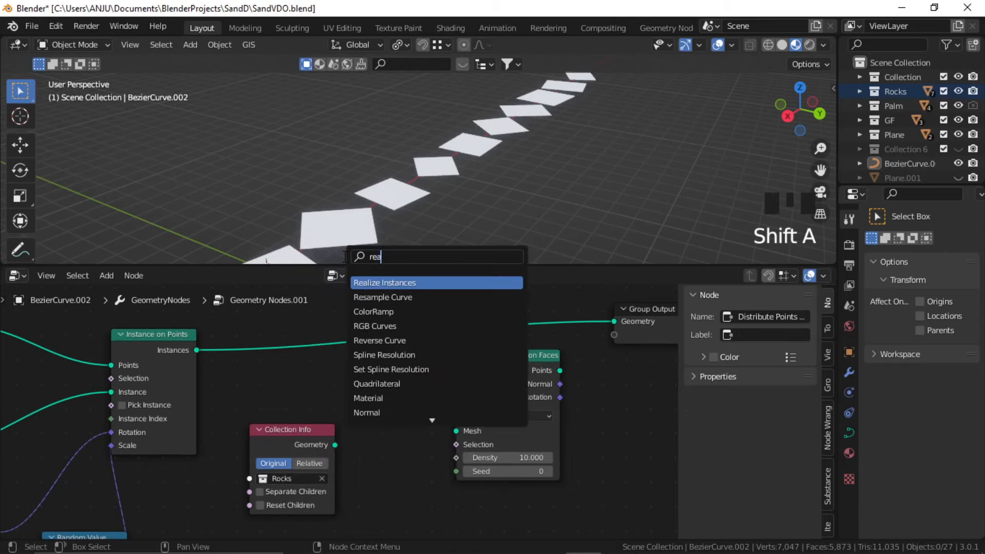
text(l)
click(410, 283)
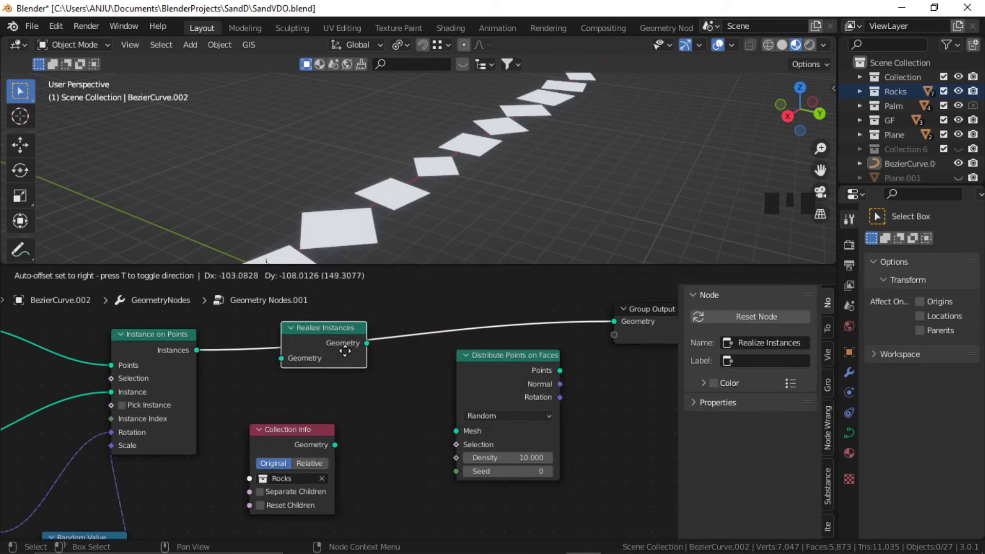
click(331, 360)
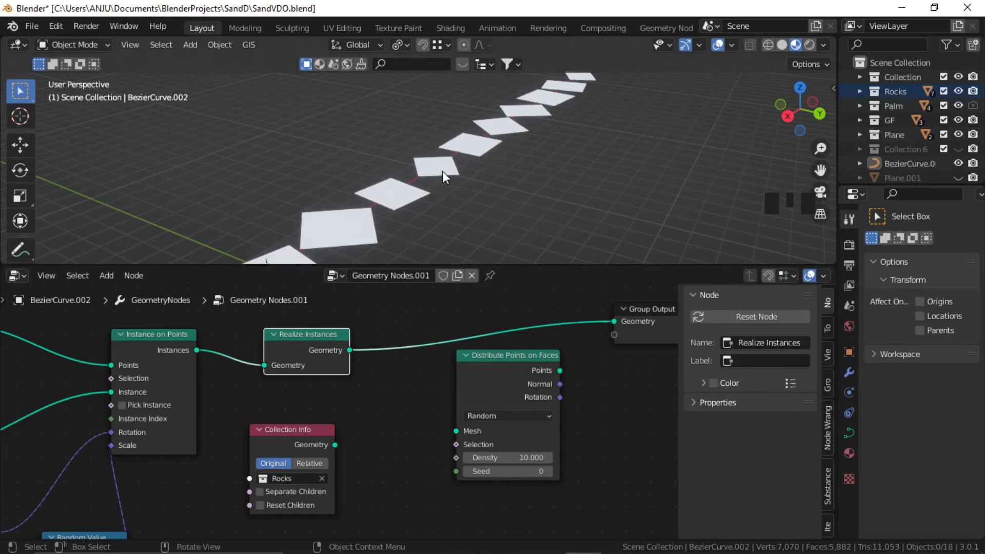
Connect Realize Instances to the Mesh input of Distribute Points on Faces, with Group Output disconnected and moved farther away.
drag(349, 350, 457, 430)
ctrl+right_drag(586, 311, 590, 336)
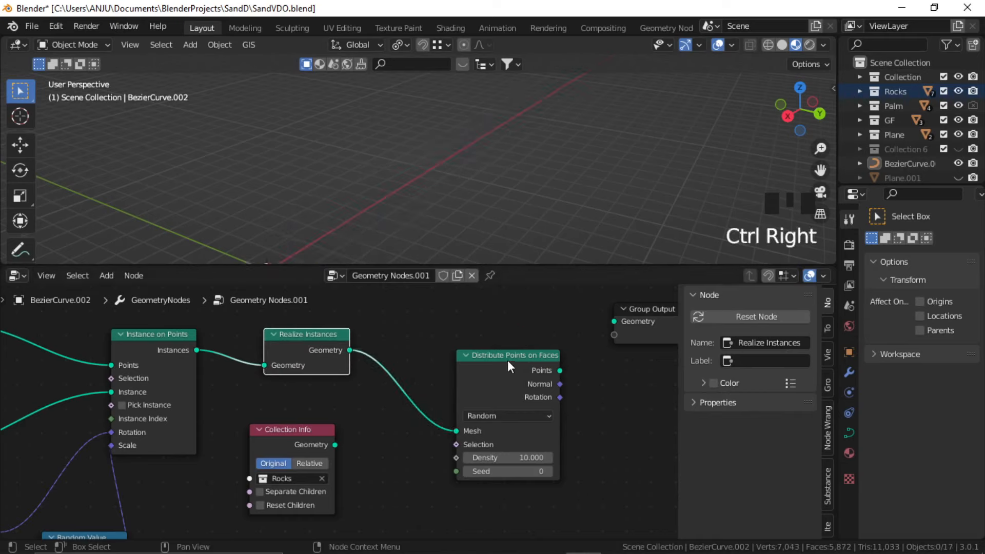
drag(491, 382, 472, 362)
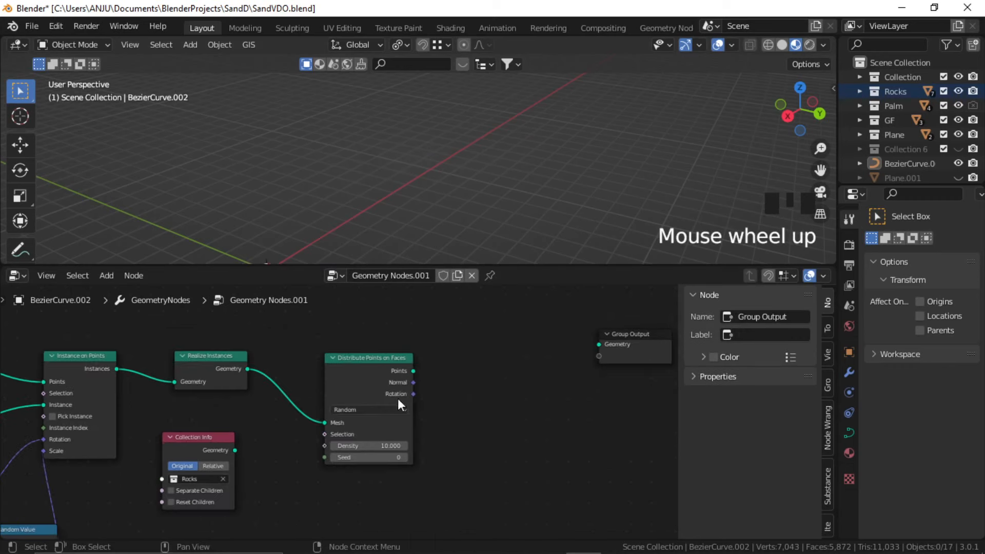
Duplicate Instance on Points, place the copy after Distribute Points on Faces, and feed it the distributed Points.
scroll(308, 407, up, 1)
middle_drag(303, 408, 336, 409)
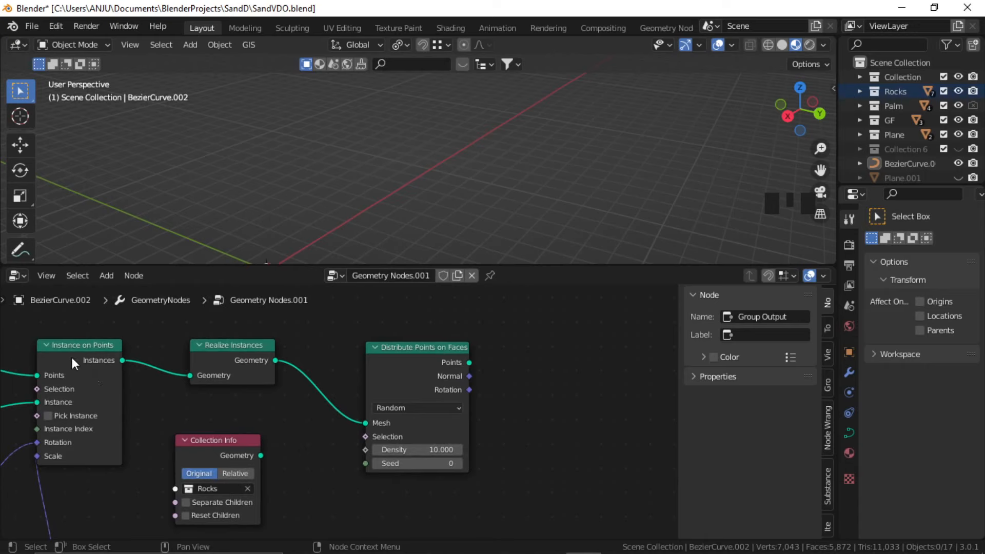
click(87, 359)
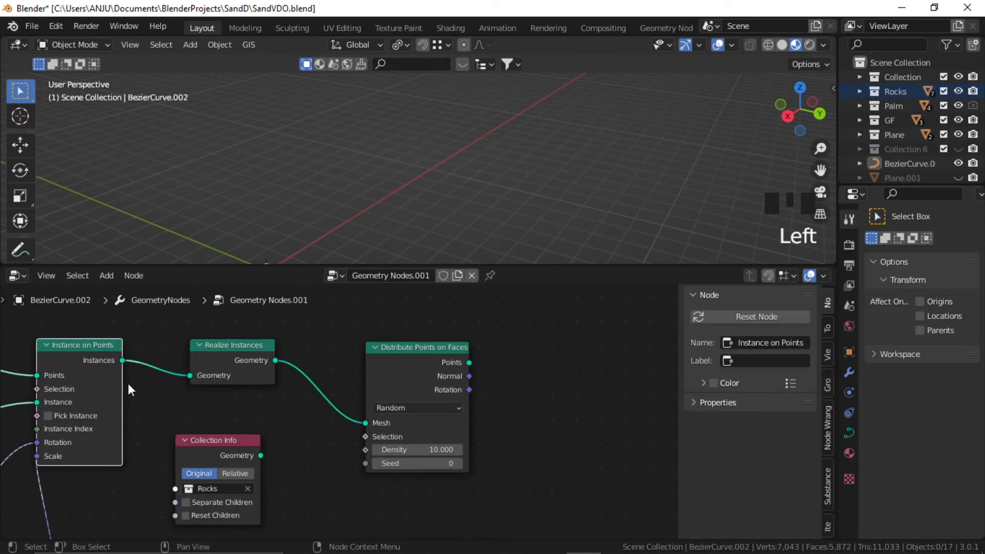
key(shift+d)
click(630, 342)
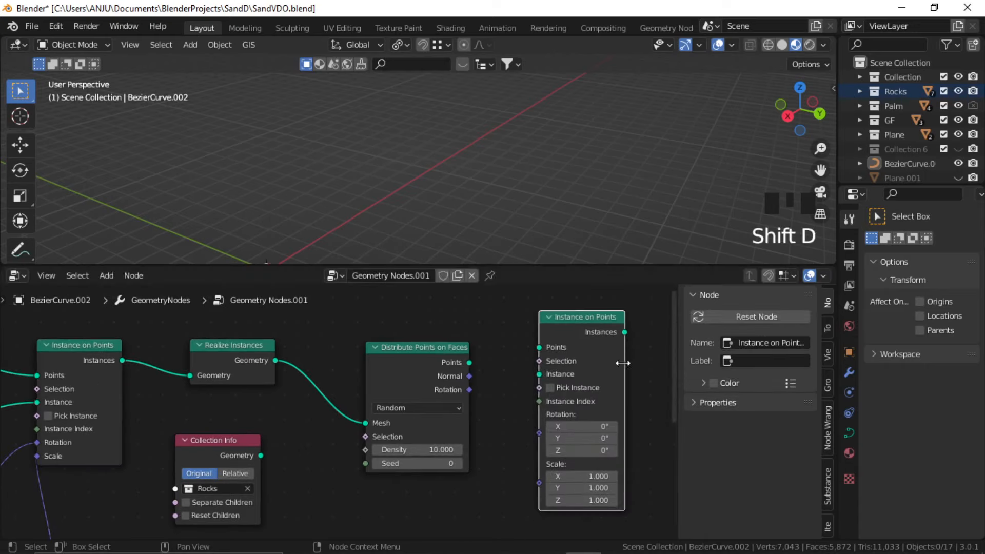
drag(469, 363, 538, 347)
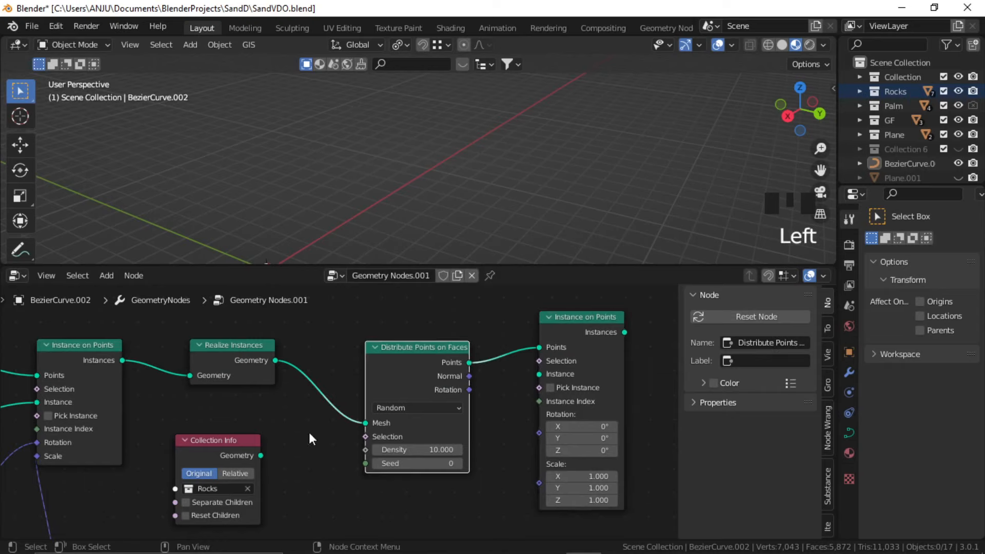
Move the Rocks Collection Info node below Distribute Points on Faces and connect its Geometry to the second Instance on Points' Instance input.
drag(211, 442, 408, 486)
middle_drag(459, 503, 376, 453)
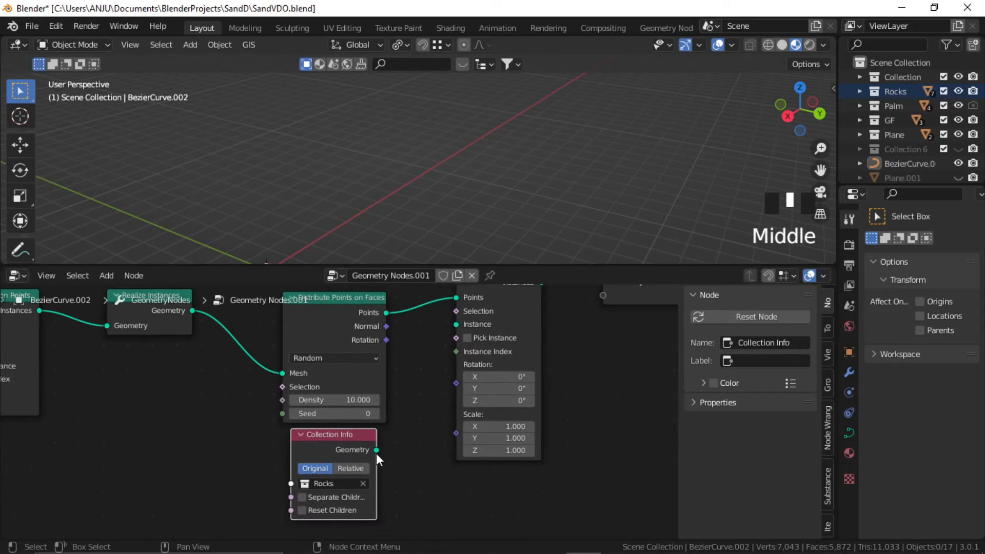
drag(377, 450, 456, 324)
Enable Separate Children and Reset Children on the Rocks Collection Info node, and Pick Instance on the second Instance on Points.
middle_drag(542, 361, 544, 398)
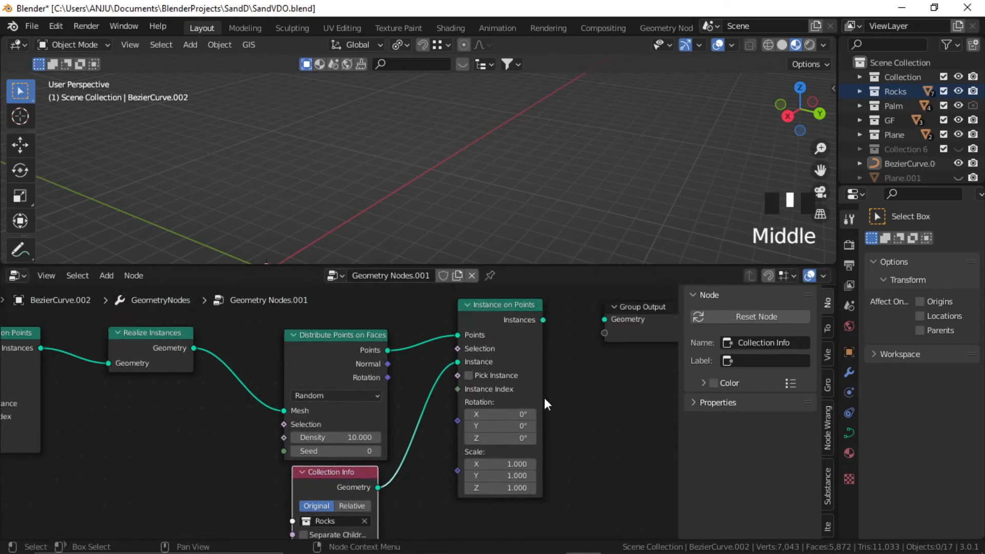
middle_drag(422, 445, 422, 436)
click(325, 525)
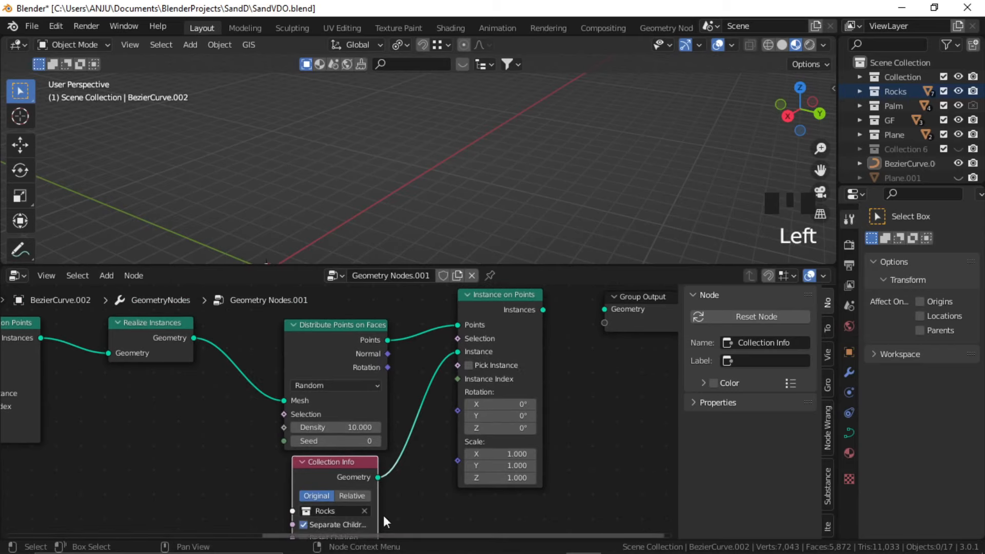
middle_drag(383, 516, 383, 493)
click(330, 514)
middle_drag(453, 392, 452, 444)
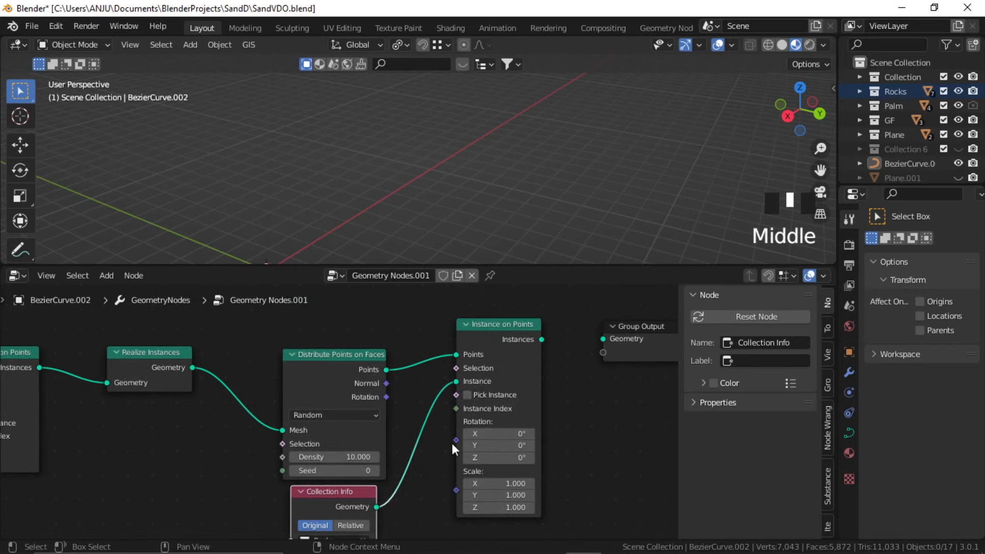
click(467, 395)
Connect the second Instance on Points' Instances output to the Geometry input of Group Output.
scroll(339, 395, down, 2)
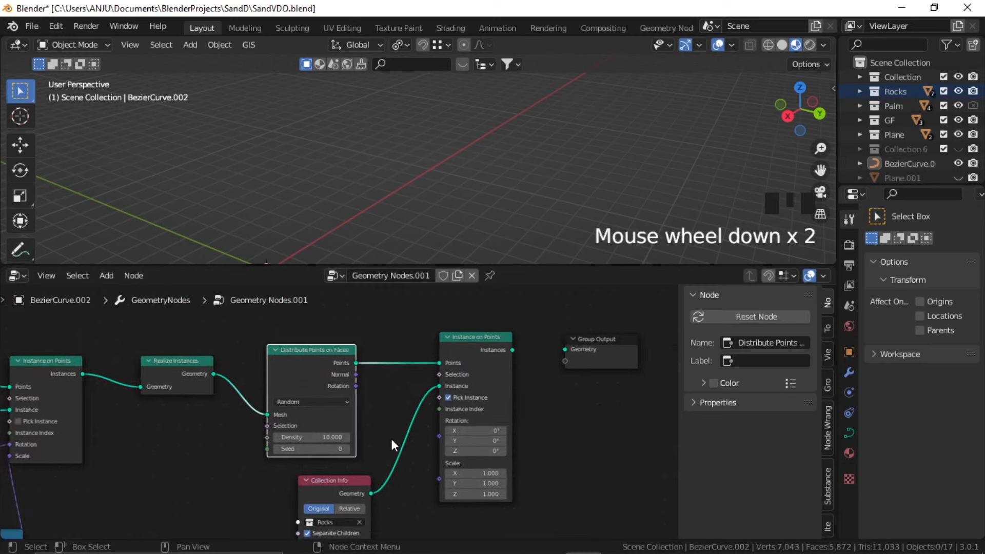
middle_drag(391, 439, 391, 417)
middle_drag(528, 360, 494, 374)
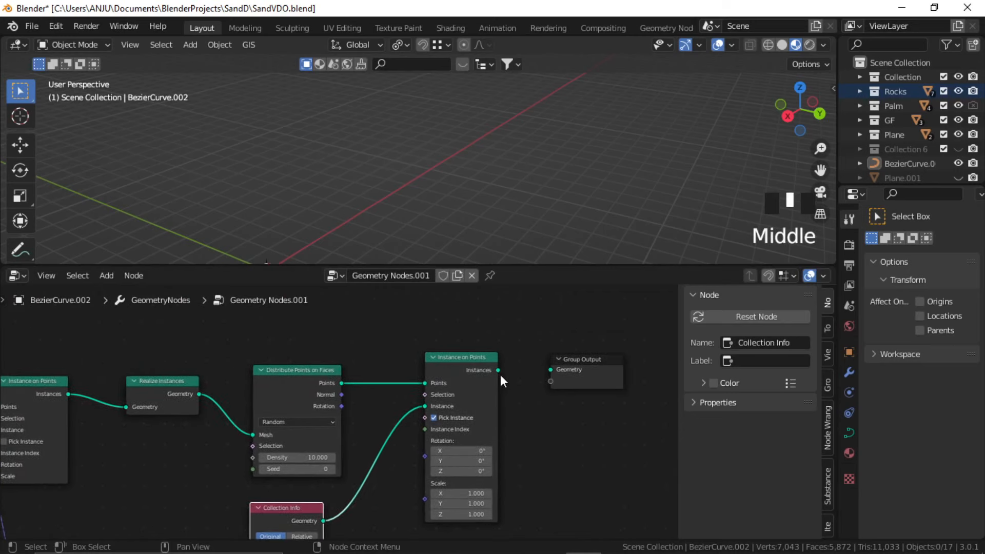
drag(498, 370, 550, 368)
scroll(482, 184, down, 3)
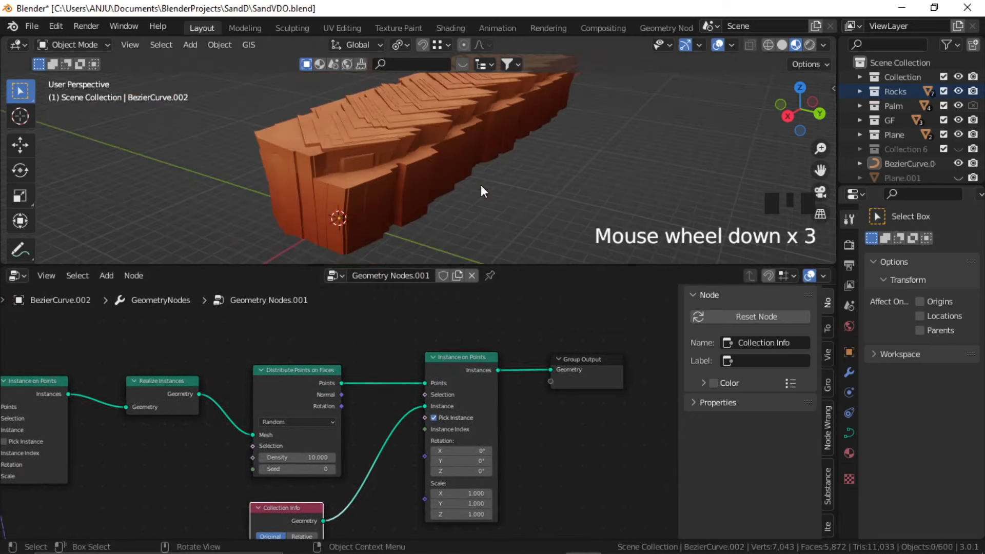
Set the second Instance on Points' scale to 0.5 on all axes and the Distribute Points on Faces density to 0.5.
middle_drag(481, 186, 436, 194)
scroll(386, 415, up, 2)
middle_drag(374, 458, 399, 419)
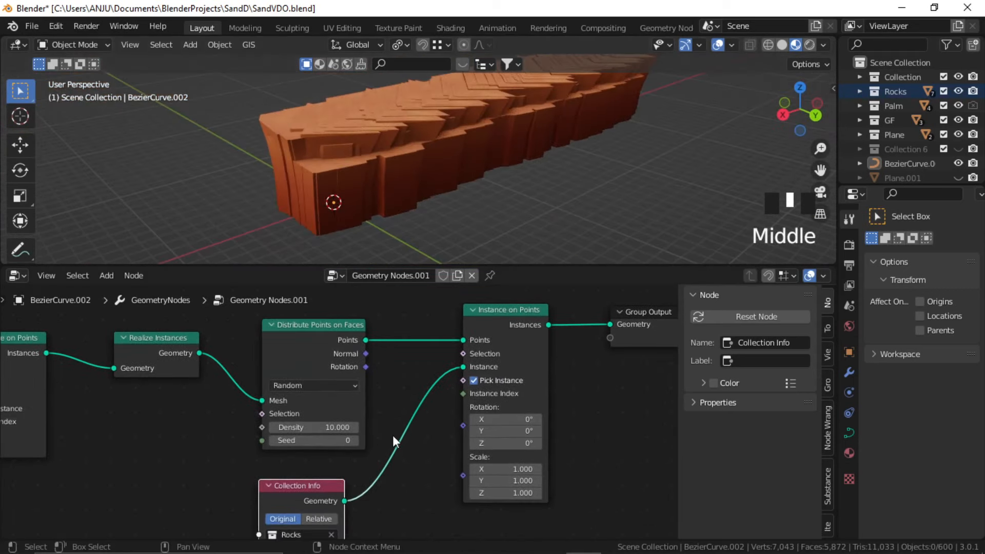
click(509, 469)
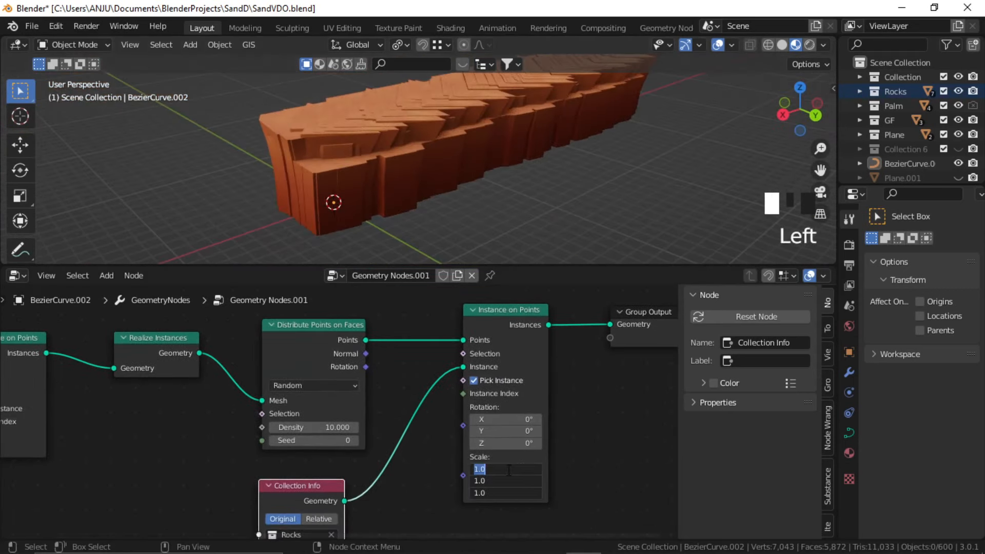
key(Return)
middle_drag(507, 469, 516, 424)
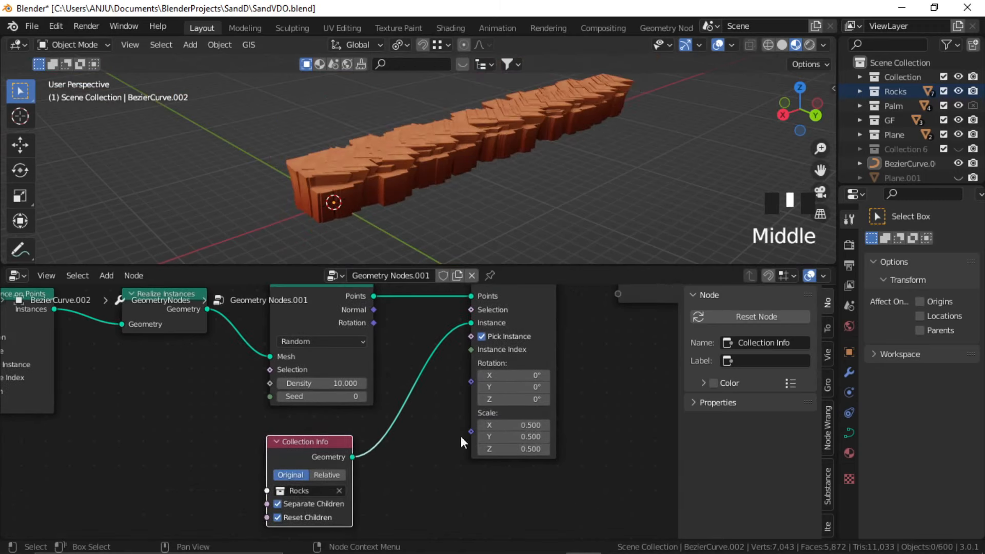
drag(349, 383, 314, 383)
click(364, 384)
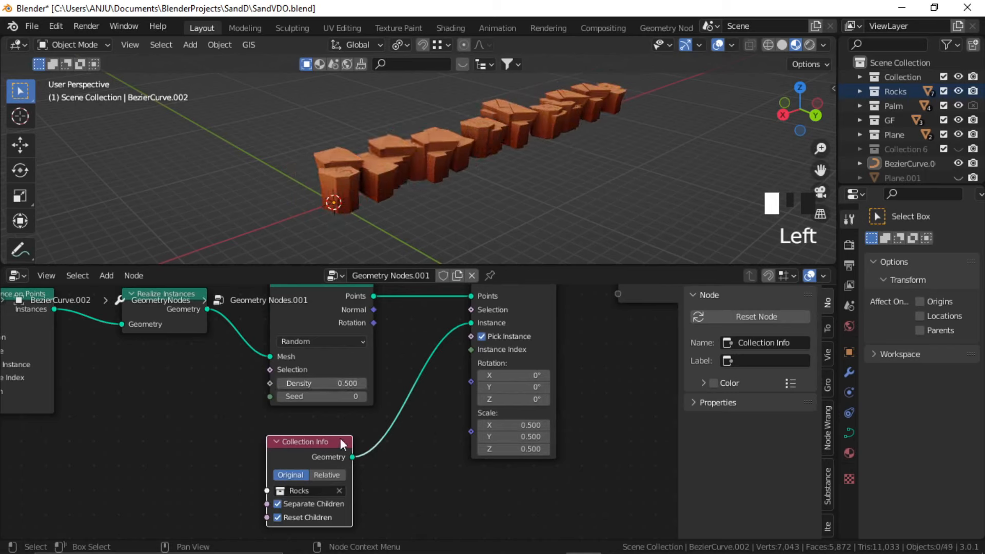
Duplicate the scale's Random Value node beside the Rocks Collection Info and connect its Value to the second Instance on Points' Scale.
drag(340, 438, 310, 433)
click(399, 407)
scroll(428, 393, down, 3)
middle_drag(428, 393, 514, 389)
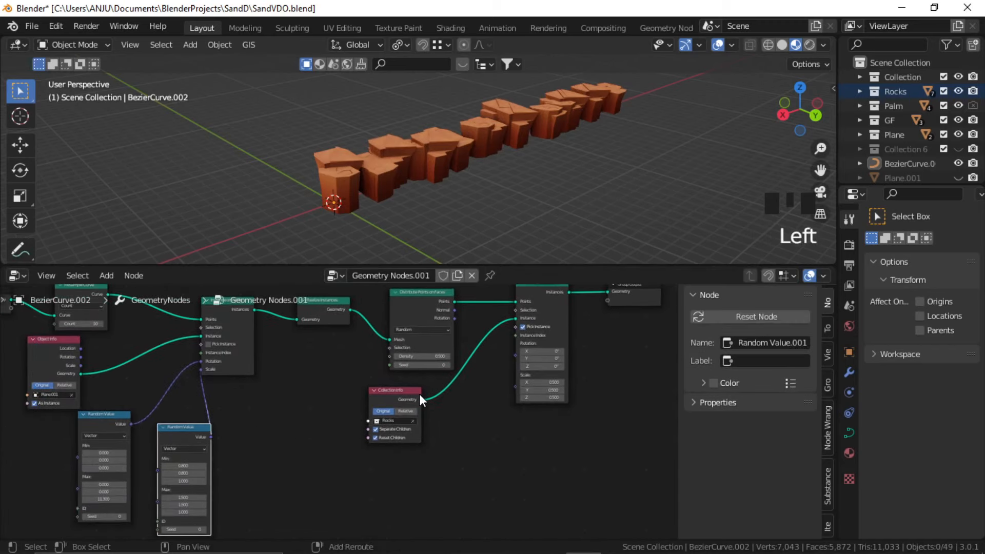
key(shift+d)
click(51, 365)
scroll(213, 378, up, 4)
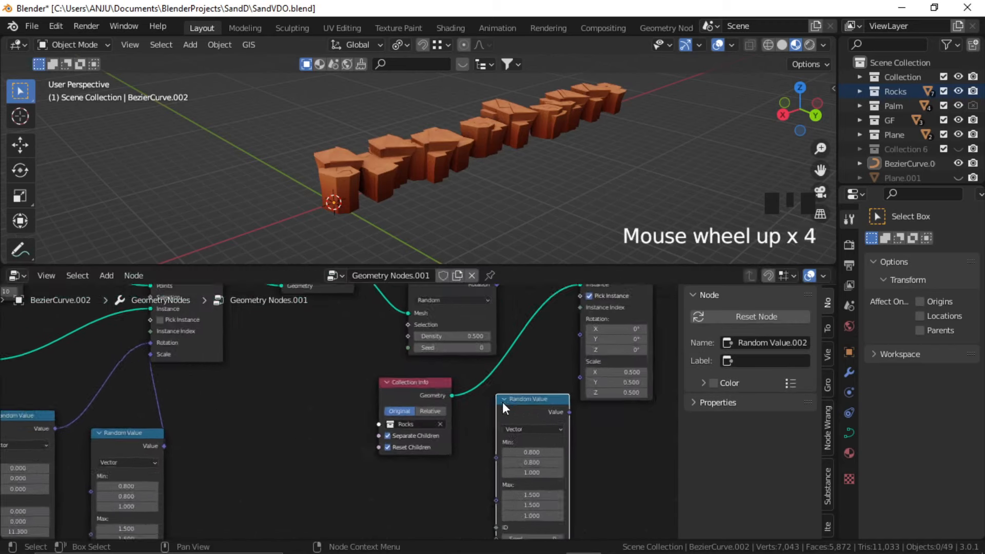
middle_drag(213, 378, 433, 413)
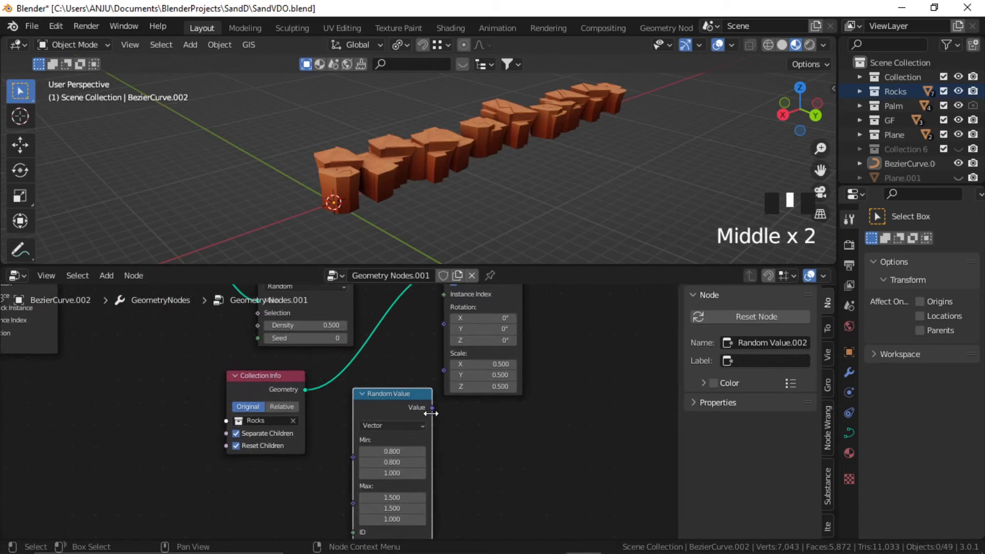
drag(432, 408, 446, 366)
scroll(447, 373, up, 1)
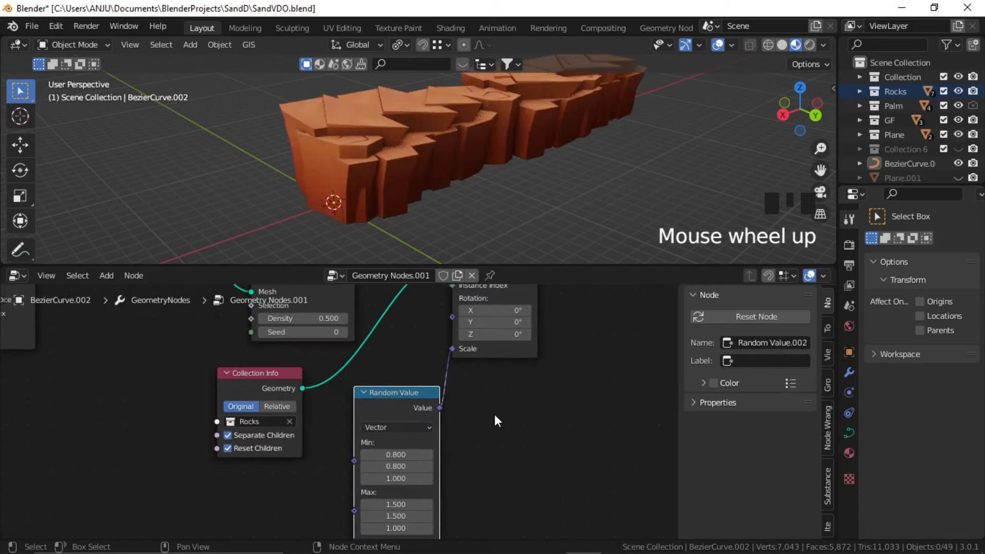
Set the duplicated Random Value node's Min to 0.5 and Max to 1 on all three axes.
middle_drag(494, 411, 461, 408)
drag(396, 402, 396, 426)
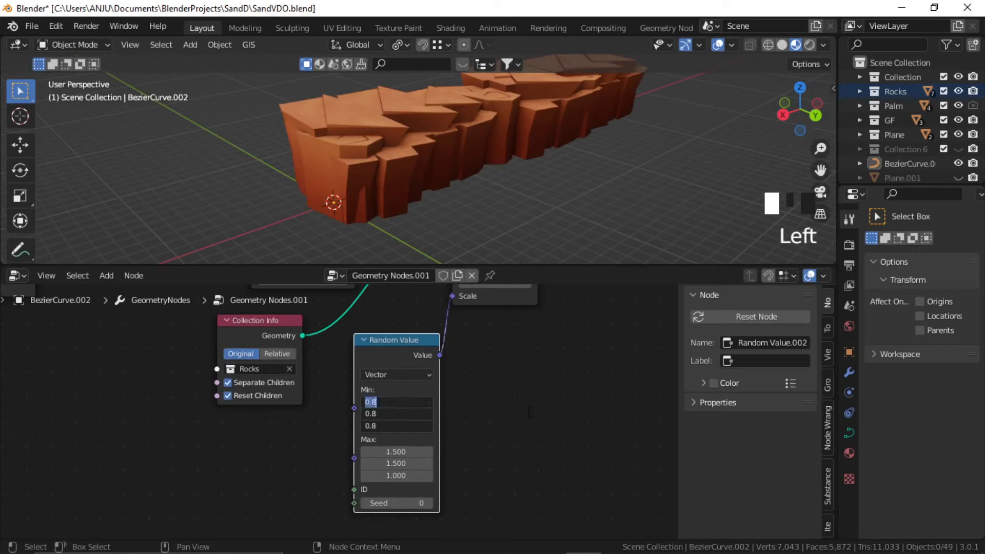
text(0.5)
key(Return)
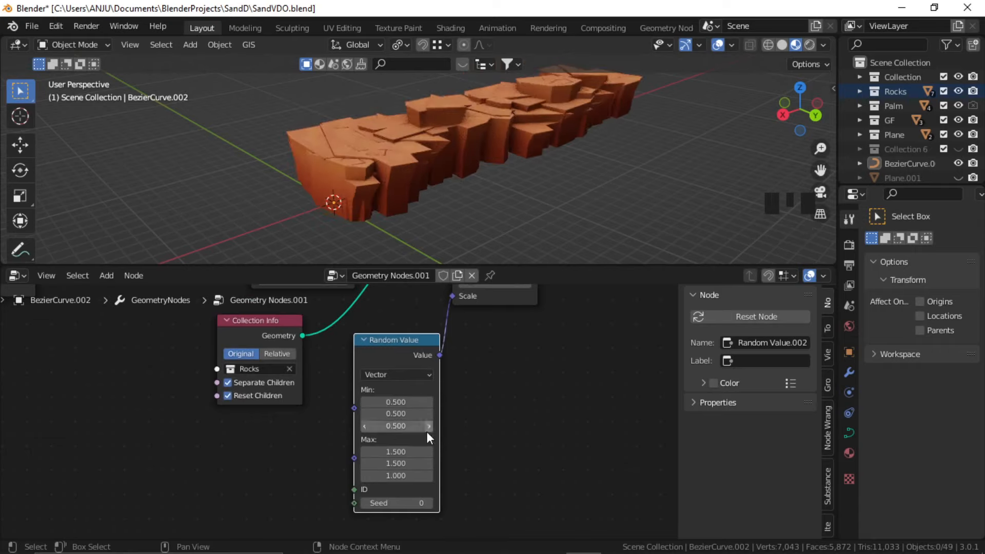
drag(396, 451, 396, 476)
text(1)
key(Return)
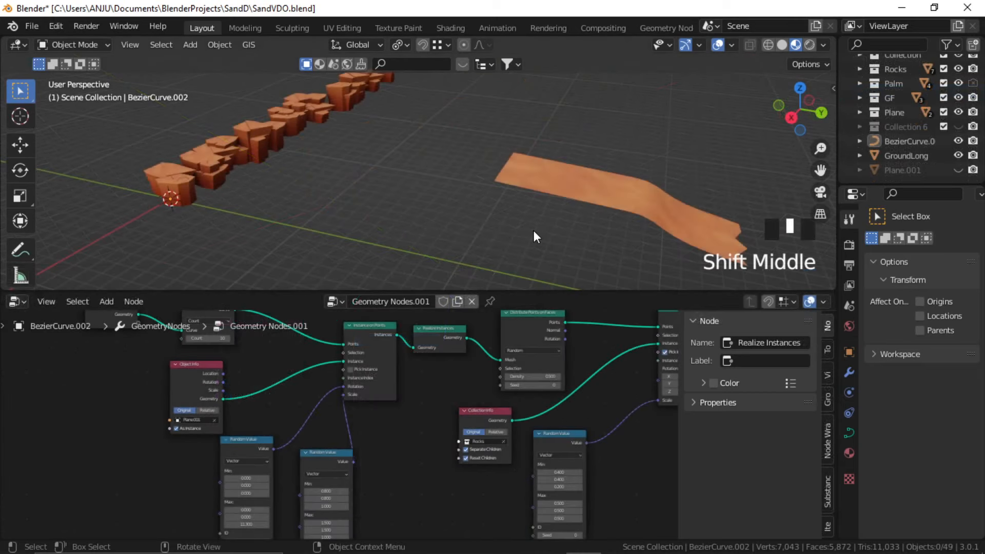
Bring GroundLong into the rock curve's node tree as an Object Info node and place it below the Random Value nodes.
click(611, 205)
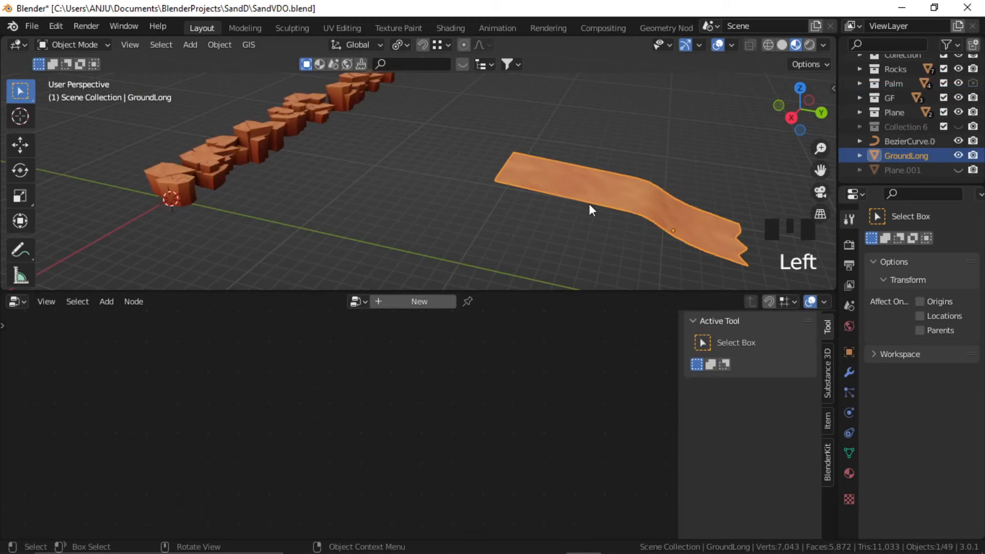
click(262, 150)
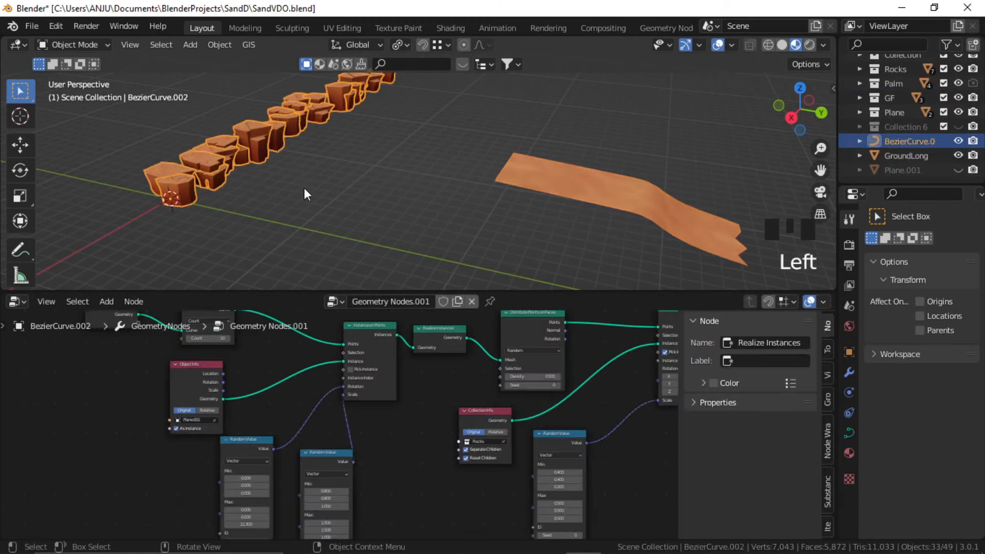
middle_drag(304, 193, 389, 207)
click(607, 153)
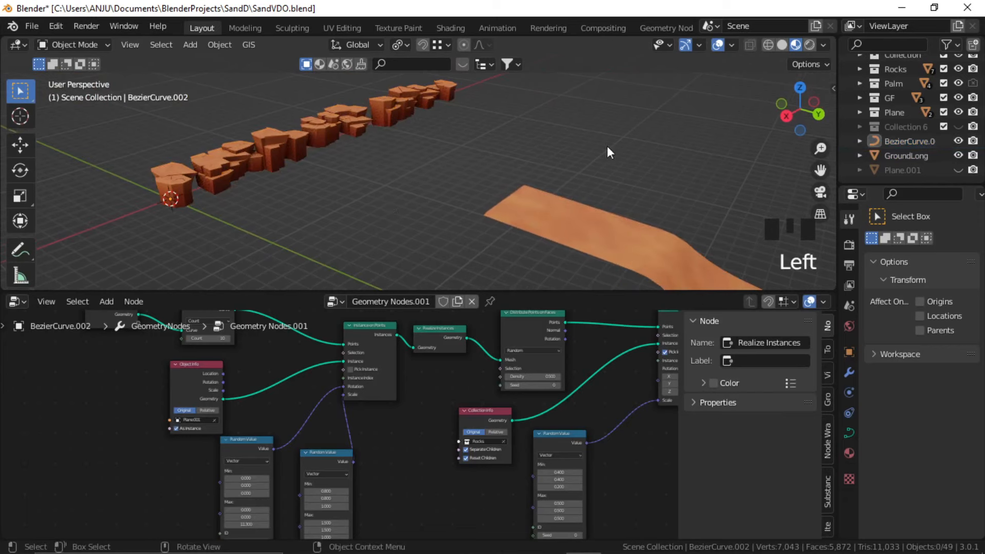
click(894, 152)
click(365, 141)
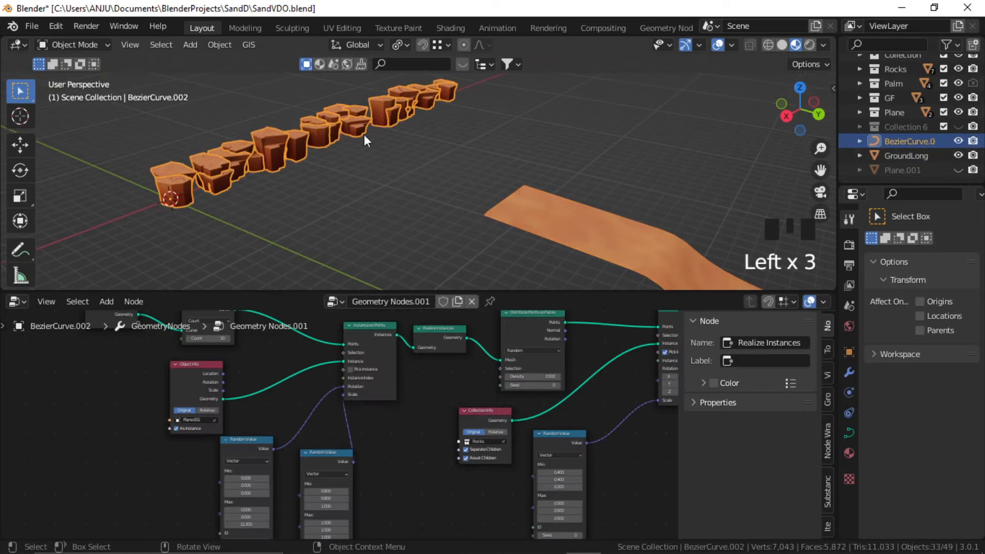
drag(904, 156, 96, 462)
middle_drag(349, 466, 359, 363)
click(268, 450)
scroll(105, 357, up, 2)
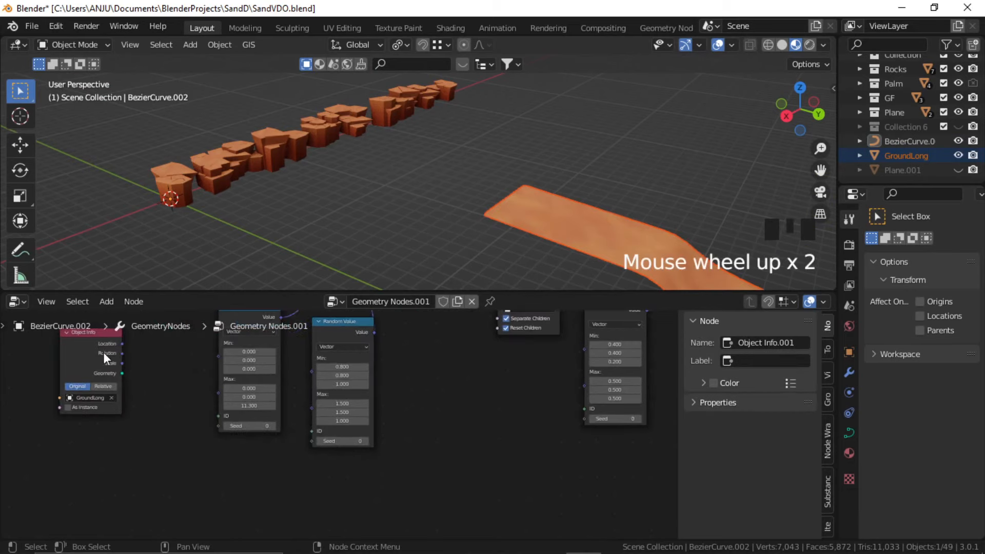
drag(103, 353, 175, 448)
scroll(303, 466, up, 3)
middle_drag(318, 469, 407, 431)
Add an Instance on Points node beside the GroundLong Object Info and connect the Geometry output to its Instance input.
click(373, 457)
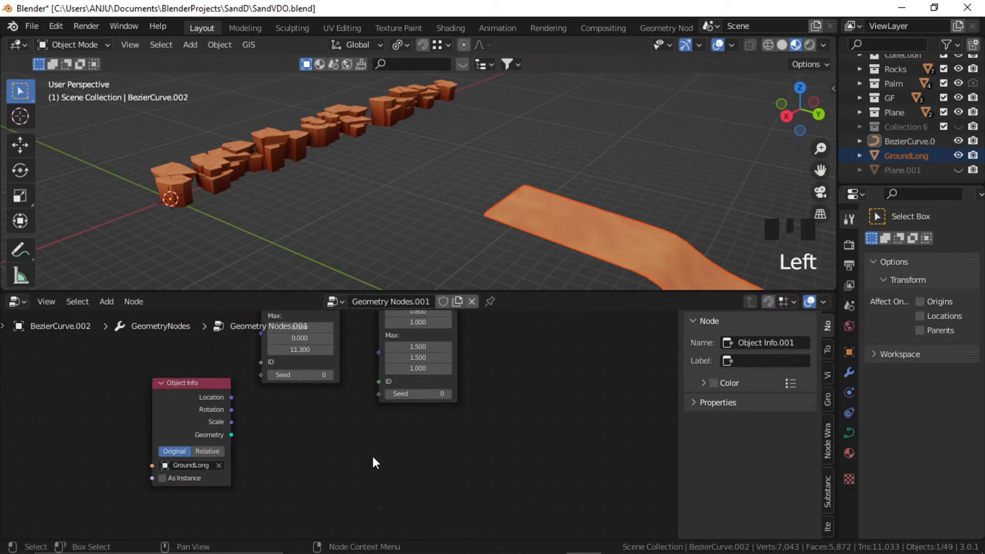
key(shift+a)
click(313, 251)
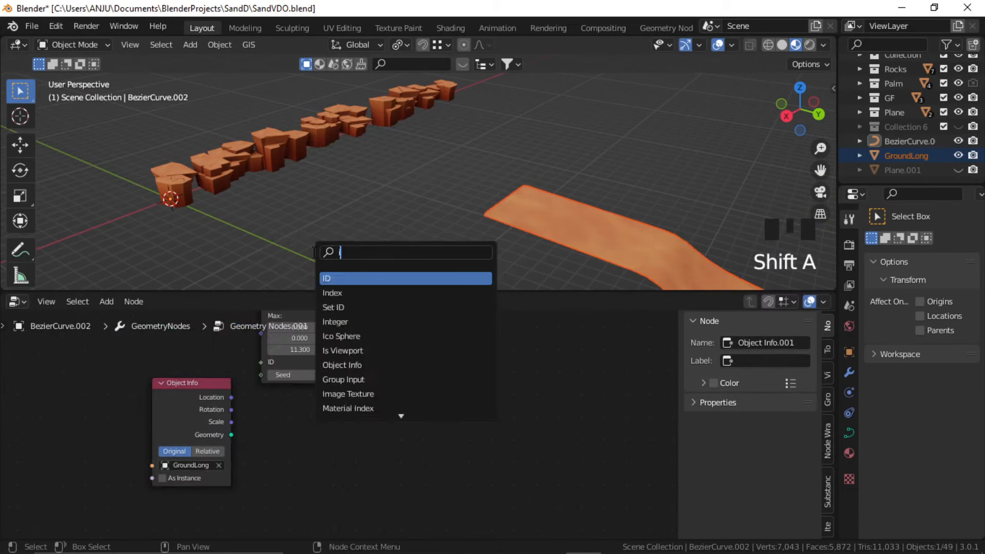
text(inst)
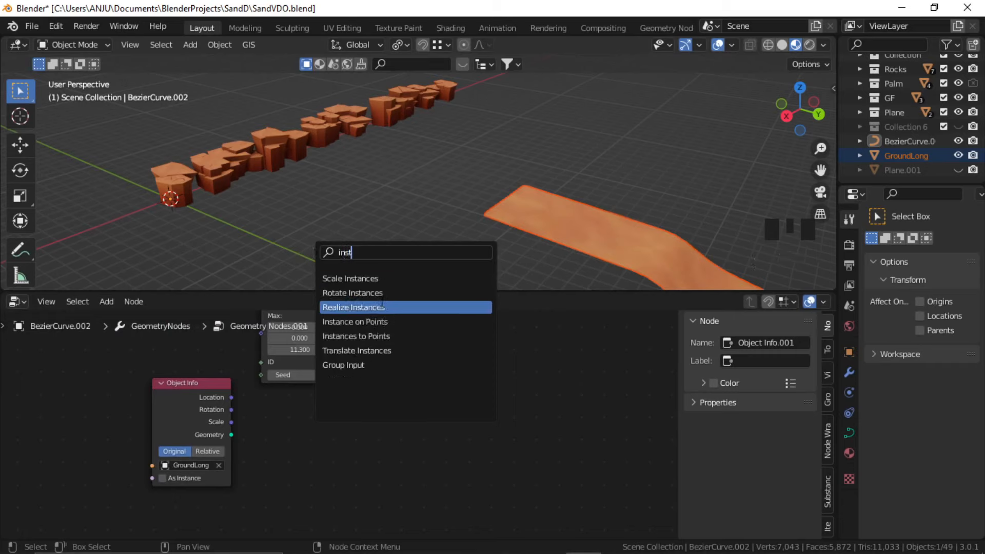
click(382, 322)
click(382, 482)
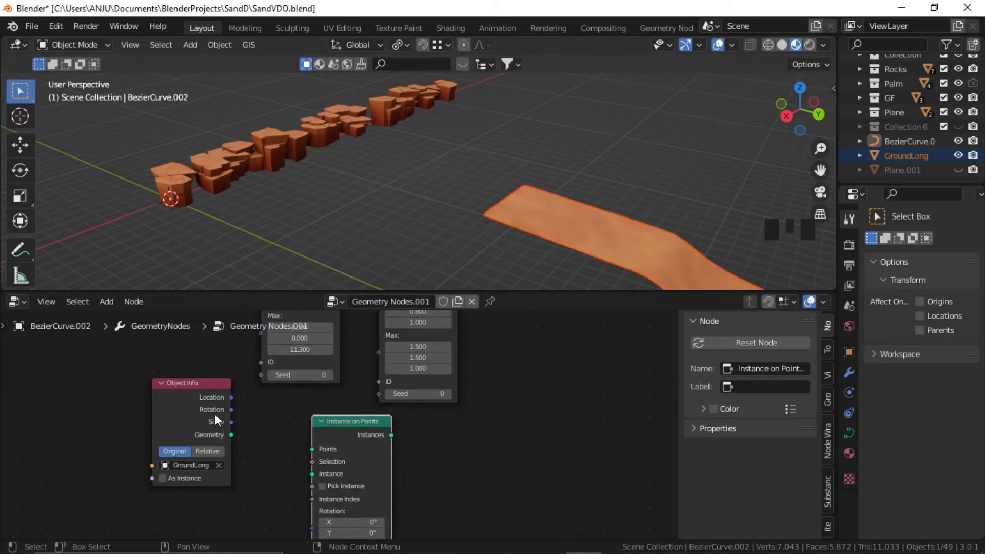
drag(215, 417, 315, 478)
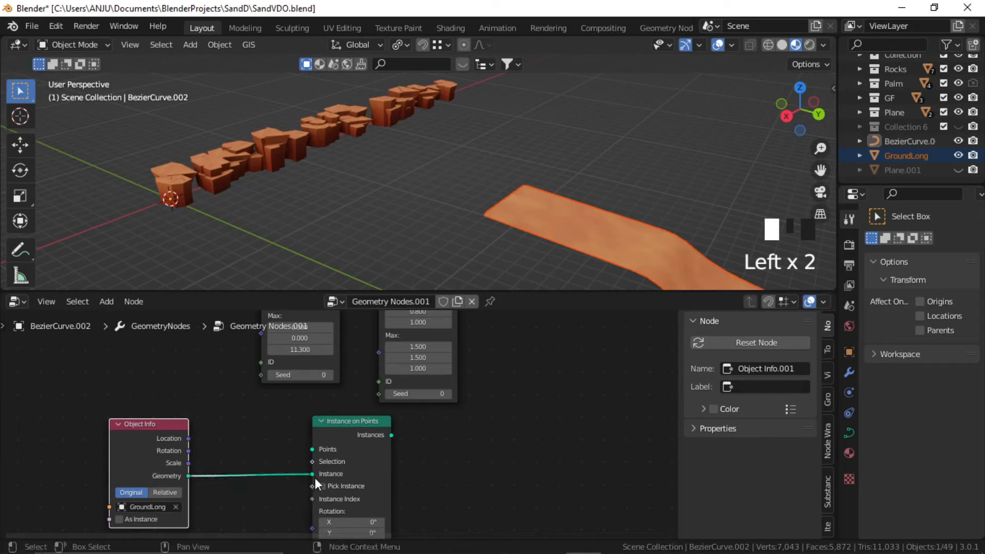
Move Group Input and Resample Curve down near the ground nodes and connect Curve to the ground Instance on Points' Points input.
scroll(371, 426, down, 6)
middle_drag(371, 425, 336, 355)
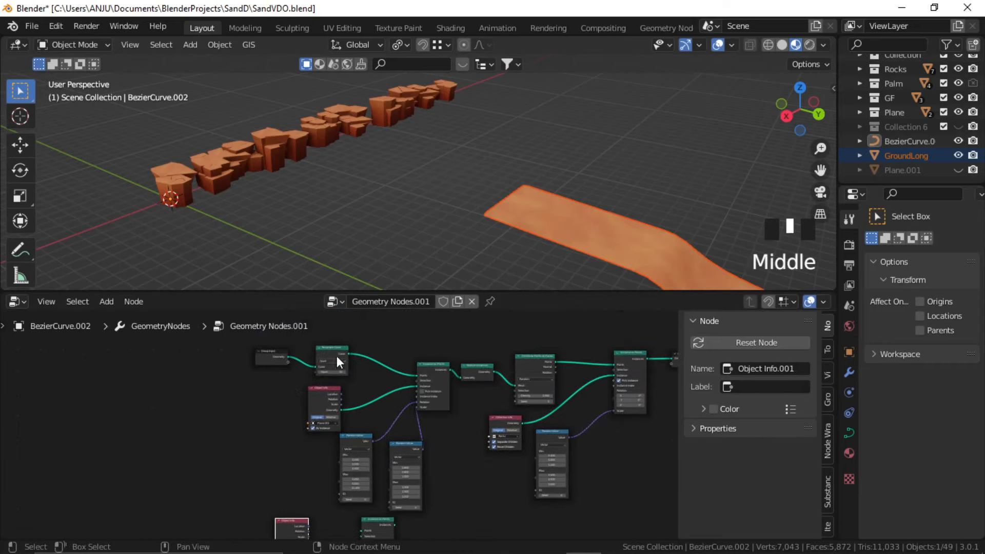
drag(354, 340, 286, 358)
key(g)
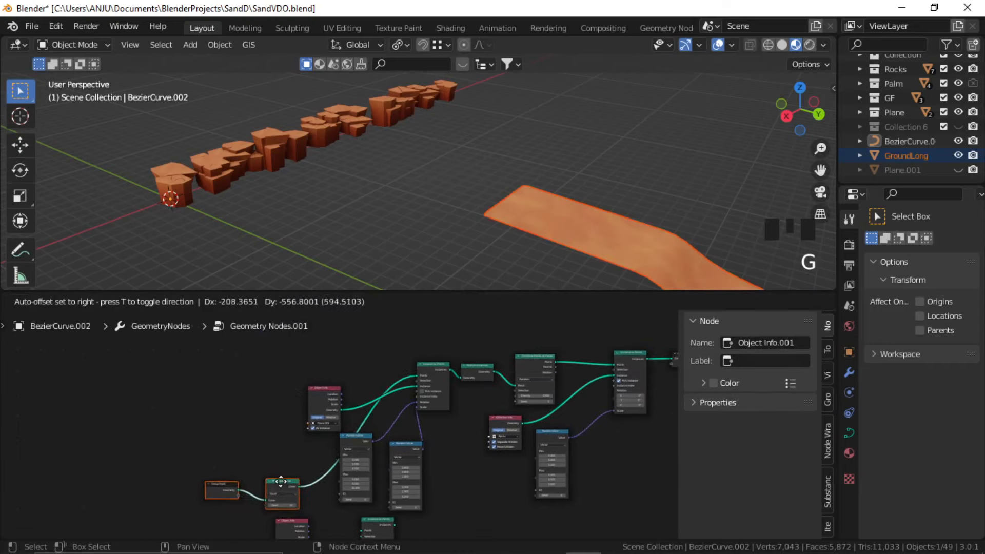
click(280, 481)
scroll(363, 502, up, 4)
middle_drag(364, 502, 352, 385)
scroll(351, 385, up, 3)
middle_drag(309, 429, 309, 426)
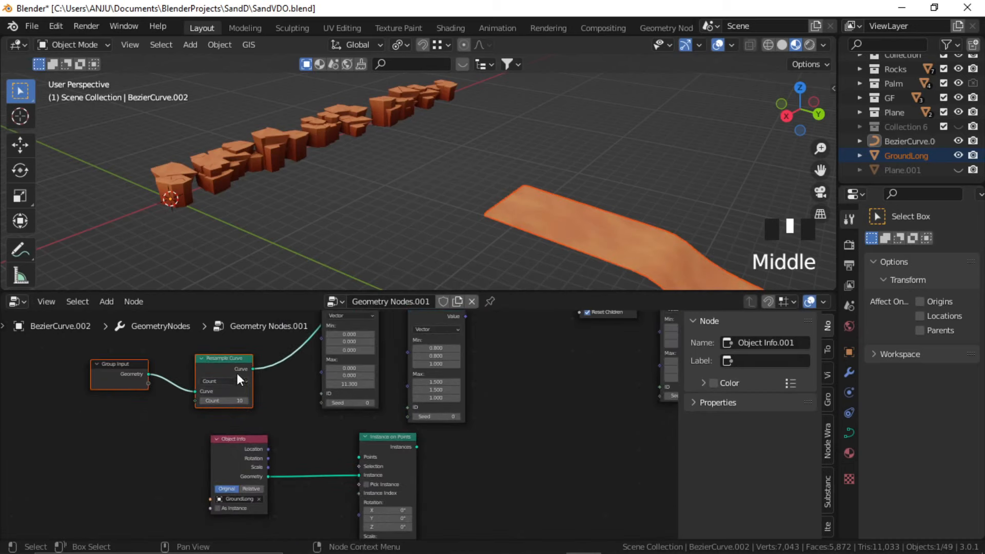
drag(251, 369, 359, 456)
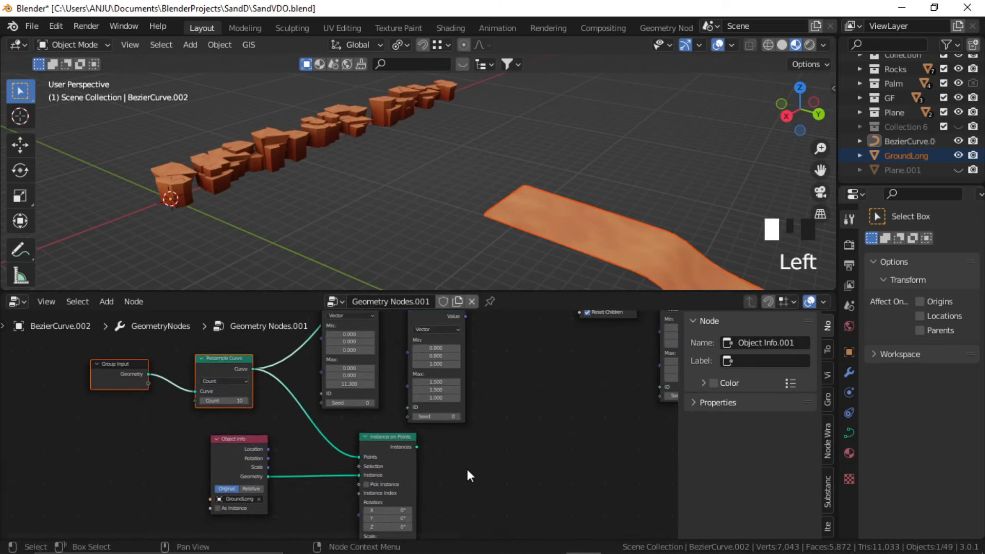
click(467, 469)
Insert a Join Geometry node between the rocks' Instance on Points and Group Output, shifting Group Output to make room.
middle_drag(433, 441, 406, 456)
scroll(268, 460, down, 3)
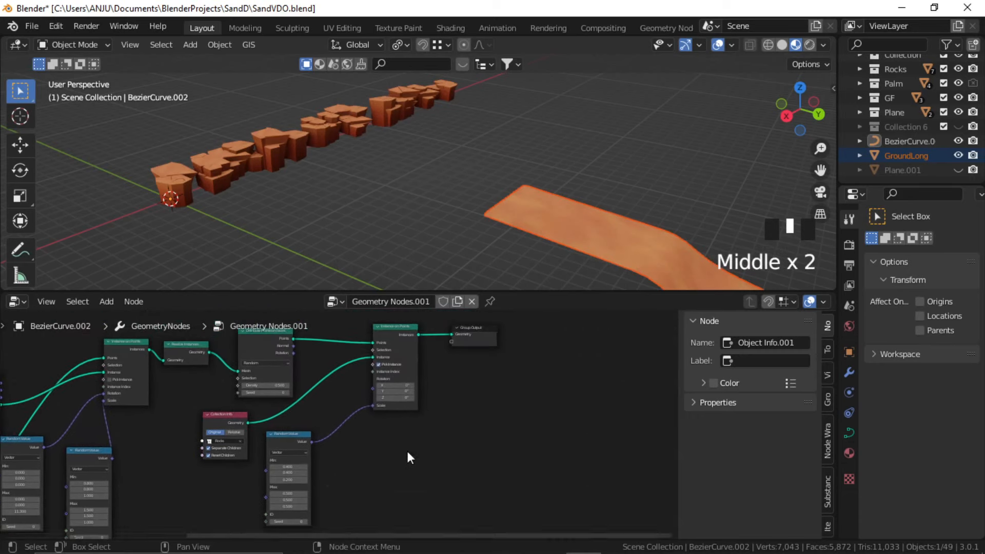
click(481, 420)
key(shift+a)
click(430, 255)
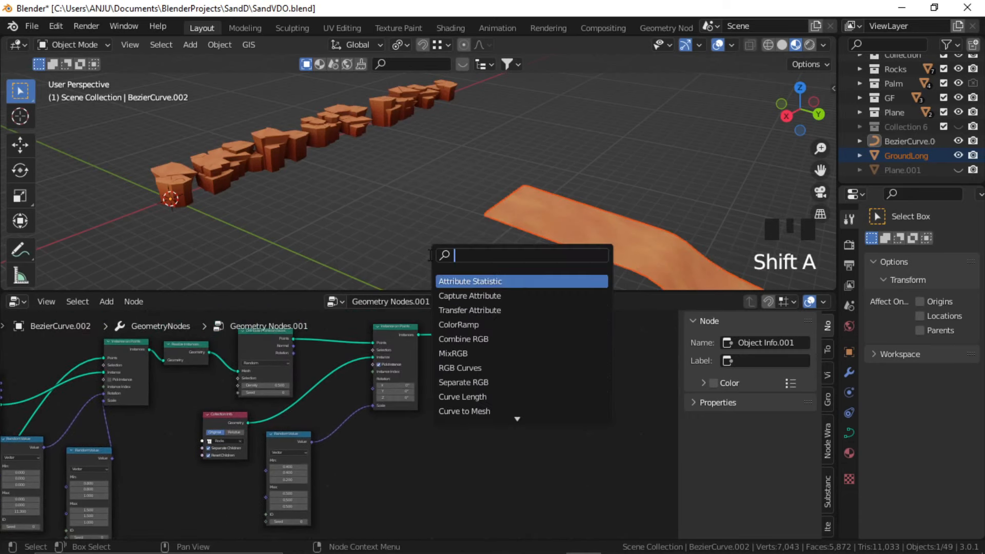
text(join)
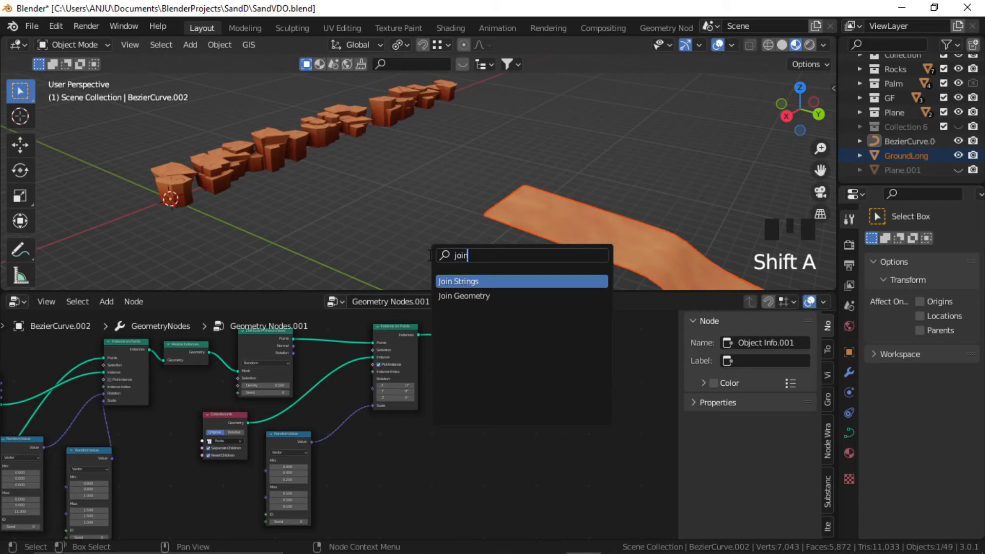
click(463, 296)
click(508, 338)
drag(531, 336, 562, 336)
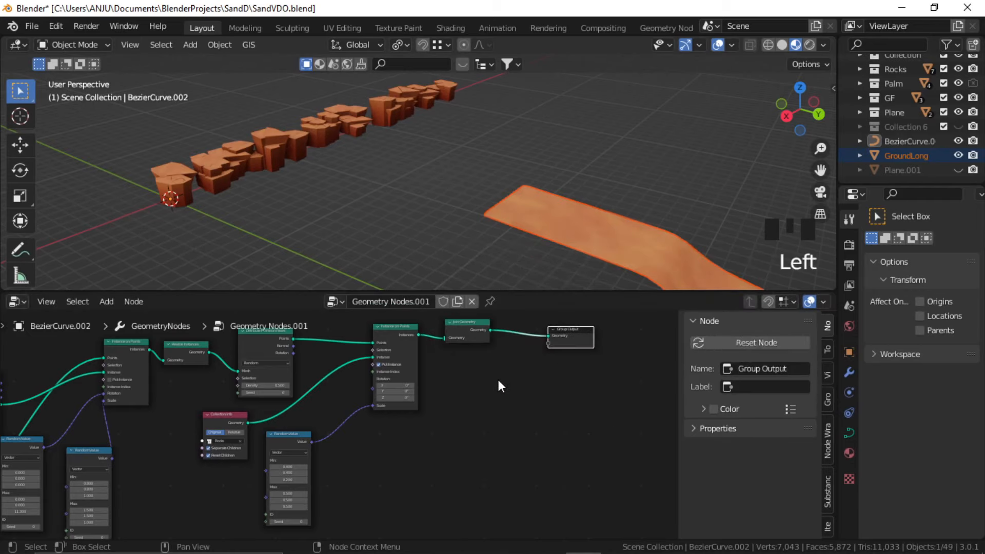
Connect the ground Instance on Points' Instances output to the Join Geometry node's Geometry input.
scroll(497, 377, down, 4)
middle_drag(405, 404, 413, 371)
click(172, 494)
drag(153, 489, 423, 377)
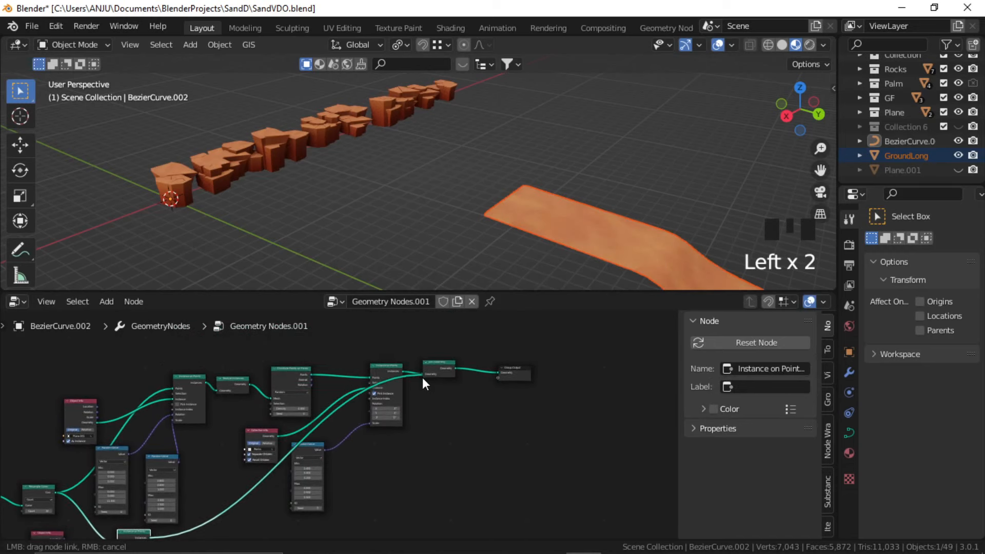
click(405, 191)
Select the curve's generated terrain and examine the Resample Curve node together with the rock and ground branches it feeds.
scroll(278, 149, up, 4)
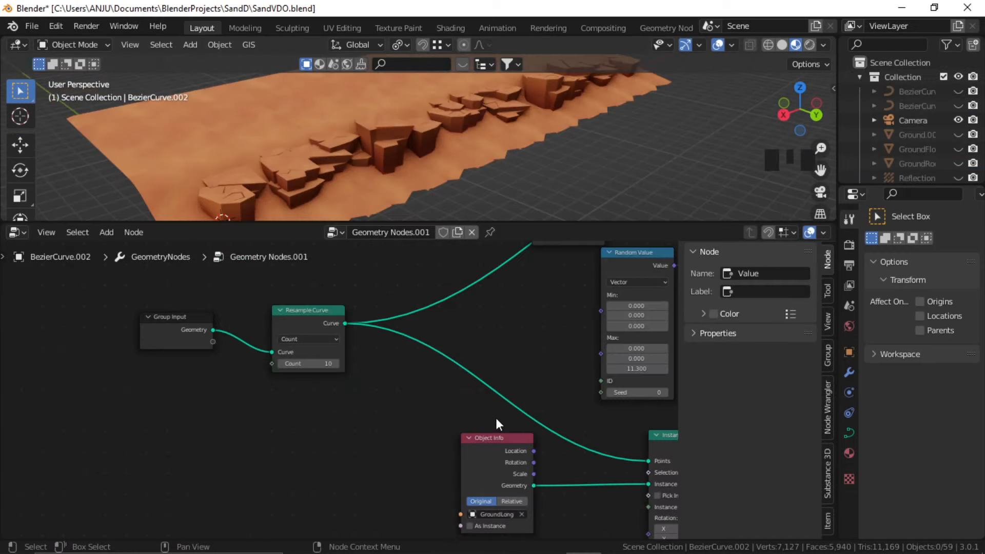
middle_drag(337, 374, 340, 415)
click(453, 159)
middle_drag(453, 180, 583, 113)
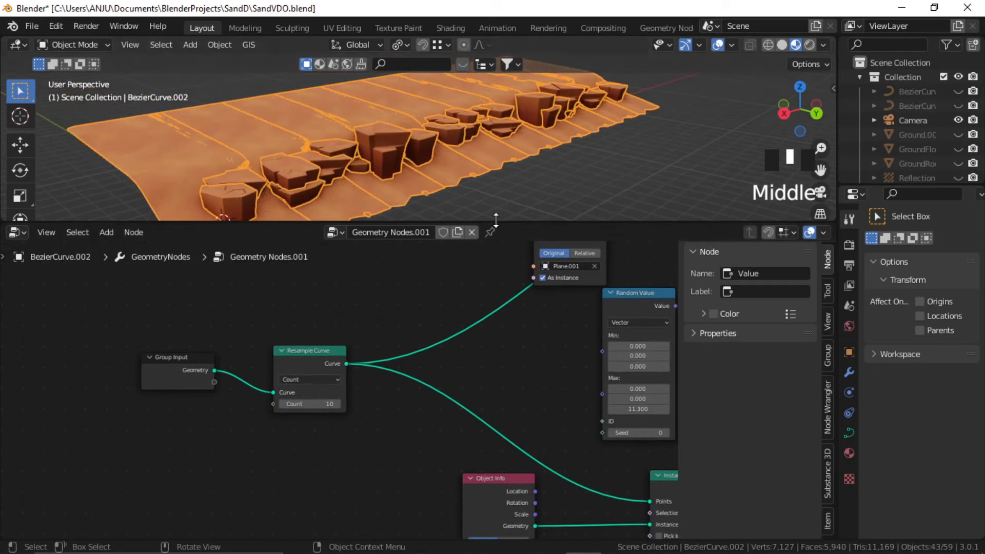
scroll(336, 417, up, 2)
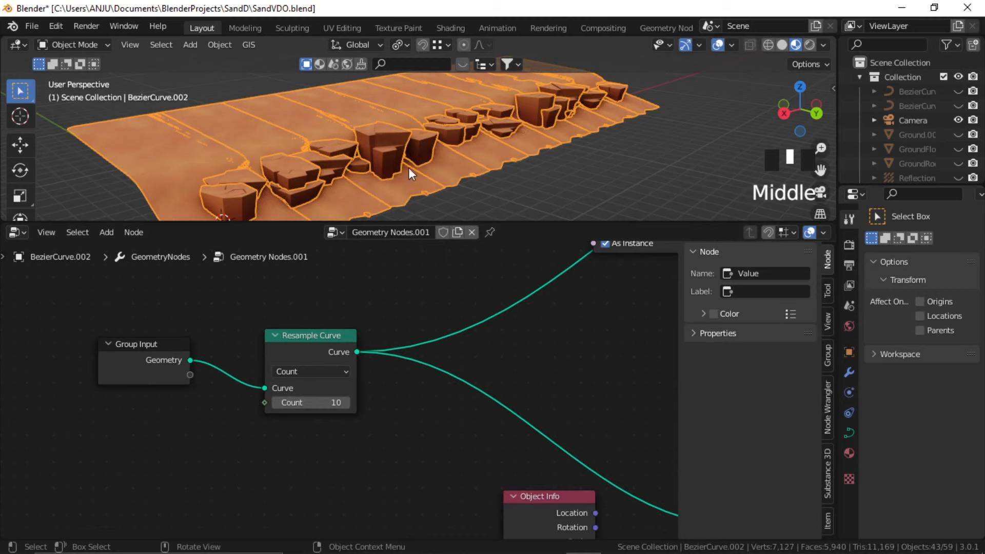
middle_drag(444, 280, 424, 341)
scroll(393, 371, down, 6)
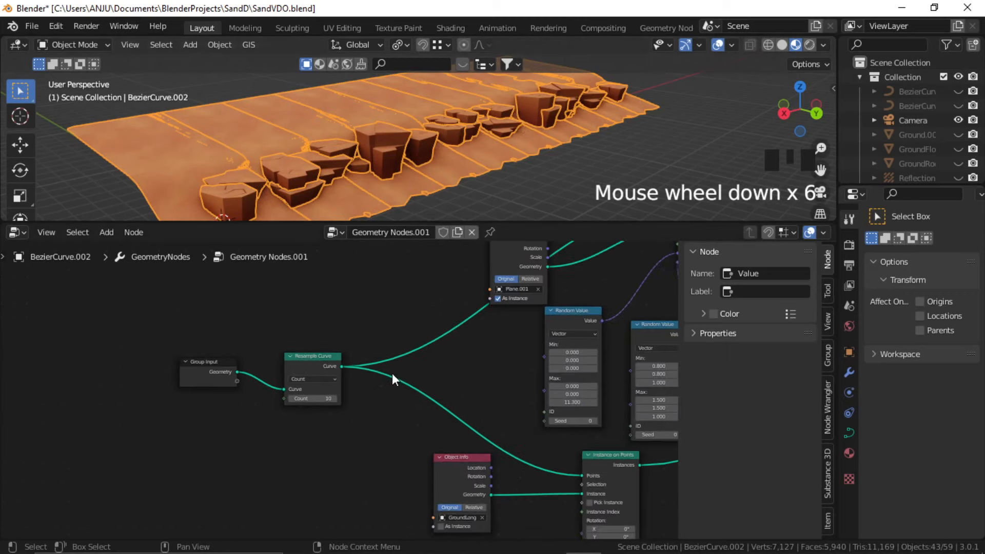
scroll(388, 393, up, 2)
mouse_move(386, 393)
middle_down()
mouse_move(369, 378)
mouse_move(386, 396)
middle_up()
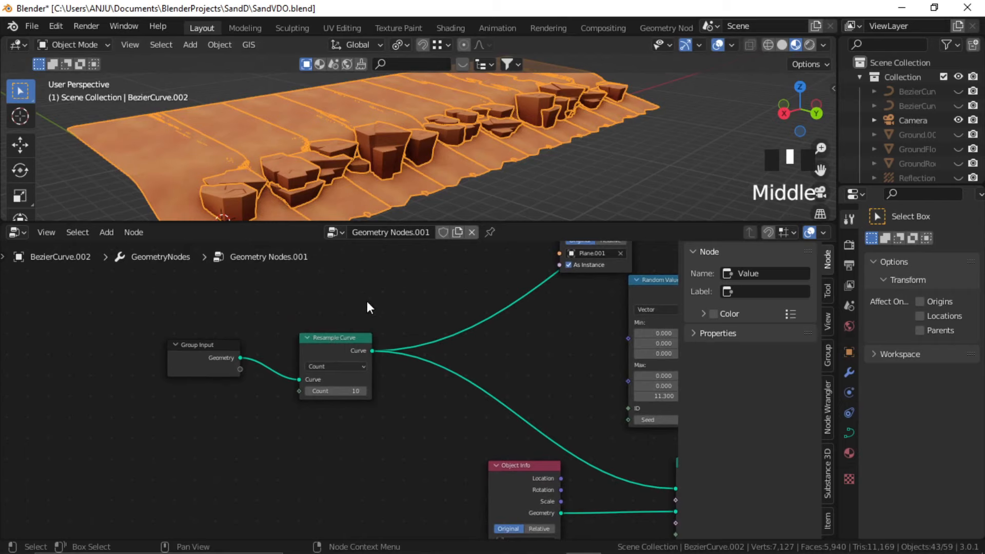
Add a Sample Curve node below the Group Input and Resample Curve nodes.
click(334, 453)
middle_drag(334, 454, 355, 407)
click(328, 410)
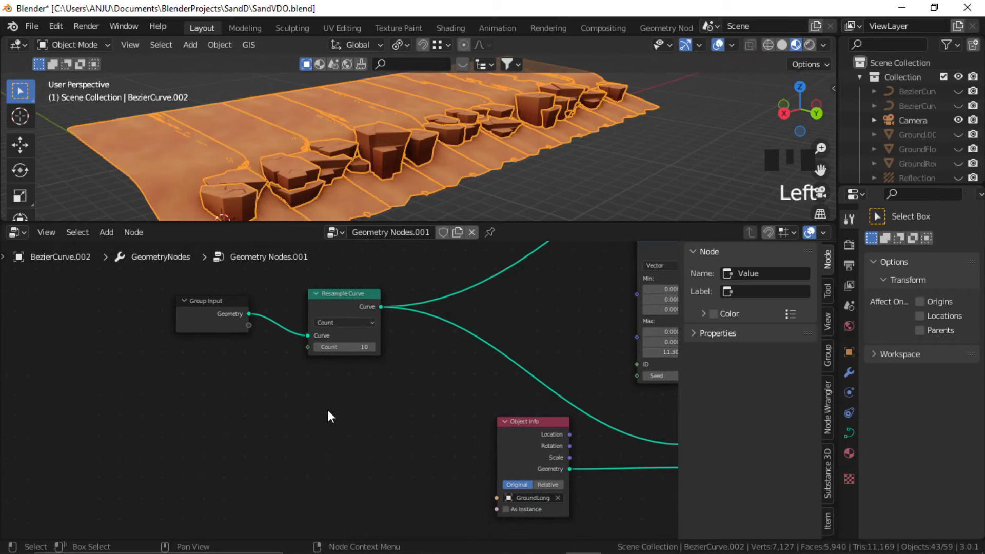
key(shift+a)
click(297, 261)
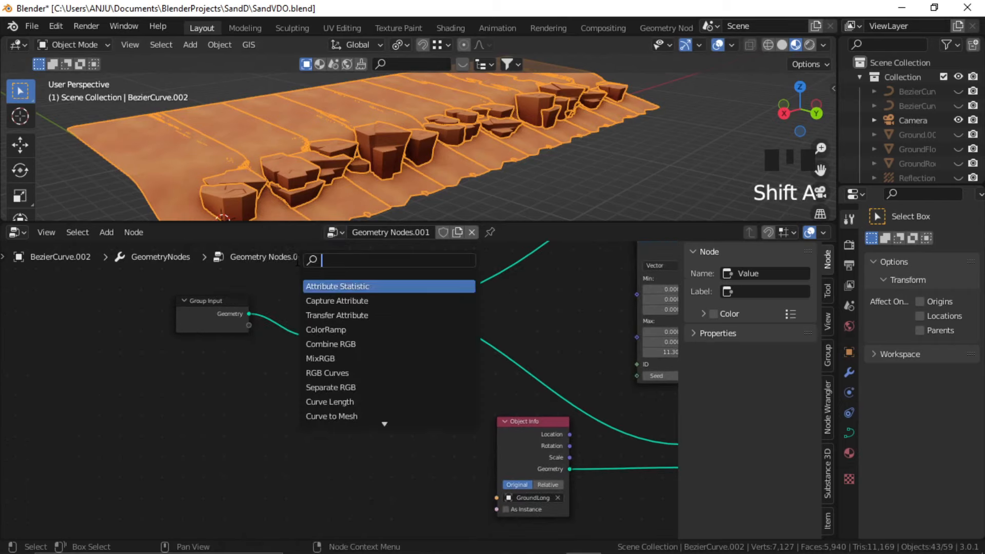
text(samp)
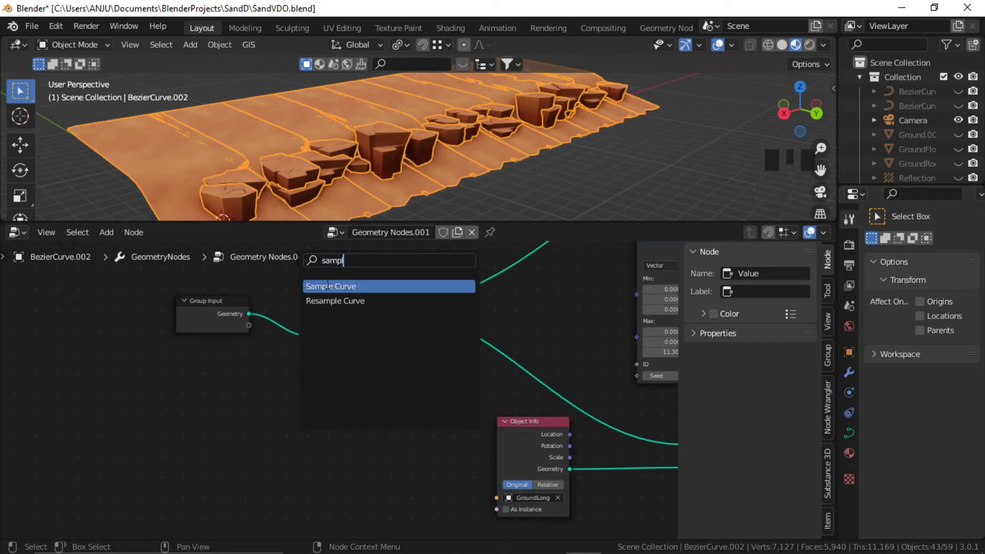
text(l)
click(327, 286)
click(247, 436)
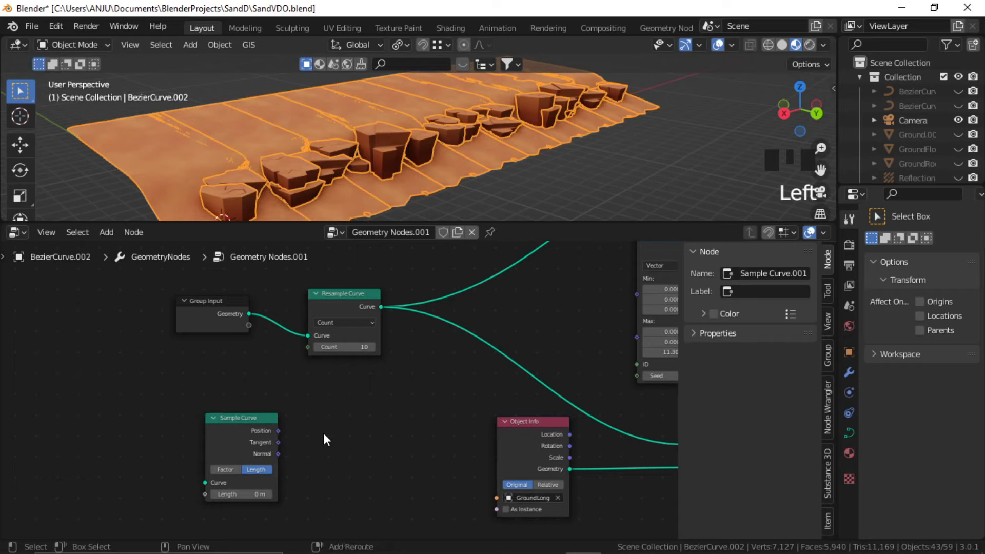
Add a Set Position node between Sample Curve and the GroundLong Object Info node.
key(shift+a)
click(275, 254)
text(se)
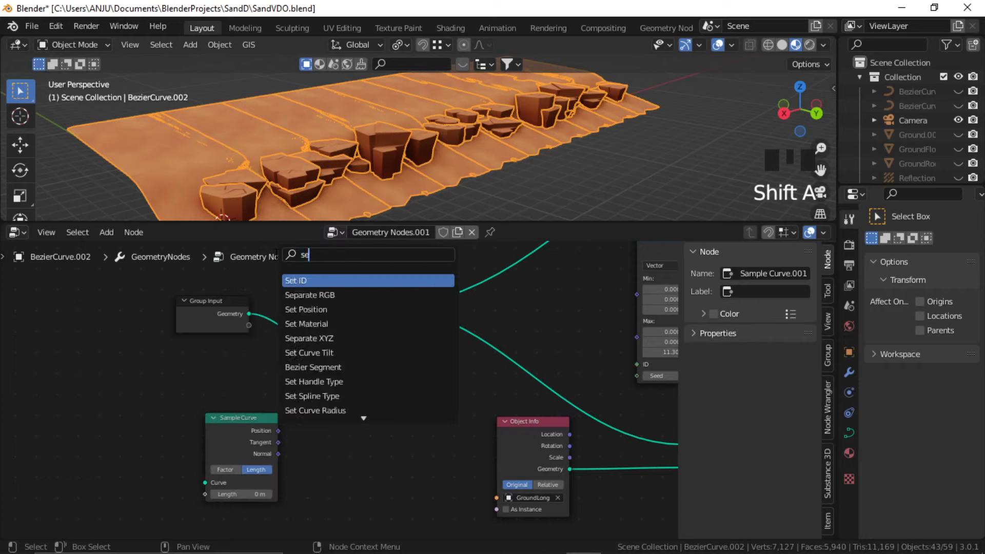
text(tp)
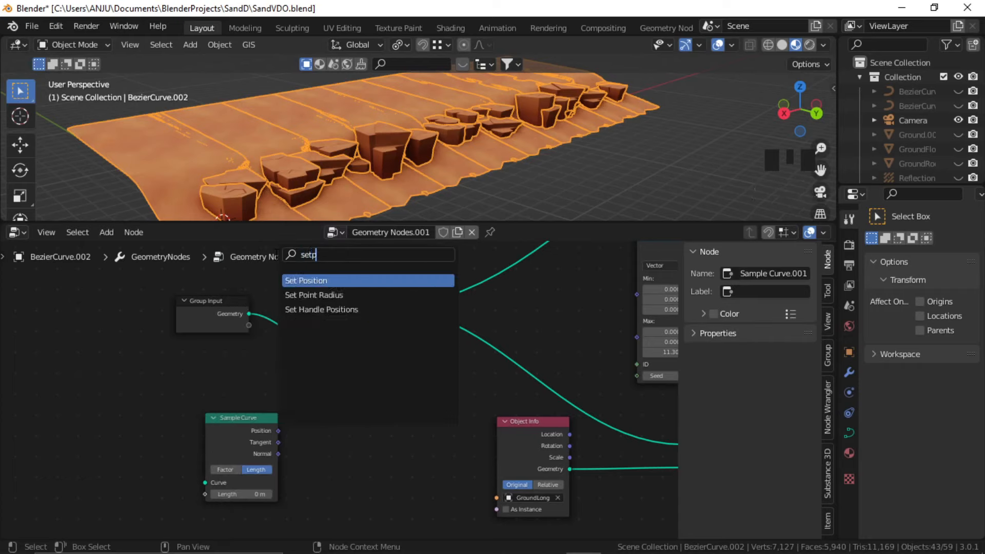
click(321, 280)
click(413, 400)
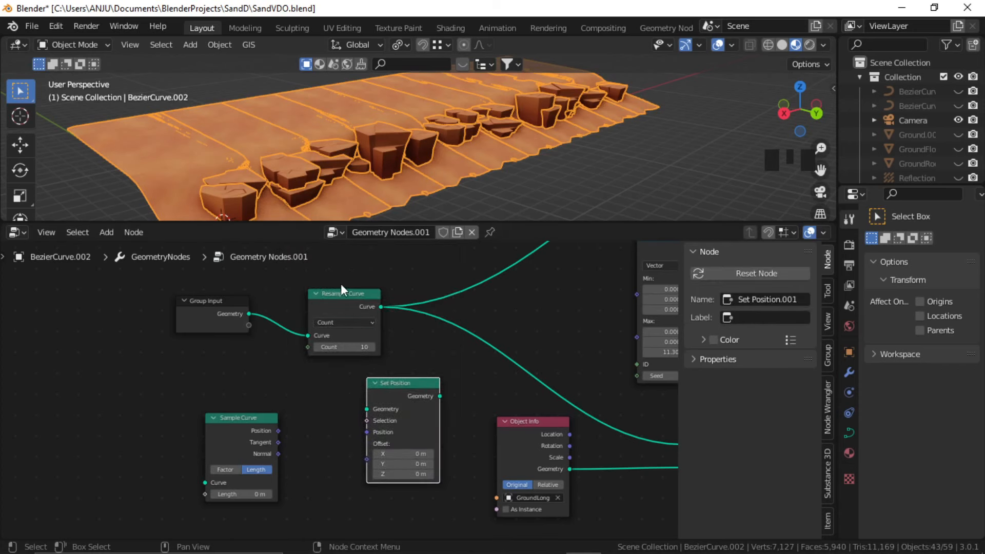
Move Group Input and Resample Curve farther from the ground branch and shift Set Position slightly closer to Sample Curve.
drag(341, 284, 123, 341)
key(g)
click(220, 334)
click(357, 396)
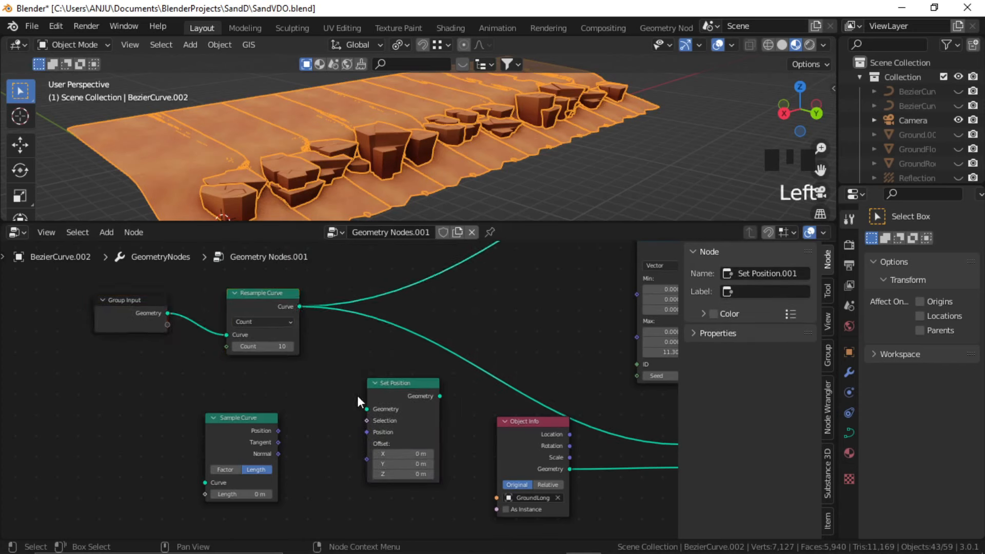
scroll(383, 413, up, 3)
middle_drag(383, 412, 396, 380)
drag(429, 347, 398, 339)
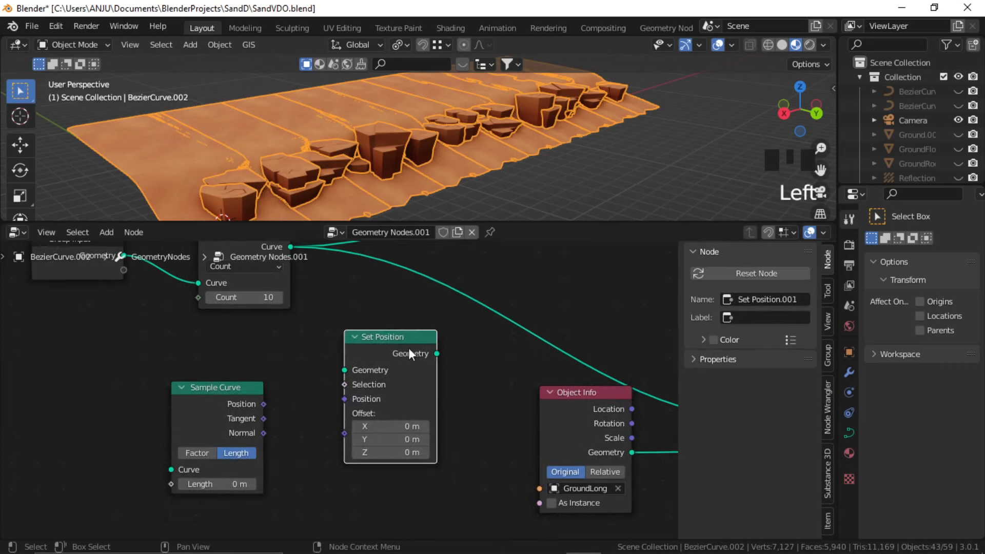
Connect Sample Curve's Position to Set Position's Position and Resample Curve's Curve to Set Position's Geometry.
drag(264, 405, 345, 399)
scroll(345, 376, down, 2)
mouse_move(345, 376)
middle_down()
mouse_move(359, 373)
mouse_move(356, 386)
middle_up()
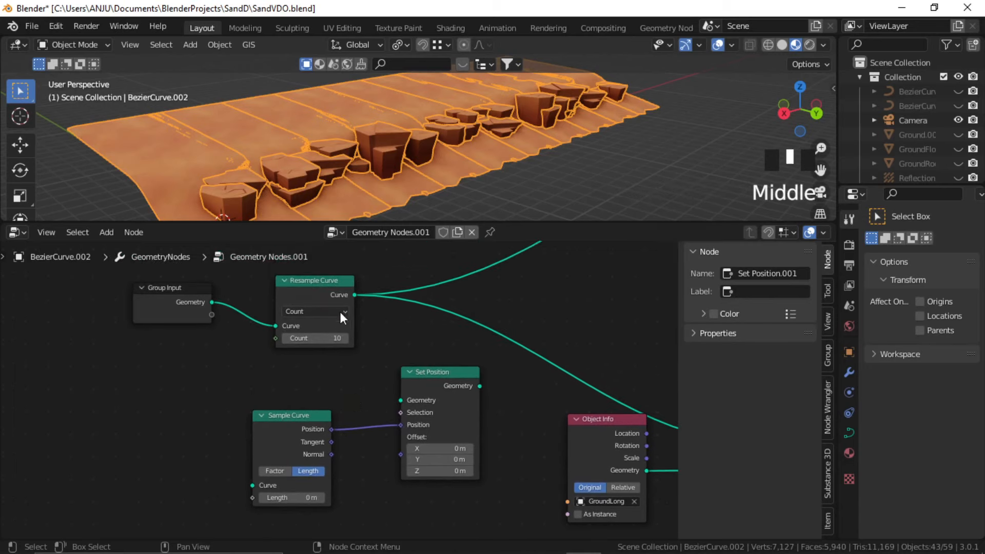
drag(355, 295, 401, 400)
middle_drag(350, 404, 371, 383)
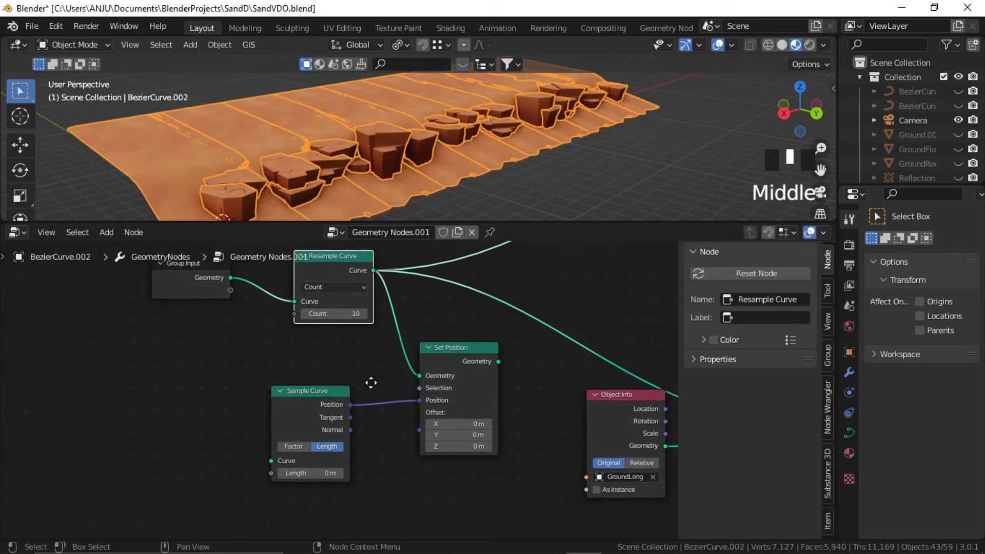
middle_drag(381, 463, 401, 430)
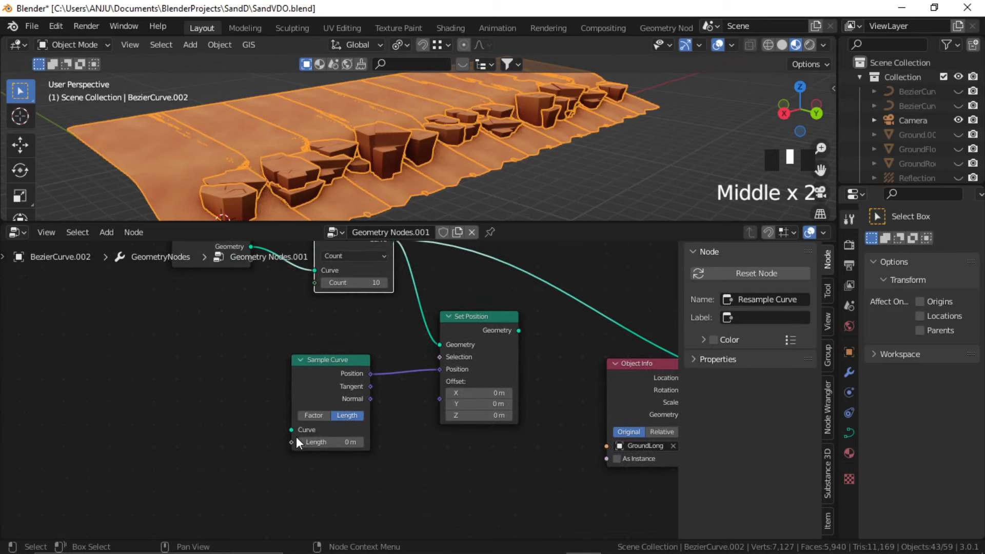
Add a Math node ahead of Sample Curve and place a duplicate of it one position earlier in the chain.
click(235, 441)
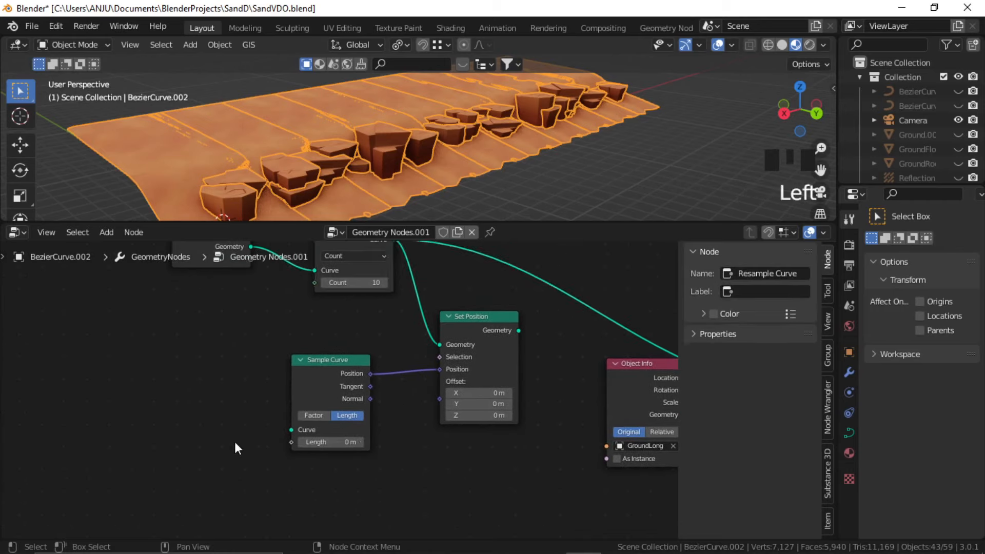
middle_drag(235, 442, 281, 440)
click(281, 440)
key(shift+a)
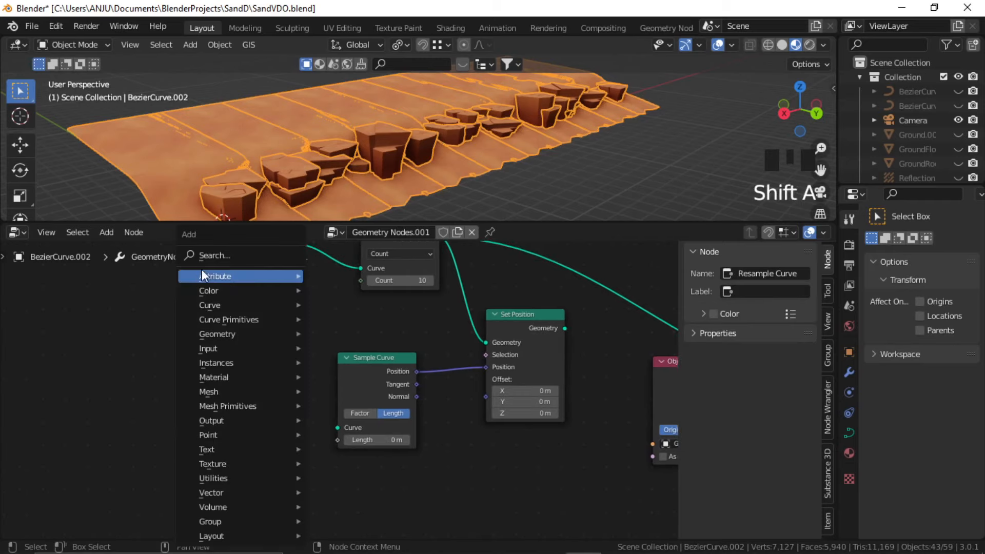
click(241, 255)
text(math)
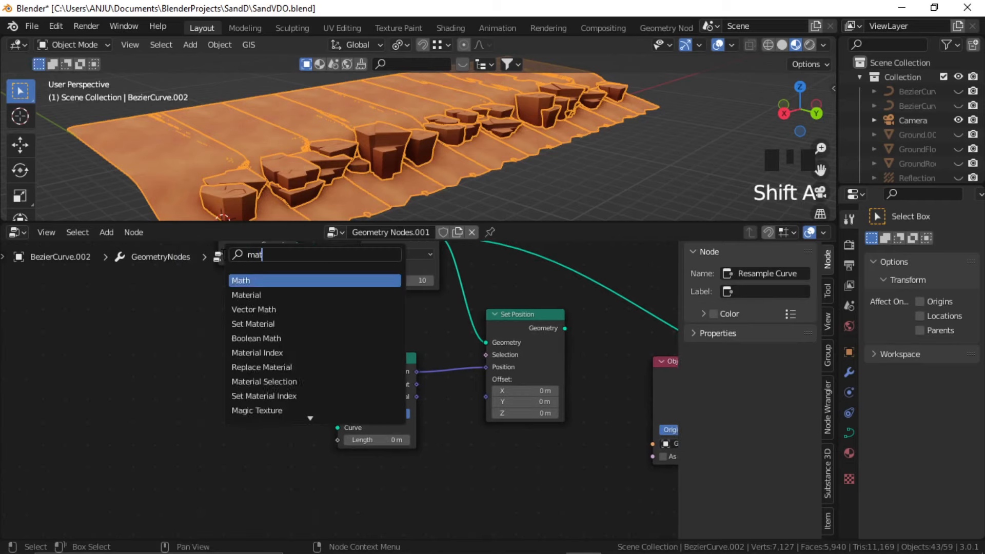
click(264, 280)
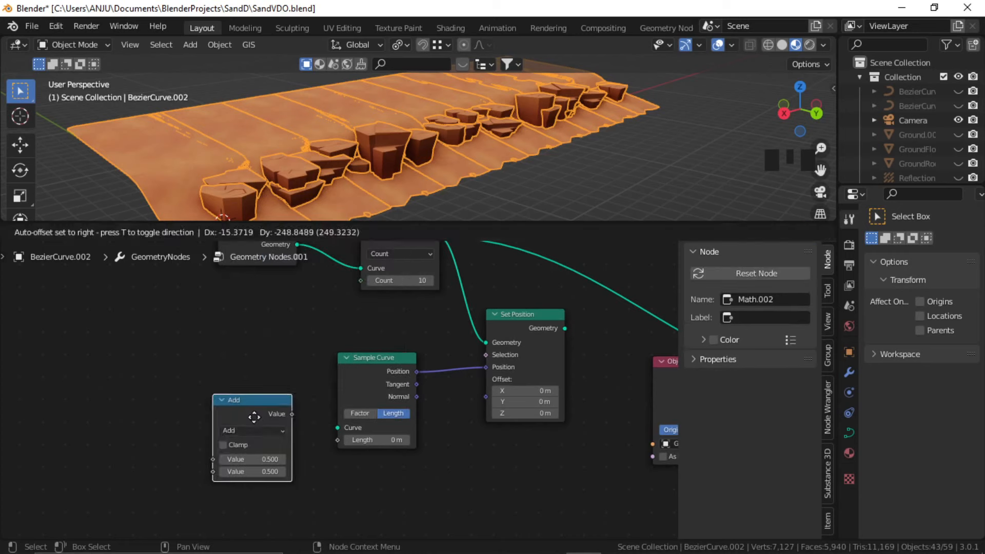
click(244, 408)
key(shift+d)
click(110, 418)
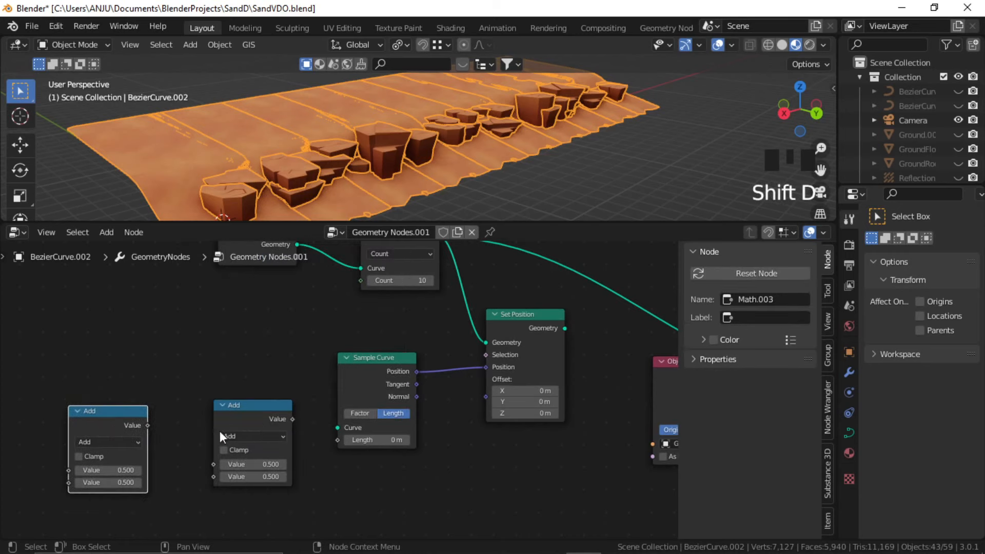
Set the Math node nearest Sample Curve to Wrap and its duplicate to Multiply Add.
scroll(238, 428, up, 2)
click(391, 399)
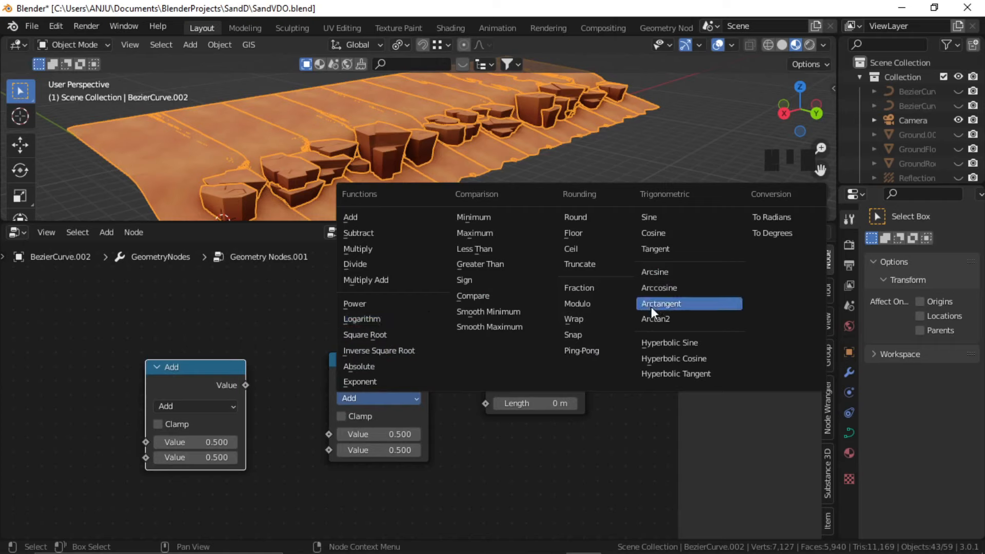
click(588, 318)
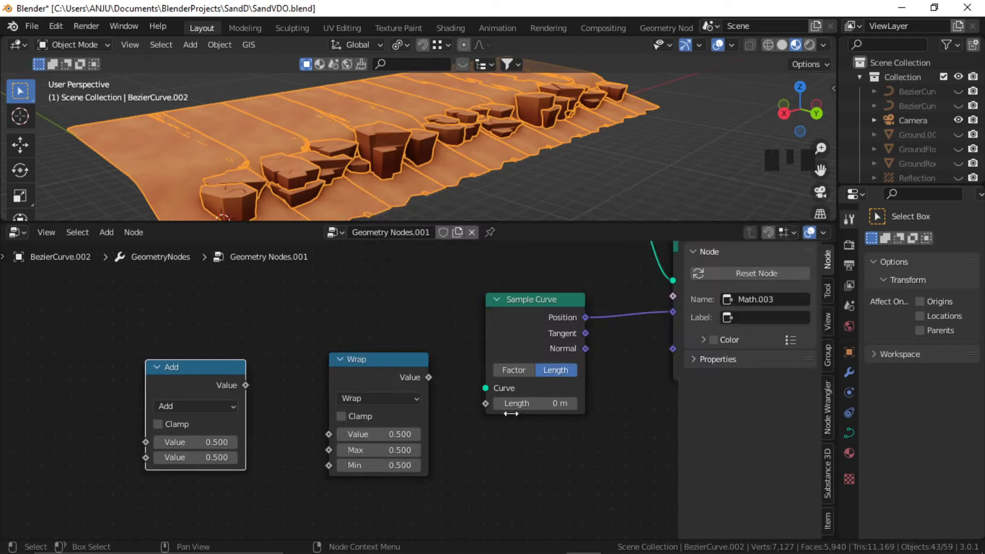
middle_drag(454, 449, 505, 438)
click(253, 396)
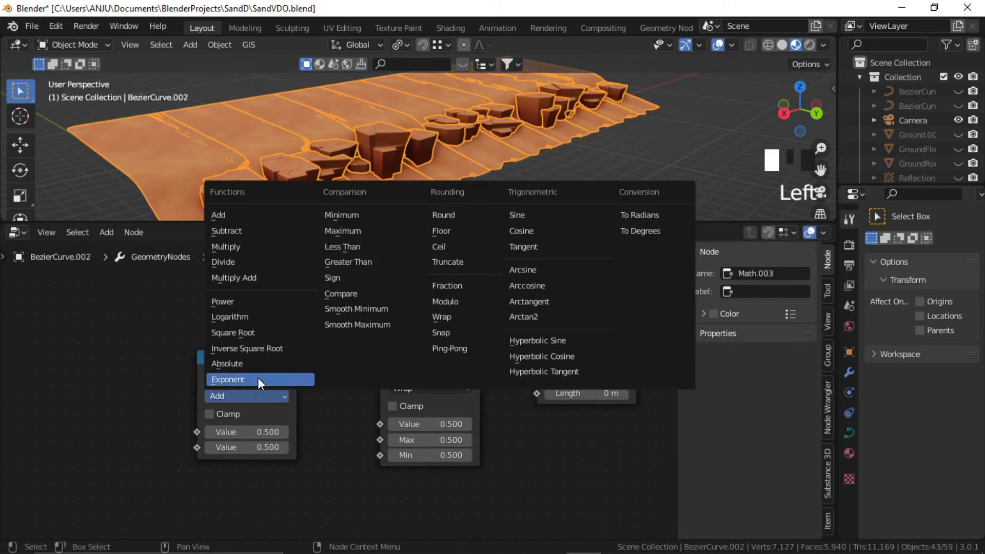
click(237, 277)
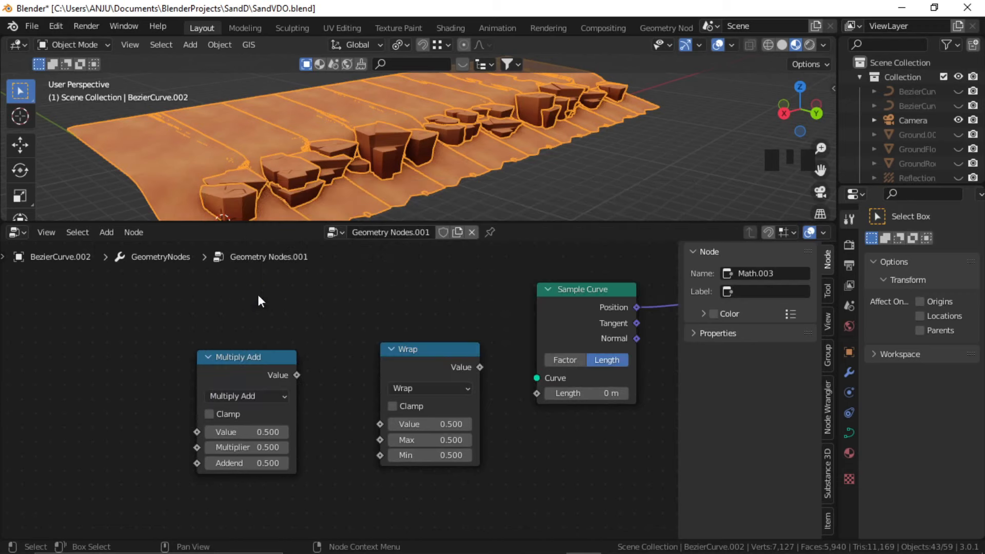
Move the Wrap node closer to Multiply Add and set its Max to 1 and Min to 0.
middle_drag(338, 385, 274, 387)
drag(370, 373, 341, 371)
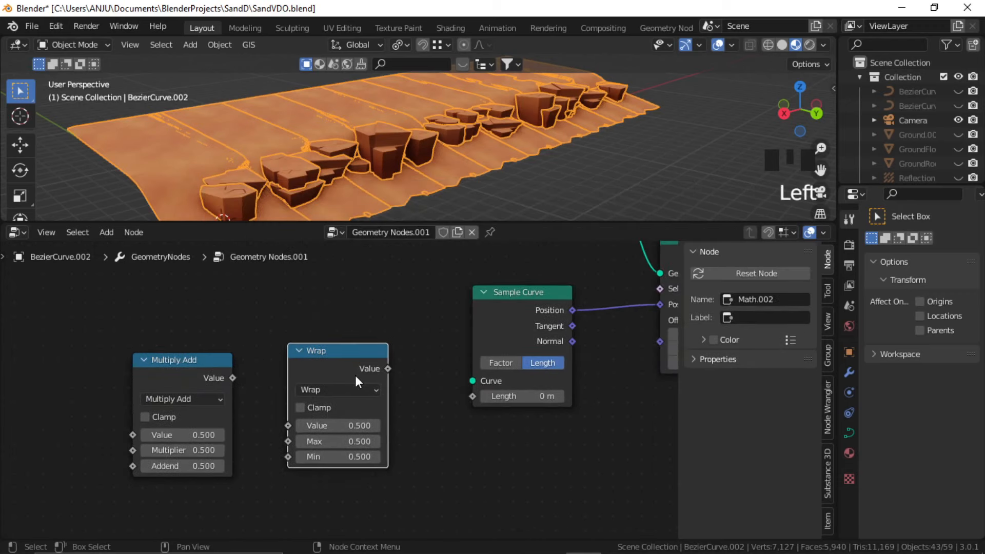
click(316, 443)
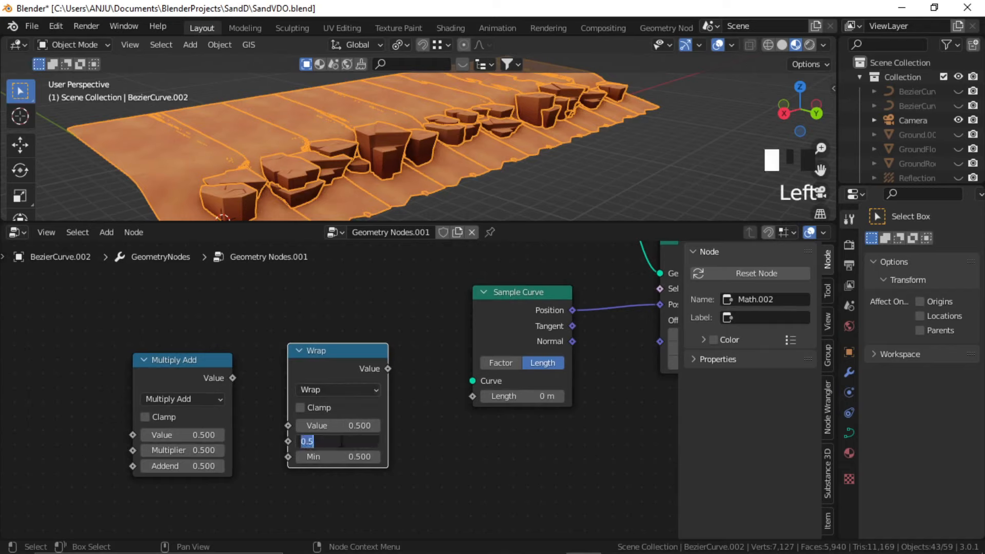
text(1)
key(Return)
click(336, 456)
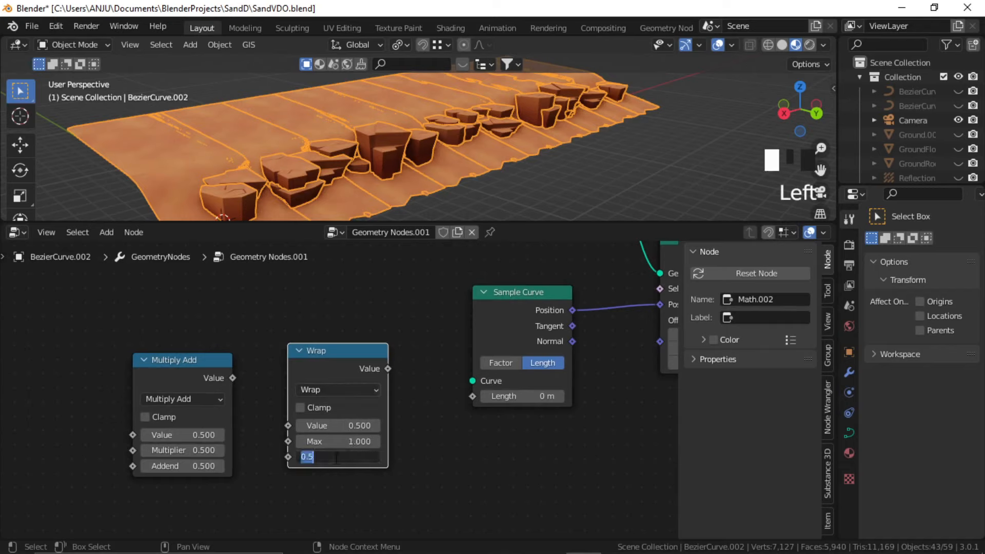
text(0)
key(Return)
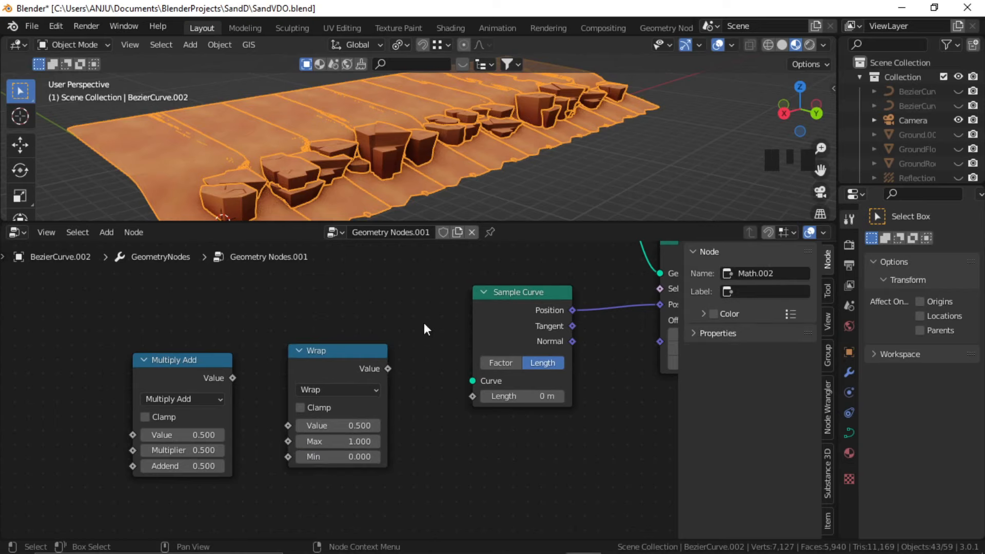
Switch Sample Curve to Factor mode and connect the Wrap node's Value output to its Factor input.
click(515, 315)
middle_drag(564, 455, 522, 461)
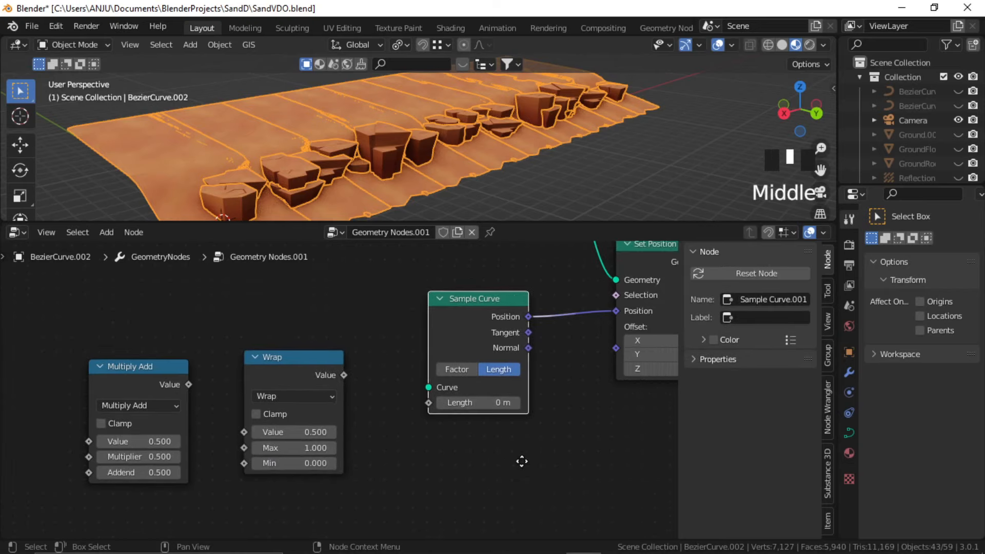
click(457, 369)
click(582, 442)
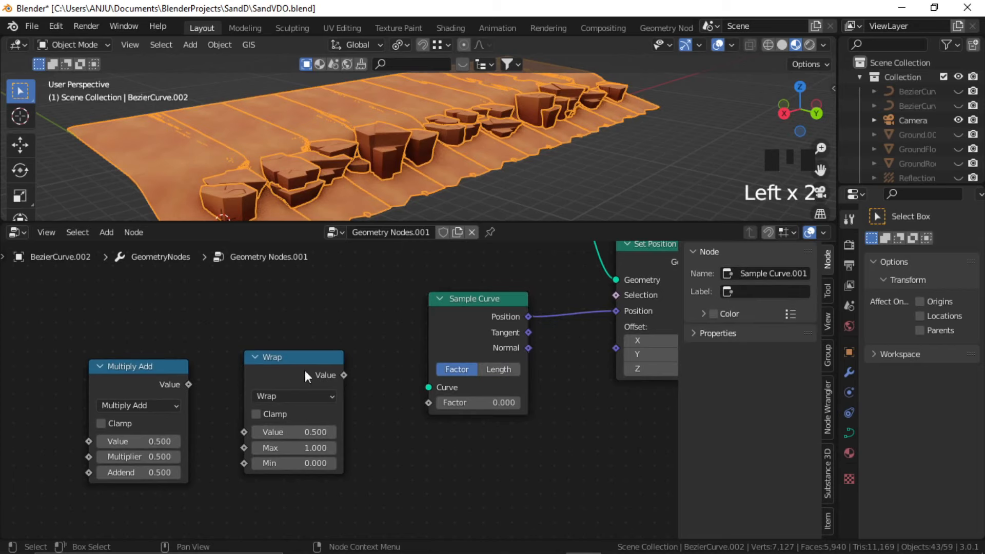
drag(343, 375, 430, 405)
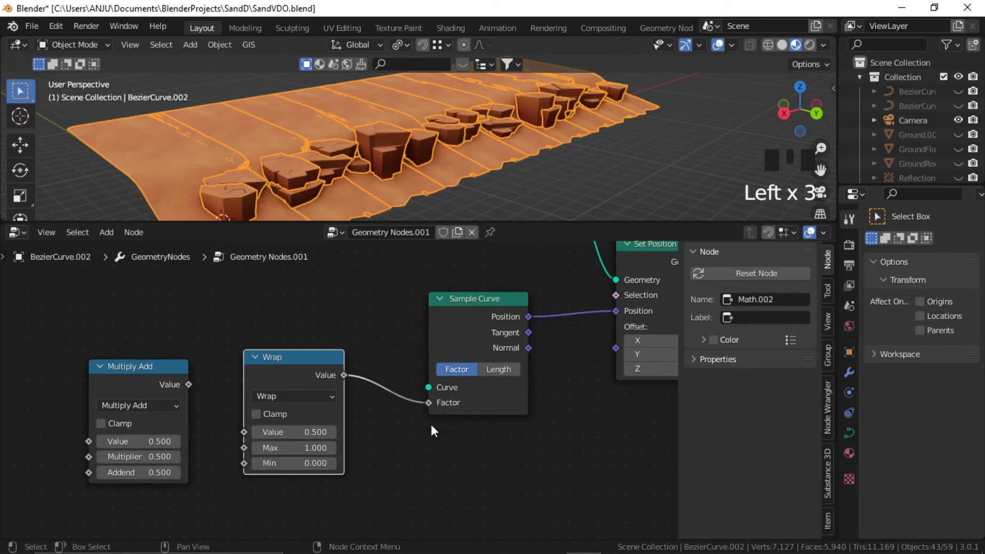
Connect the Multiply Add node's Value output to the Wrap node's Value input.
middle_drag(318, 437, 436, 411)
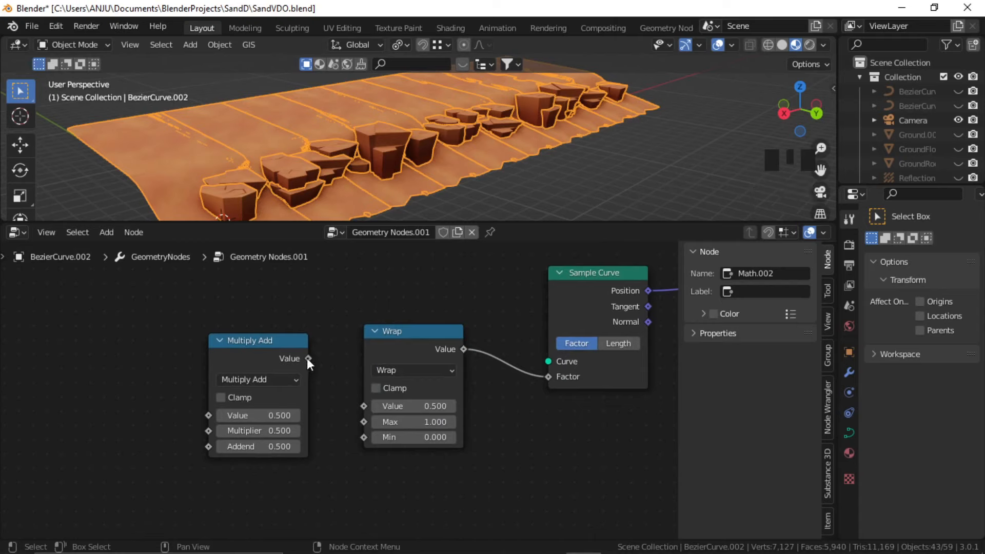
drag(307, 358, 364, 406)
scroll(448, 396, down, 3)
middle_drag(448, 396, 402, 470)
scroll(365, 373, up, 2)
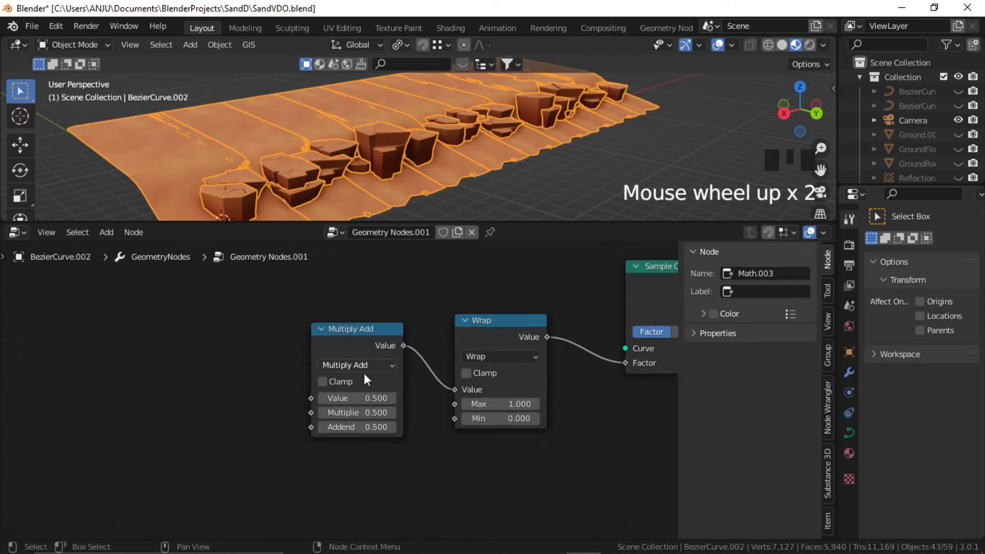
Add a Curve Parameter node beside Multiply Add and connect its Factor output to the Addend input.
click(367, 337)
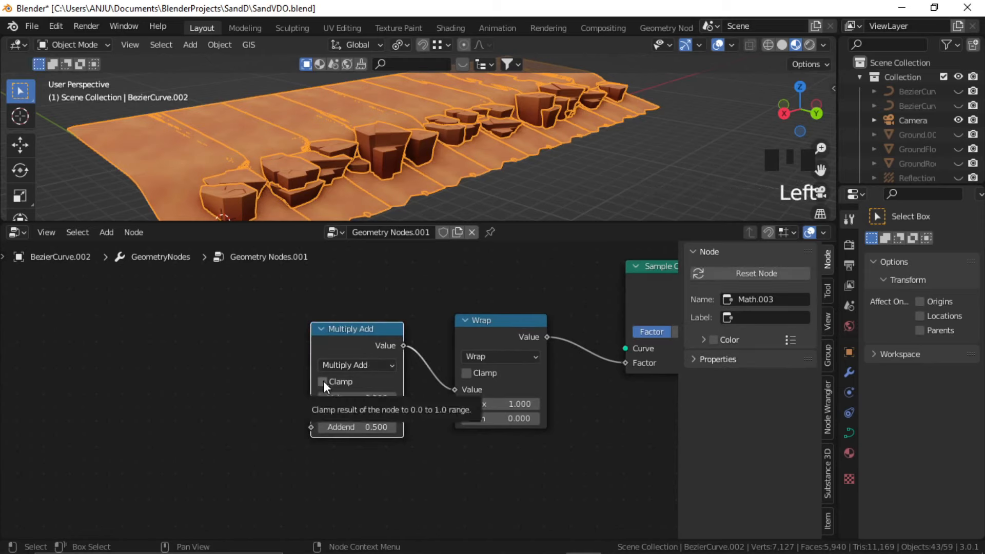
click(247, 380)
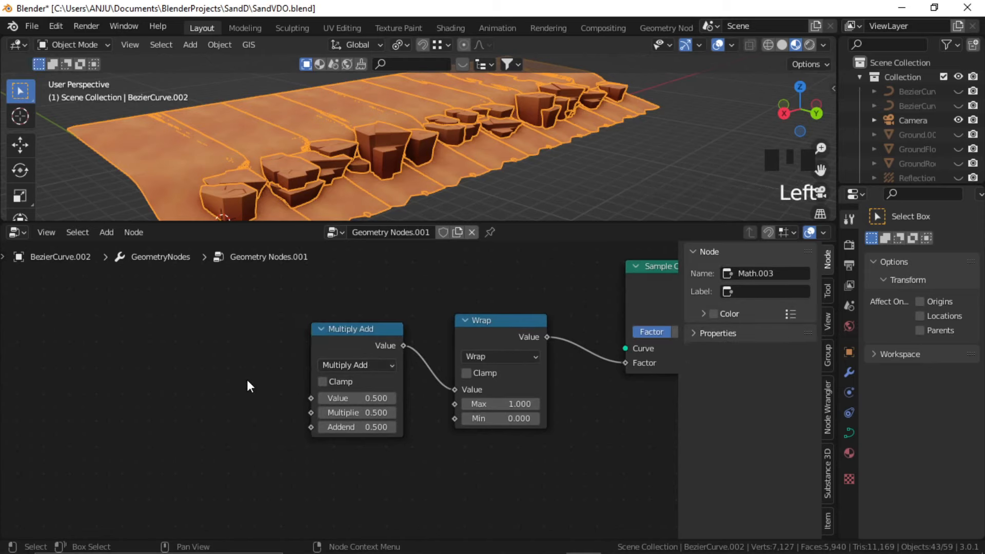
key(shift+a)
click(221, 256)
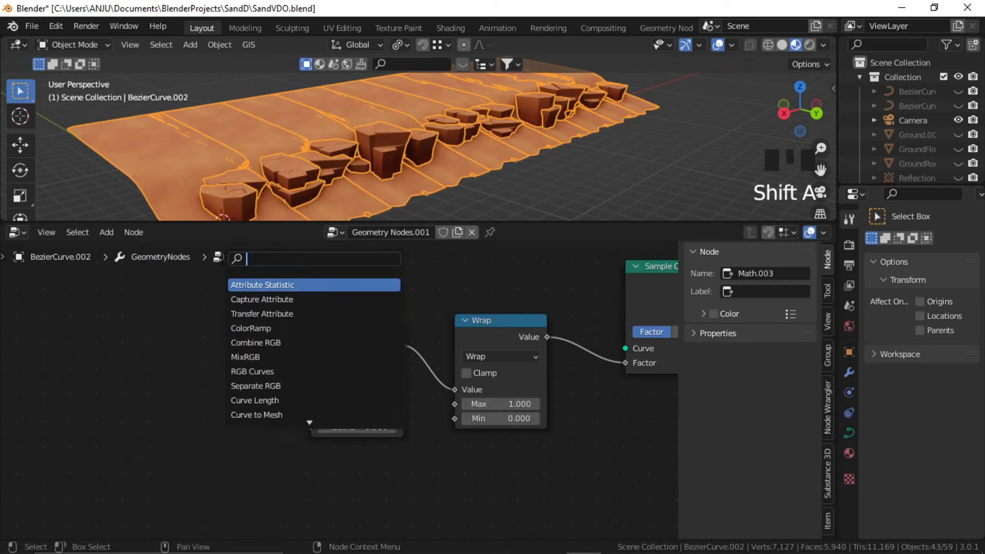
text(curve)
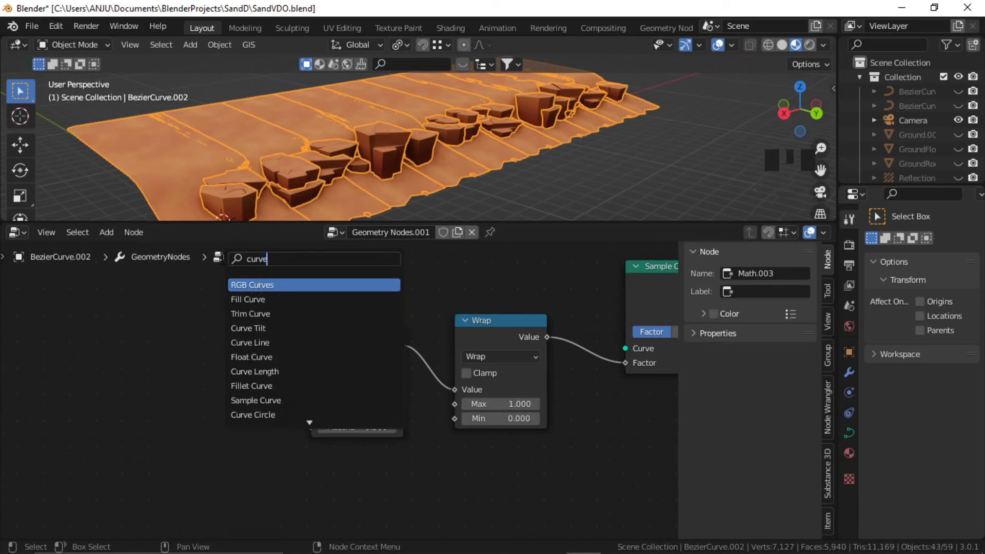
text(p)
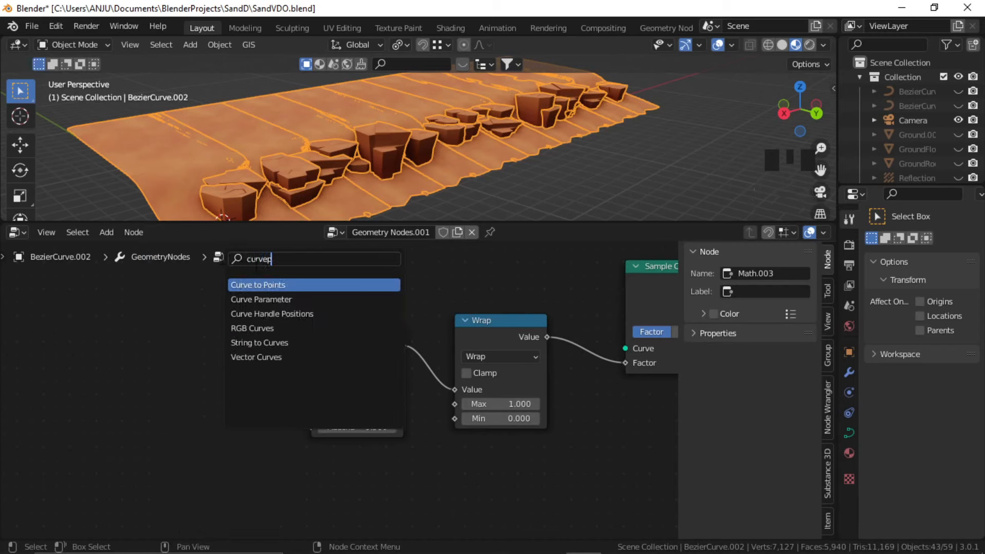
click(261, 299)
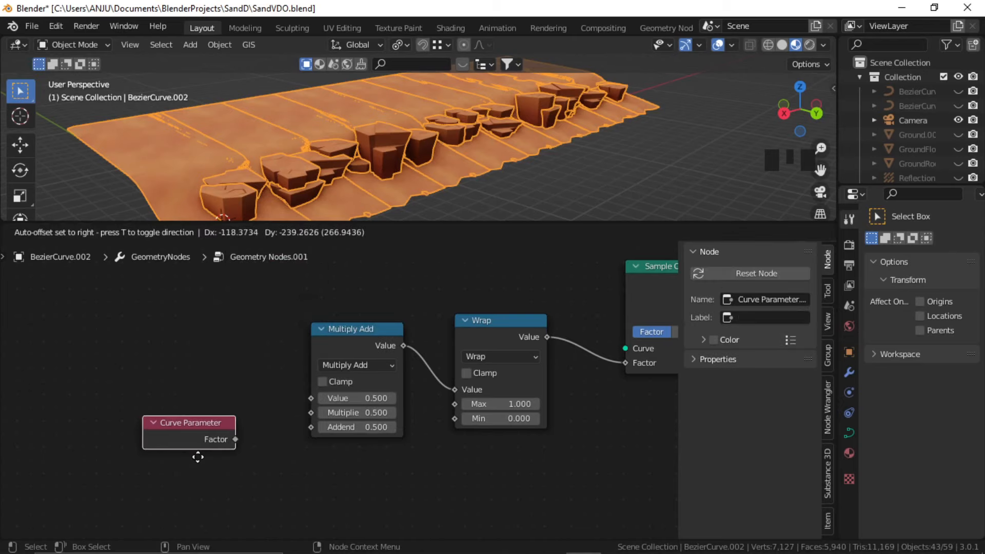
click(221, 440)
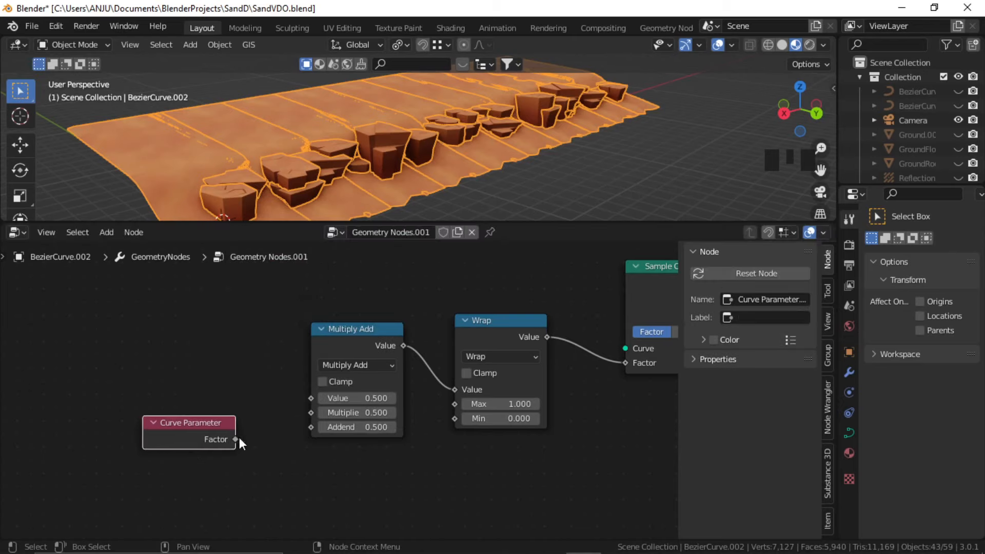
drag(236, 439, 317, 427)
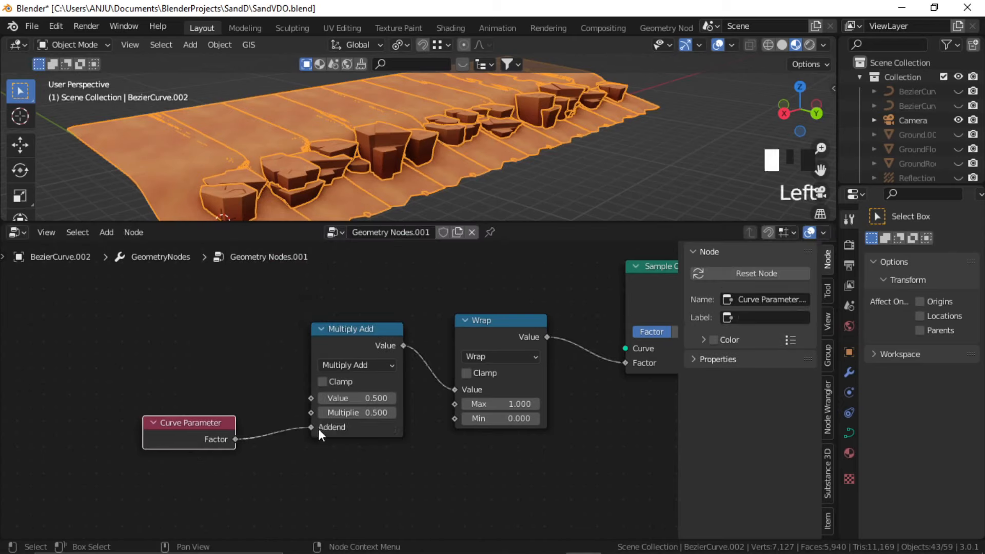
Add a Value node above Curve Parameter and connect its output to Multiply Add's Value input.
middle_drag(257, 373, 272, 379)
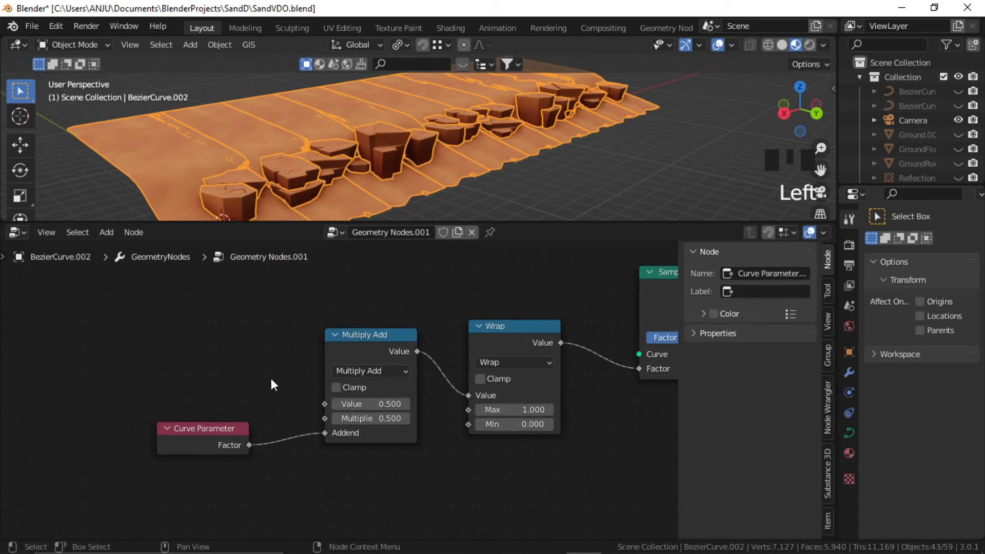
key(shift+a)
click(239, 257)
text(value)
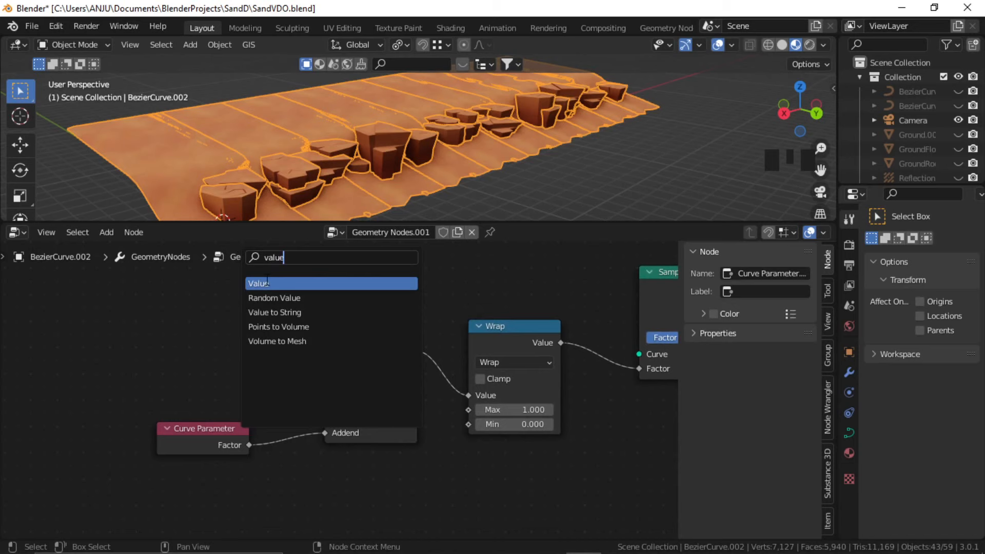
key(Return)
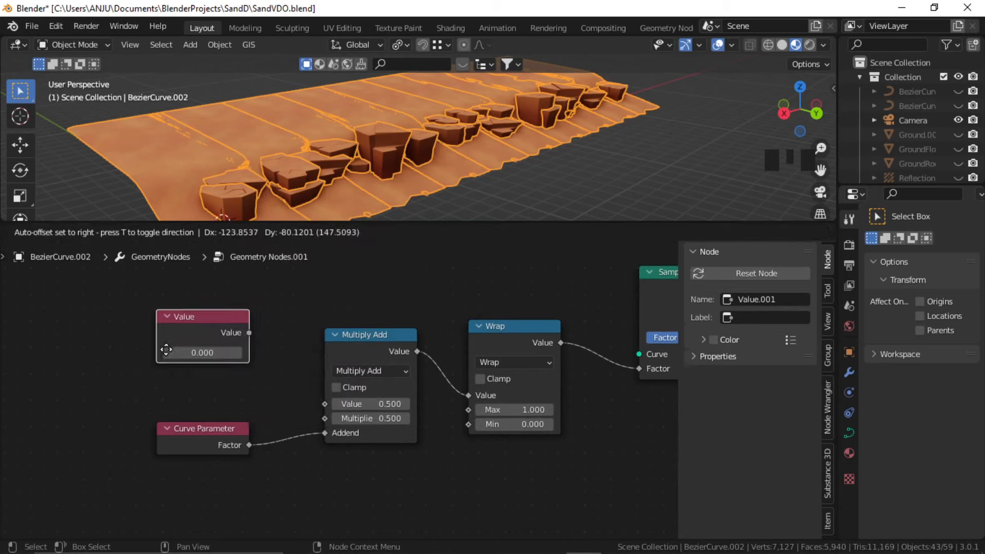
click(236, 359)
drag(188, 366, 203, 353)
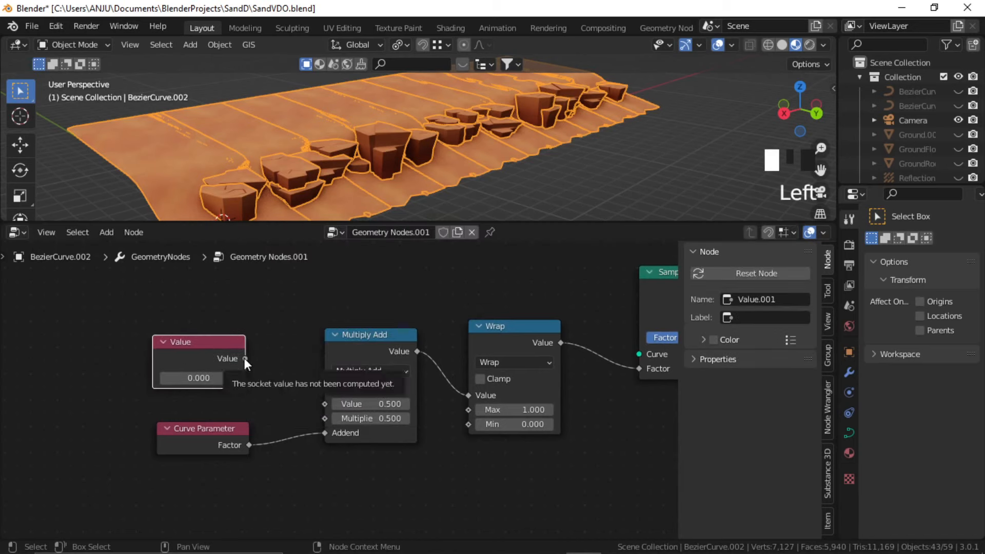
drag(245, 358, 324, 404)
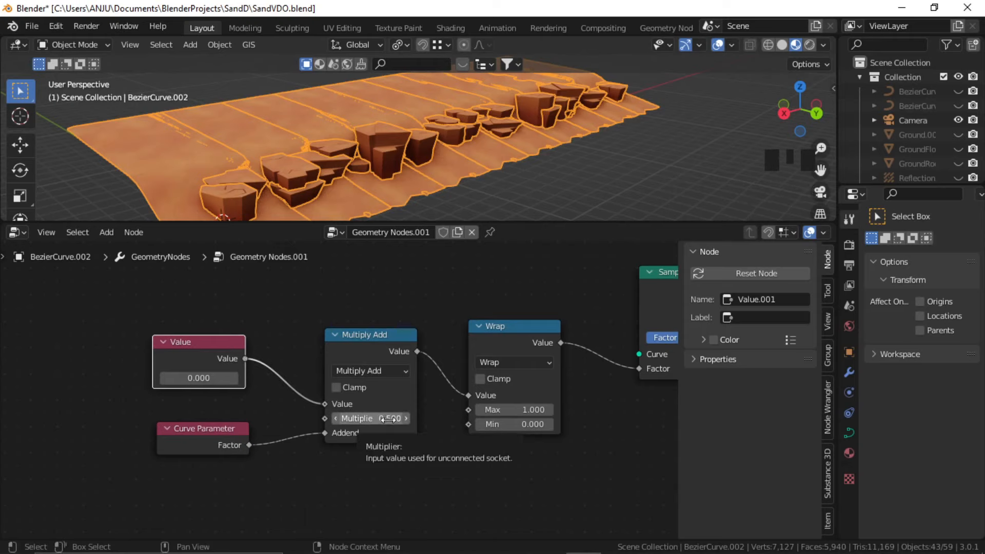
Connect Set Position's Geometry output to the Points input of the Instance on Points node that instances GroundLong.
scroll(420, 334, down, 3)
middle_drag(420, 334, 270, 365)
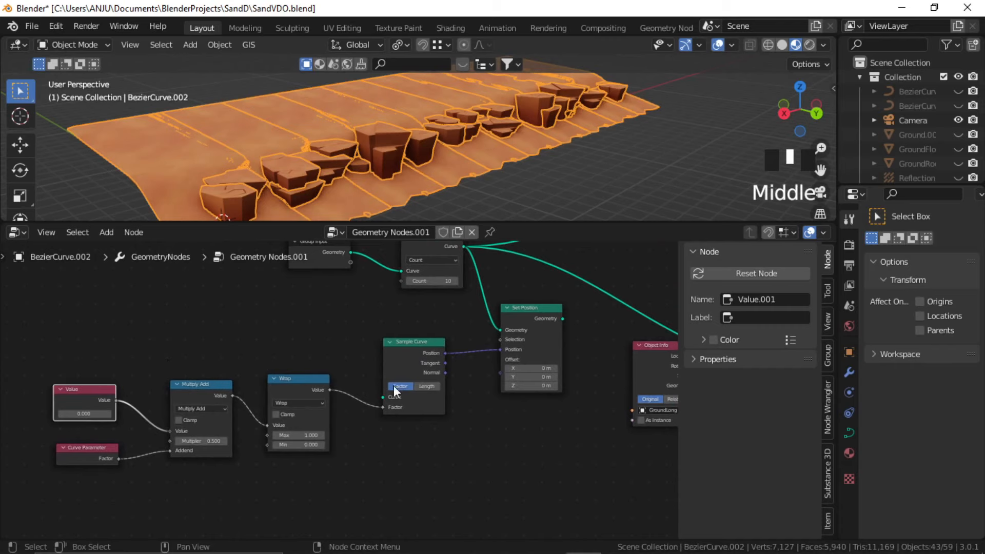
middle_drag(395, 392, 370, 412)
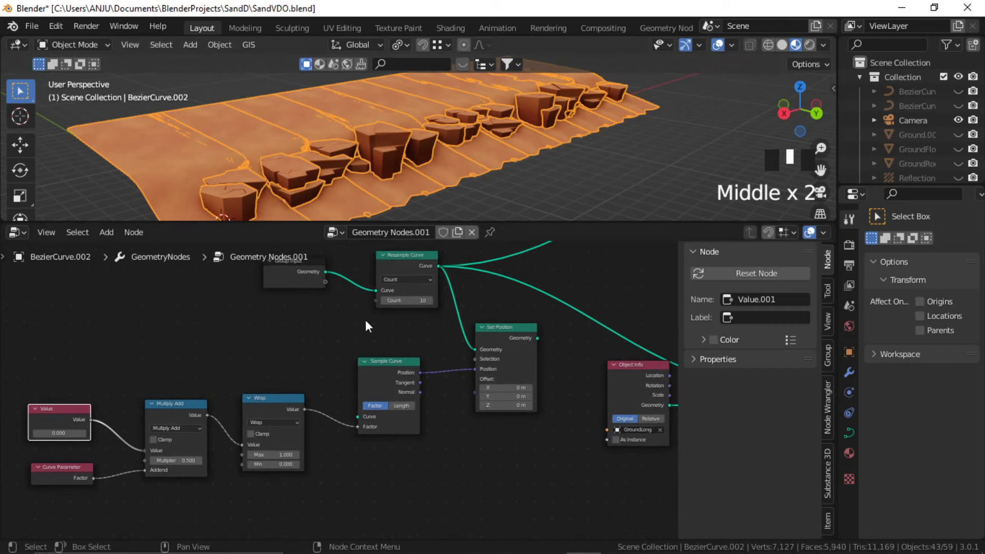
middle_drag(507, 328, 380, 369)
scroll(285, 363, up, 2)
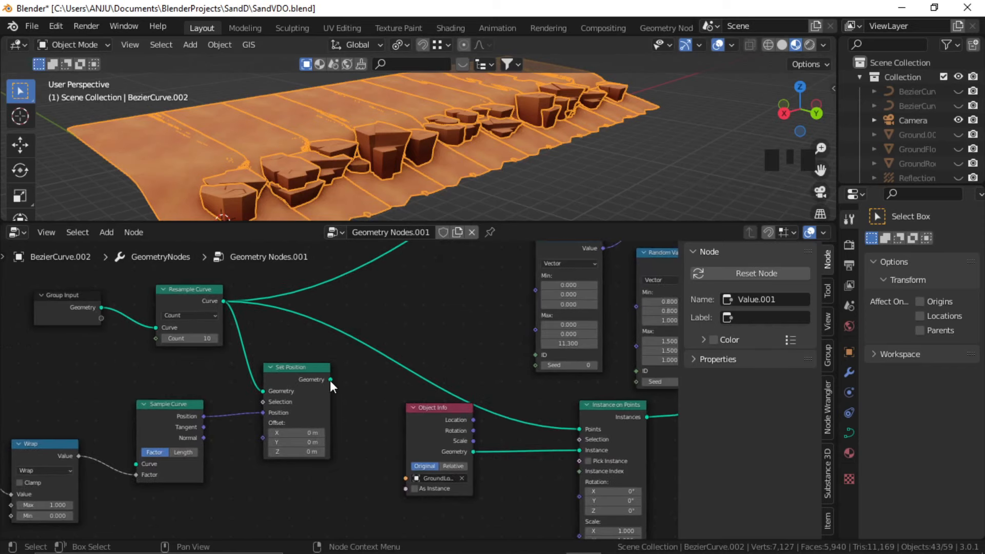
scroll(319, 395, down, 1)
middle_drag(320, 395, 278, 409)
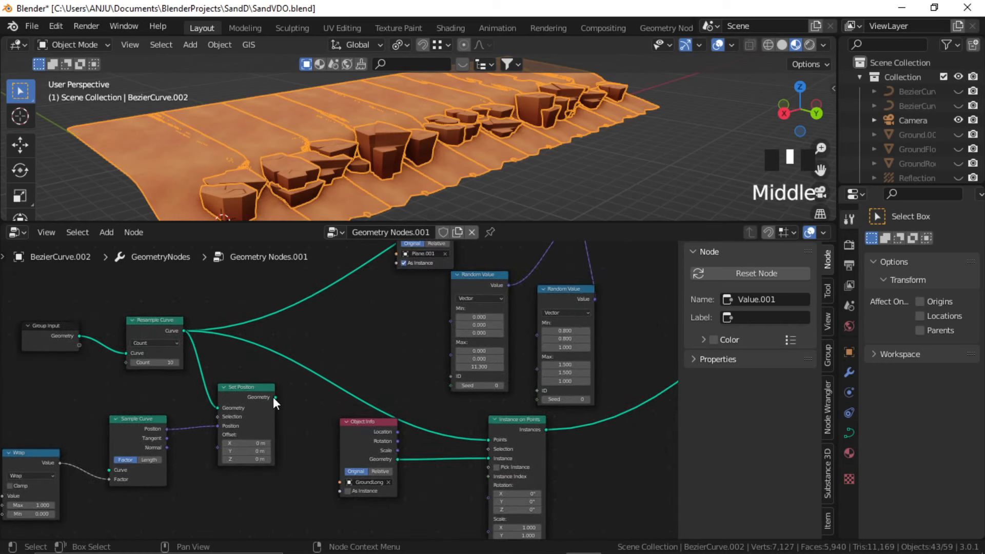
drag(275, 397, 488, 440)
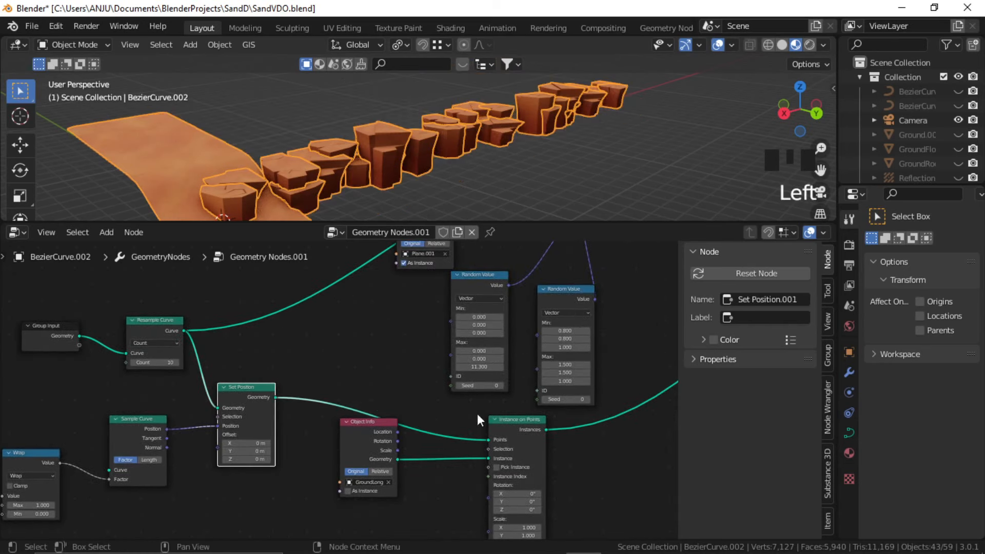
Connect Set Position's Geometry output to the Points input of the Instance on Points node that instances Plane.001.
middle_drag(396, 367, 374, 434)
scroll(373, 435, down, 3)
drag(278, 459, 521, 282)
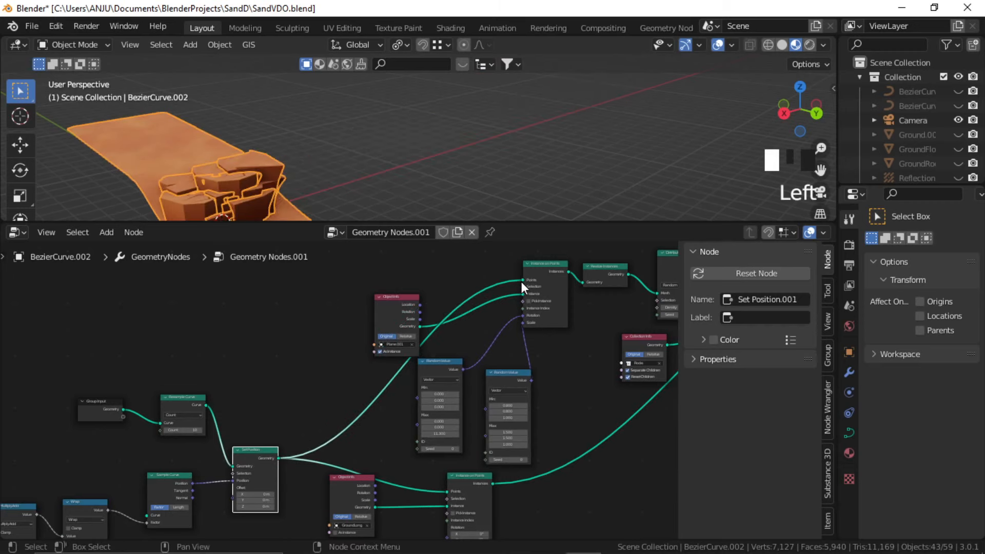
Connect the Group Input's Geometry output to Sample Curve's Curve input.
scroll(300, 356, up, 2)
middle_drag(293, 358, 376, 334)
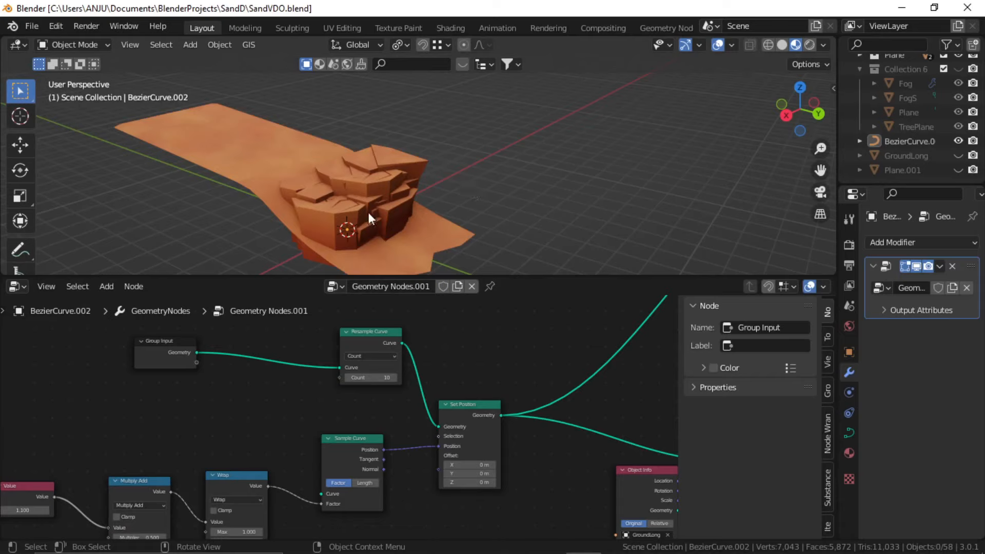
scroll(340, 451, up, 1)
middle_drag(339, 451, 379, 429)
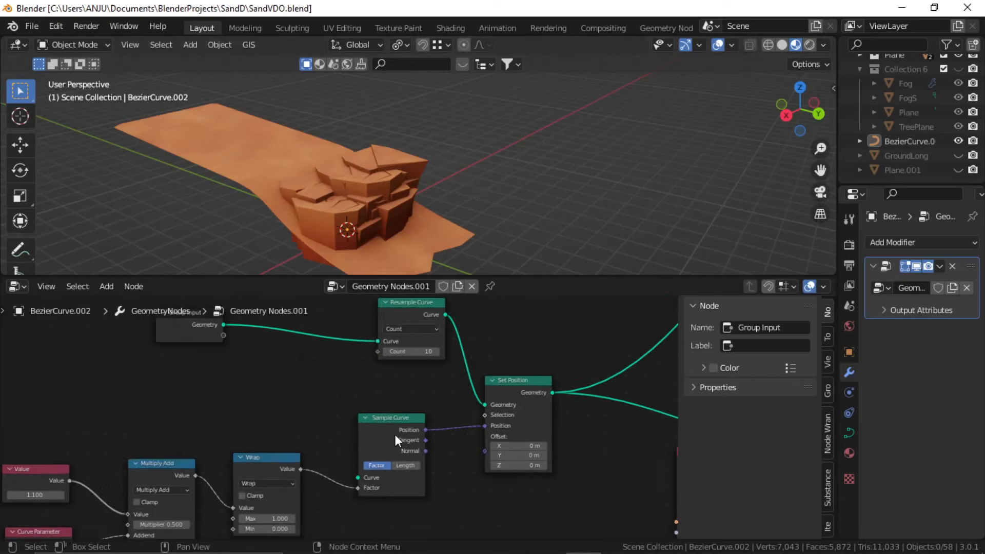
scroll(395, 435, up, 1)
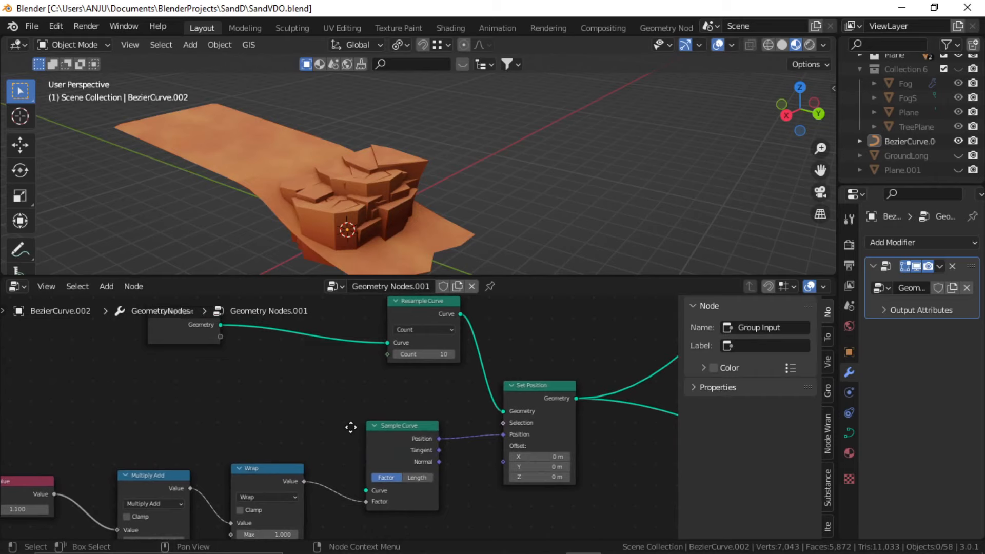
middle_drag(352, 428, 338, 440)
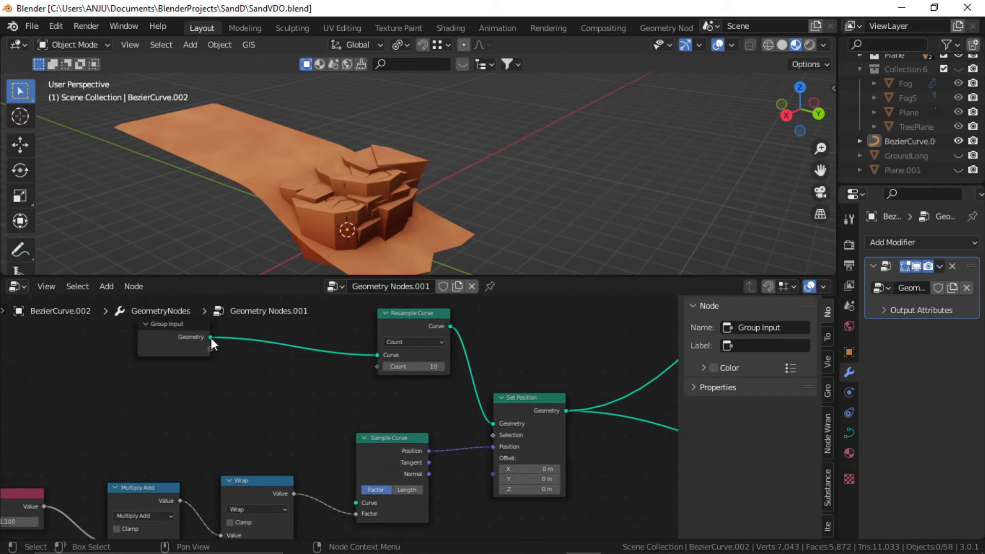
drag(211, 337, 357, 503)
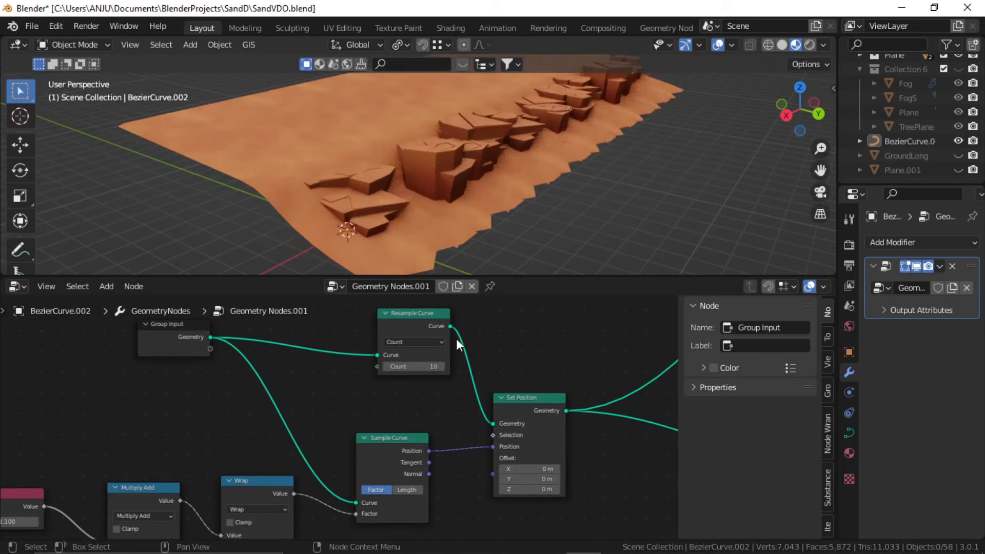
Test the movement by varying the Value node, drive it with the expression #frame/24, and play the animation.
middle_drag(415, 177, 447, 169)
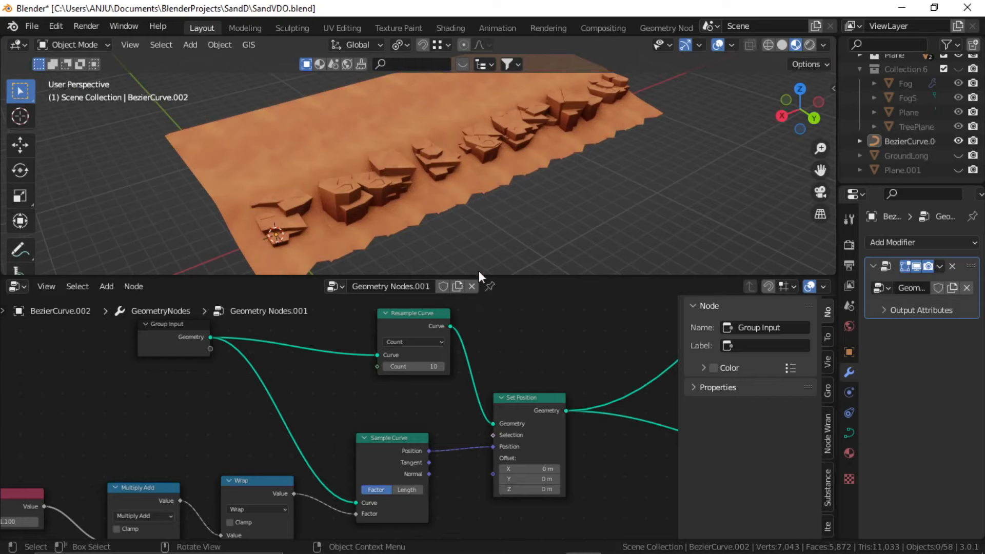
middle_drag(359, 386, 528, 312)
scroll(223, 407, up, 2)
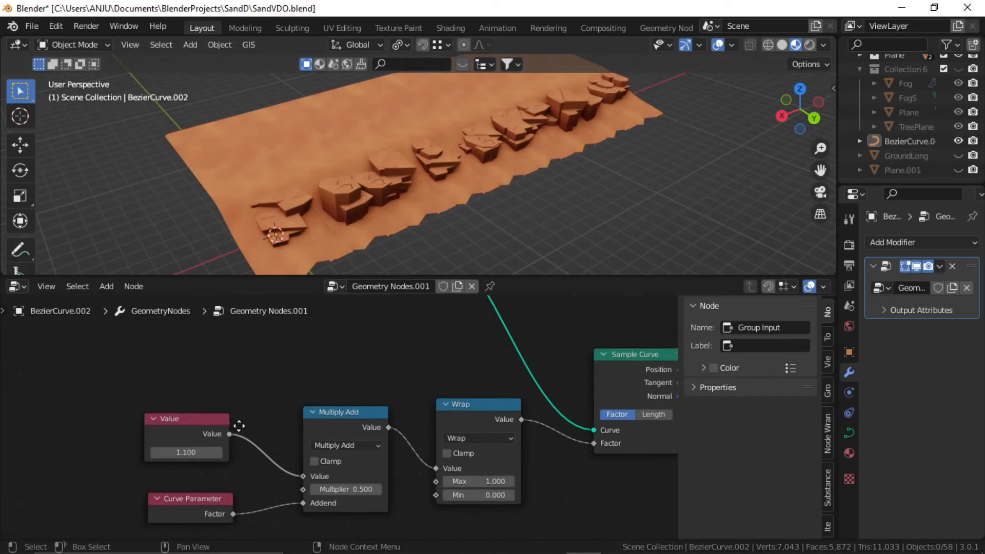
middle_drag(239, 426, 302, 417)
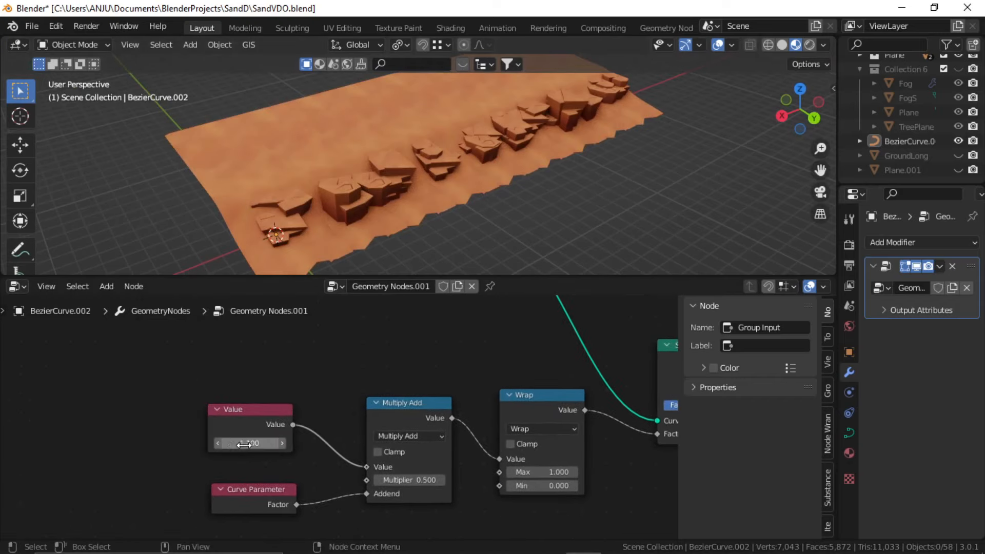
drag(232, 447, 590, 447)
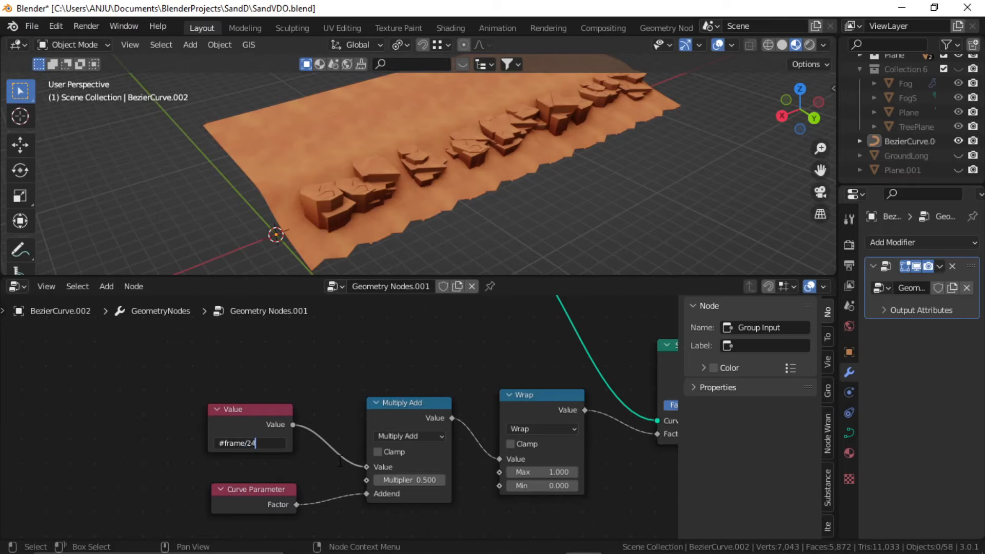
key(Return)
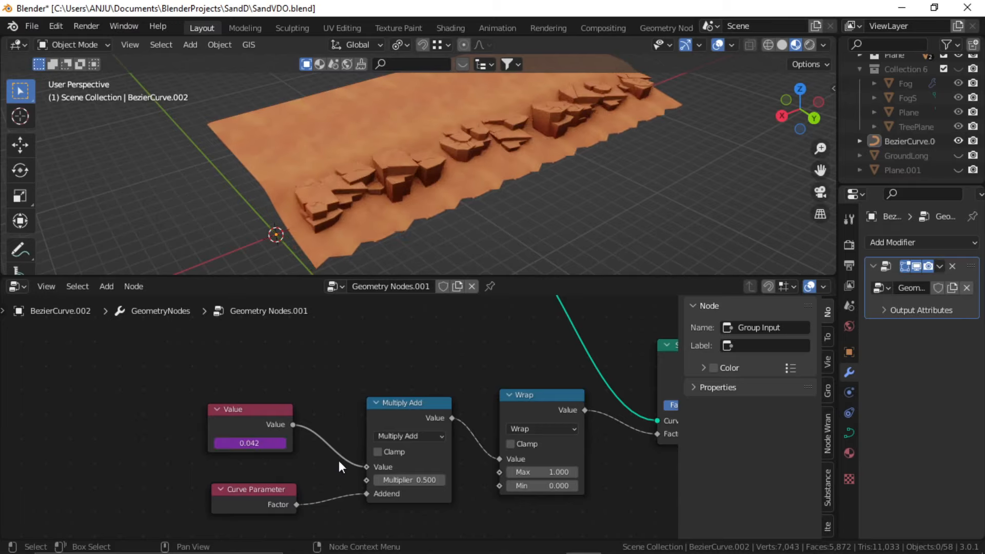
key(space)
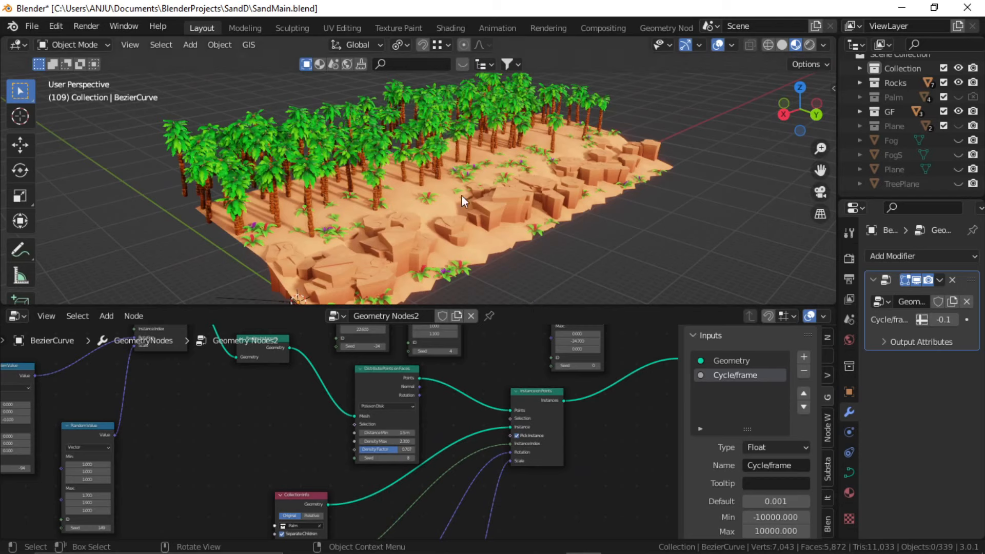
Examine the Geometry Nodes2 tree in SandMain.blend, focusing on how the Palm collection is distributed, instanced and joined to the output.
scroll(493, 401, down, 5)
middle_drag(455, 420, 472, 412)
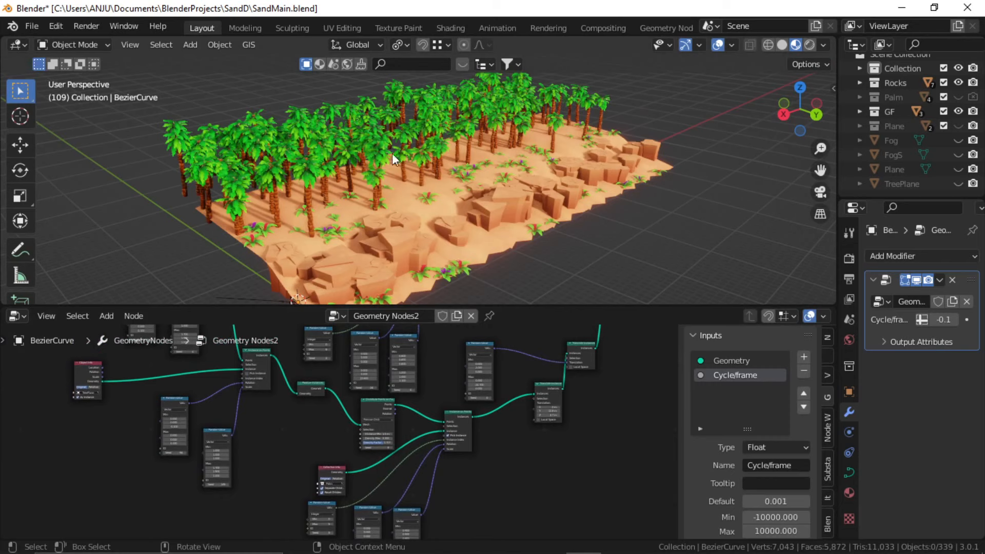
mouse_move(454, 368)
middle_down()
mouse_move(448, 424)
mouse_move(504, 417)
mouse_move(488, 453)
middle_up()
middle_drag(551, 390, 469, 490)
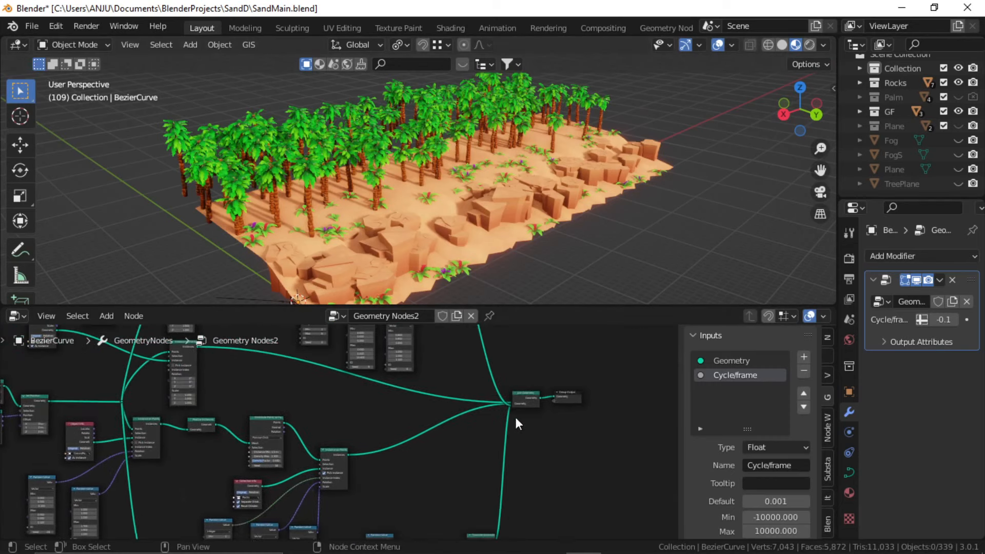
scroll(515, 414, up, 4)
middle_drag(476, 453, 553, 426)
scroll(479, 418, up, 5)
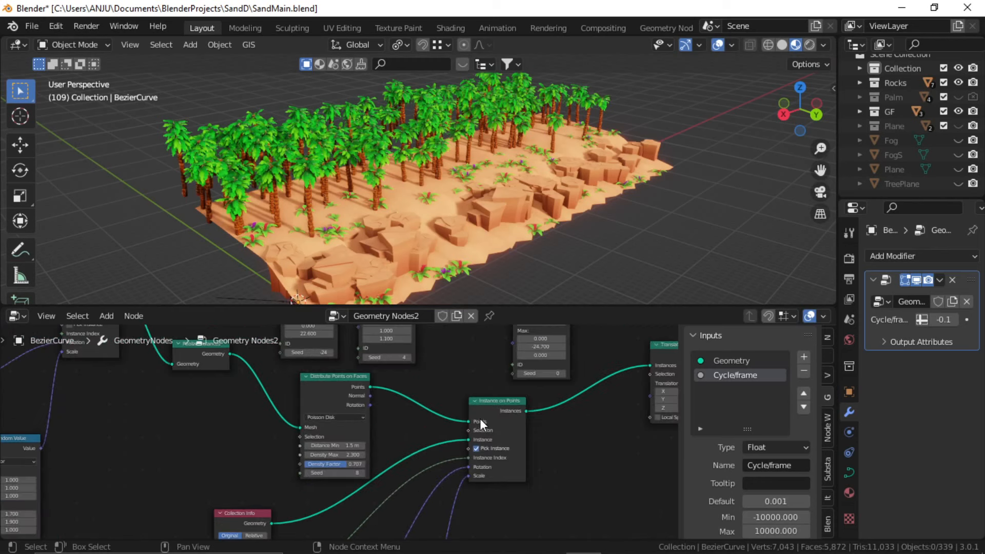
middle_drag(446, 427, 490, 330)
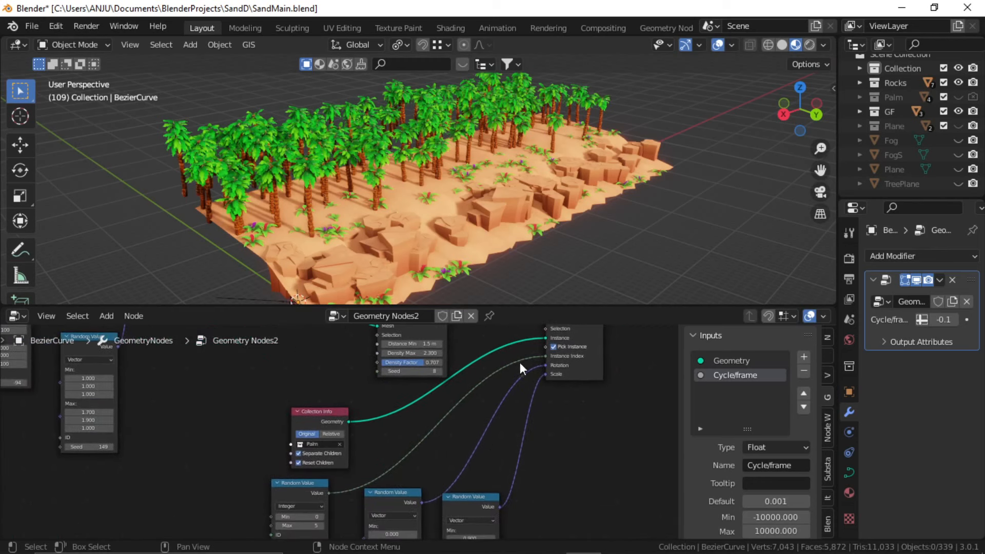
middle_drag(489, 409, 400, 348)
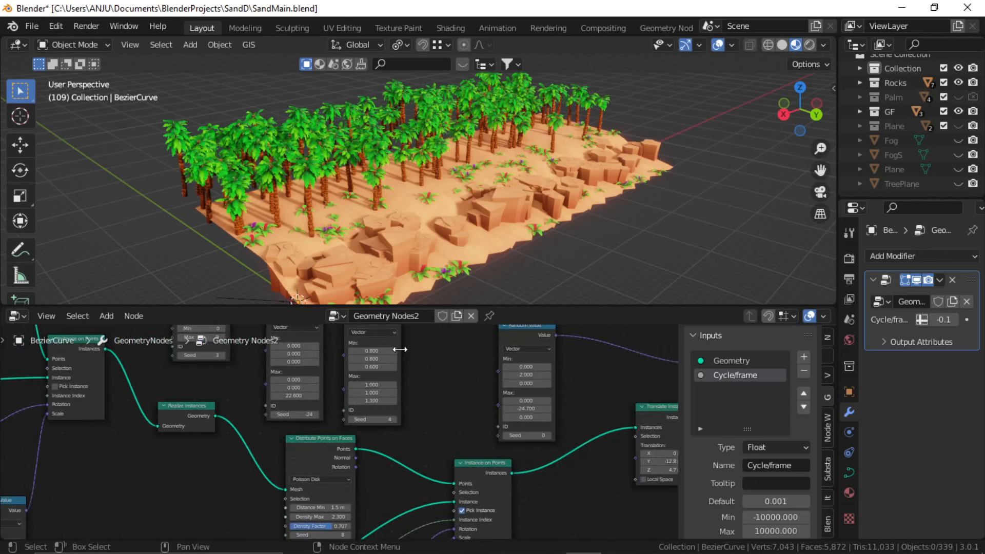
Examine the Geometry Nodes2 tree, from the Rocks and GF instancing and Join Geometry output to the Multiply Add, Wrap and Sample Curve chain.
middle_drag(485, 267, 485, 277)
middle_drag(486, 390, 452, 506)
middle_drag(486, 422, 500, 510)
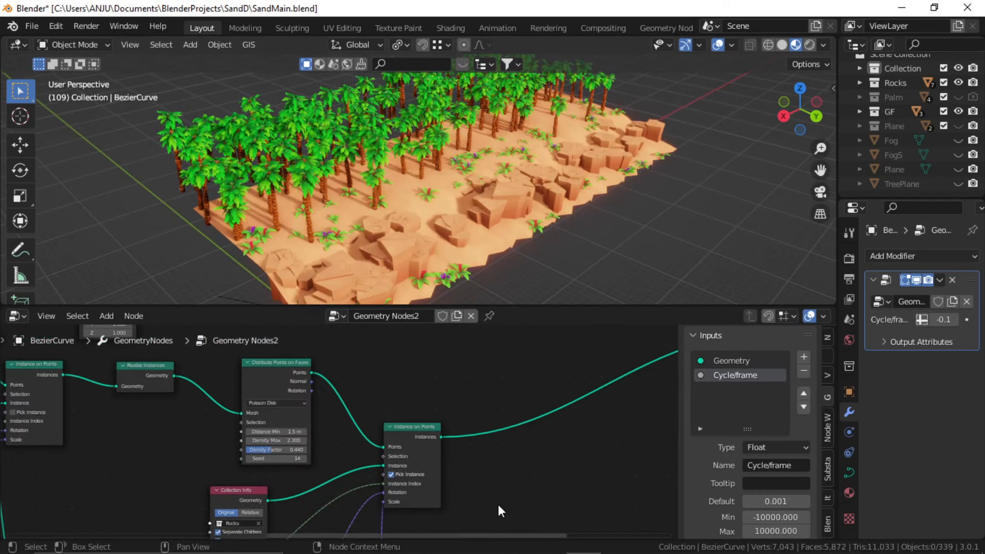
middle_drag(254, 501, 448, 470)
scroll(423, 414, up, 3)
middle_drag(490, 404, 414, 409)
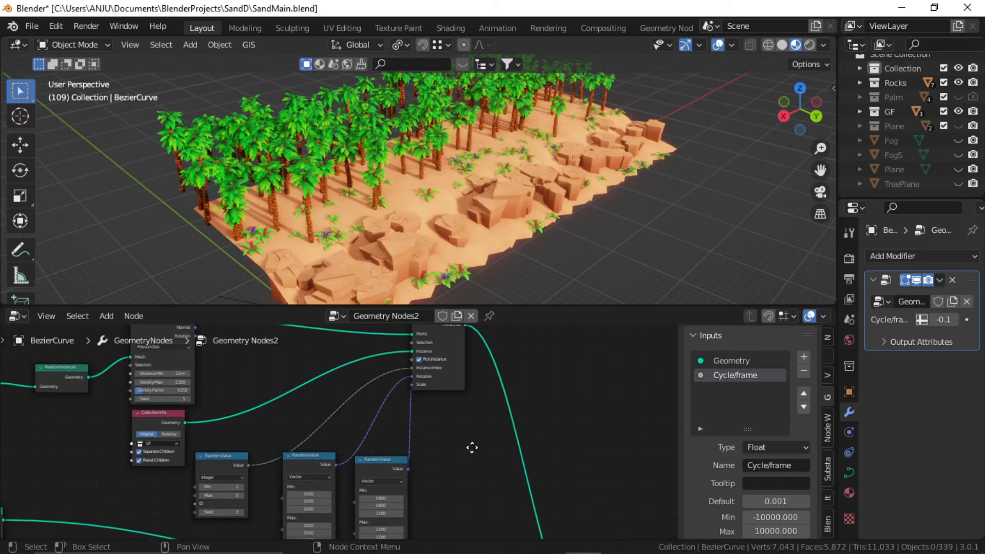
middle_drag(471, 448, 296, 496)
scroll(490, 472, up, 1)
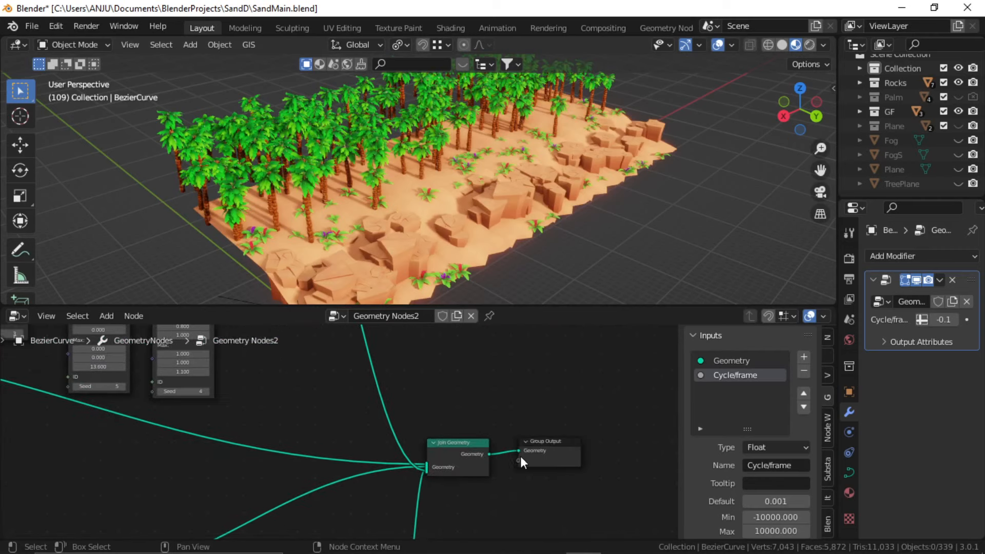
middle_drag(251, 433, 515, 479)
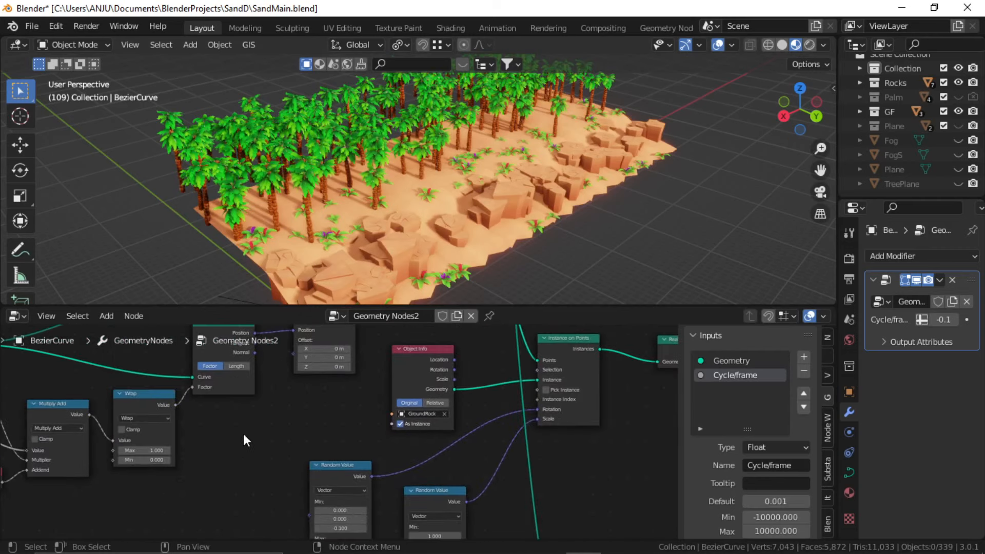
middle_drag(245, 436, 612, 432)
middle_drag(469, 426, 416, 445)
scroll(377, 436, up, 3)
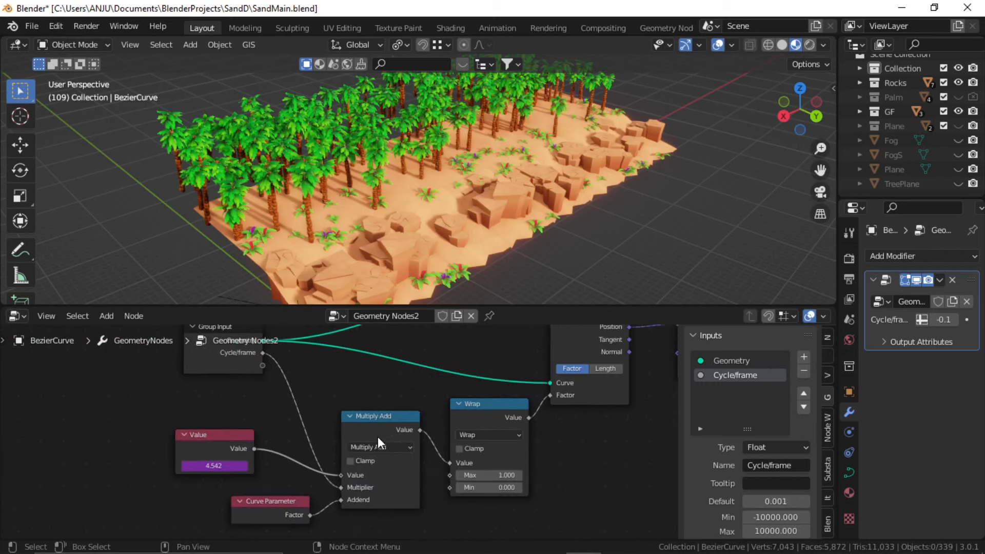
middle_drag(388, 413, 328, 414)
scroll(328, 414, up, 1)
middle_drag(284, 470, 328, 472)
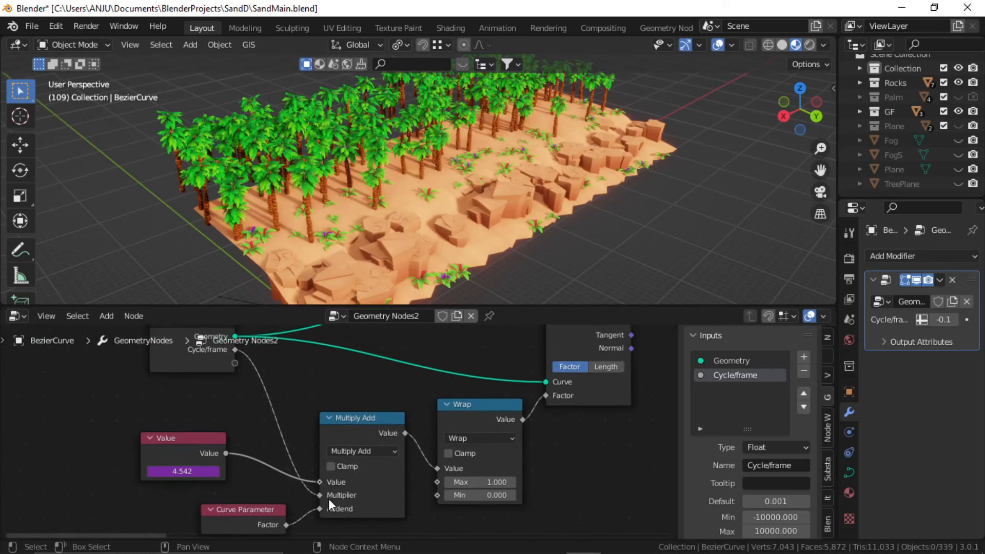
middle_drag(298, 408, 278, 454)
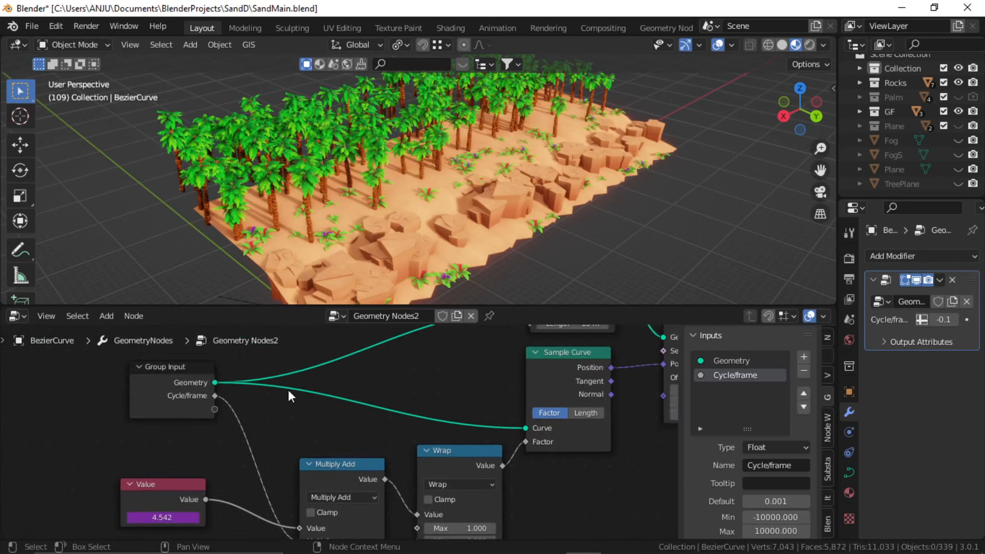
Try Cycle/frame values of -5 and -0.01 in the BezierCurve's Geometry Nodes modifier, playing the animation with each.
drag(837, 347, 775, 347)
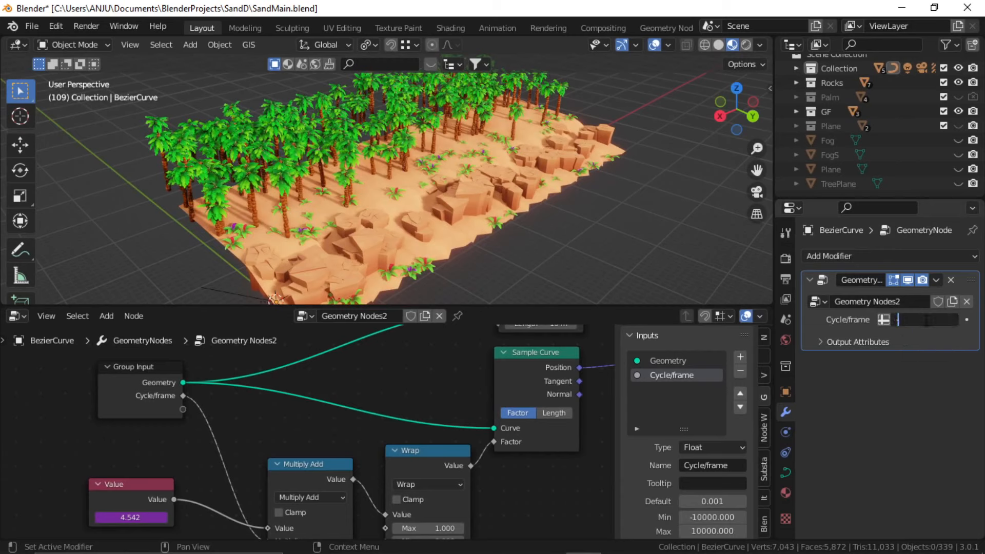
key(Return)
key(space)
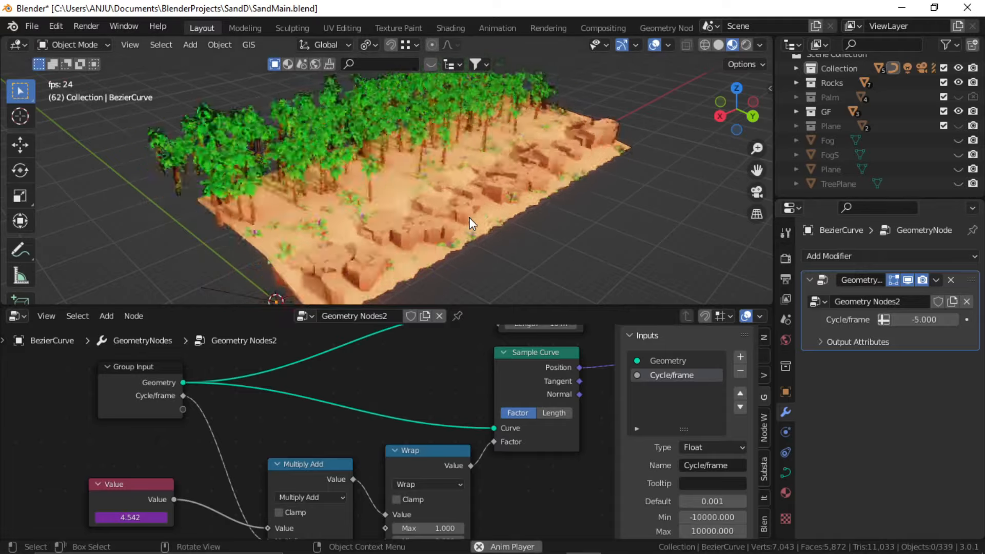
key(space)
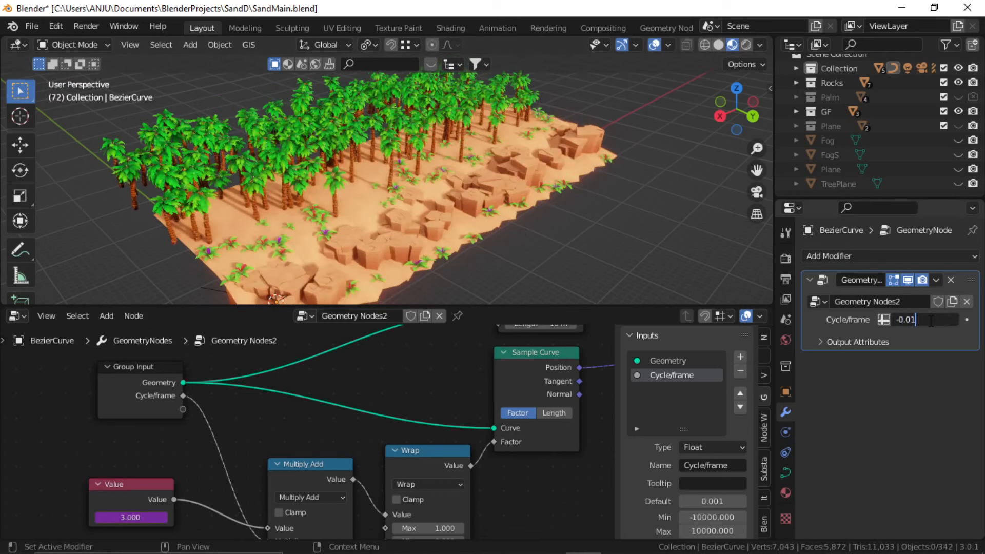
key(Return)
key(space)
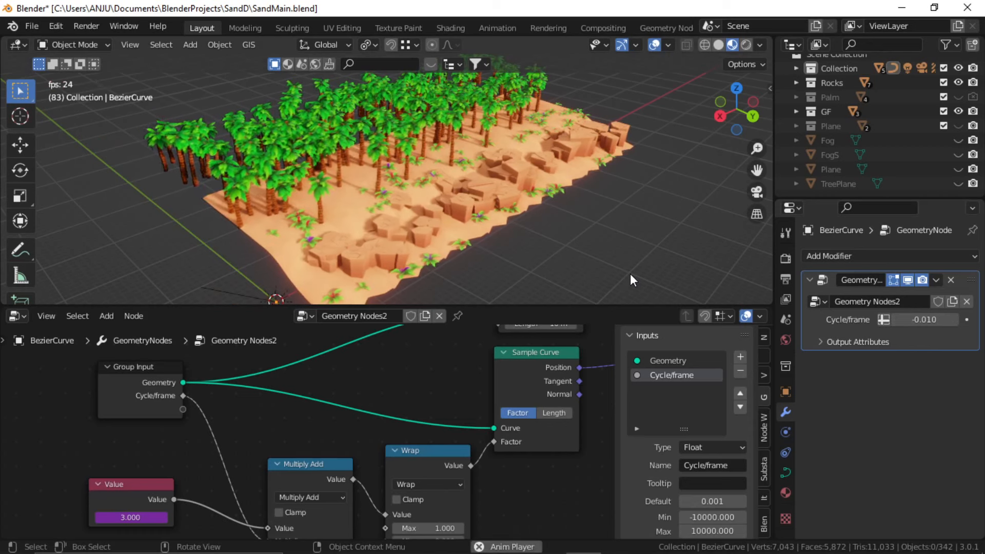
key(space)
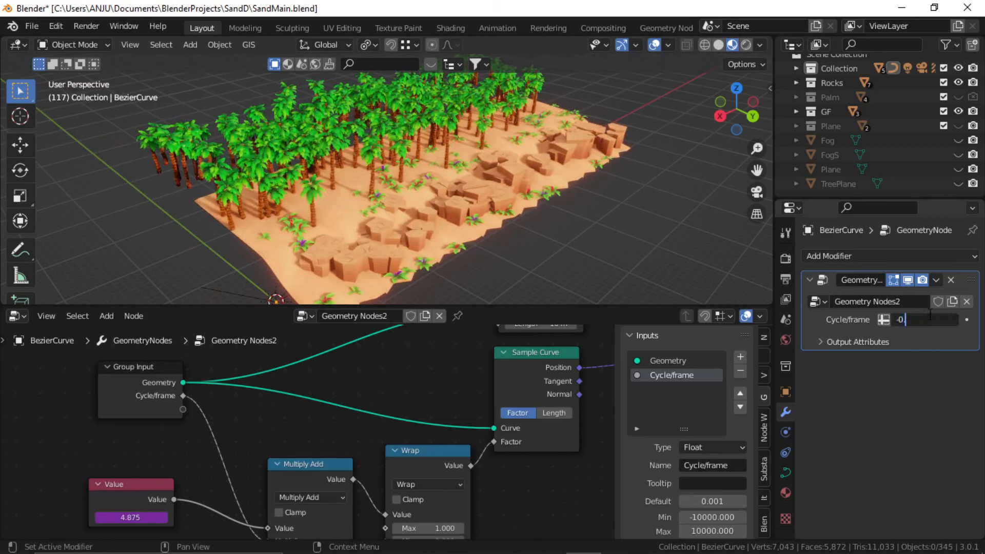
Set the modifier's Cycle/frame to -0.5 and play the animation to check the speed.
key(Return)
key(space)
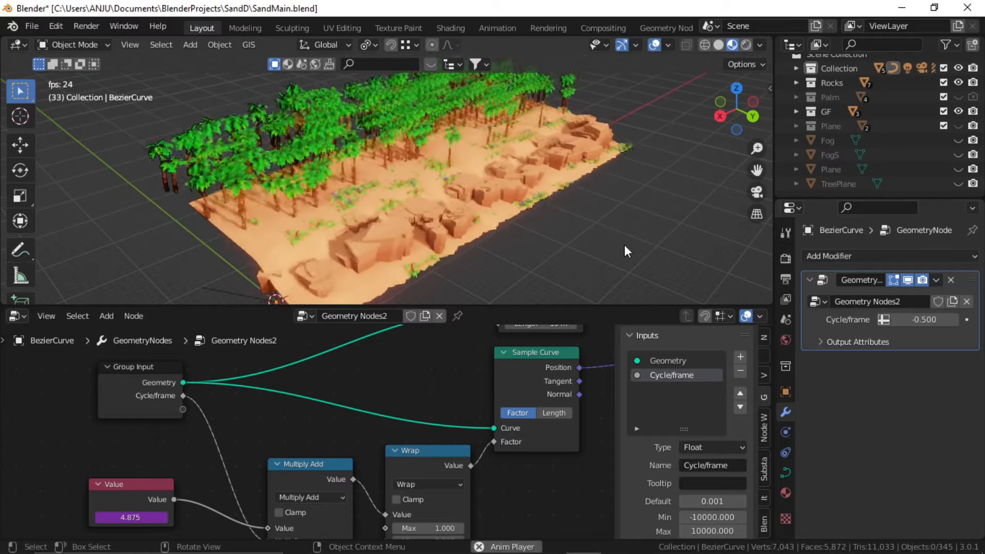
key(space)
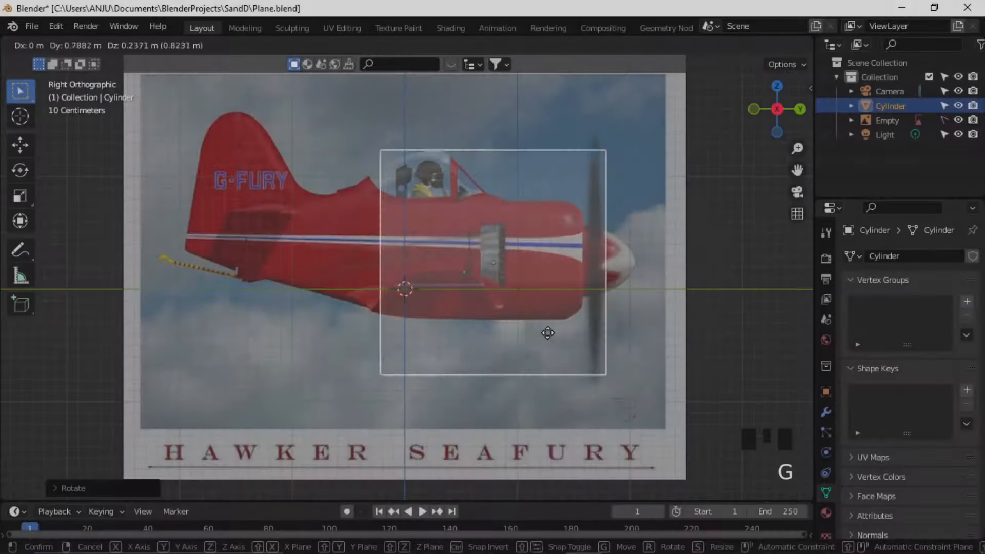
In Plane.blend, scale the cylinder down to the fuselage's height and place it over the engine section of the side reference.
key(s)
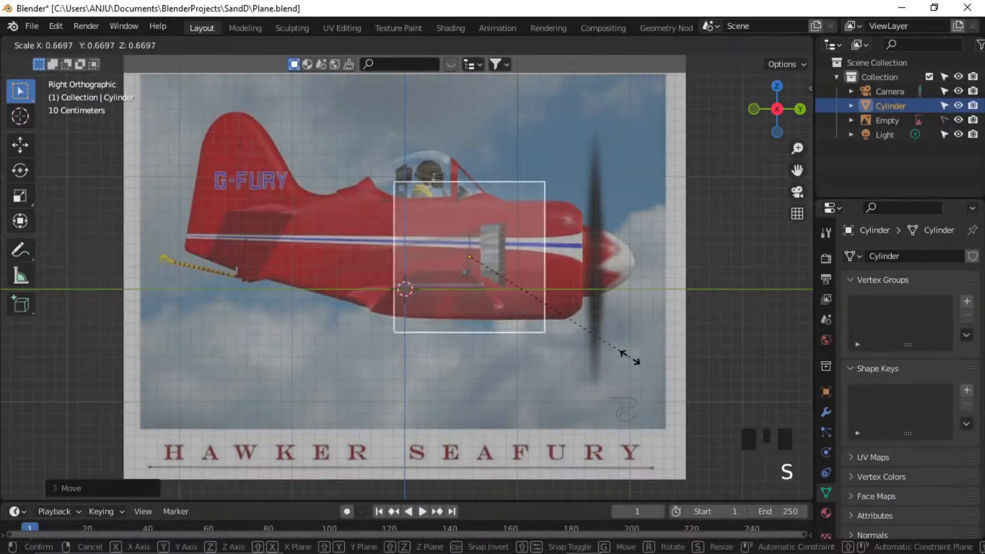
click(629, 356)
key(g)
click(549, 321)
Delete the cylinder's end-cap face on the tail side.
key(Tab)
key(3)
drag(406, 176, 457, 339)
key(x)
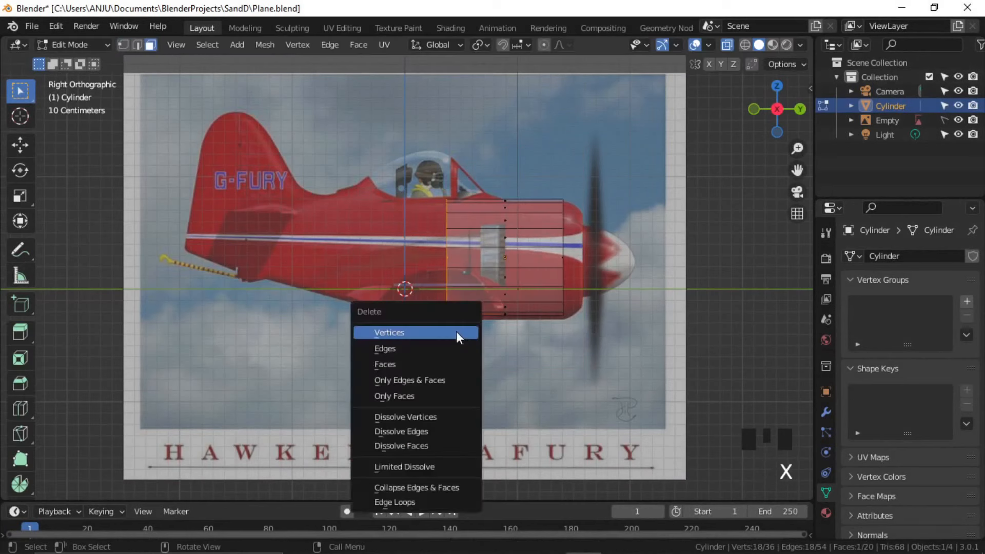
click(451, 362)
Extrude the cylinder's open rear edge loop backward twice to behind the cockpit, scaling and moving the last ring to fit the fuselage outline.
key(1)
alt+click(447, 308)
key(e)
click(410, 308)
key(e)
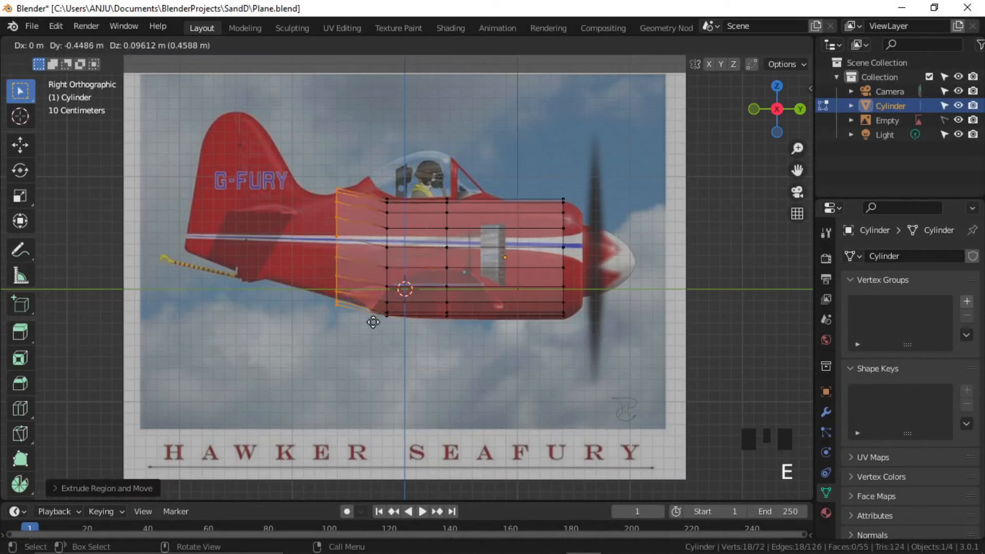
click(371, 323)
key(s)
click(407, 349)
key(g)
click(400, 345)
Extrude two more fuselage sections back to the tail, scaling each end ring down to follow the tapering outline.
key(e)
click(335, 332)
key(s)
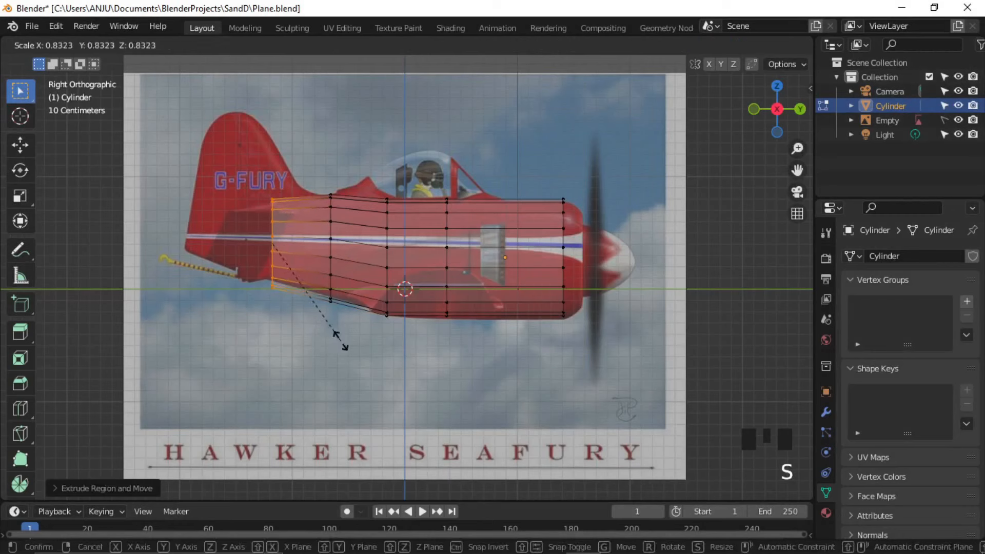
click(337, 337)
key(g)
key(e)
click(273, 321)
key(s)
click(262, 275)
Move the edge loop behind the cockpit vertically and reposition the tail-end loop to match the reference outline.
key(2)
alt+click(331, 295)
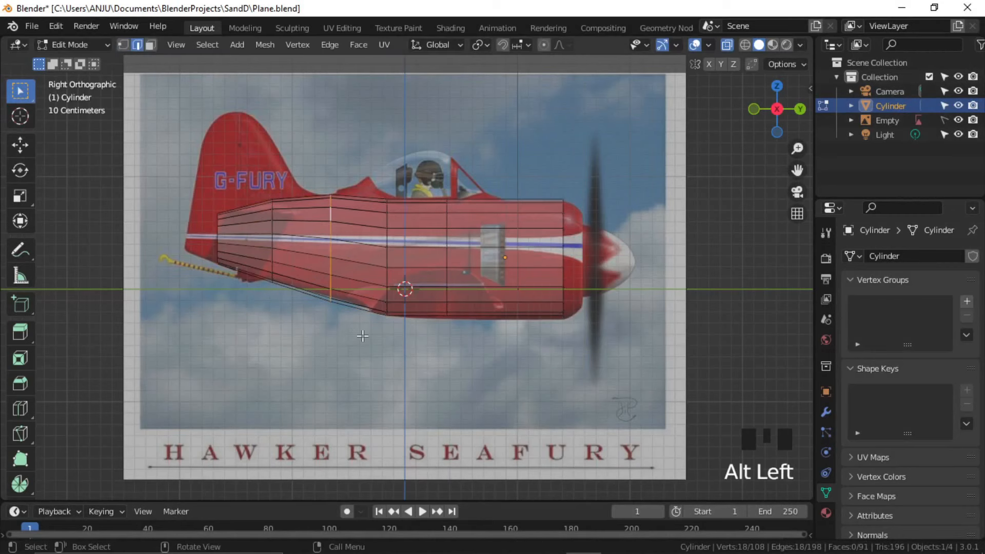
key(g)
key(z)
click(361, 337)
alt+click(274, 281)
alt+click(222, 261)
key(g)
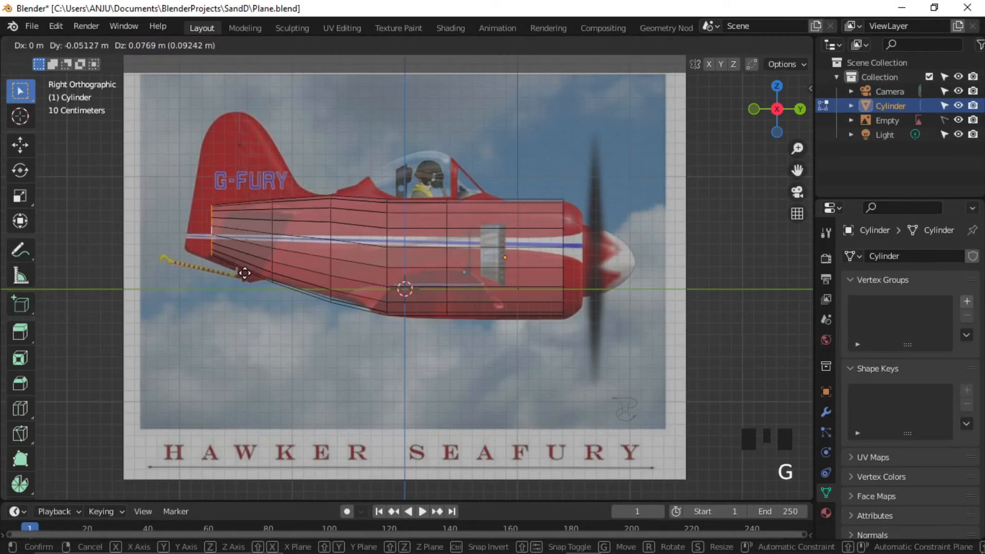
click(248, 274)
Cut the rounded cockpit outline into the top of the fuselage with the Knife, including the slanted corners at its rear.
key(k)
alt+middle_drag(252, 282, 407, 245)
click(399, 252)
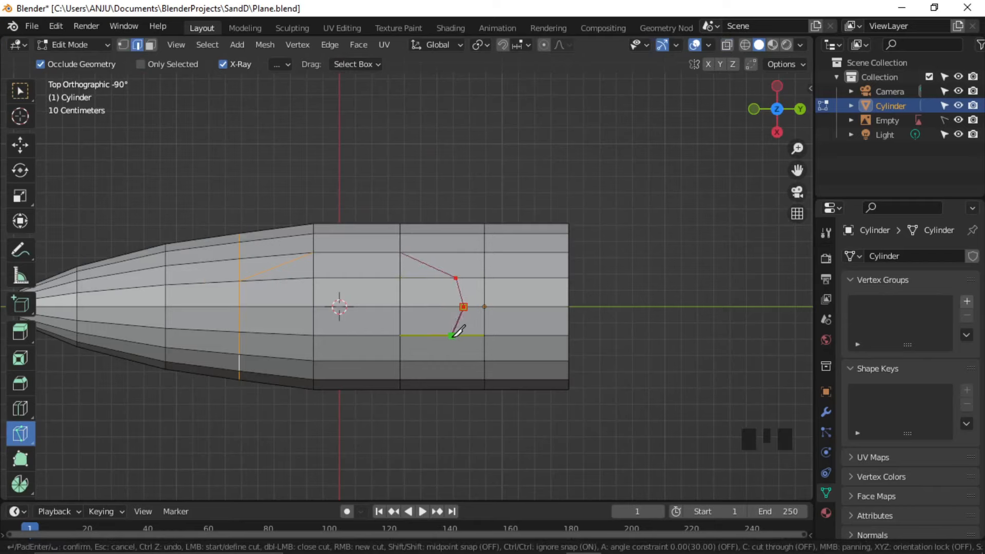
click(400, 362)
key(Return)
key(1)
click(240, 332)
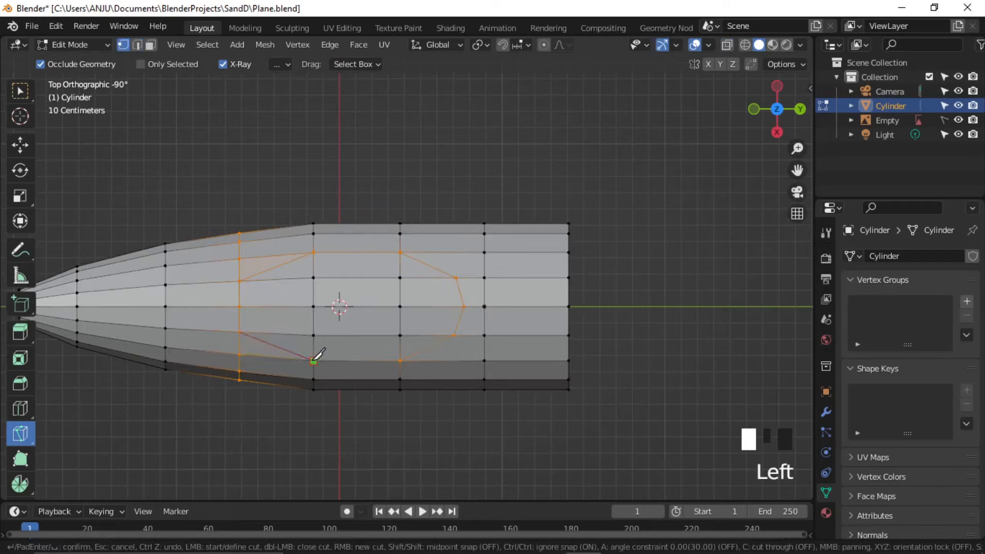
click(313, 360)
key(Return)
Select the faces inside the cockpit outline, extrude them upward along Z and scale the top inward to form the canopy.
click(21, 94)
middle_drag(314, 359, 281, 272)
click(150, 44)
shift+drag(438, 233, 285, 267)
shift+drag(415, 225, 281, 270)
ctrl+click(202, 213)
middle_drag(281, 271, 359, 230)
key(e)
key(z)
click(385, 220)
key(s)
click(318, 269)
Add a centred loop cut around the canopy's sides and scale the new loop to round its shape.
mouse_move(313, 264)
middle_down()
mouse_move(295, 237)
mouse_move(304, 250)
middle_up()
key(ctrl+r)
click(301, 255)
right_click(300, 255)
key(s)
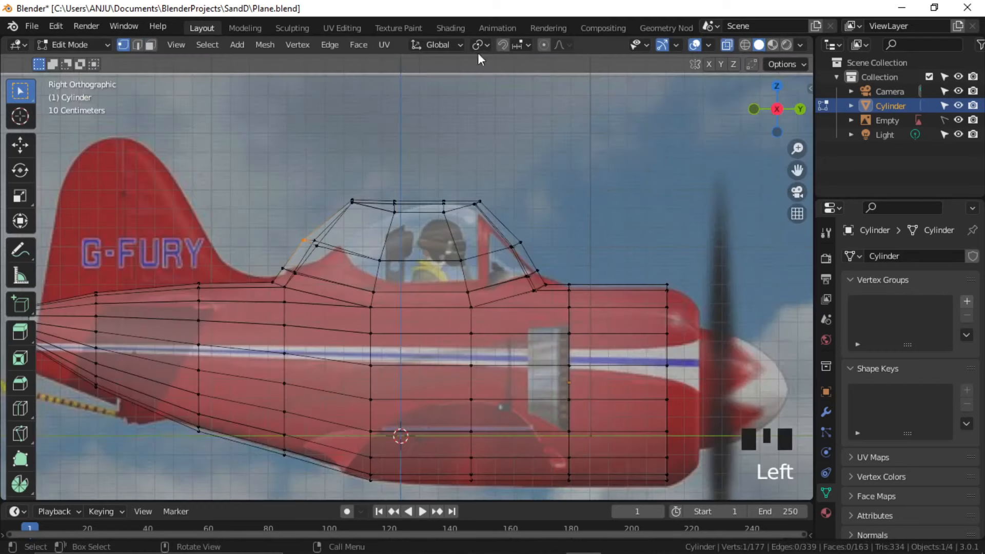
Enable proportional editing and move the vertex on the canopy's rear slope, adjusting the influence radius.
click(543, 45)
key(g)
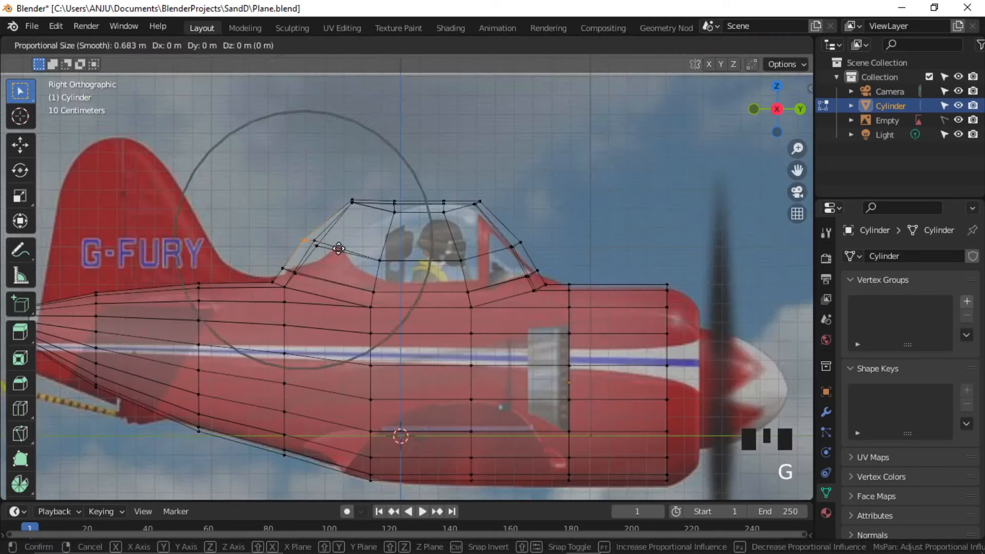
scroll(348, 250, up, 7)
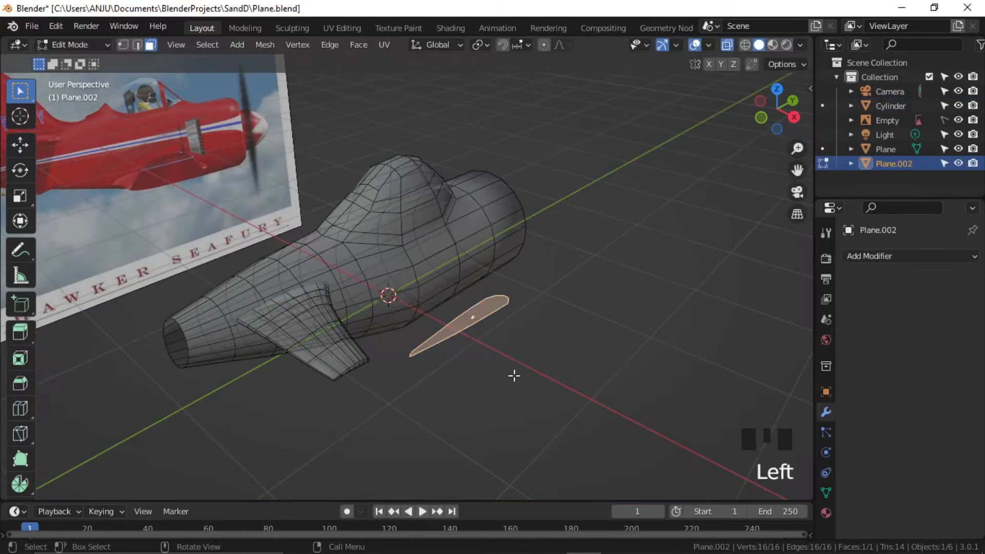
Extrude the airfoil face of Plane.002 outward in two sections for the main wing, scaling and moving the outer face.
key(e)
alt+middle_drag(474, 336, 457, 367)
scroll(426, 393, up, 2)
key(e)
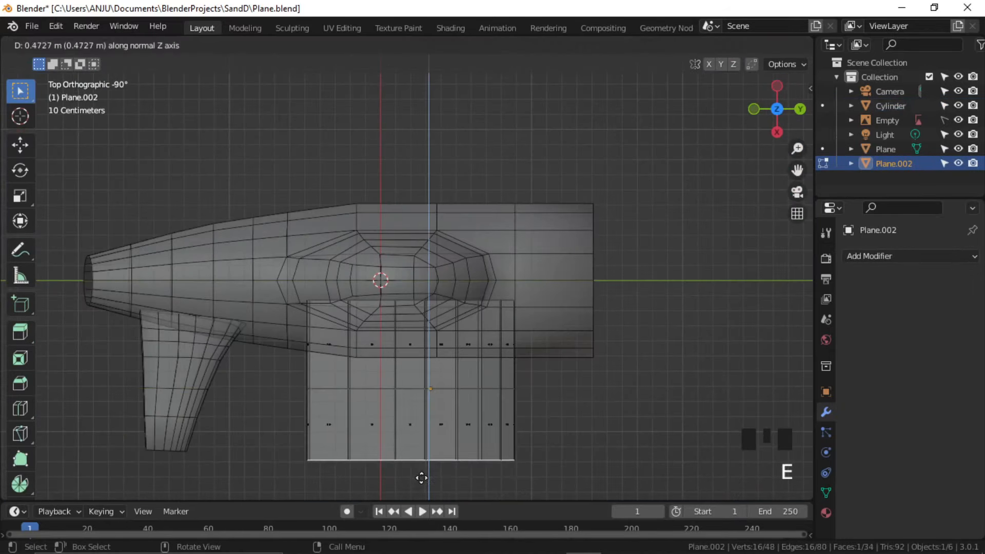
click(421, 364)
key(s)
click(488, 435)
key(g)
click(467, 417)
Extrude two further main wing sections outward, scaling the end face down for a tapered shape.
key(e)
click(503, 457)
key(s)
click(490, 447)
key(e)
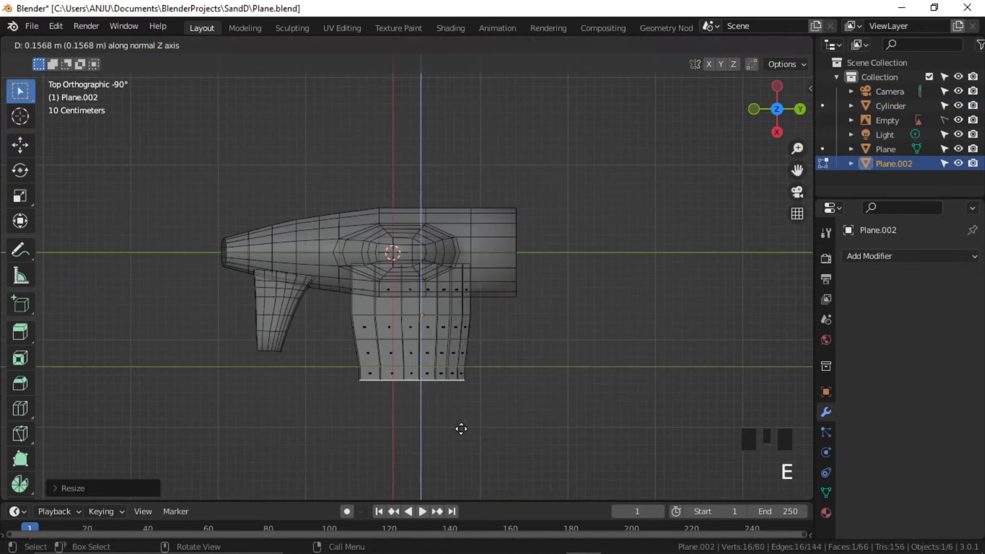
click(474, 452)
Rotate the main wing's end face in the back view to prepare the upward bend of the wingtip.
alt+middle_drag(446, 323, 338, 328)
scroll(339, 328, up, 2)
shift+middle_drag(333, 353, 444, 407)
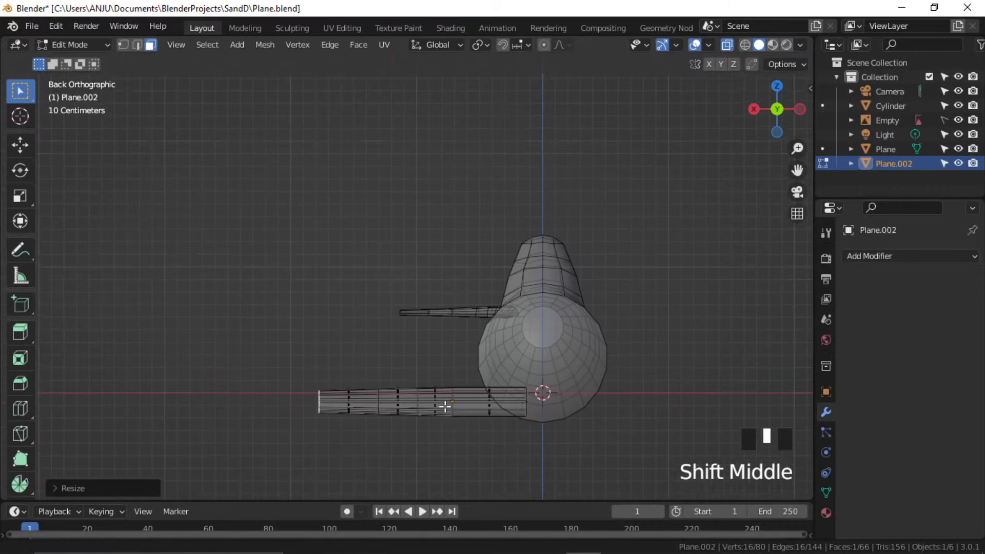
key(r)
click(386, 438)
Extrude two upturned wingtip sections, scaling down and rotating the end face of the first one.
key(e)
click(329, 426)
key(s)
click(369, 439)
key(r)
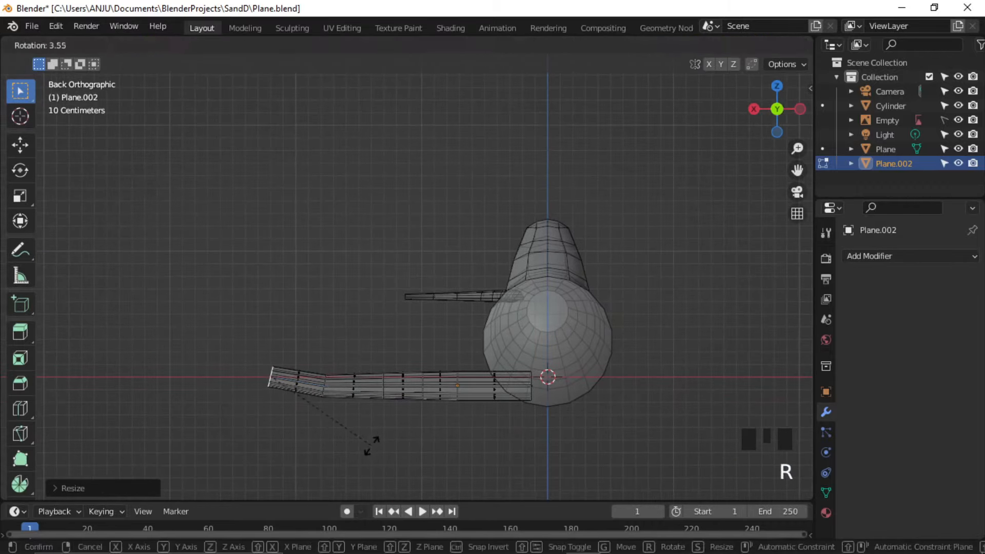
click(359, 436)
key(e)
click(313, 420)
scroll(398, 356, down, 3)
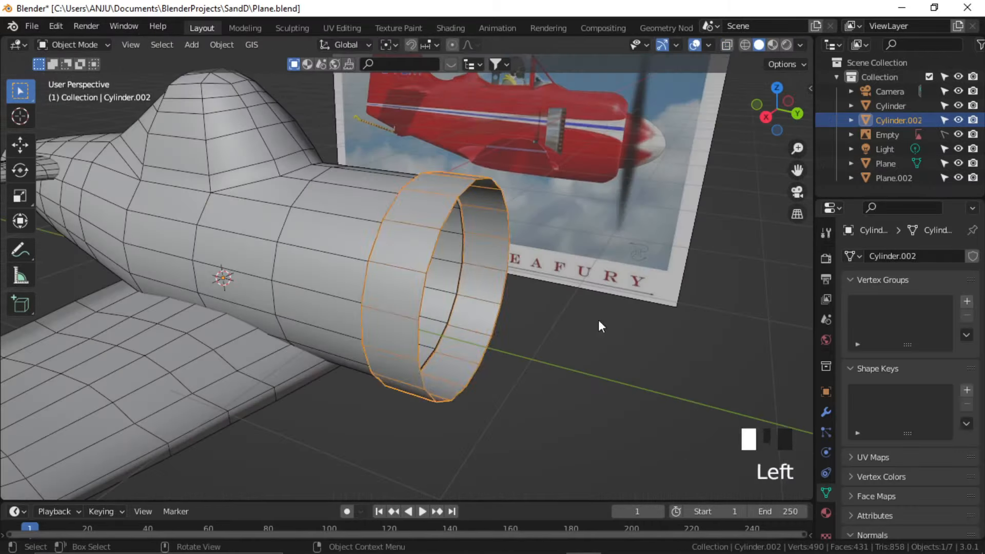
Extrude the front edge loop of the cowling ring Cylinder.002 and scale it inward to form a lip.
key(Tab)
alt+click(433, 251)
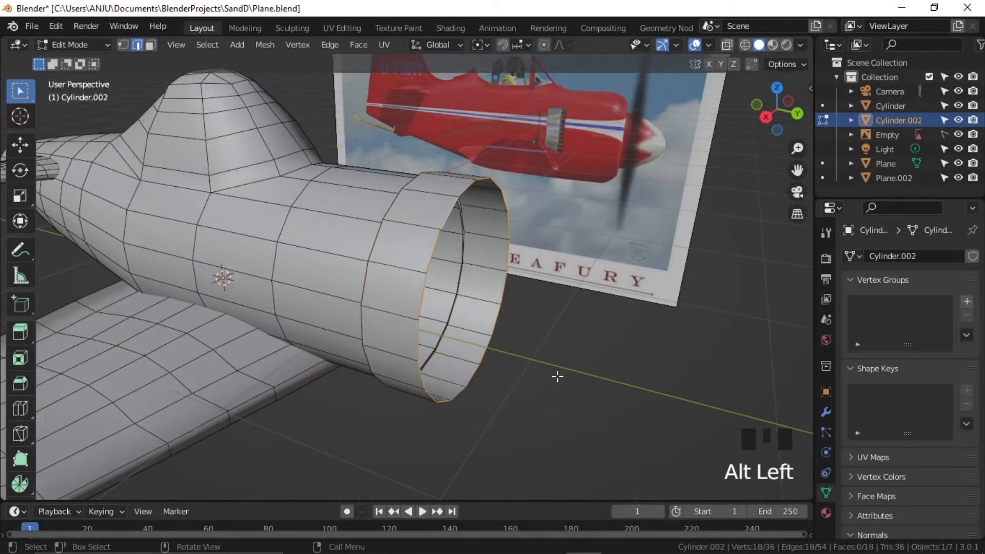
key(e)
key(s)
click(542, 365)
Bevel the cowling's outer front edge loop about 0.1 m wide with two segments.
key(2)
alt+click(434, 252)
key(ctrl+b)
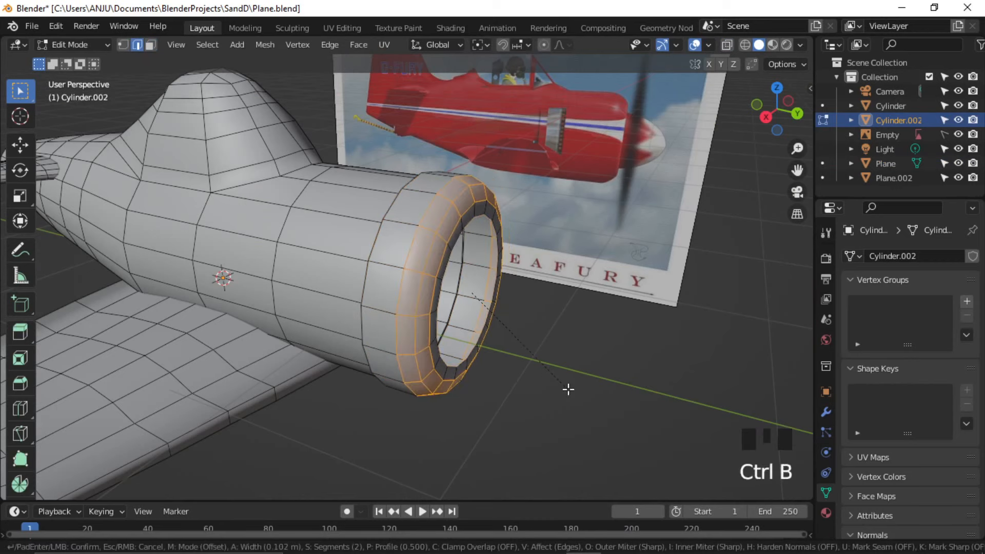
click(568, 389)
key(Tab)
click(568, 388)
mouse_move(474, 331)
middle_down()
mouse_move(512, 310)
mouse_move(469, 321)
middle_up()
Extrude the inner edge loop of the cowling's front lip along the Y axis.
key(Tab)
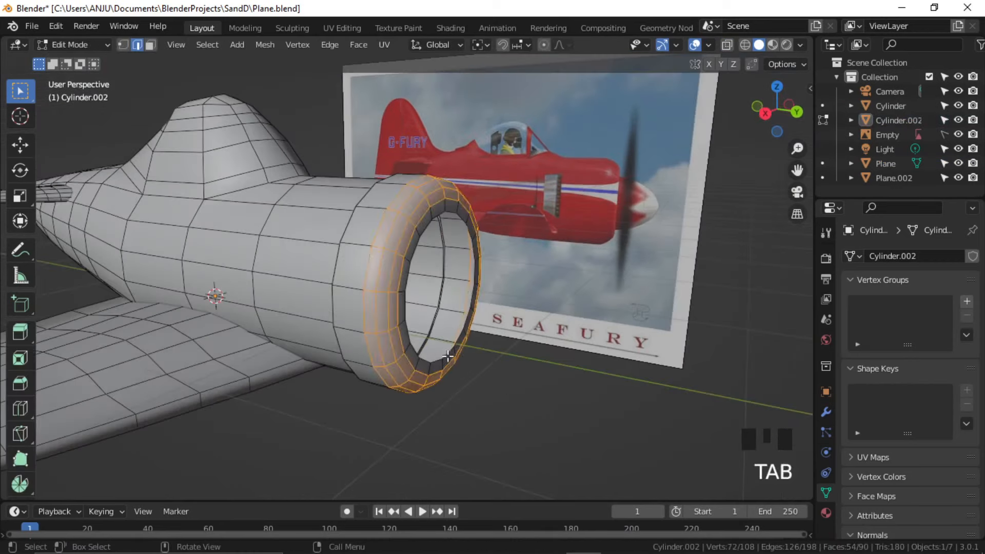
alt+click(448, 354)
key(e)
key(y)
click(502, 384)
Extrude the cowling's rear edge loop, scale it to meet the fuselage, and return to Object Mode.
alt+click(336, 303)
middle_drag(336, 303, 410, 312)
key(e)
key(s)
click(545, 371)
key(Tab)
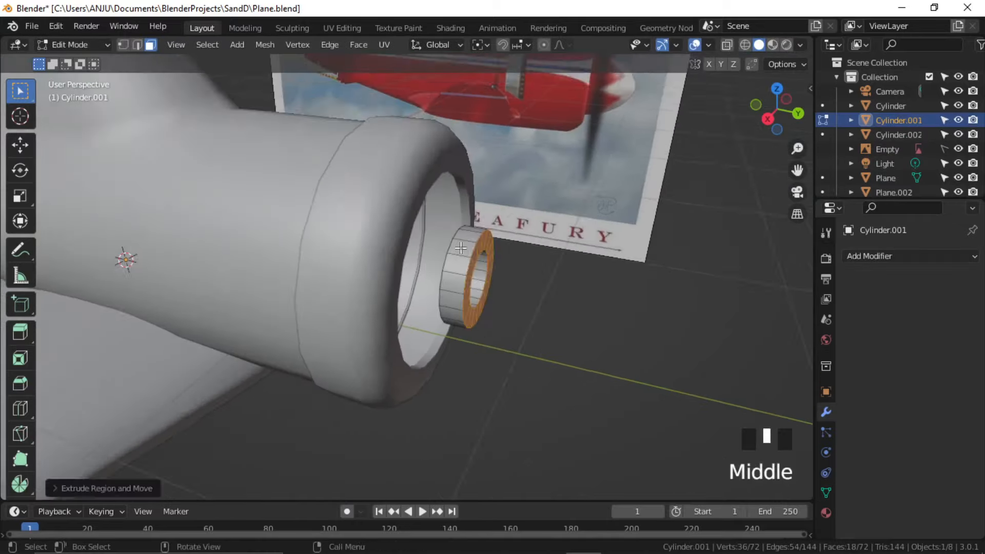
Select three spaced groups of outer faces on the hub ring Cylinder.001 and extrude them outward into arms.
click(456, 254)
middle_drag(641, 230, 451, 246)
shift+click(350, 268)
shift+click(361, 303)
middle_drag(361, 303, 433, 352)
key(e)
click(441, 323)
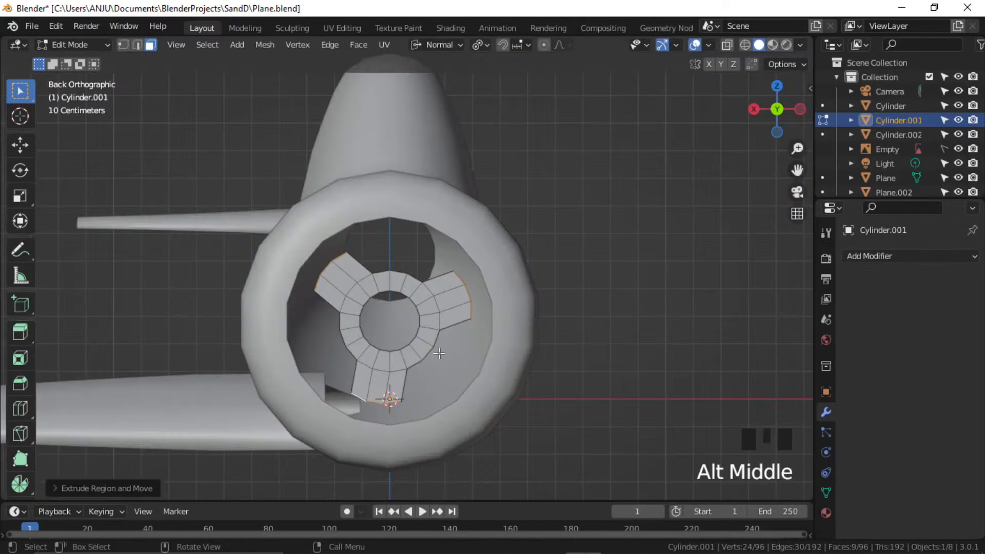
Scale the outer faces of the three hub arms outward, extrude them and enlarge the extruded ends to start widening propeller blades.
key(s)
click(519, 389)
key(e)
click(482, 374)
key(s)
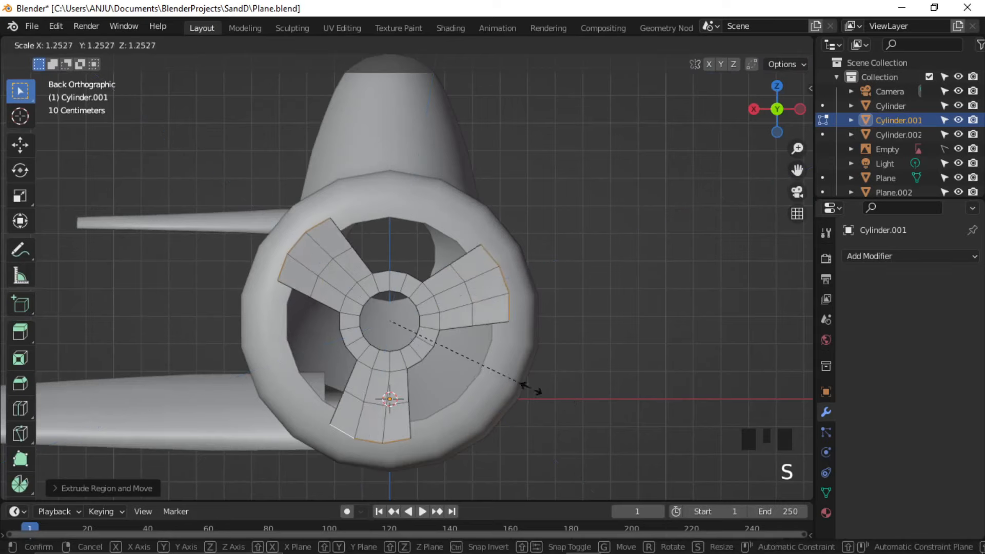
click(607, 409)
Extrude the three blade ends twice further out, scaling the end faces after each extrusion to shape the blades.
key(e)
click(749, 451)
key(s)
click(561, 410)
key(e)
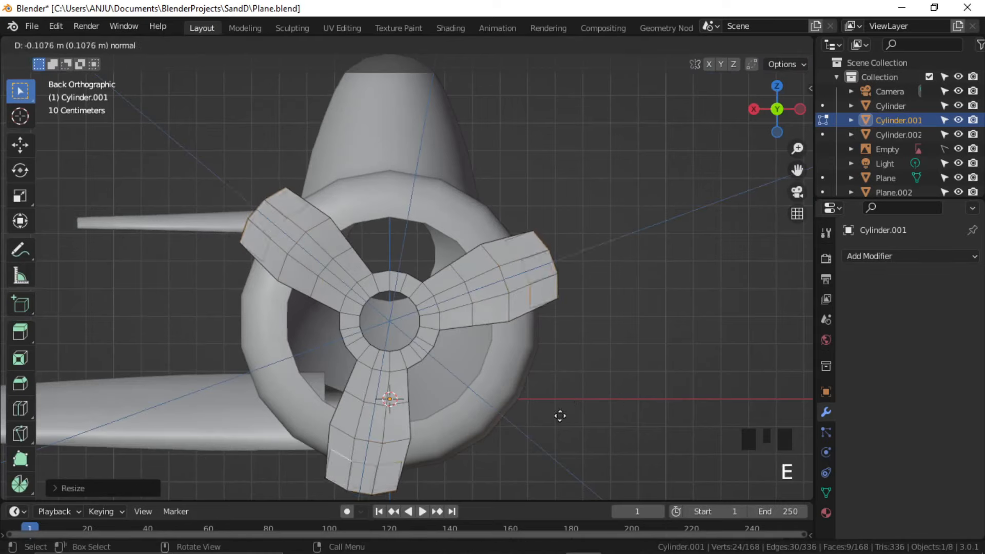
click(622, 455)
key(s)
click(611, 374)
Extend the propeller blades with two more scaled extrusions at their ends and rotate the selected tip faces about the Z axis.
scroll(574, 375, down, 3)
key(e)
click(514, 390)
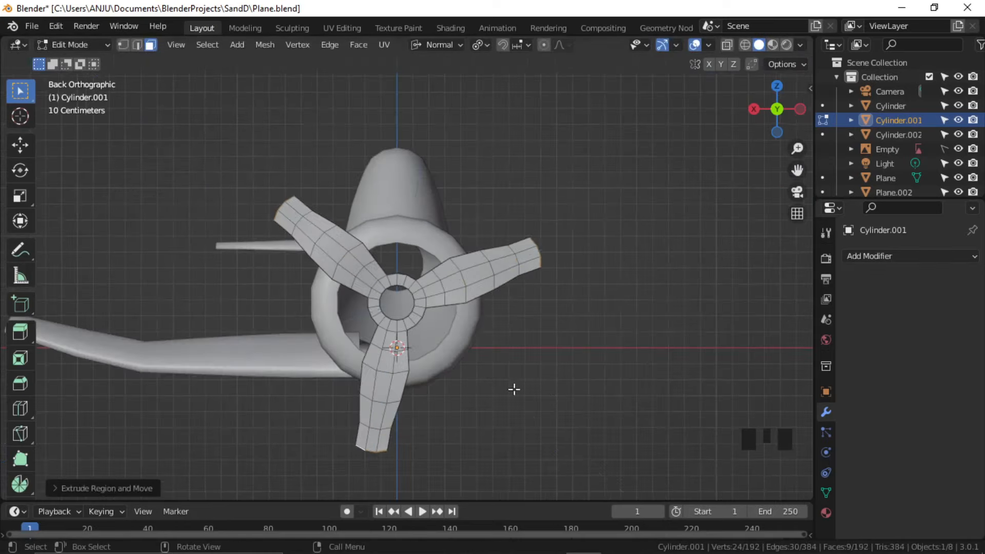
key(s)
click(497, 391)
key(e)
click(559, 418)
key(s)
click(548, 425)
middle_drag(548, 425, 657, 438)
click(567, 45)
key(r)
key(z)
Examine the rendered island scene in SandMain.blend from several angles, checking the palms, rocks, water and airplane.
scroll(542, 365, down, 13)
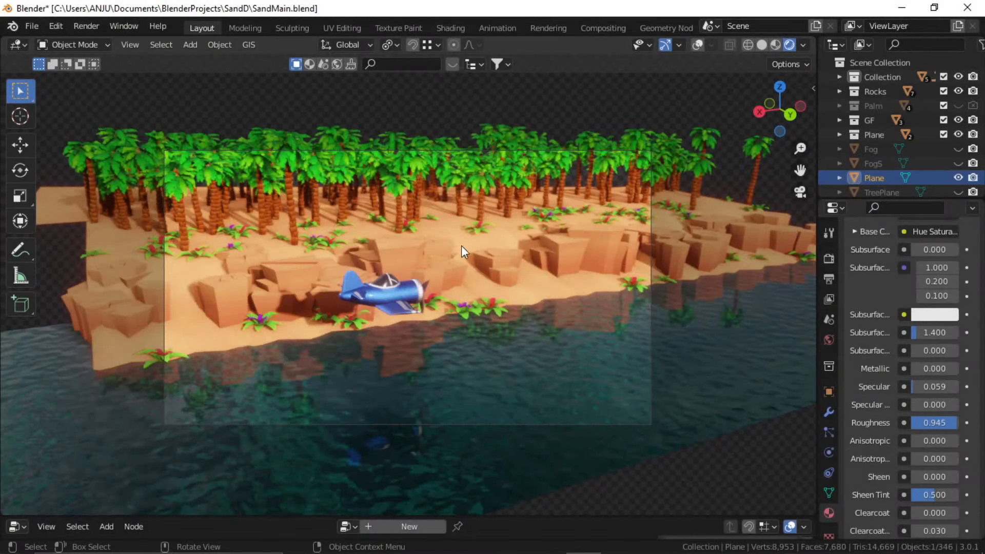
middle_drag(460, 245, 443, 290)
click(475, 378)
middle_drag(475, 377, 279, 248)
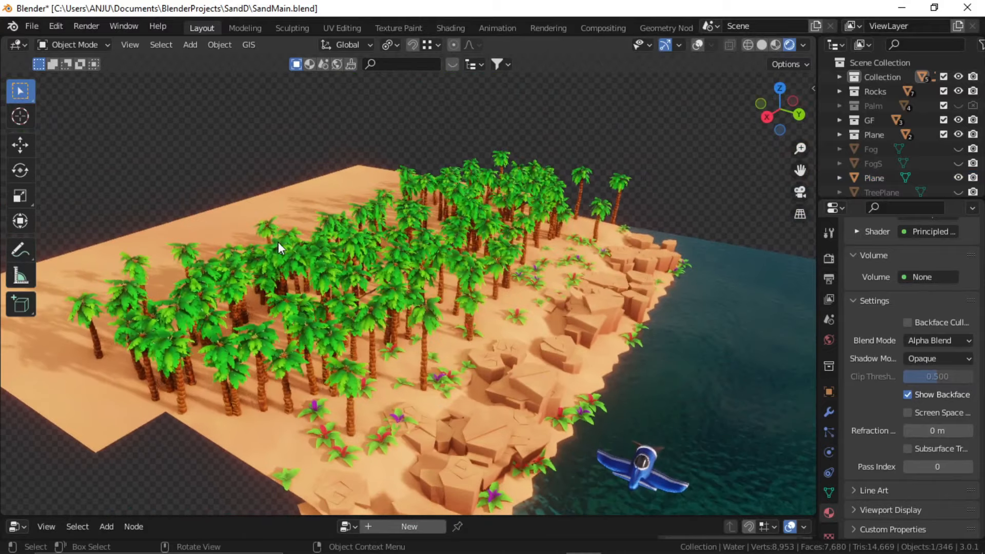
click(229, 214)
middle_drag(372, 270, 321, 312)
middle_drag(318, 281, 477, 257)
scroll(477, 257, up, 1)
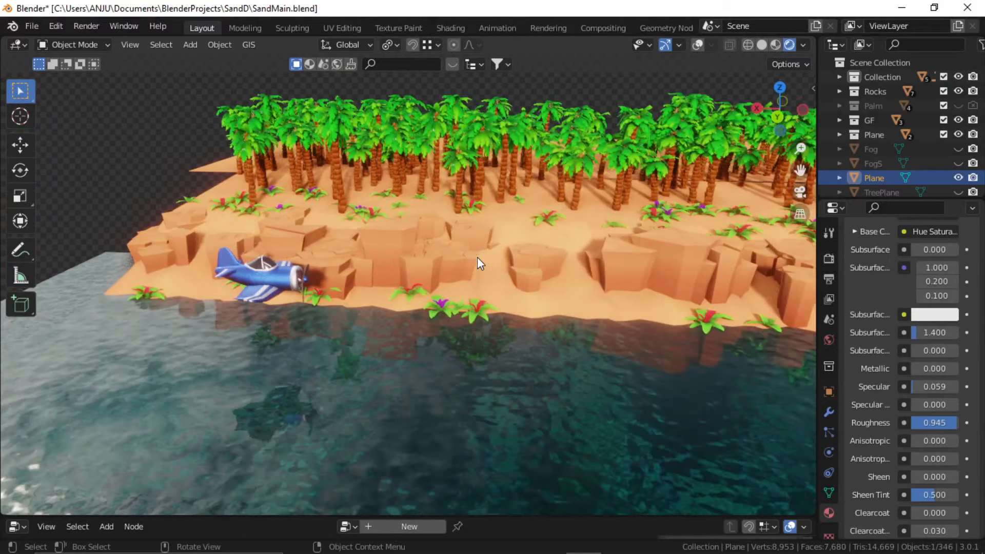
Unhide the Fog and FogS volume objects in the viewport and select Fog.
click(957, 148)
click(957, 163)
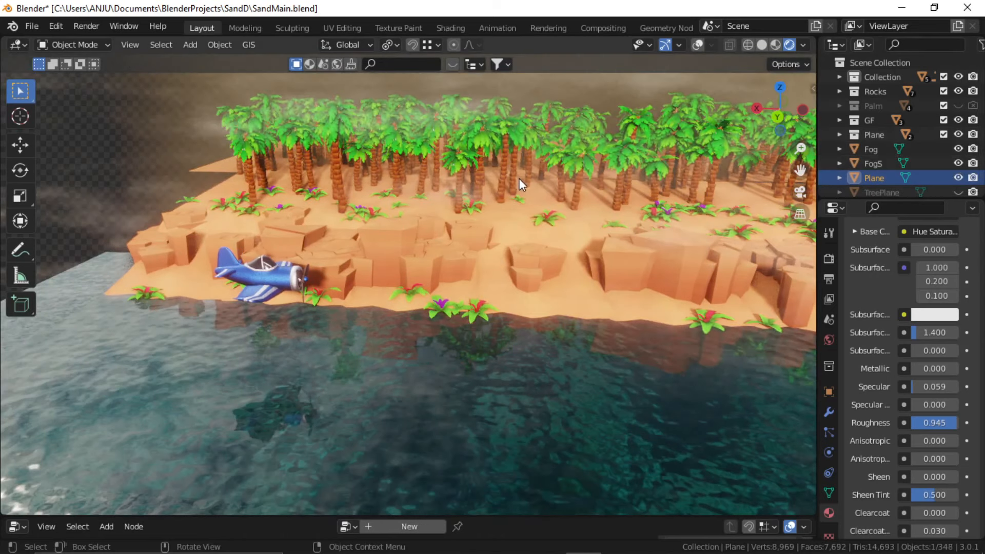
middle_drag(519, 177, 495, 263)
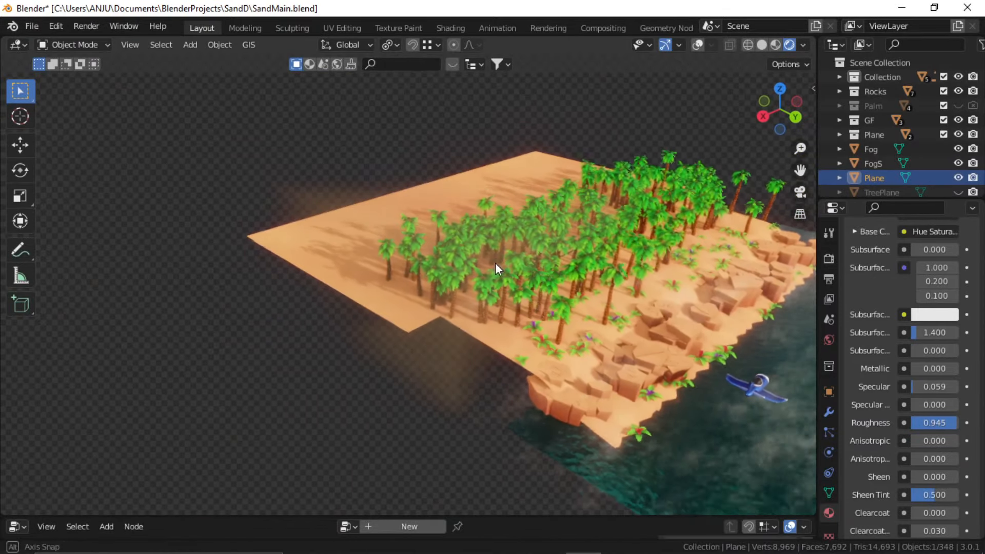
click(481, 230)
middle_drag(481, 230, 318, 202)
shift+middle_drag(511, 232, 338, 188)
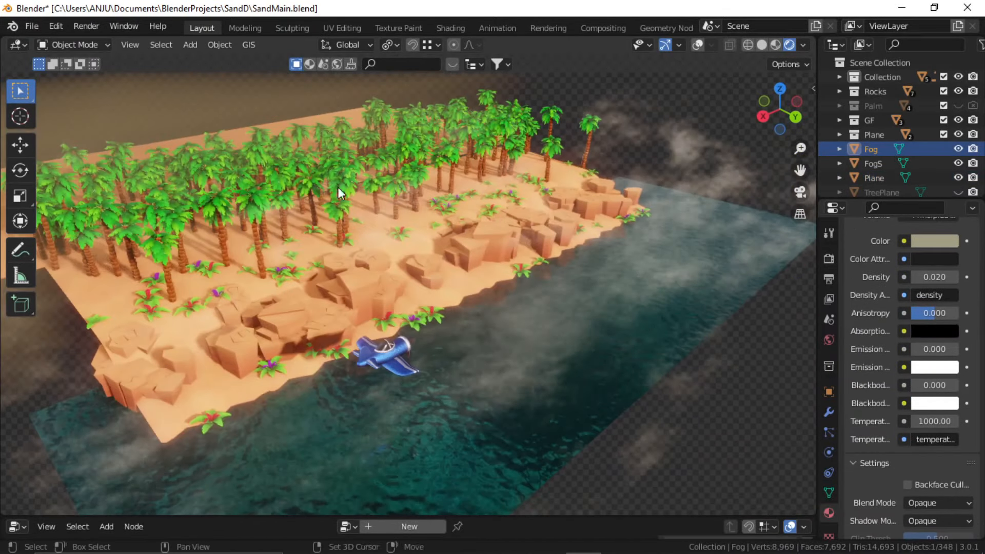
Examine how the fog volumes affect the coastline, palms, water and airplane from close and distant angles.
click(704, 150)
middle_drag(511, 232, 541, 260)
scroll(546, 236, up, 1)
scroll(591, 238, down, 2)
middle_drag(626, 185, 583, 185)
scroll(458, 273, up, 1)
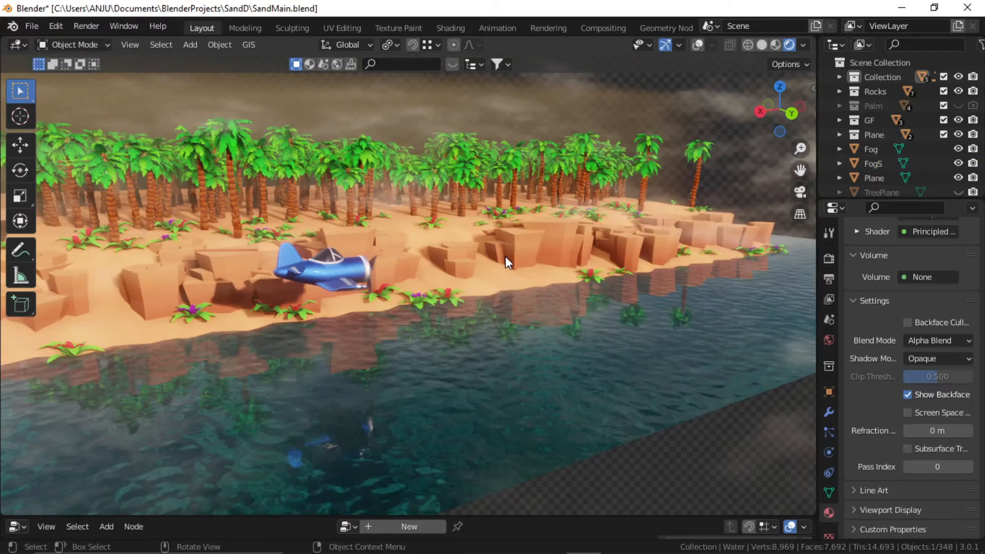
middle_drag(521, 255, 455, 319)
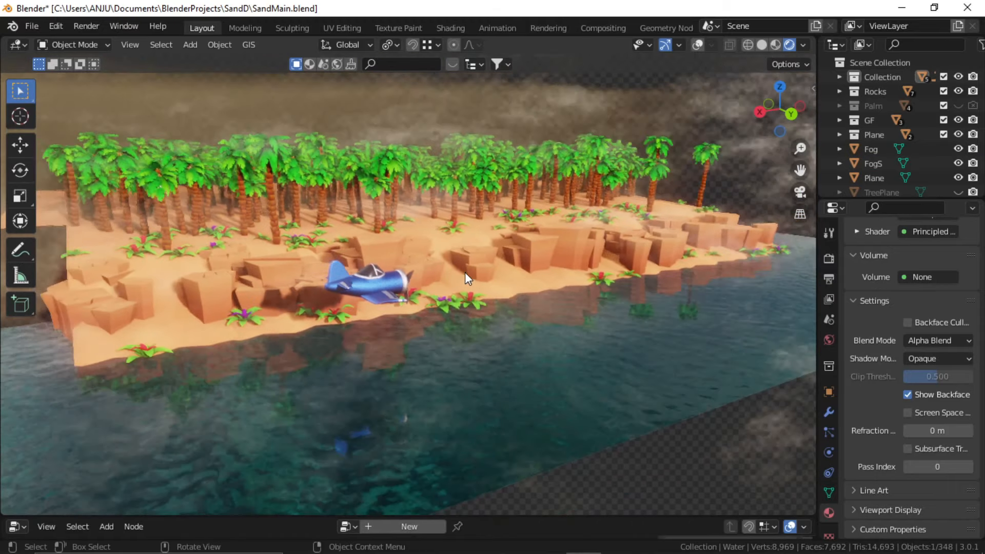
middle_drag(465, 272, 472, 318)
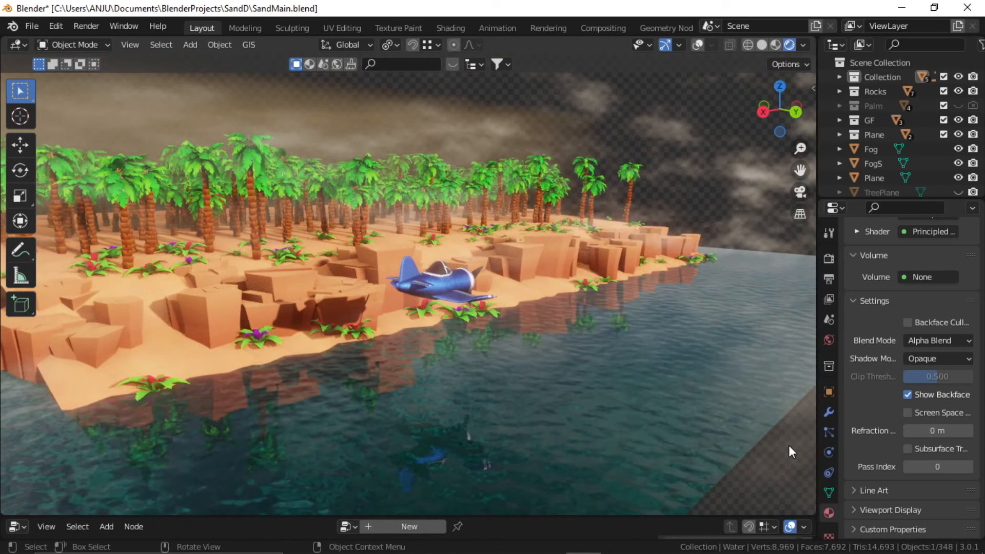